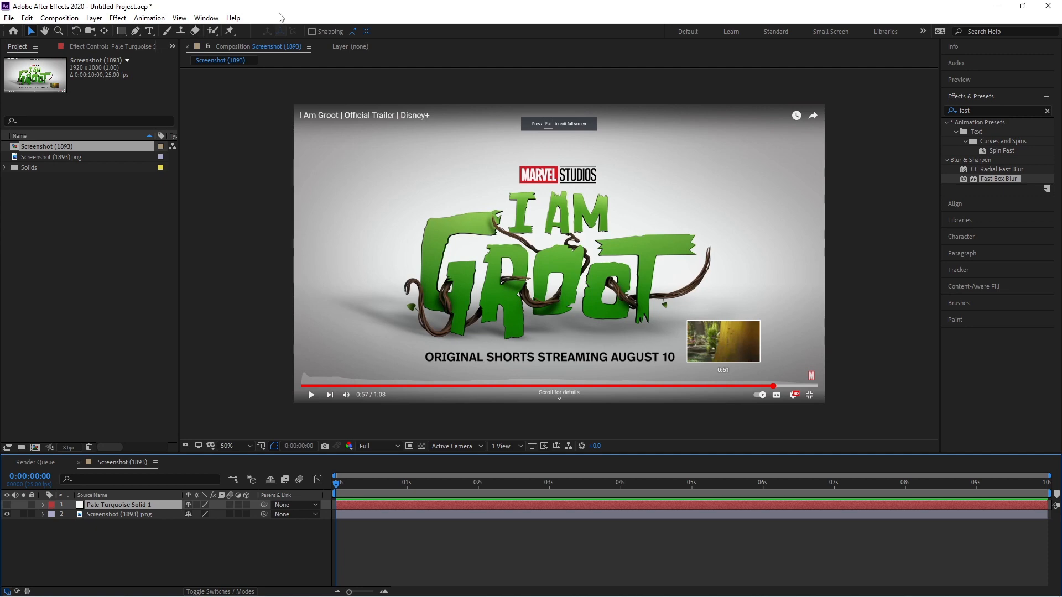
- Trace the torn end of the G's upper arm with the Pen tool as a mask on the solid layer
{"action": "left_click", "coordinate": [135, 32]}
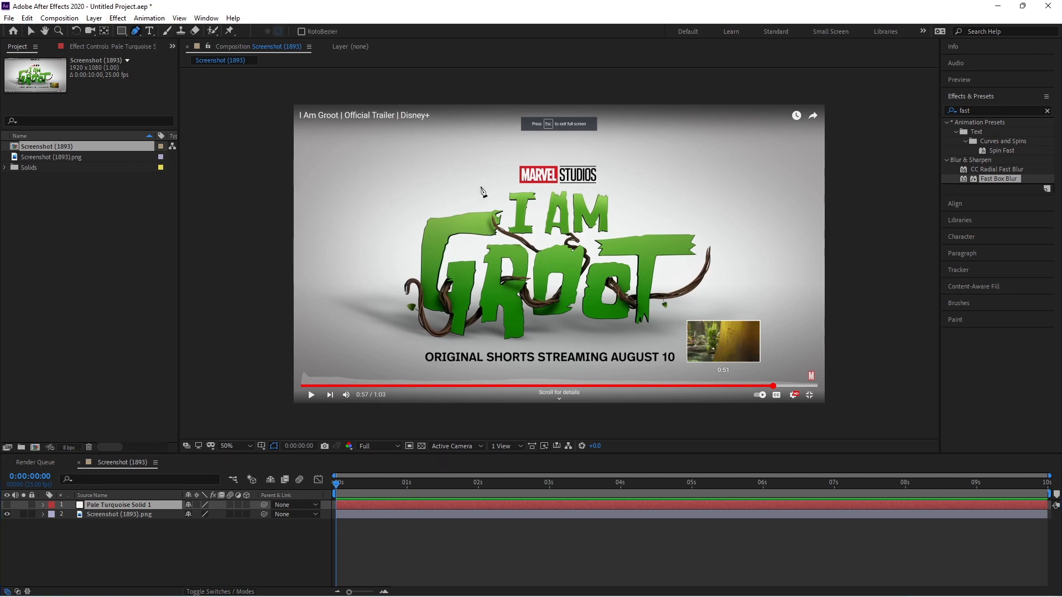
{"action": "scroll", "coordinate": [477, 198], "scroll_direction": "up", "scroll_amount": 4}
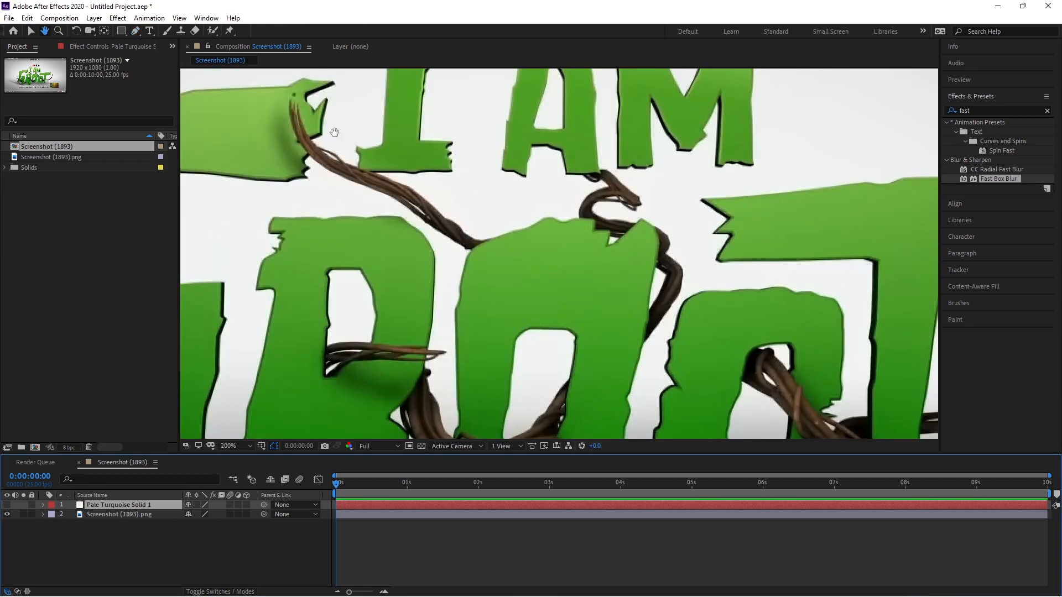
{"action": "left_click_drag", "start_coordinate": [334, 132], "coordinate": [562, 280]}
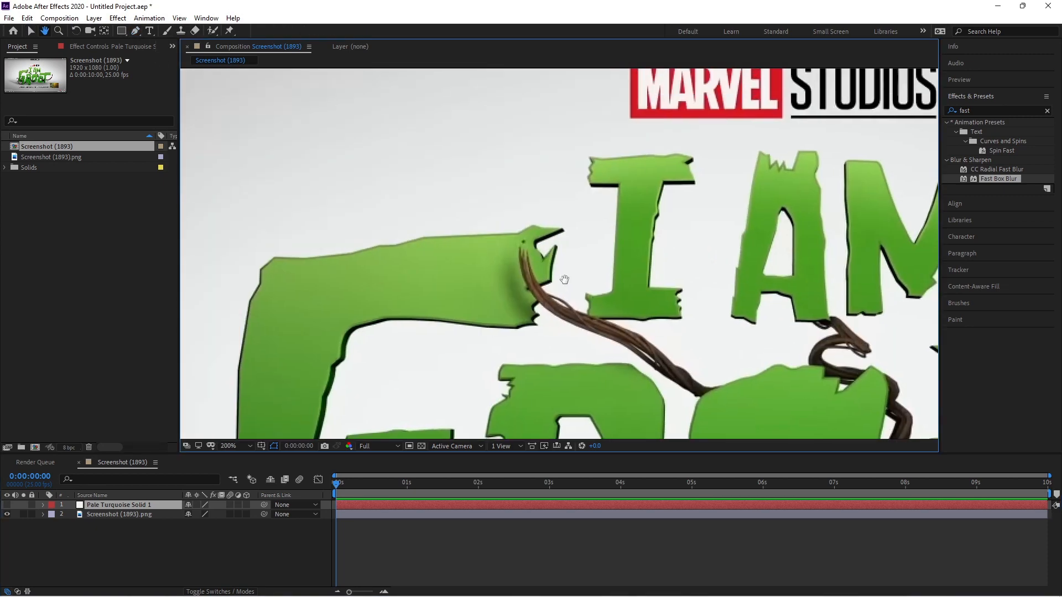
{"action": "scroll", "coordinate": [546, 267], "scroll_direction": "up", "scroll_amount": 2}
{"action": "left_click", "coordinate": [566, 203]}
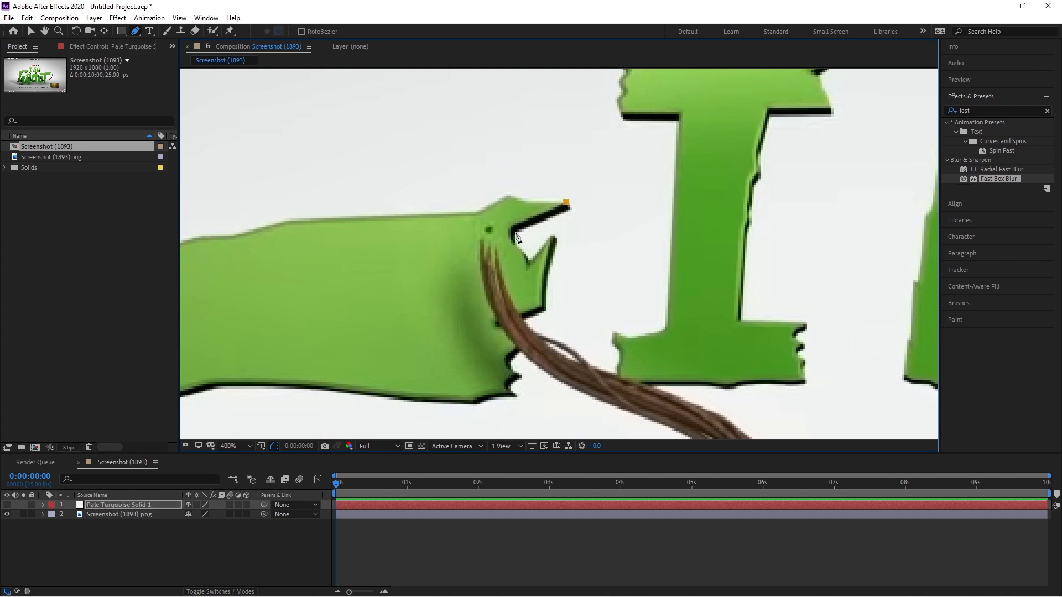
{"action": "left_click", "coordinate": [510, 227]}
{"action": "left_click", "coordinate": [512, 242]}
{"action": "left_click", "coordinate": [553, 235]}
{"action": "left_click", "coordinate": [543, 307]}
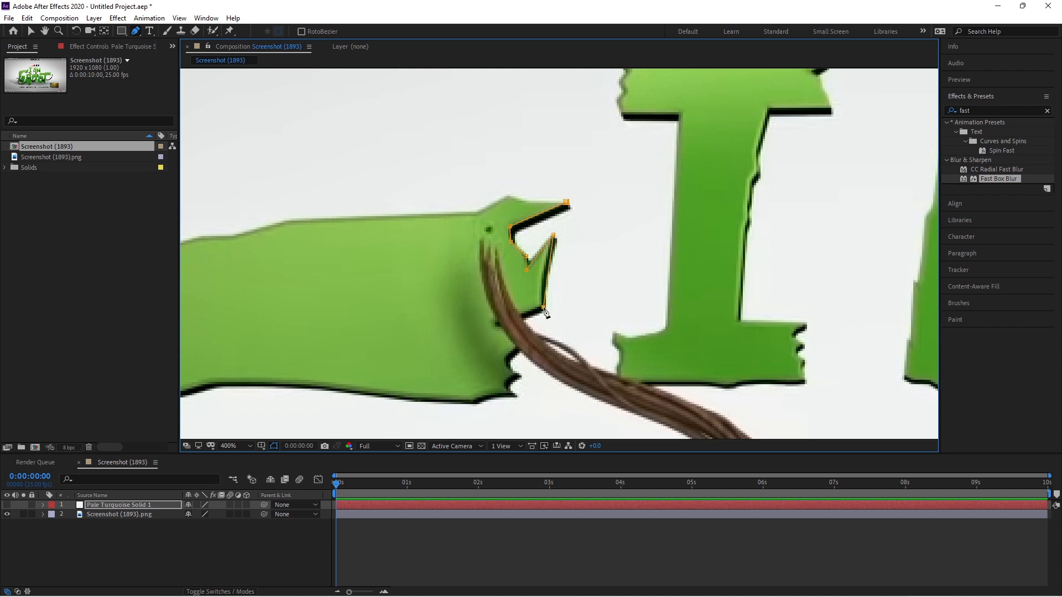
{"action": "left_click", "coordinate": [493, 321]}
{"action": "left_click", "coordinate": [518, 342]}
{"action": "left_click", "coordinate": [505, 354]}
{"action": "left_click_drag", "start_coordinate": [518, 374], "coordinate": [522, 393]}
{"action": "left_click", "coordinate": [494, 392]}
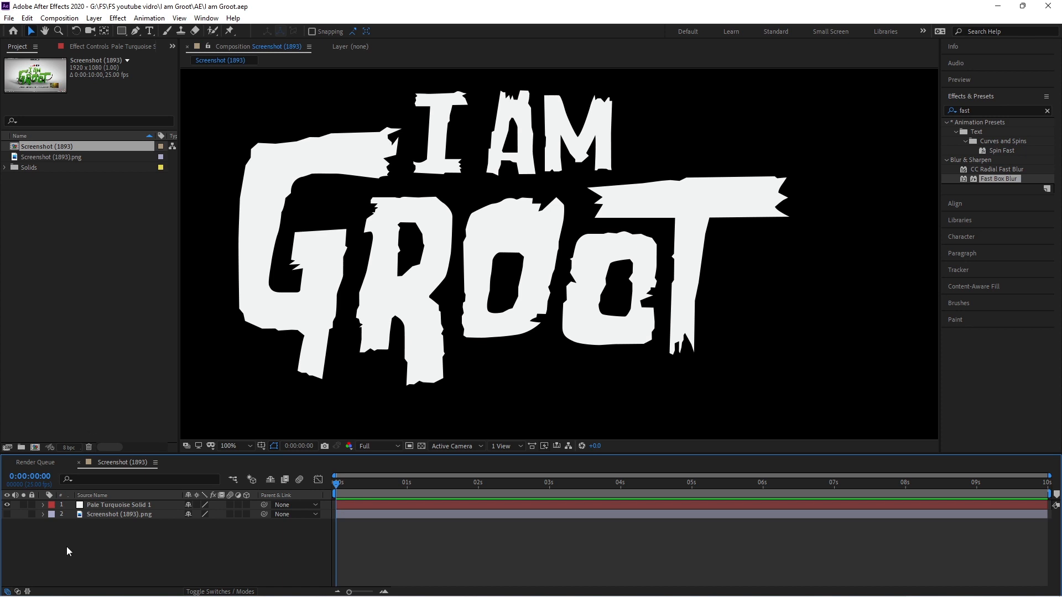
- Search the effects for "gradi" and apply Gradient Ramp to the masked solid layer
{"action": "left_click", "coordinate": [108, 506]}
{"action": "left_click_drag", "start_coordinate": [987, 110], "coordinate": [895, 114]}
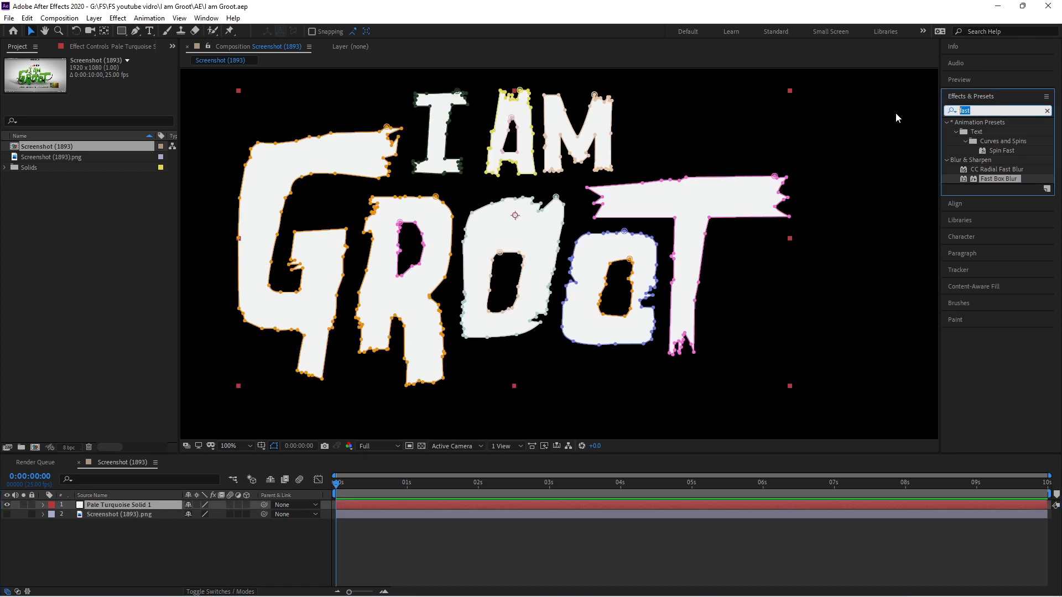
{"action": "key", "text": "BackSpace"}
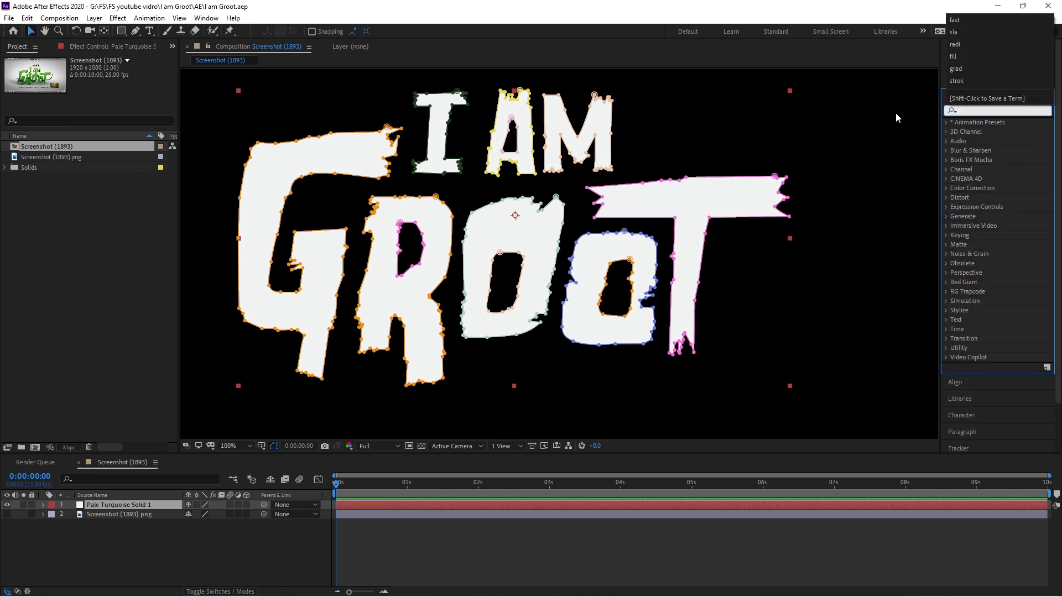
{"action": "type", "text": "gradi"}
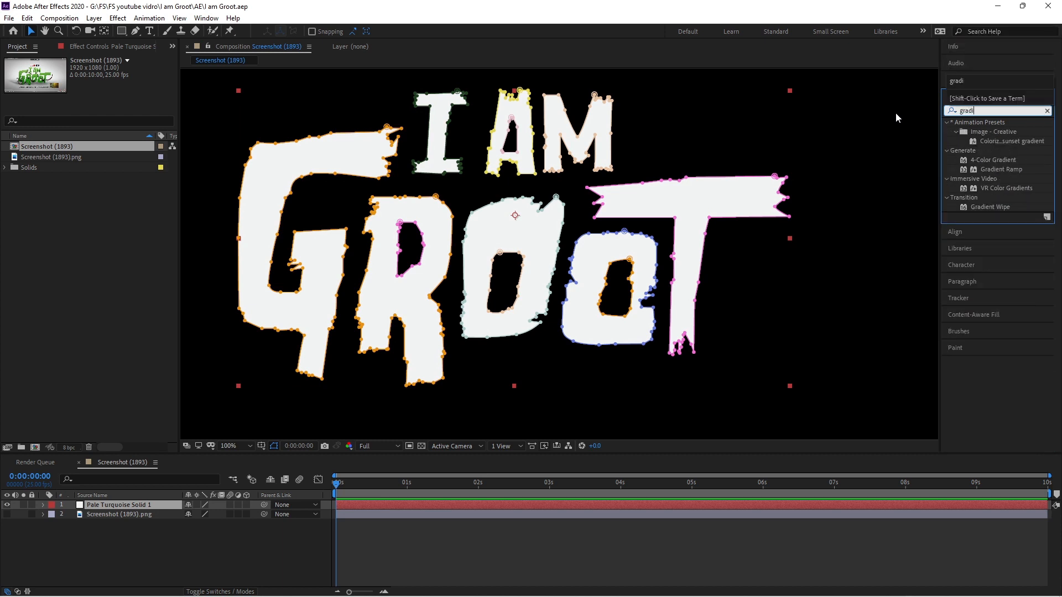
{"action": "left_click_drag", "start_coordinate": [998, 169], "coordinate": [390, 507]}
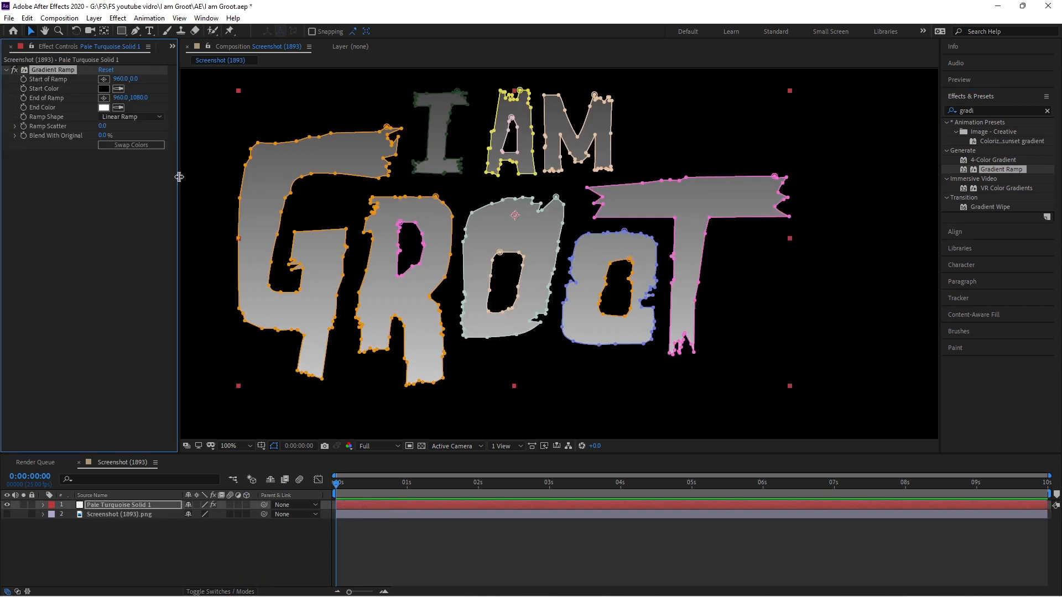
- Show the screenshot layer and hide the solid to expose the original green lettering, keeping the solid selected
{"action": "left_click", "coordinate": [6, 514]}
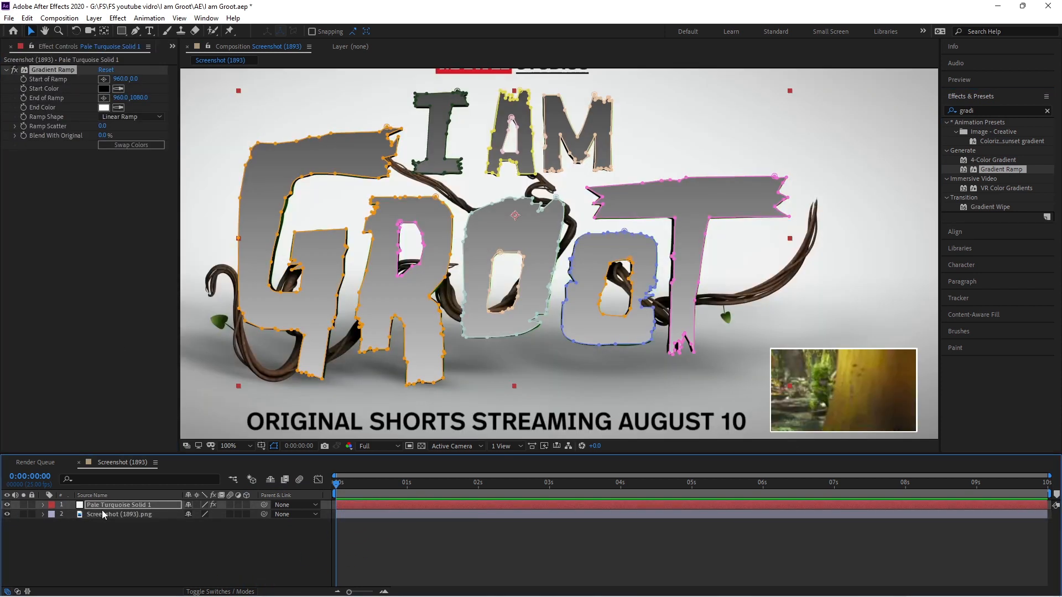
{"action": "left_click", "coordinate": [103, 514]}
{"action": "scroll", "coordinate": [526, 334], "scroll_direction": "down", "scroll_amount": 2}
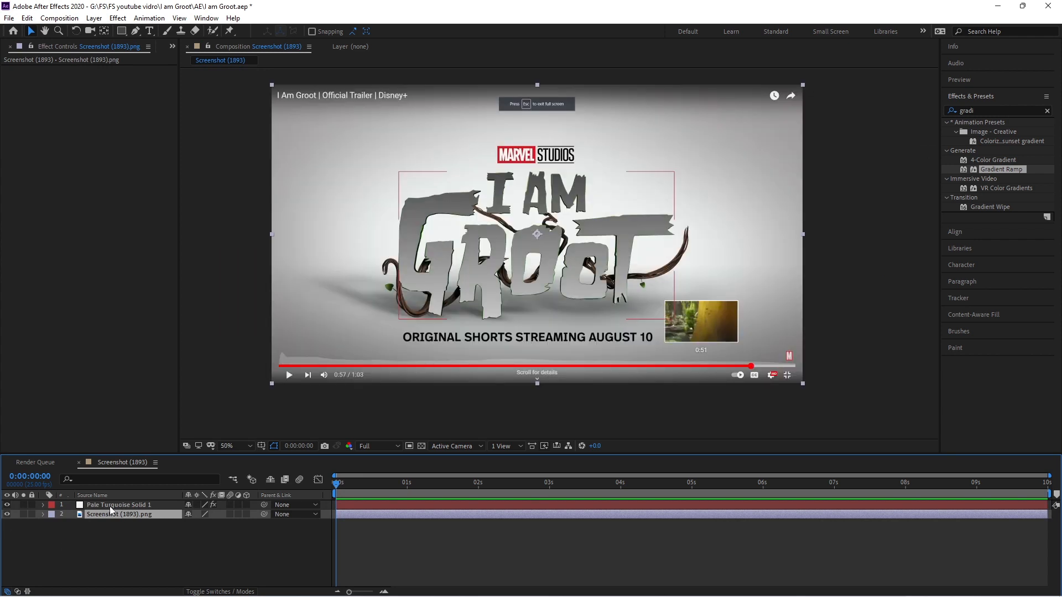
{"action": "left_click", "coordinate": [7, 505]}
{"action": "left_click", "coordinate": [120, 506]}
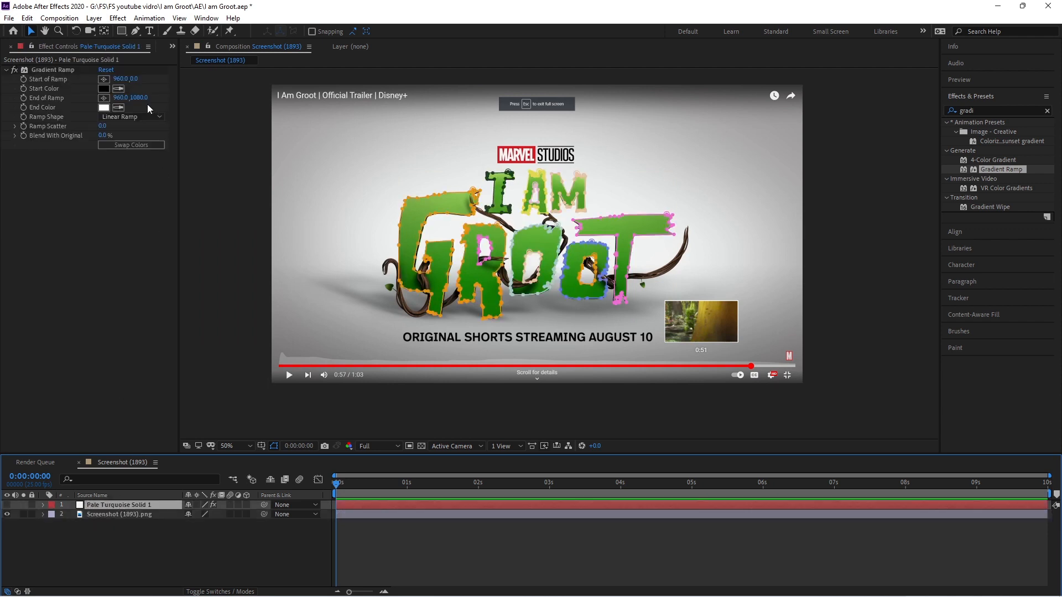
{"action": "scroll", "coordinate": [347, 182], "scroll_direction": "up", "scroll_amount": 2}
{"action": "scroll", "coordinate": [349, 183], "scroll_direction": "down", "scroll_amount": 1}
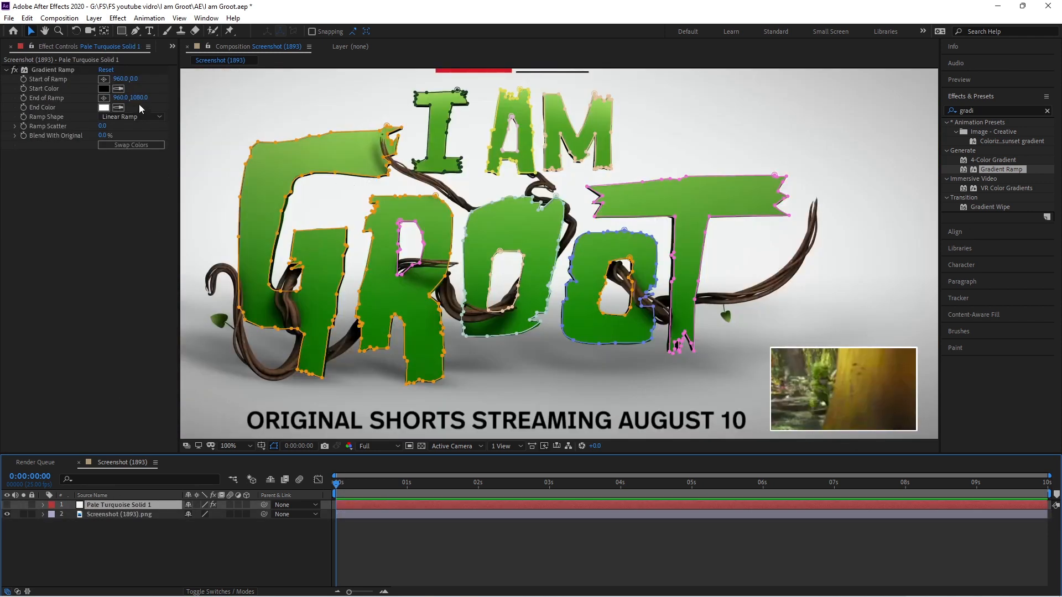
- Sample the ramp's start color from the G's light green upper arm and its end color from the T's dark green base
{"action": "left_click", "coordinate": [118, 89]}
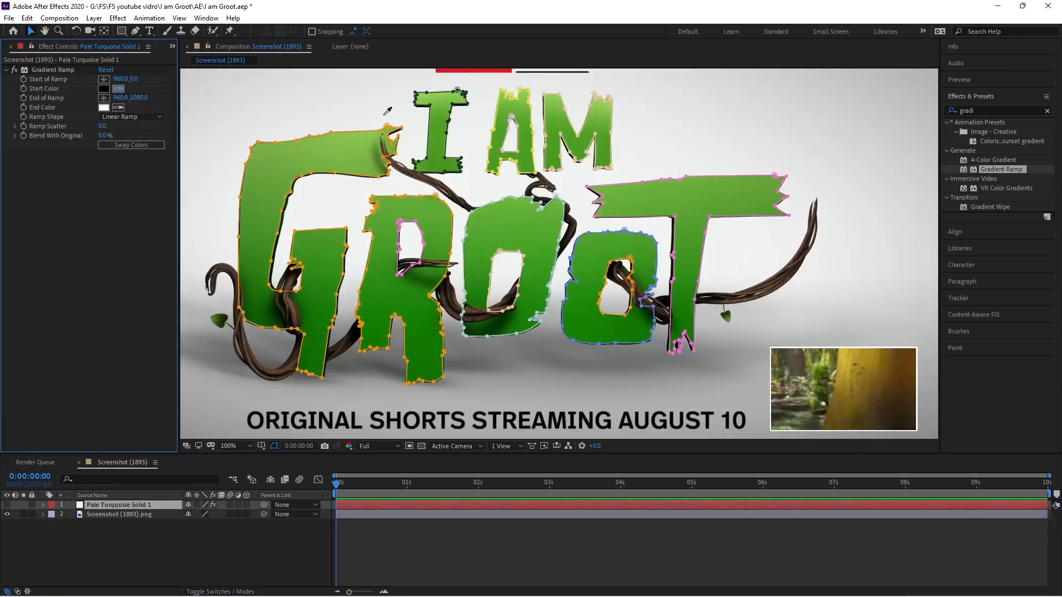
{"action": "left_click", "coordinate": [358, 132]}
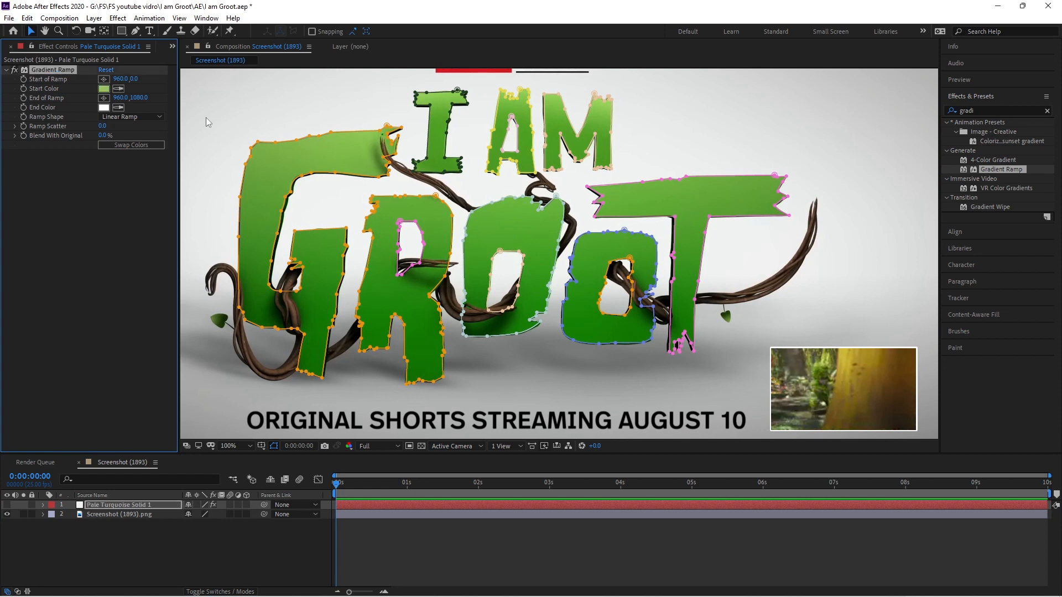
{"action": "left_click", "coordinate": [119, 107]}
{"action": "left_click", "coordinate": [674, 339]}
- Display only the solid layer and place its ramp start at 784, 317 and ramp end at 901, 832
{"action": "left_click", "coordinate": [7, 514]}
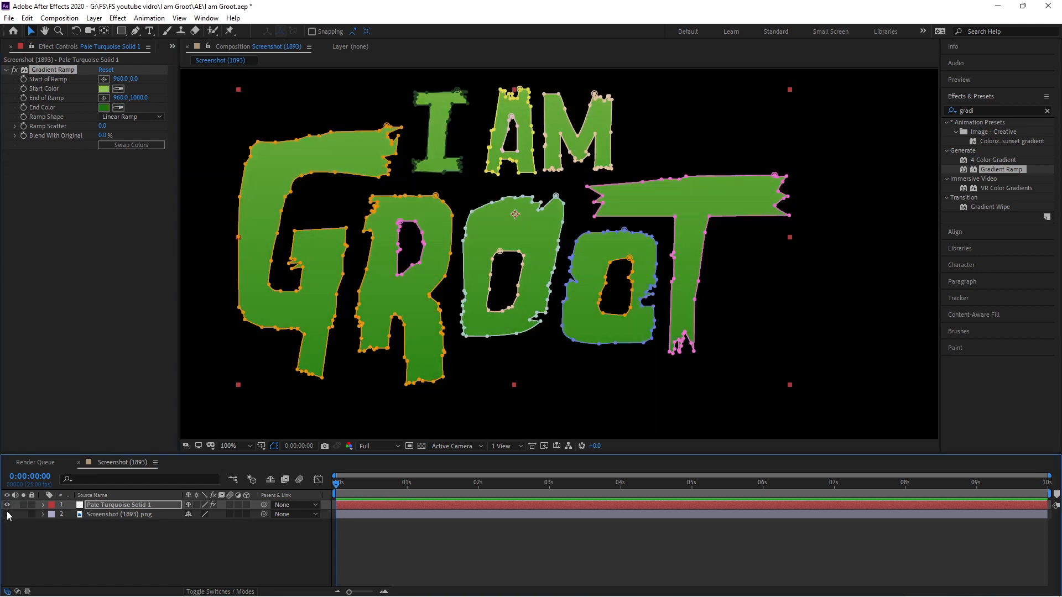
{"action": "left_click", "coordinate": [105, 79]}
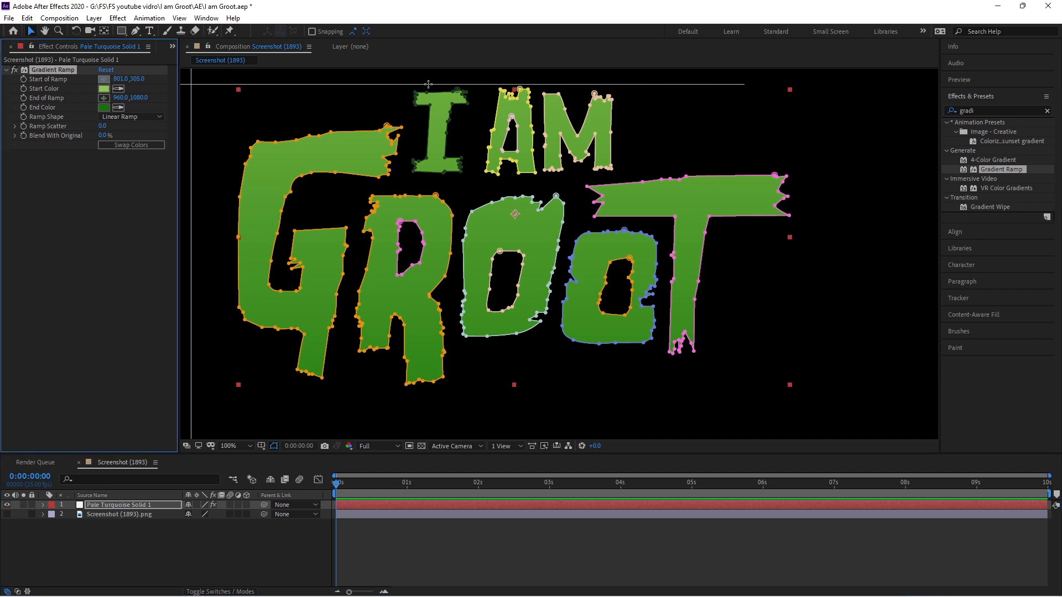
{"action": "left_click", "coordinate": [417, 91]}
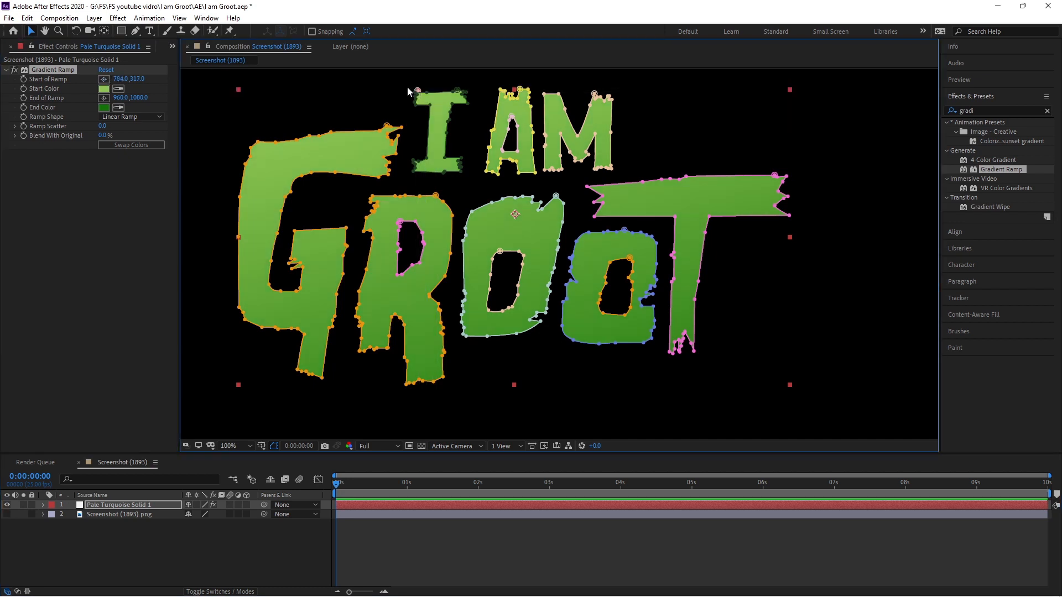
{"action": "left_click", "coordinate": [103, 98]}
{"action": "left_click", "coordinate": [529, 363]}
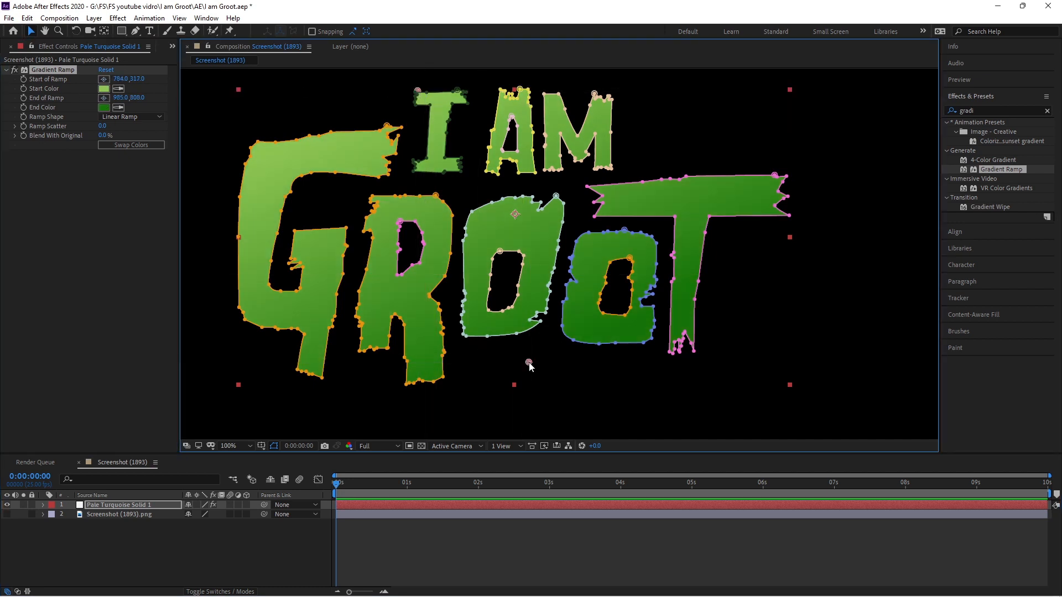
{"action": "left_click_drag", "start_coordinate": [528, 363], "coordinate": [479, 376]}
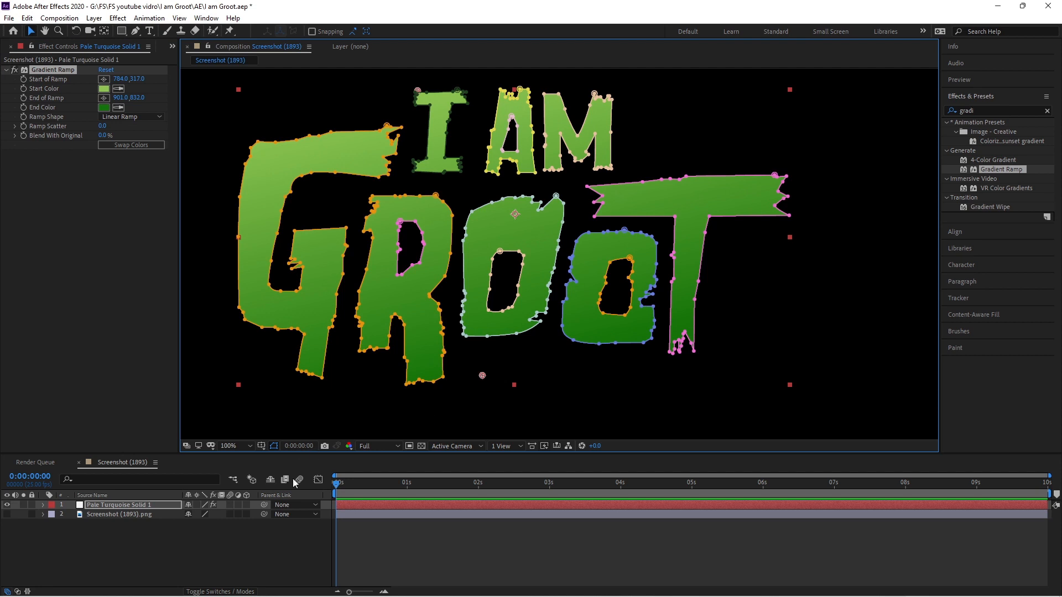
{"action": "left_click", "coordinate": [270, 540]}
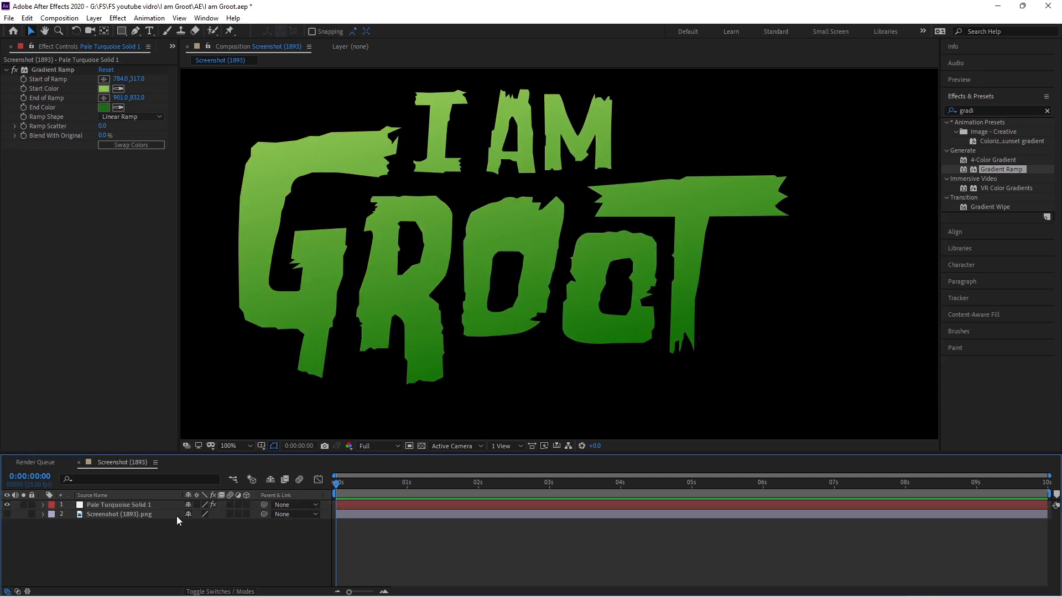
- Duplicate the green gradient solid layer
{"action": "left_click", "coordinate": [147, 504]}
{"action": "left_click", "coordinate": [179, 532]}
{"action": "left_click", "coordinate": [119, 507]}
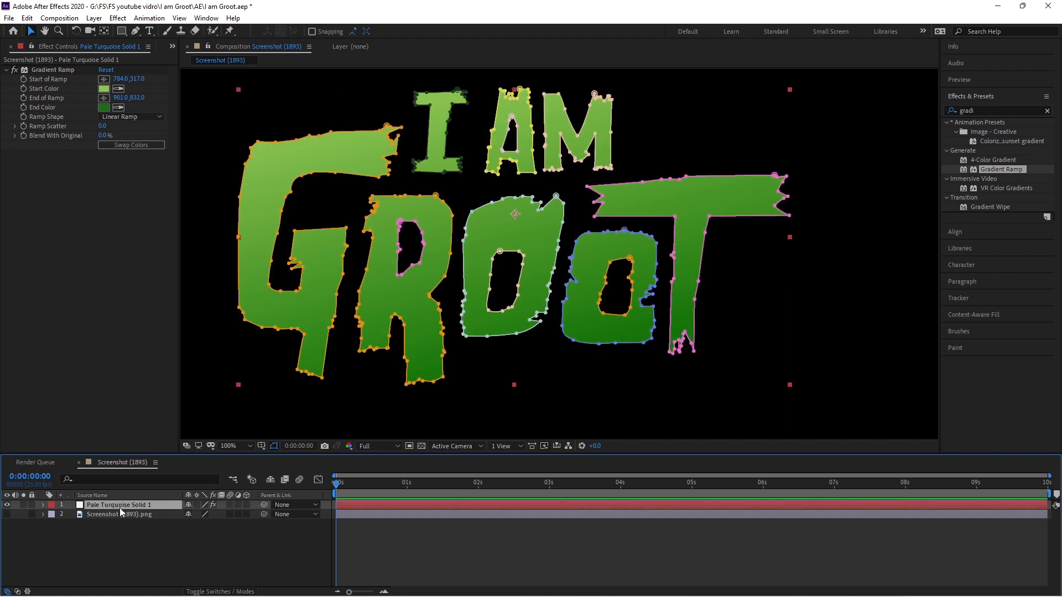
{"action": "key", "text": "ctrl+d"}
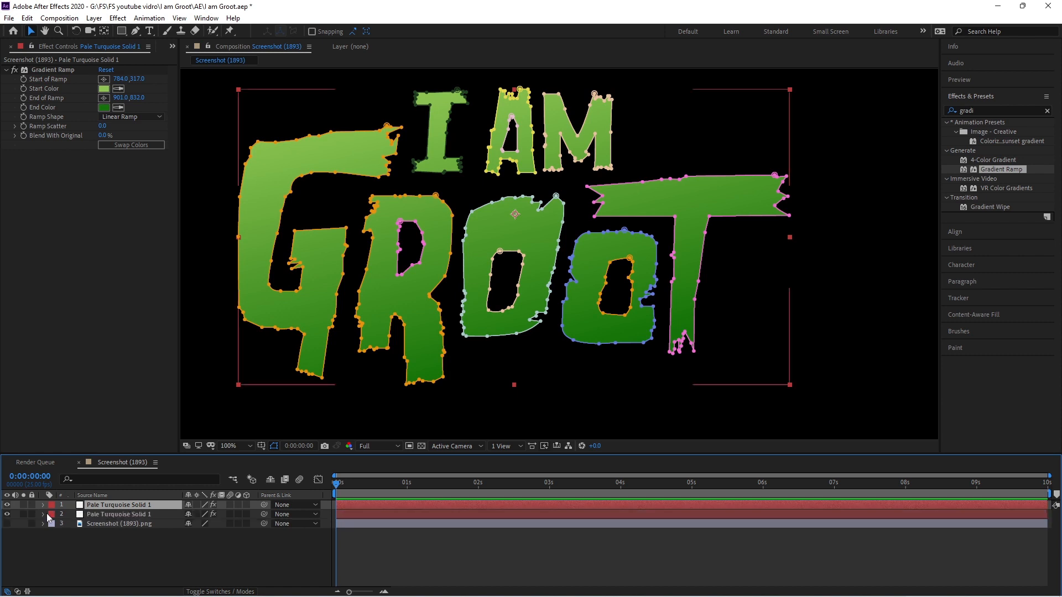
{"action": "left_click", "coordinate": [126, 490]}
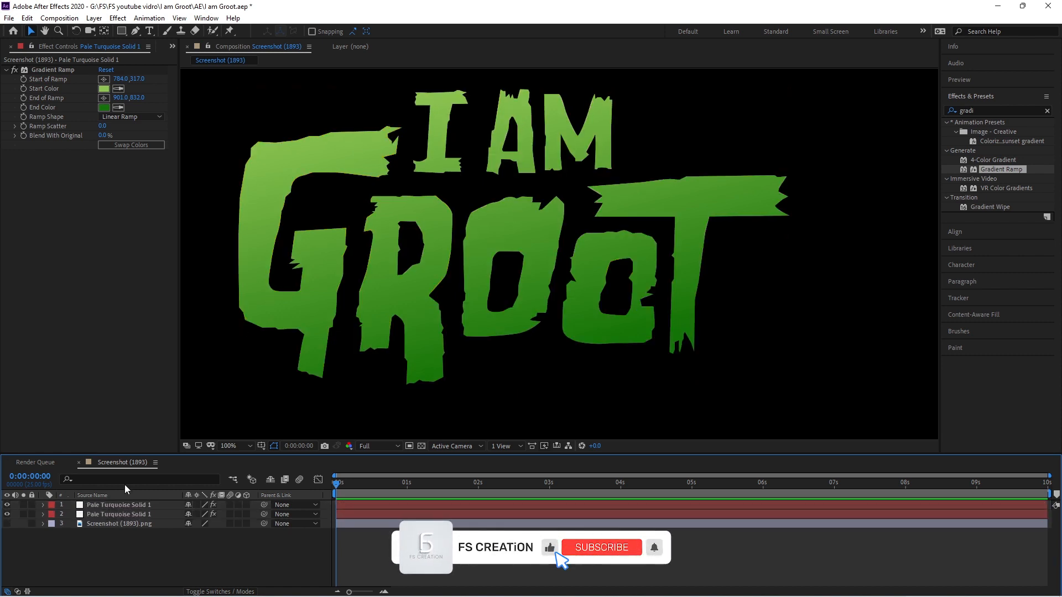
- Hide the lower solid copy and delete the GROOT letter masks from the upper copy, keeping only I AM
{"action": "left_click", "coordinate": [7, 514]}
{"action": "left_click", "coordinate": [89, 506]}
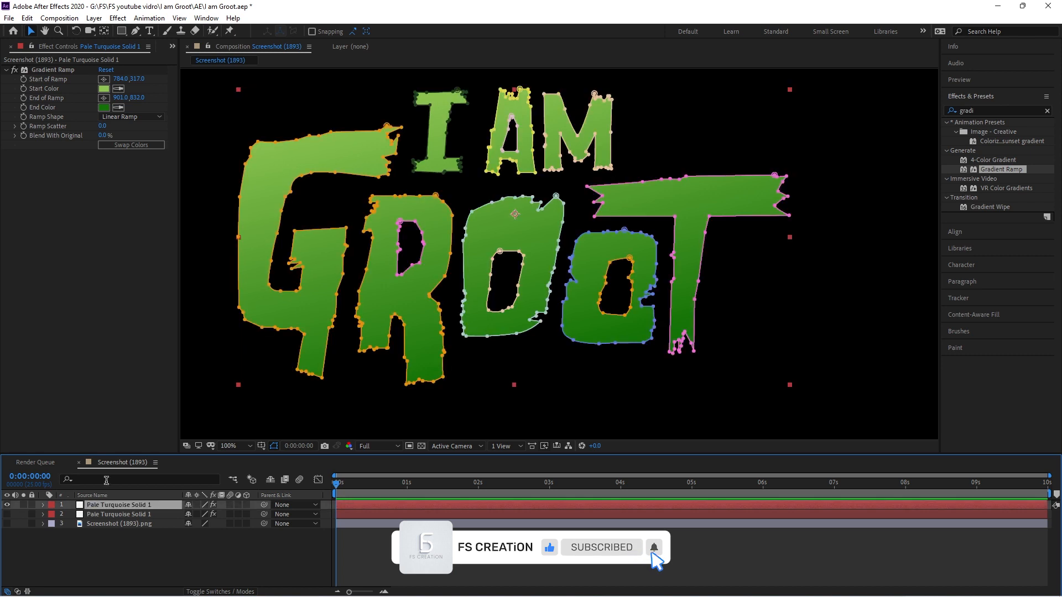
{"action": "left_click", "coordinate": [43, 505]}
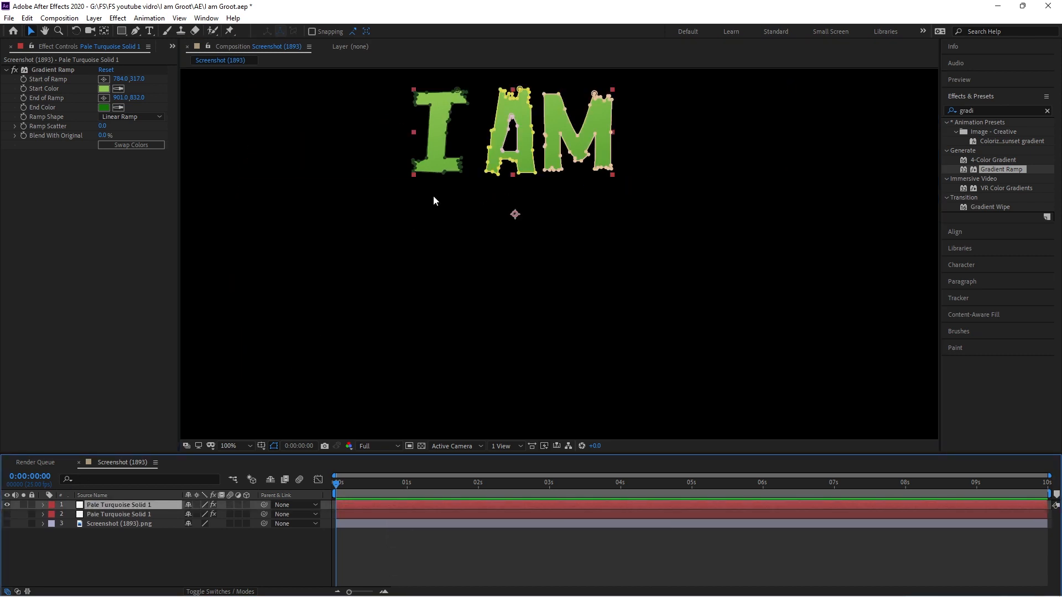
- Show only the lower solid copy and delete its I AM letter masks, keeping the GROOT letters
{"action": "left_click", "coordinate": [7, 505]}
{"action": "left_click", "coordinate": [7, 515]}
{"action": "left_click", "coordinate": [98, 515]}
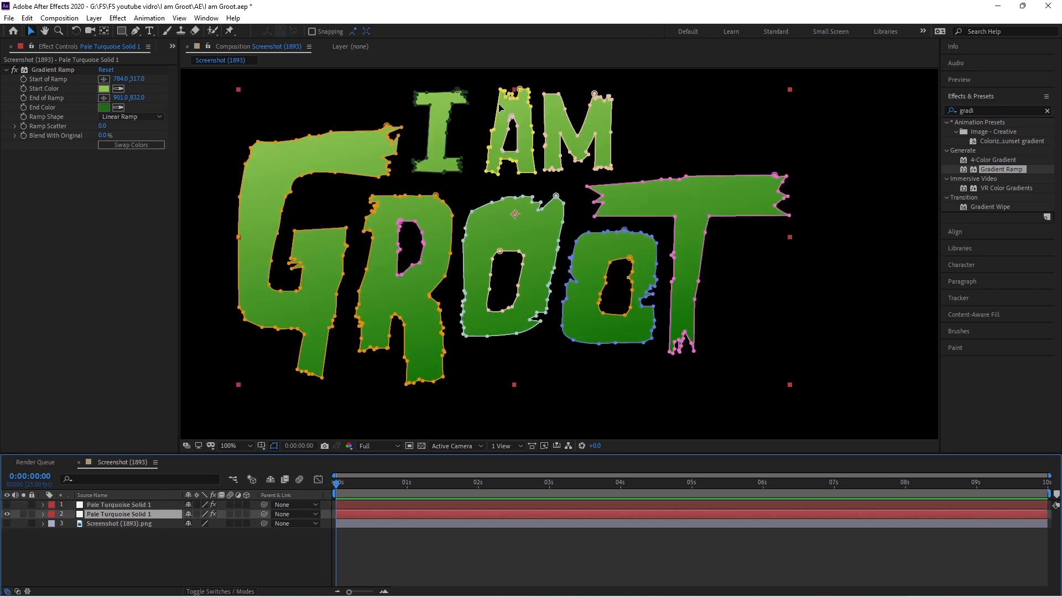
{"action": "left_click_drag", "start_coordinate": [408, 82], "coordinate": [623, 179]}
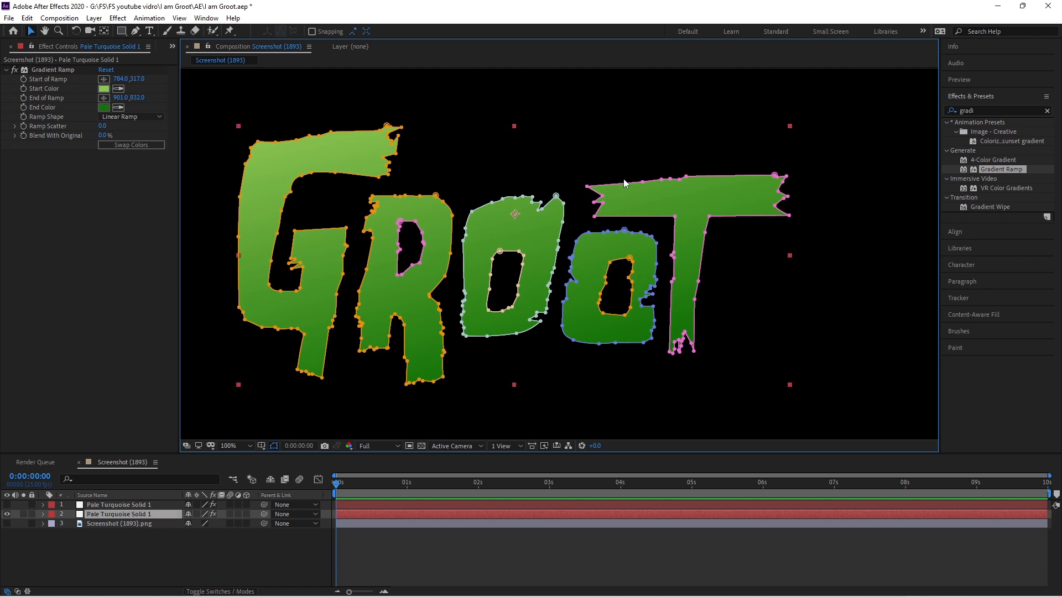
- Show the I AM layer again and place its ramp start at 930, 290 above the A and ramp end at 979, 478 below it
{"action": "left_click", "coordinate": [6, 505]}
{"action": "left_click", "coordinate": [116, 505]}
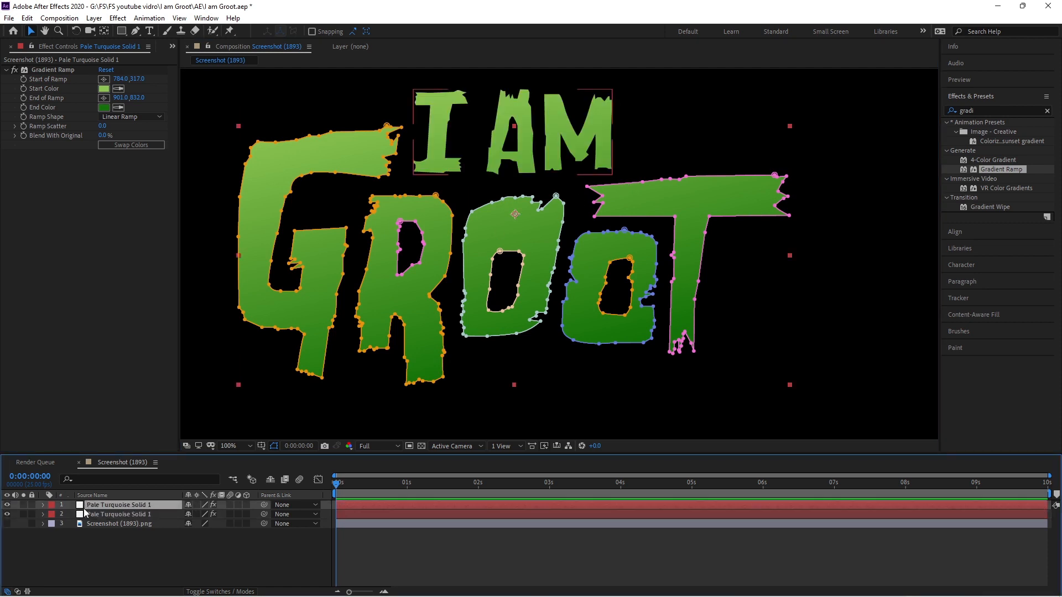
{"action": "left_click_drag", "start_coordinate": [408, 190], "coordinate": [410, 206]}
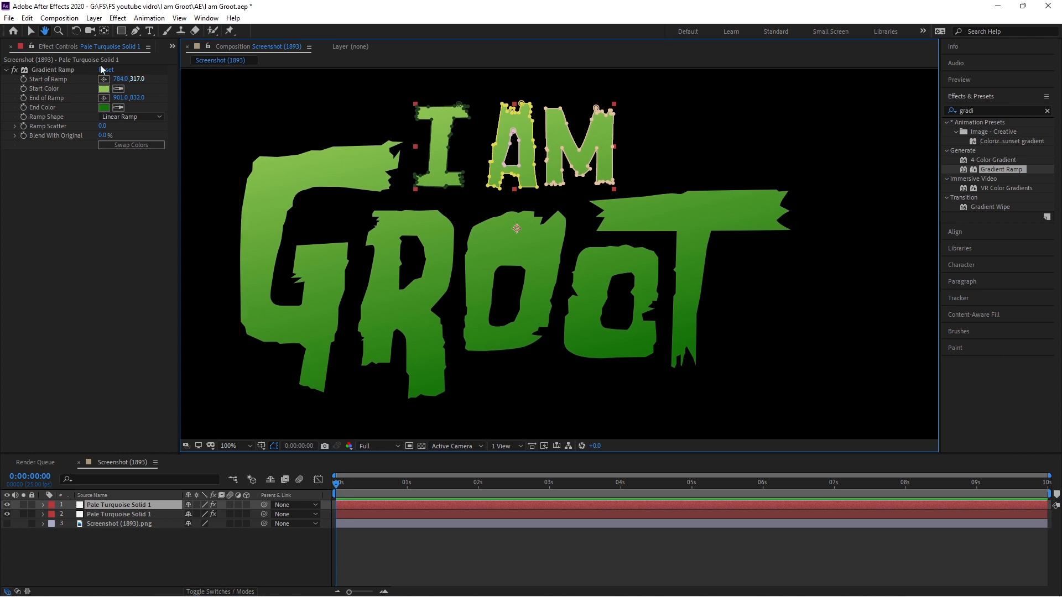
{"action": "left_click", "coordinate": [103, 79]}
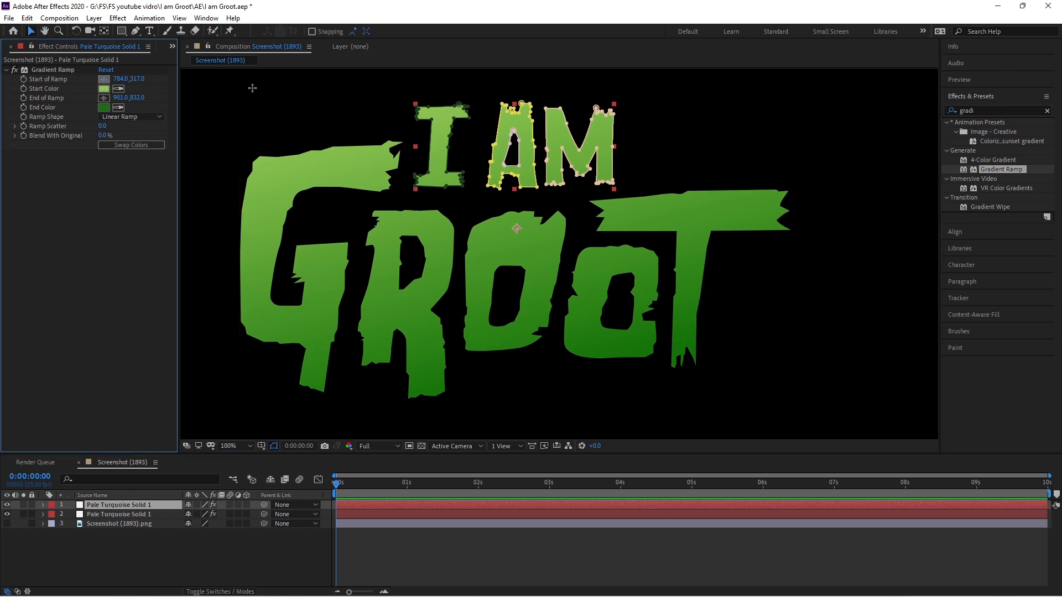
{"action": "left_click", "coordinate": [414, 104]}
{"action": "left_click", "coordinate": [103, 98]}
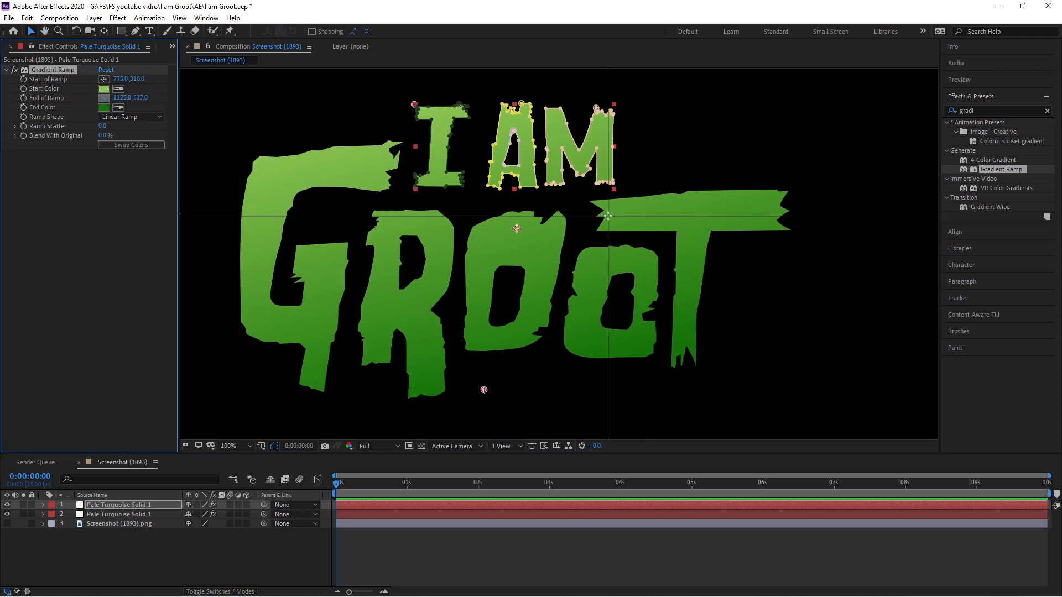
{"action": "left_click", "coordinate": [537, 199]}
{"action": "left_click_drag", "start_coordinate": [537, 199], "coordinate": [527, 194]}
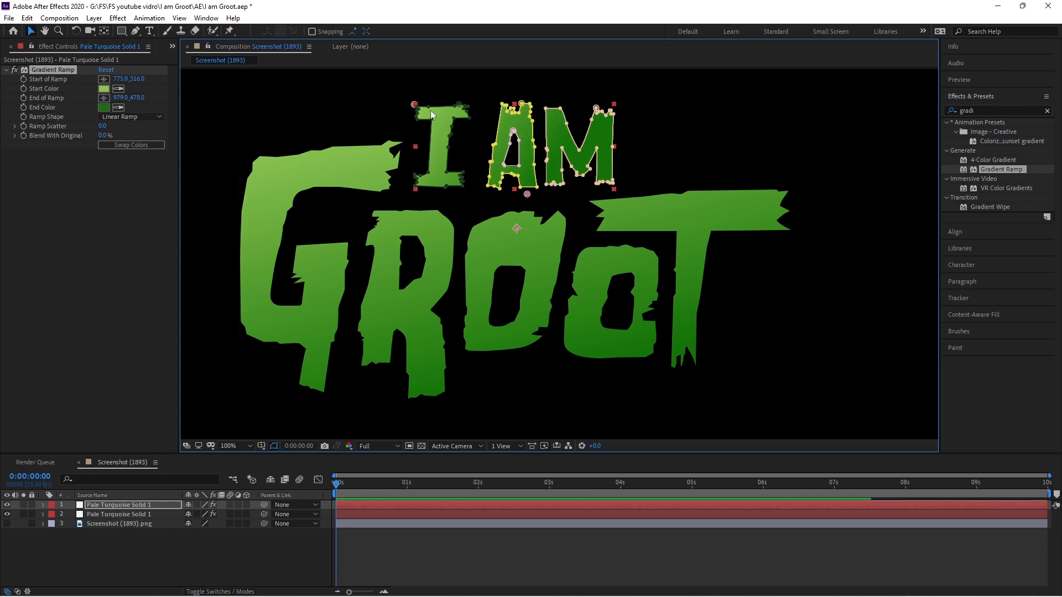
{"action": "left_click_drag", "start_coordinate": [414, 103], "coordinate": [499, 89]}
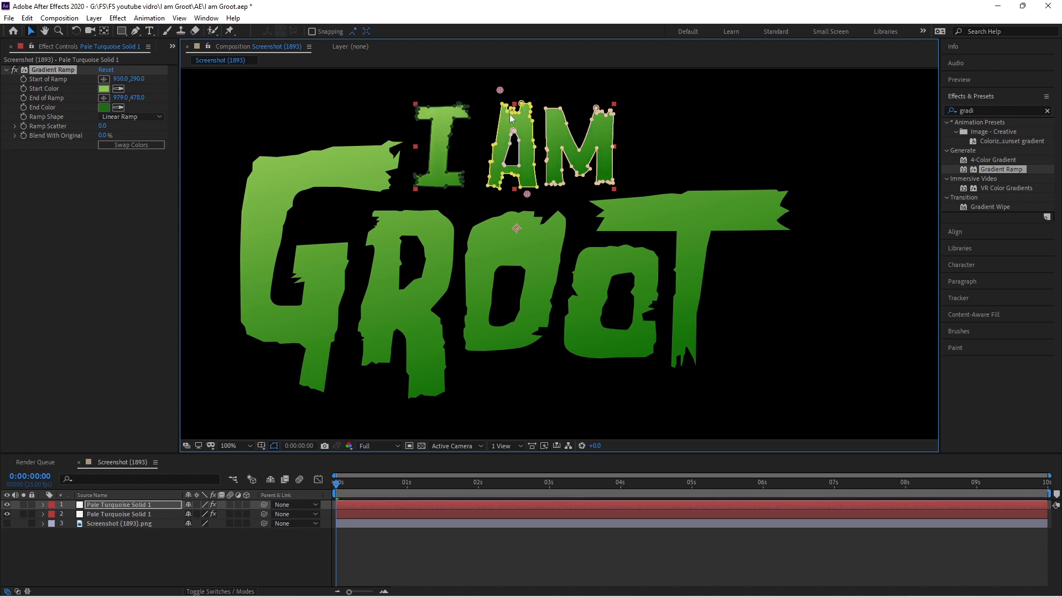
- Move the I AM layer's ramp end to 941, 499 and its ramp start to 891, 297
{"action": "left_click_drag", "start_coordinate": [529, 196], "coordinate": [509, 209]}
{"action": "left_click_drag", "start_coordinate": [500, 90], "coordinate": [477, 98]}
- Place the GROOT layer's ramp start at 873, 341 near the top of the I and its ramp end at 842, 814 beside the R's foot
{"action": "left_click", "coordinate": [127, 510]}
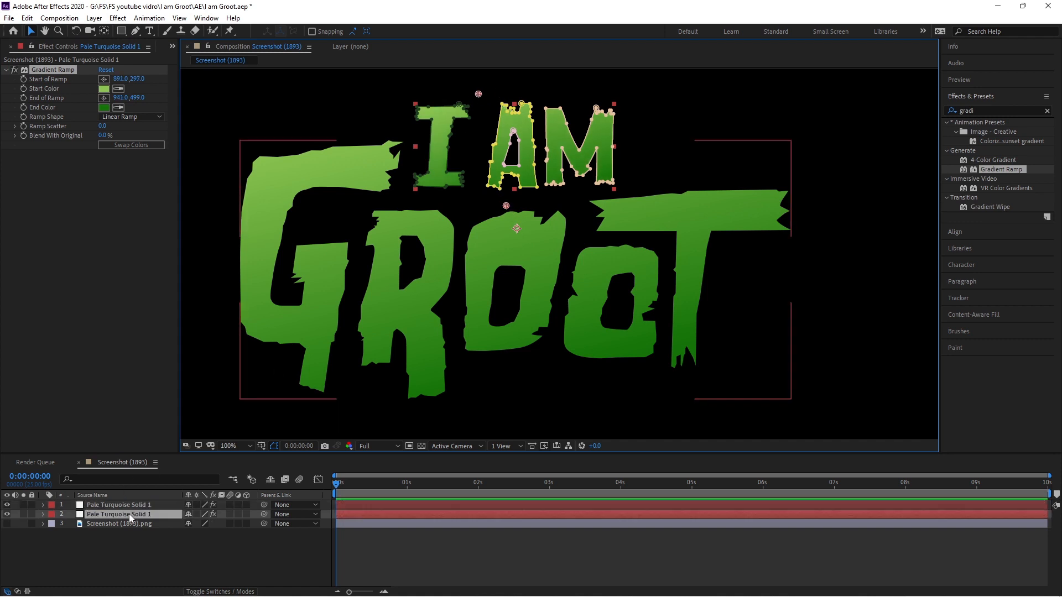
{"action": "left_click", "coordinate": [103, 78]}
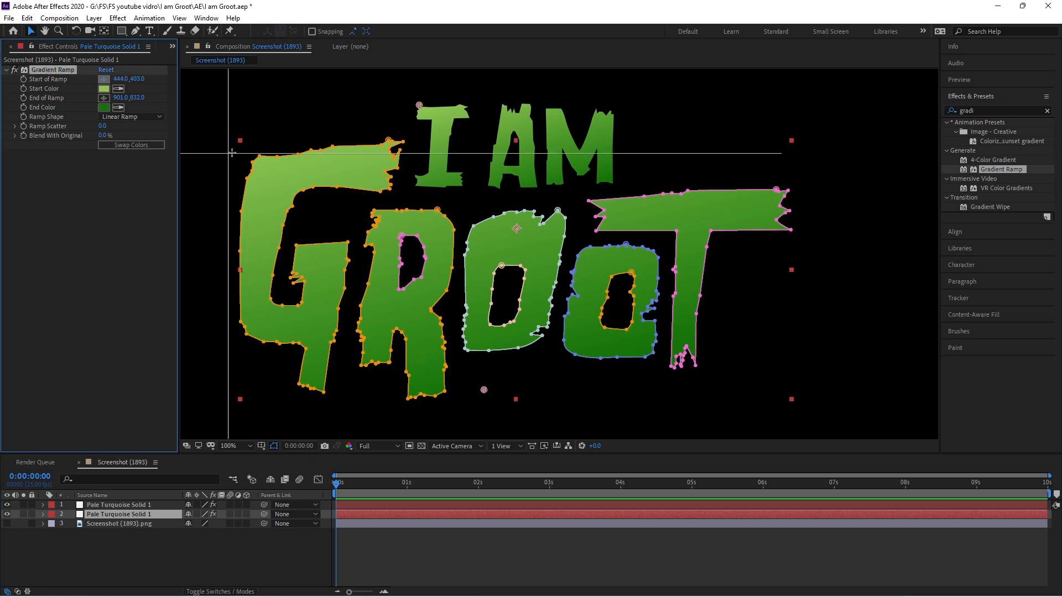
{"action": "left_click", "coordinate": [240, 153]}
{"action": "left_click_drag", "start_coordinate": [241, 153], "coordinate": [340, 138]}
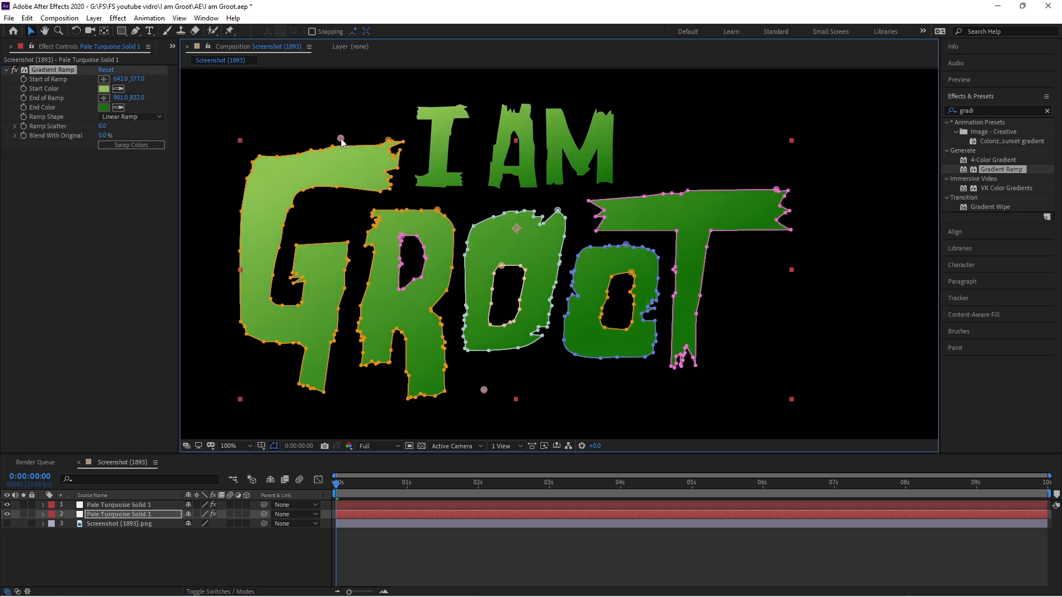
{"action": "left_click", "coordinate": [104, 97]}
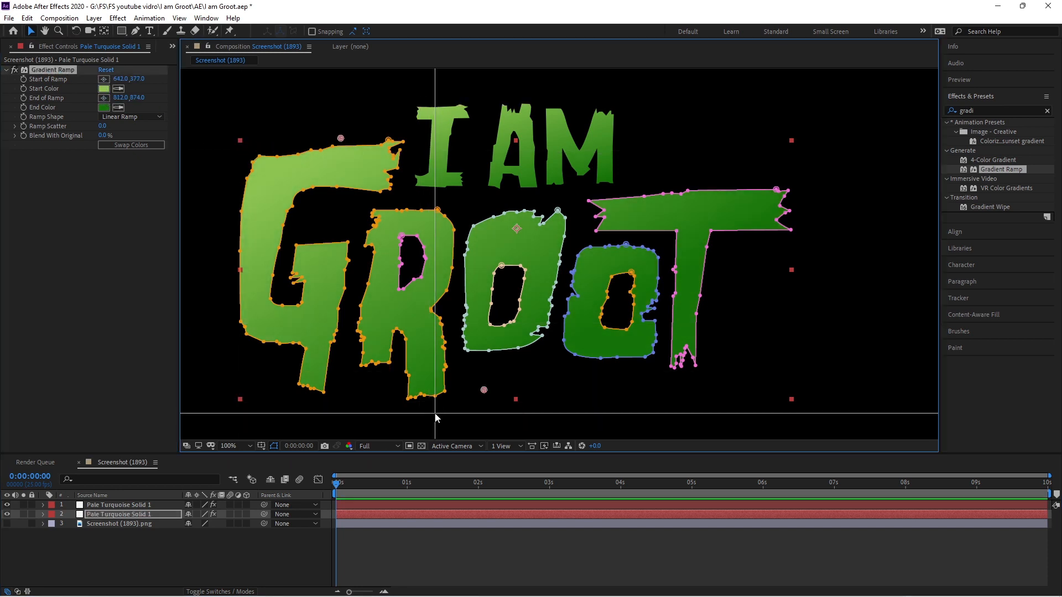
{"action": "left_click_drag", "start_coordinate": [436, 418], "coordinate": [451, 385]}
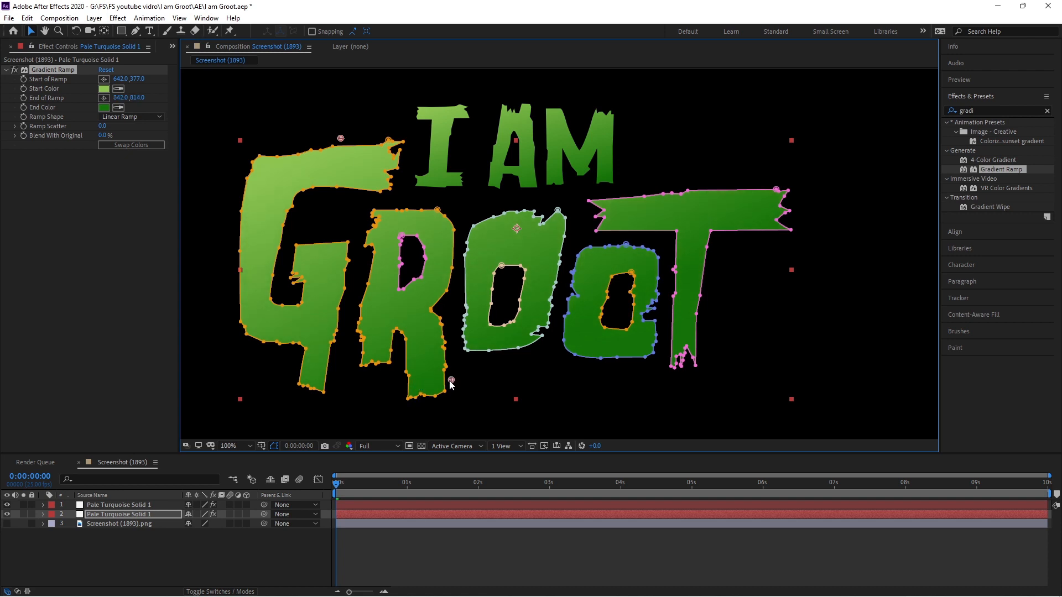
{"action": "left_click_drag", "start_coordinate": [369, 141], "coordinate": [468, 119]}
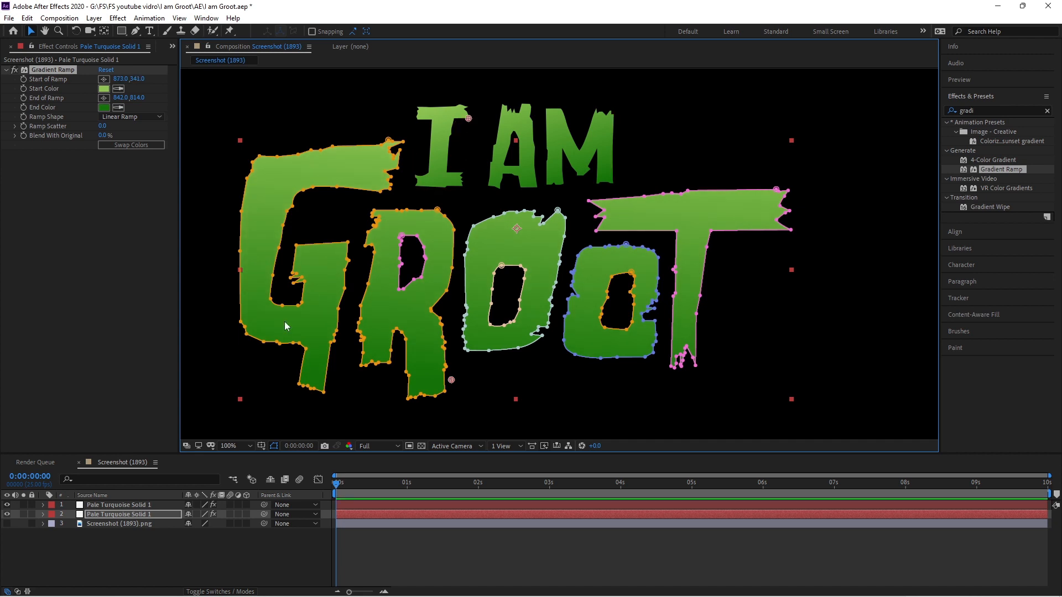
{"action": "left_click", "coordinate": [177, 551]}
{"action": "scroll", "coordinate": [609, 211], "scroll_direction": "down", "scroll_amount": 2}
{"action": "scroll", "coordinate": [608, 212], "scroll_direction": "up", "scroll_amount": 2}
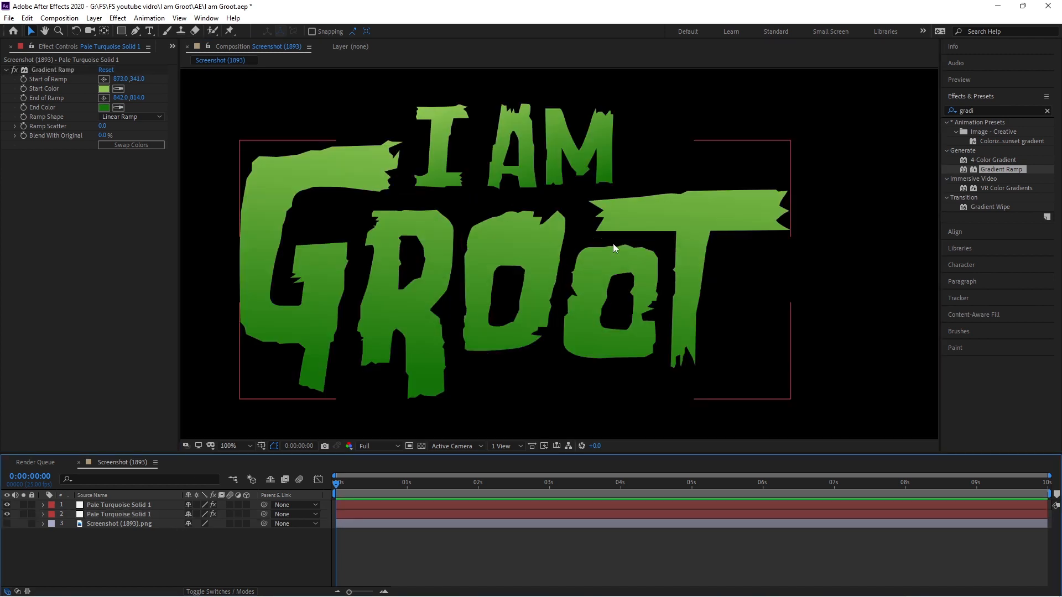
- Pre-compose both green solid layers into a new composition named Text
{"action": "left_click", "coordinate": [127, 514]}
{"action": "left_click", "coordinate": [132, 504], "text": "shift"}
{"action": "right_click", "coordinate": [133, 503]}
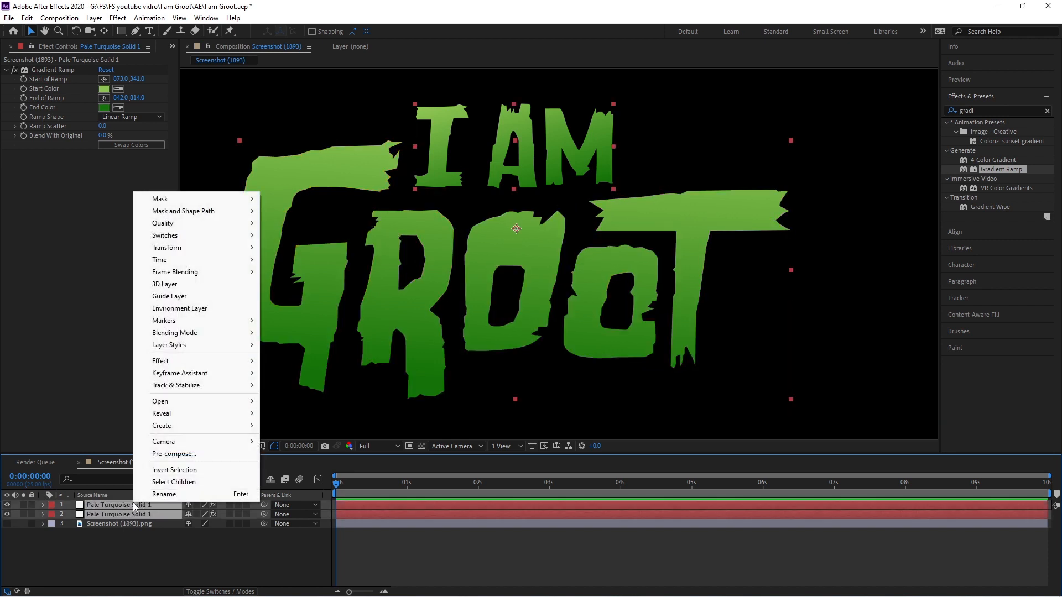
{"action": "left_click", "coordinate": [177, 454]}
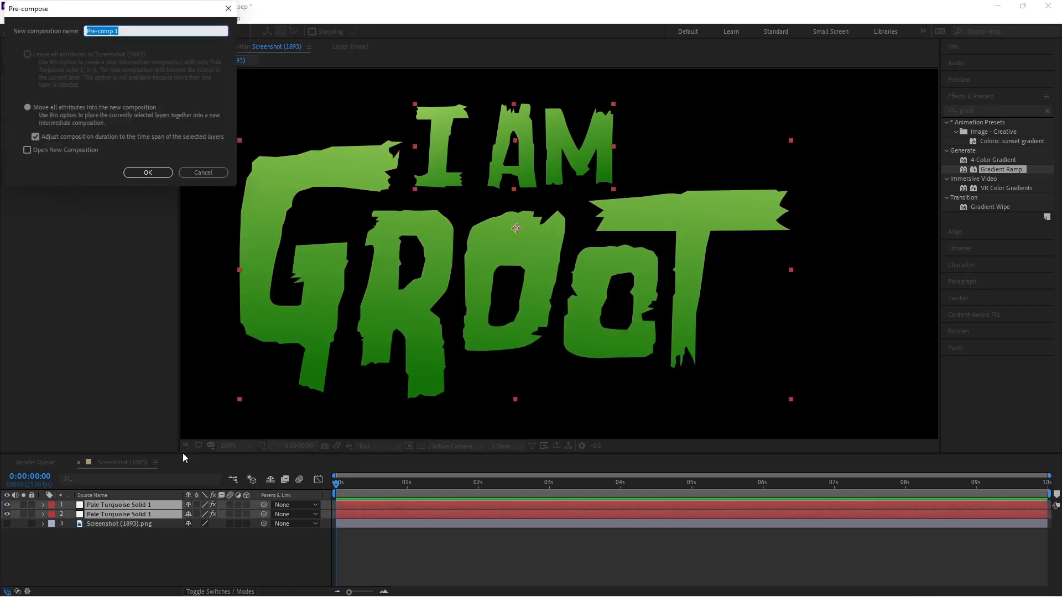
{"action": "type", "text": "Text"}
{"action": "key", "text": "Return"}
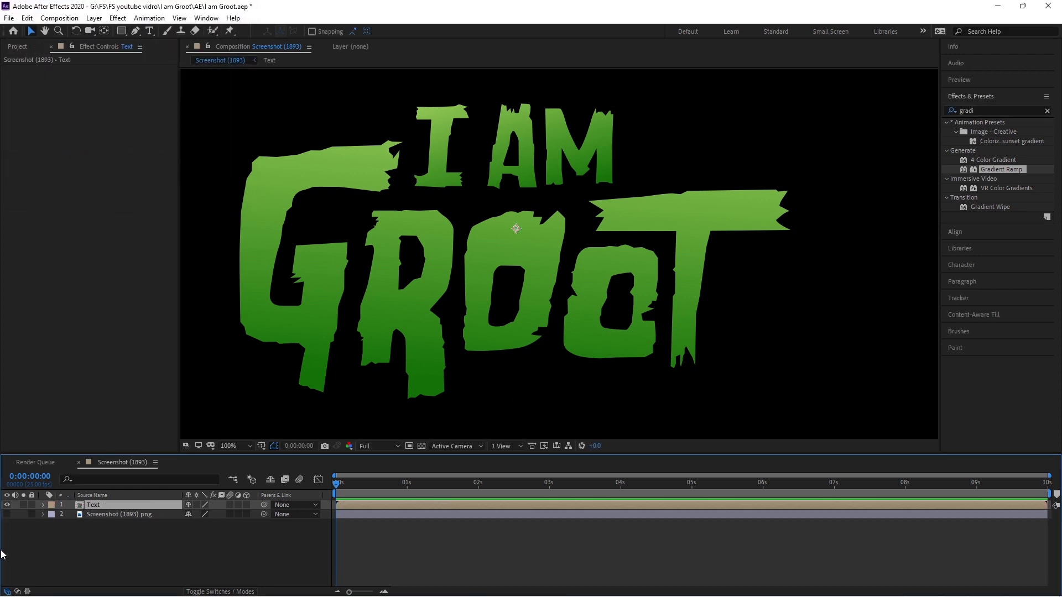
- Show the reference screenshot layer and hide the Text layer
{"action": "left_click", "coordinate": [8, 514]}
{"action": "left_click", "coordinate": [8, 505]}
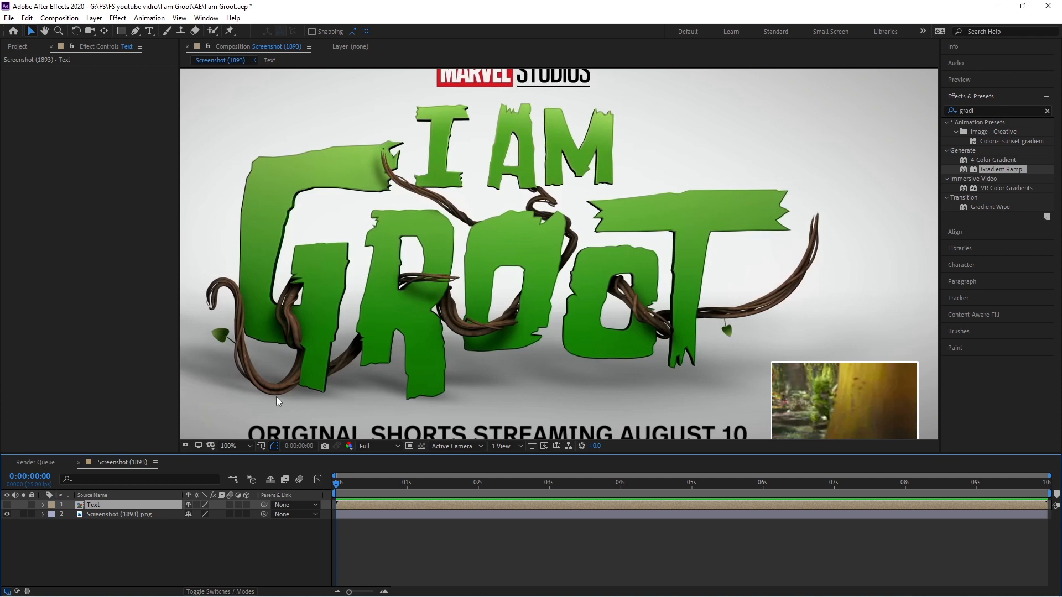
{"action": "left_click", "coordinate": [139, 532]}
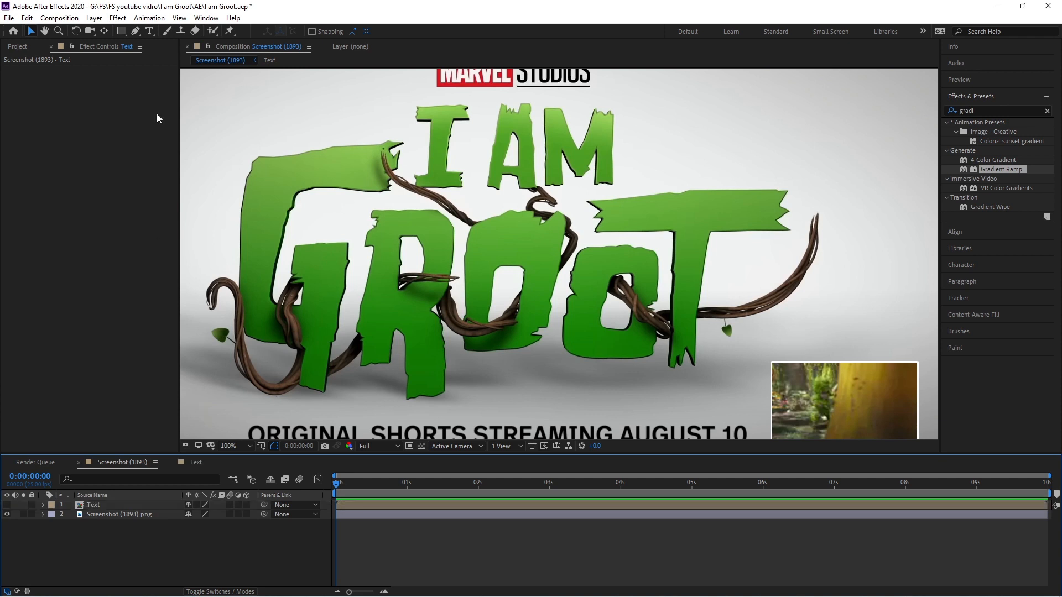
- Trace the curled vine around the G as an open Pen path with a 2 px brown stroke, and hide the reference screenshot
{"action": "left_click", "coordinate": [135, 31]}
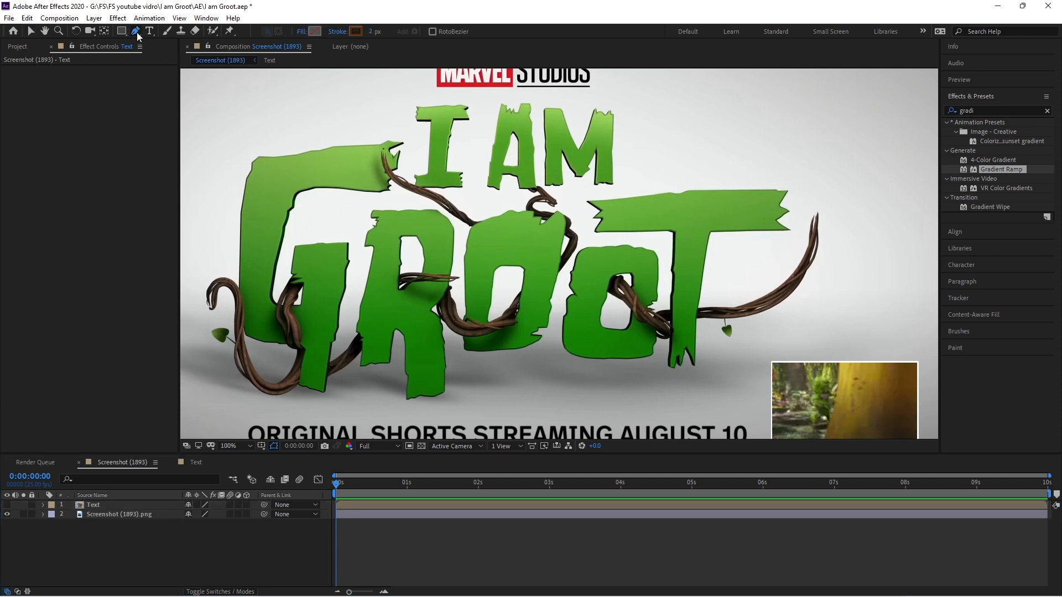
{"action": "left_click", "coordinate": [304, 277]}
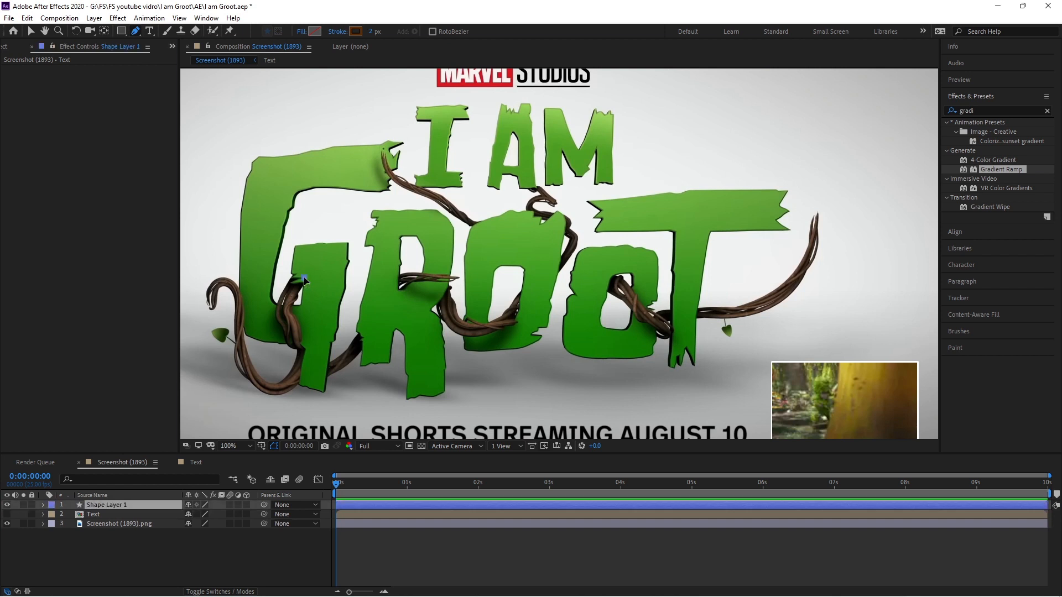
{"action": "left_click", "coordinate": [285, 307]}
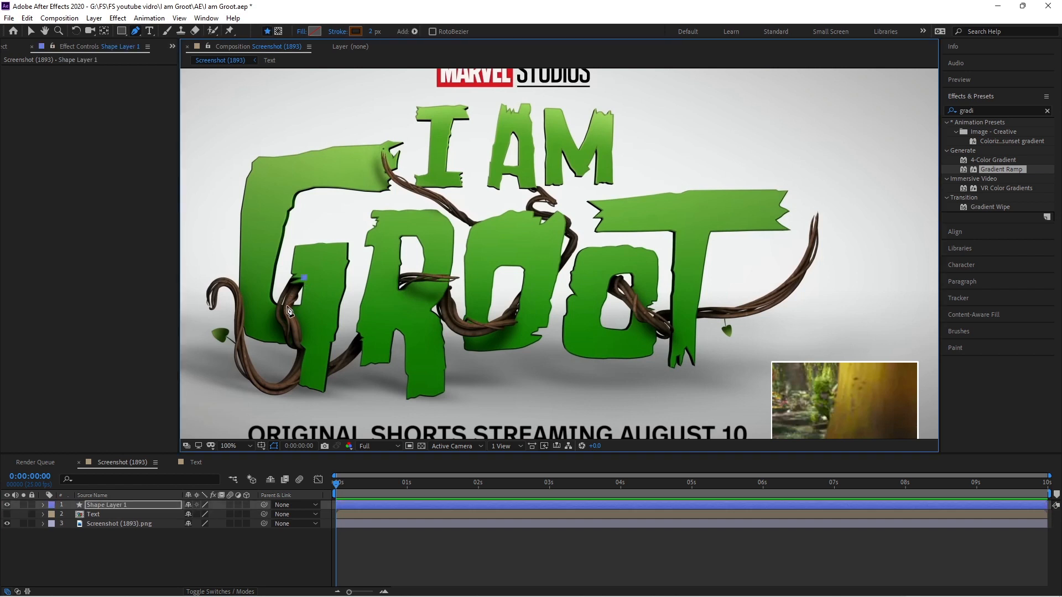
{"action": "left_click", "coordinate": [299, 344]}
{"action": "left_click_drag", "start_coordinate": [298, 375], "coordinate": [275, 391]}
{"action": "left_click_drag", "start_coordinate": [240, 344], "coordinate": [196, 312]}
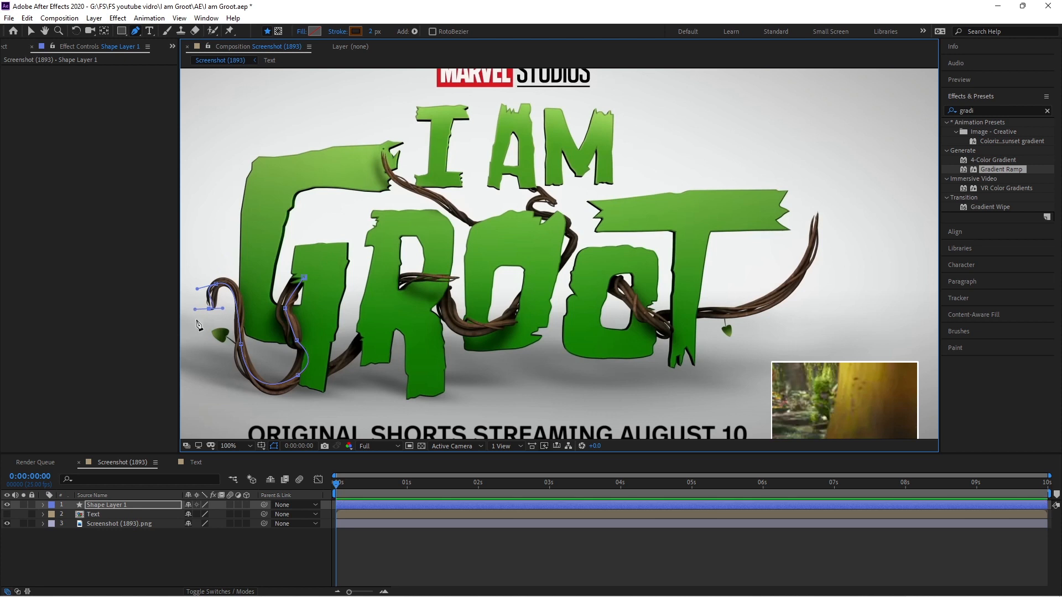
{"action": "left_click", "coordinate": [7, 524]}
{"action": "left_click", "coordinate": [86, 555]}
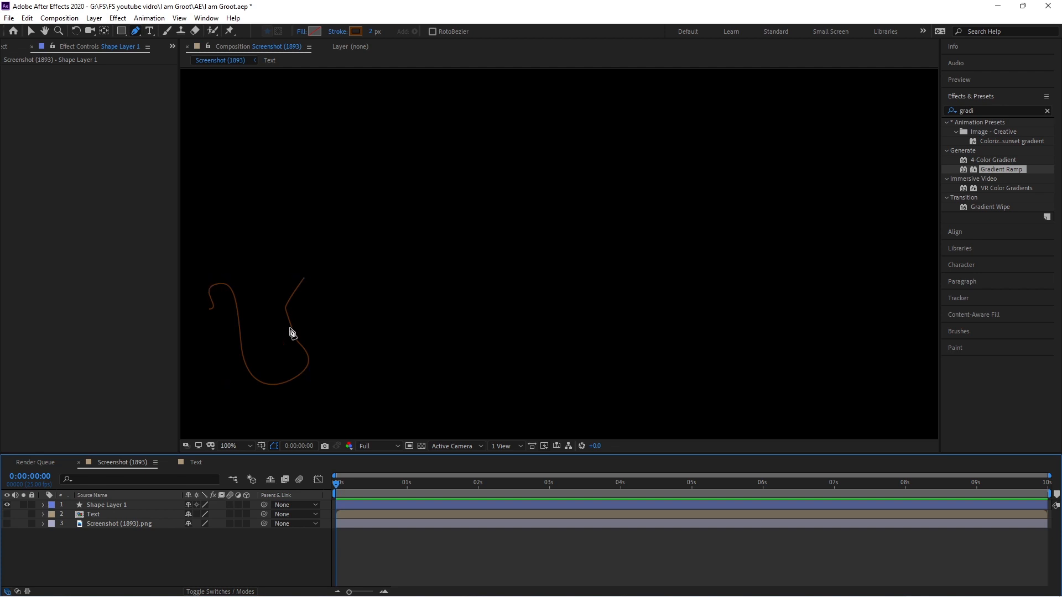
- Make the vine shape layer 3D and give it a Convex bevel with a bevel depth of 4
{"action": "left_click", "coordinate": [246, 505]}
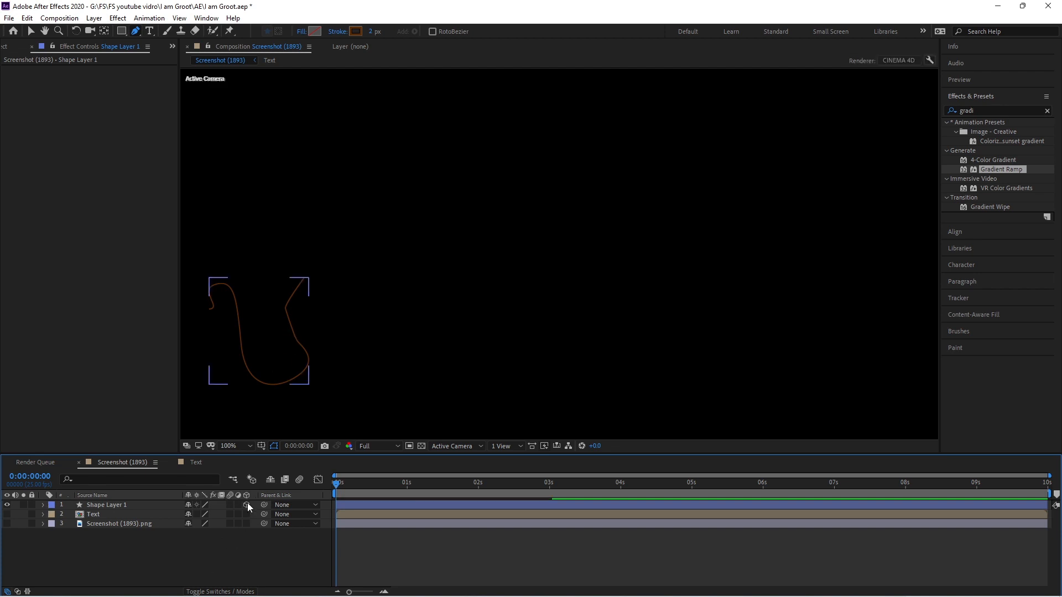
{"action": "left_click", "coordinate": [360, 503]}
{"action": "left_click", "coordinate": [44, 505]}
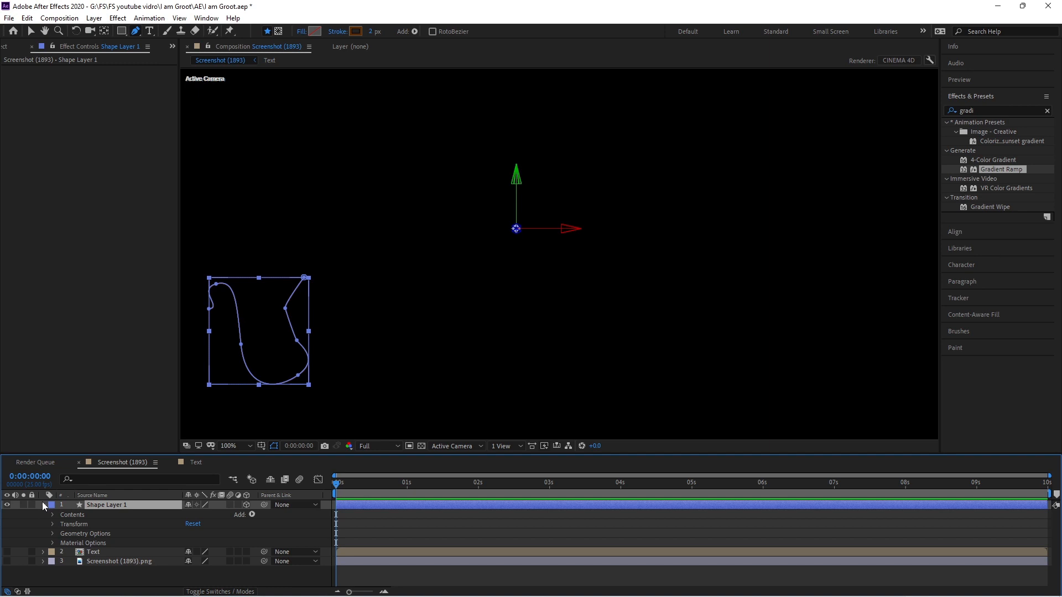
{"action": "left_click", "coordinate": [53, 533]}
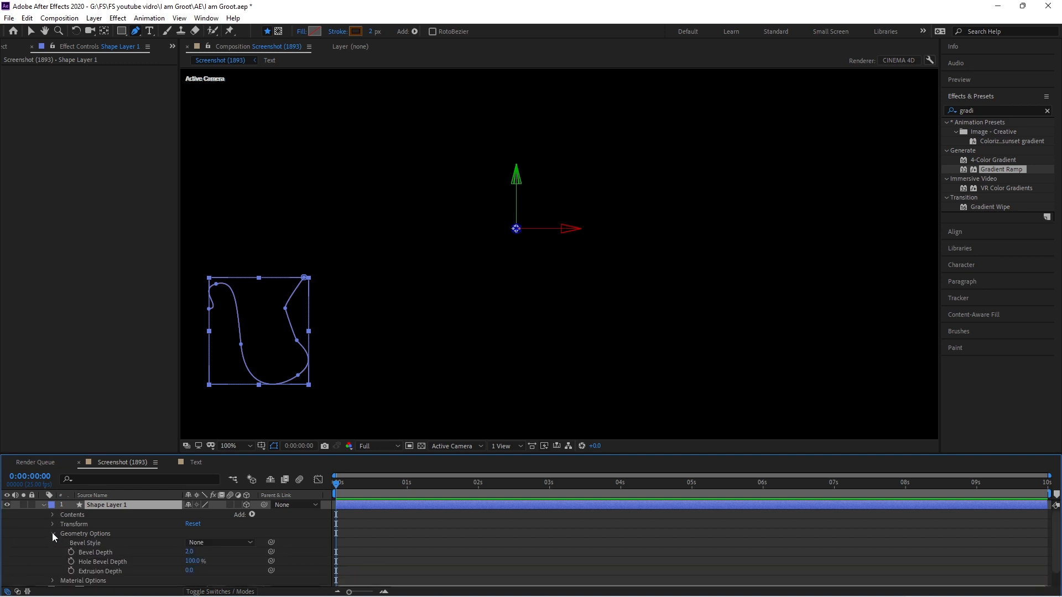
{"action": "left_click", "coordinate": [221, 542]}
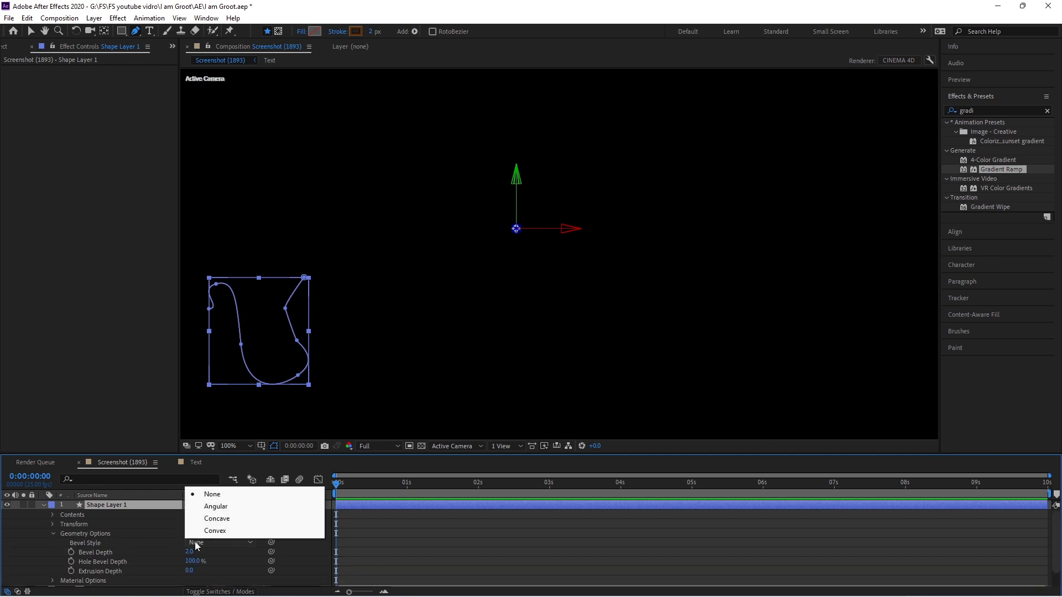
{"action": "left_click", "coordinate": [235, 530]}
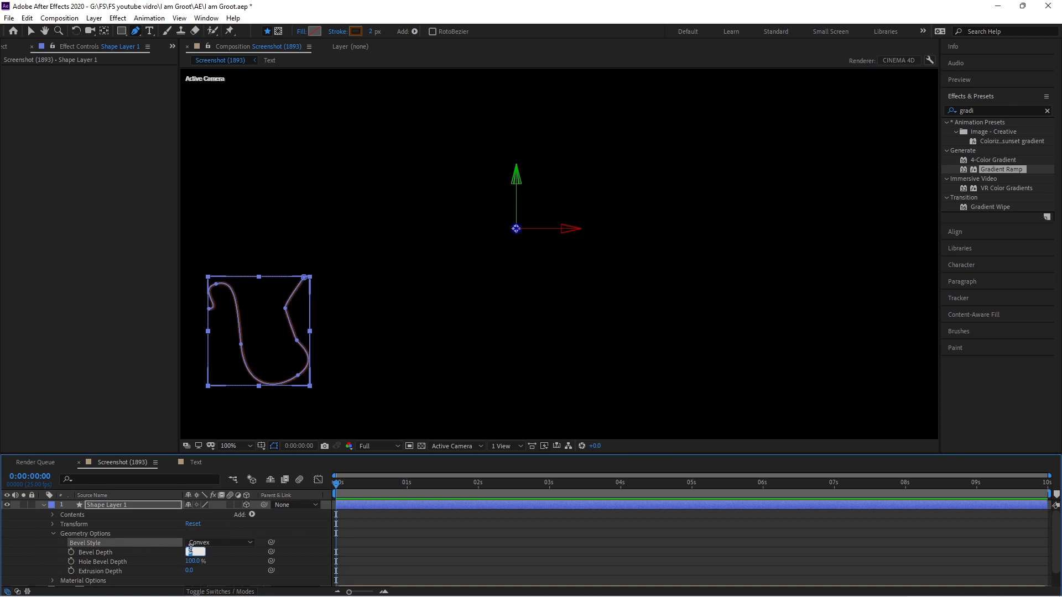
{"action": "key", "text": "Return"}
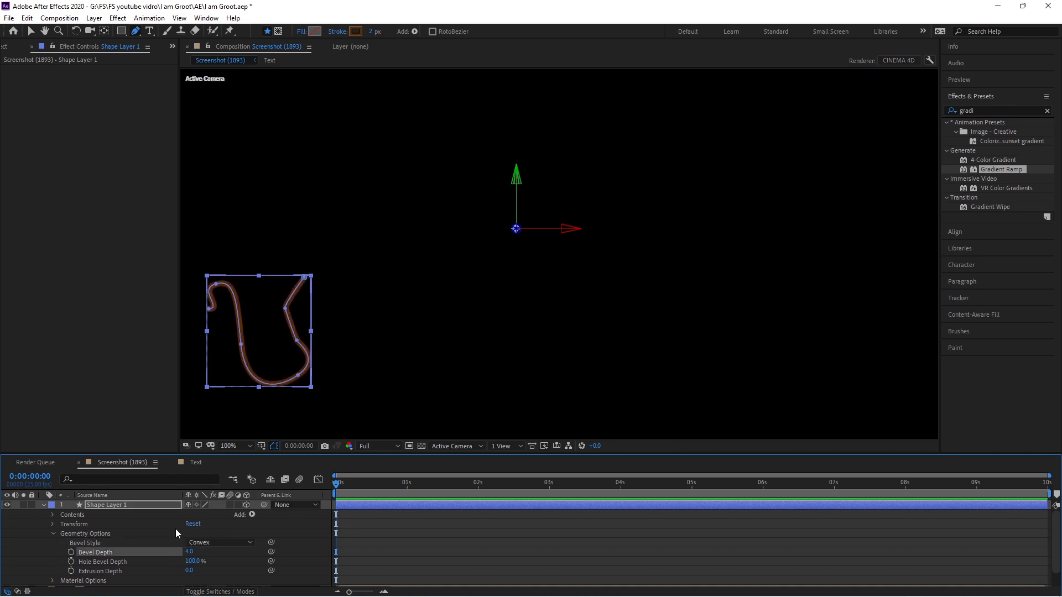
{"action": "left_click", "coordinate": [295, 526]}
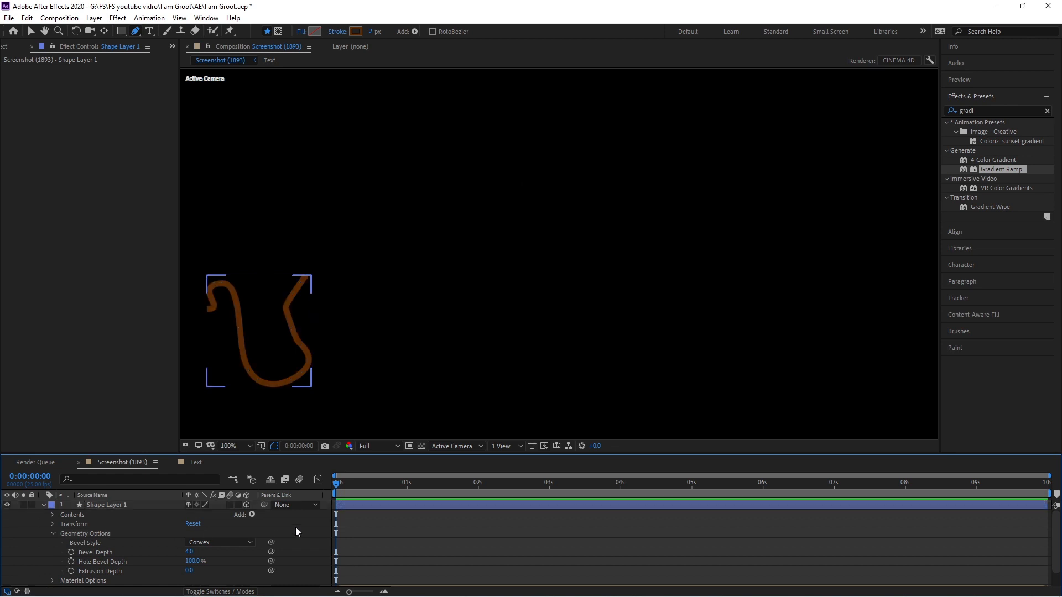
{"action": "left_click", "coordinate": [79, 504]}
{"action": "left_click", "coordinate": [42, 504]}
- Add a white spot light with 100% intensity, a 90° cone angle and 50% cone feather
{"action": "right_click", "coordinate": [93, 555]}
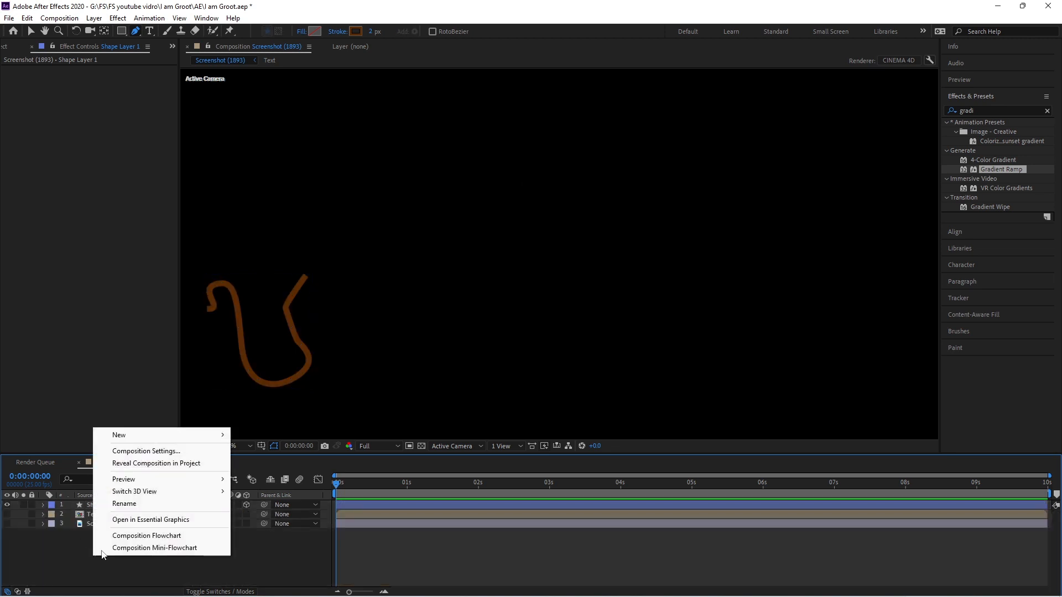
{"action": "mouse_move", "coordinate": [193, 442]}
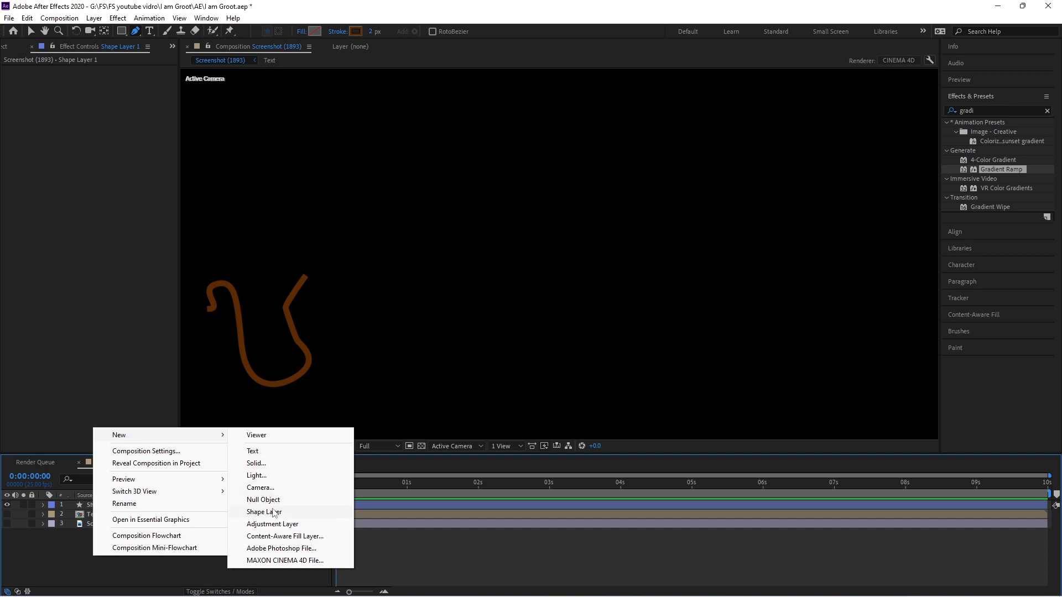
{"action": "left_click", "coordinate": [256, 475]}
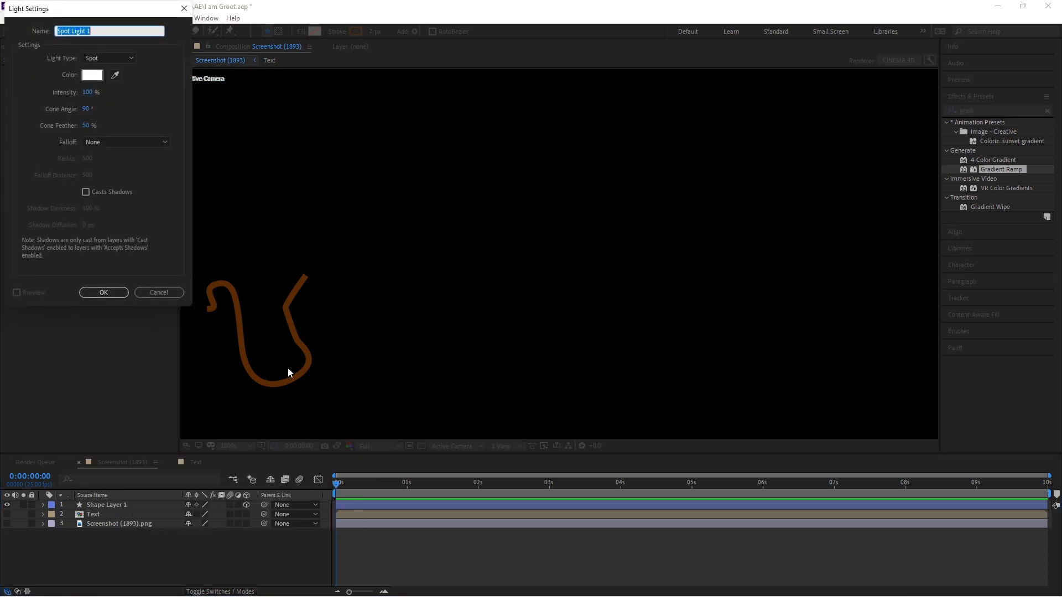
{"action": "left_click", "coordinate": [107, 58]}
{"action": "left_click", "coordinate": [108, 81]}
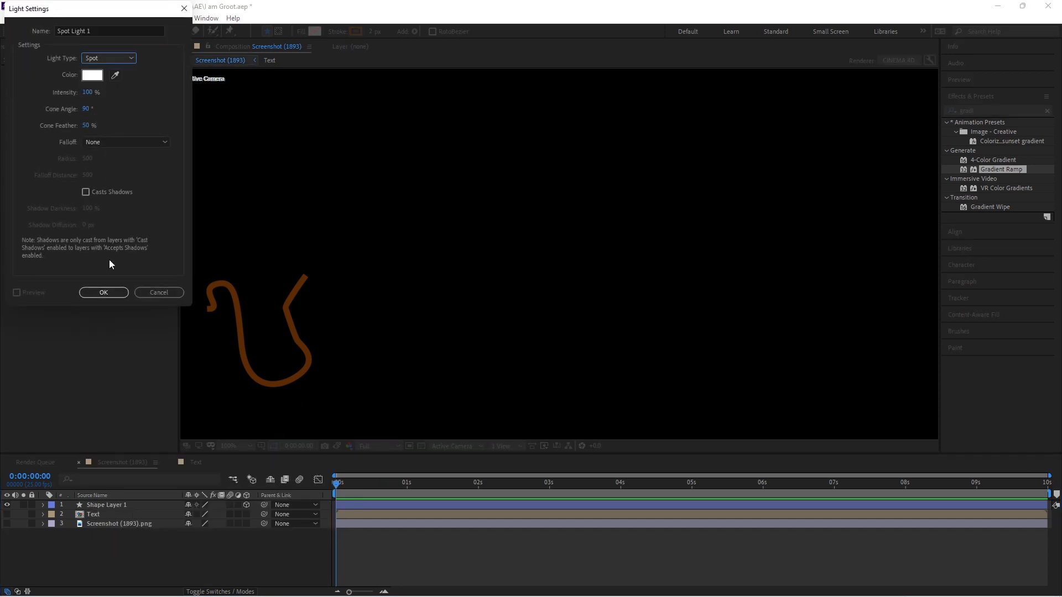
{"action": "left_click", "coordinate": [110, 296]}
- Raise the spot light above the composition frame and lower its point of interest into the frame's upper middle
{"action": "key", "text": "comma"}
{"action": "key", "text": "comma"}
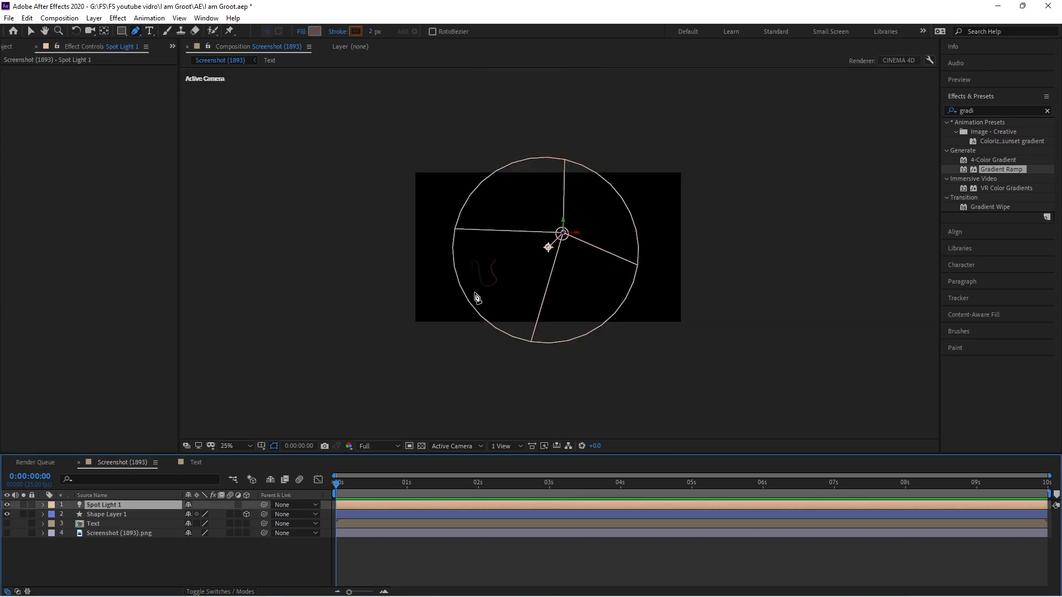
{"action": "key", "text": "v"}
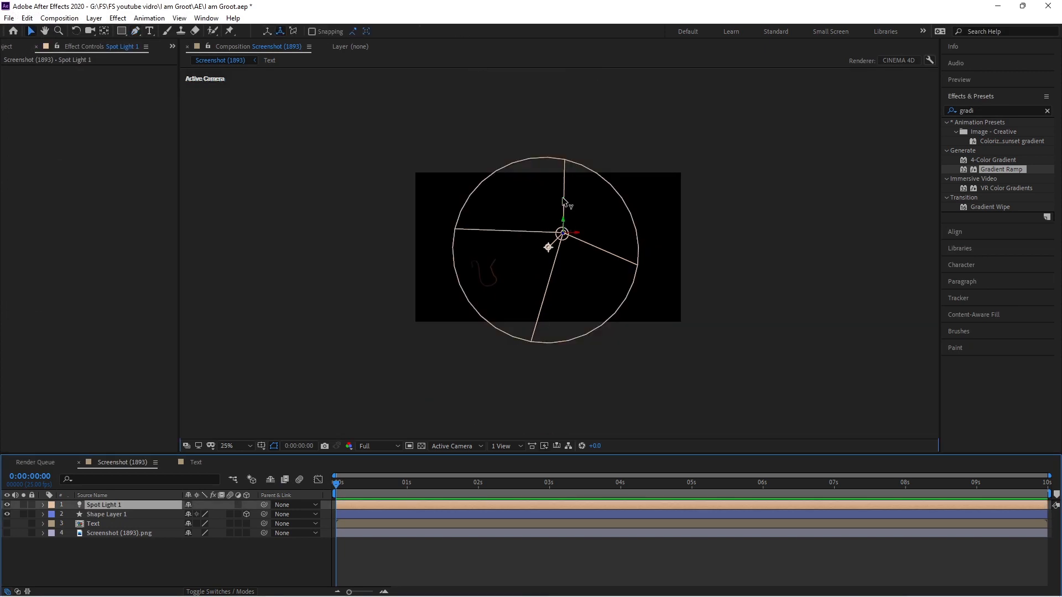
{"action": "left_click_drag", "start_coordinate": [562, 208], "coordinate": [558, 77]}
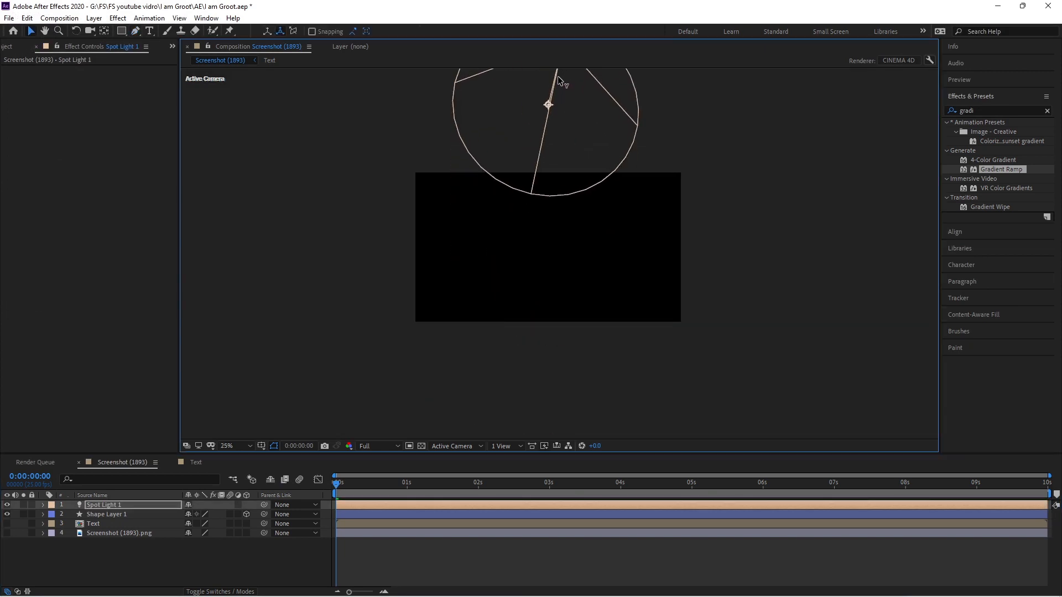
{"action": "left_click_drag", "start_coordinate": [548, 112], "coordinate": [543, 208]}
{"action": "key", "text": "period"}
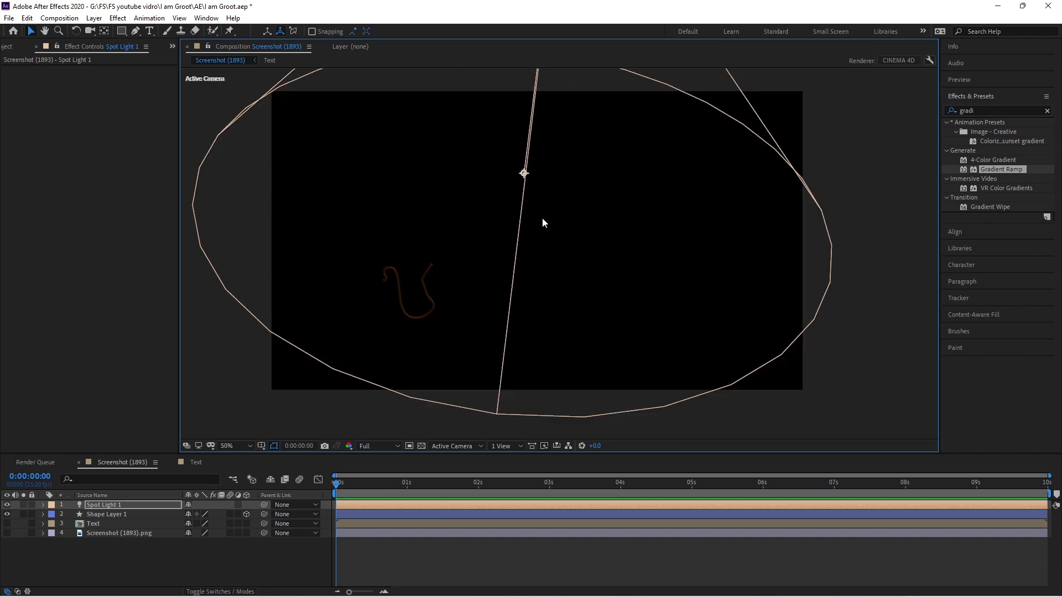
- Add a white parallel light with 100% intensity, no falloff and no shadow casting
{"action": "right_click", "coordinate": [111, 559]}
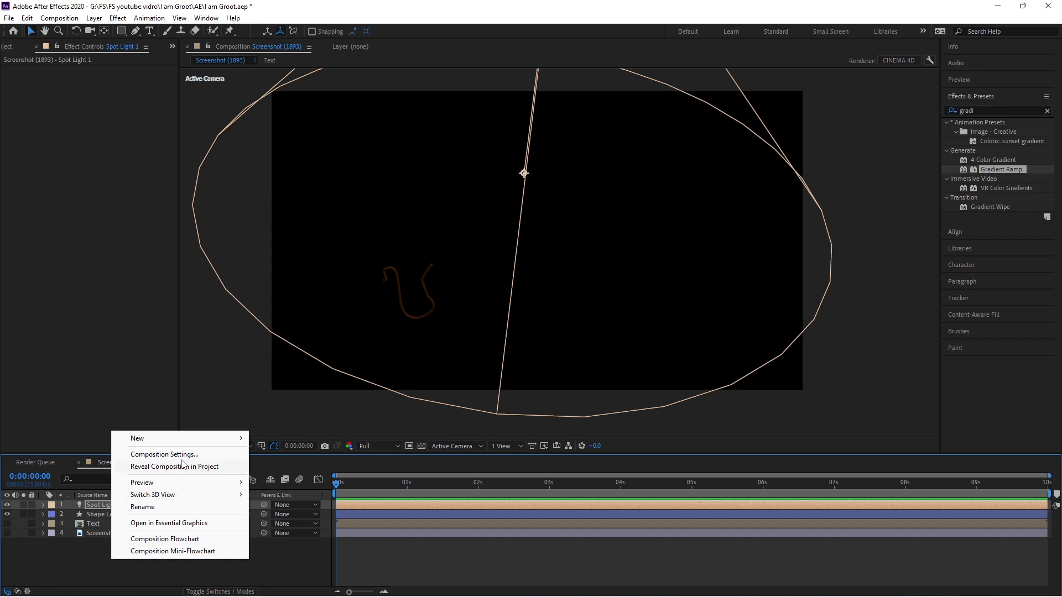
{"action": "mouse_move", "coordinate": [188, 439]}
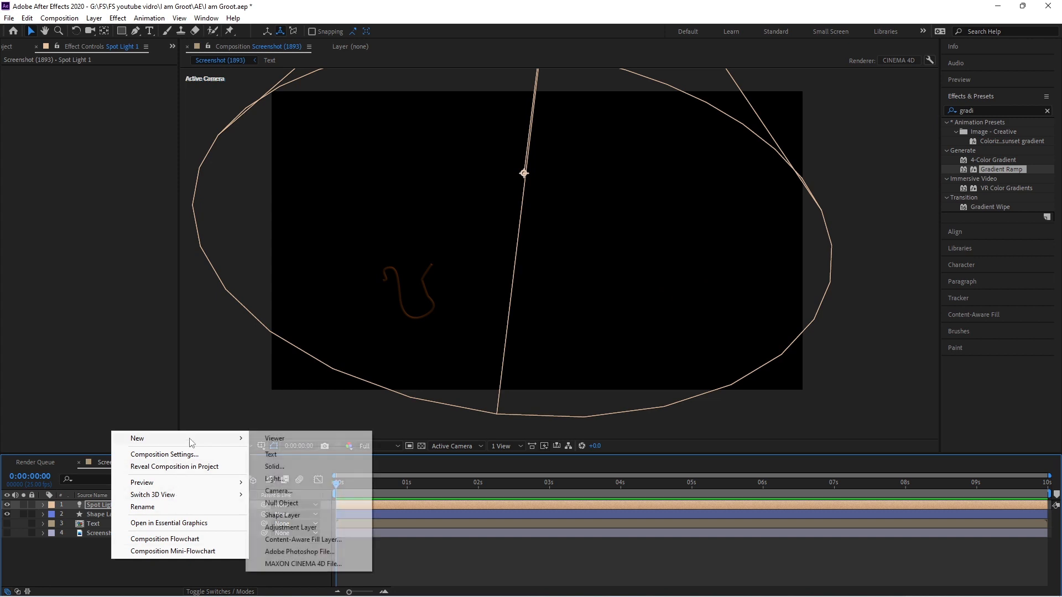
{"action": "left_click", "coordinate": [296, 482]}
{"action": "left_click", "coordinate": [101, 57]}
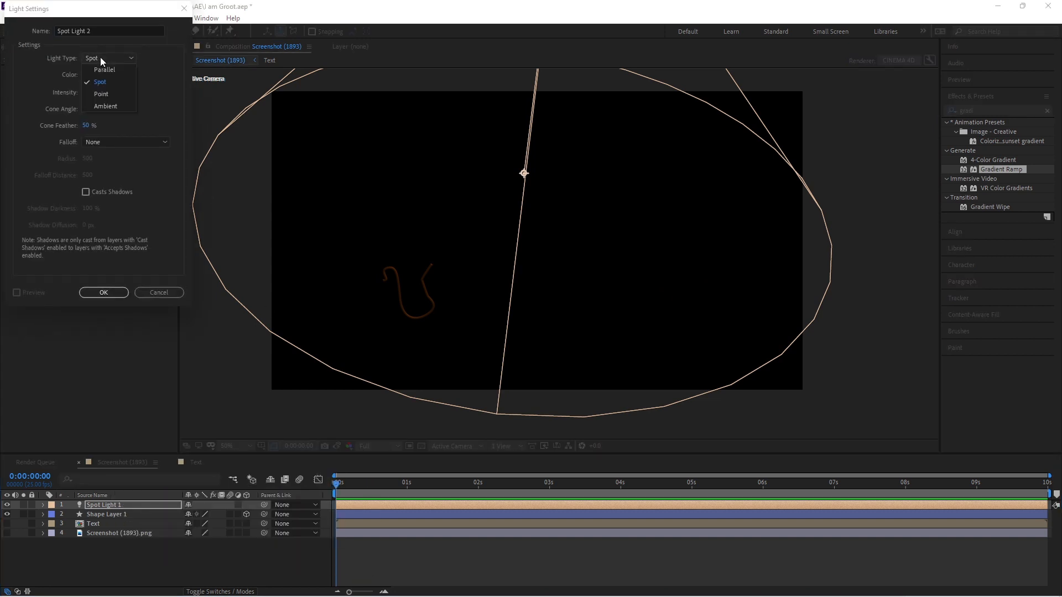
{"action": "left_click", "coordinate": [108, 86]}
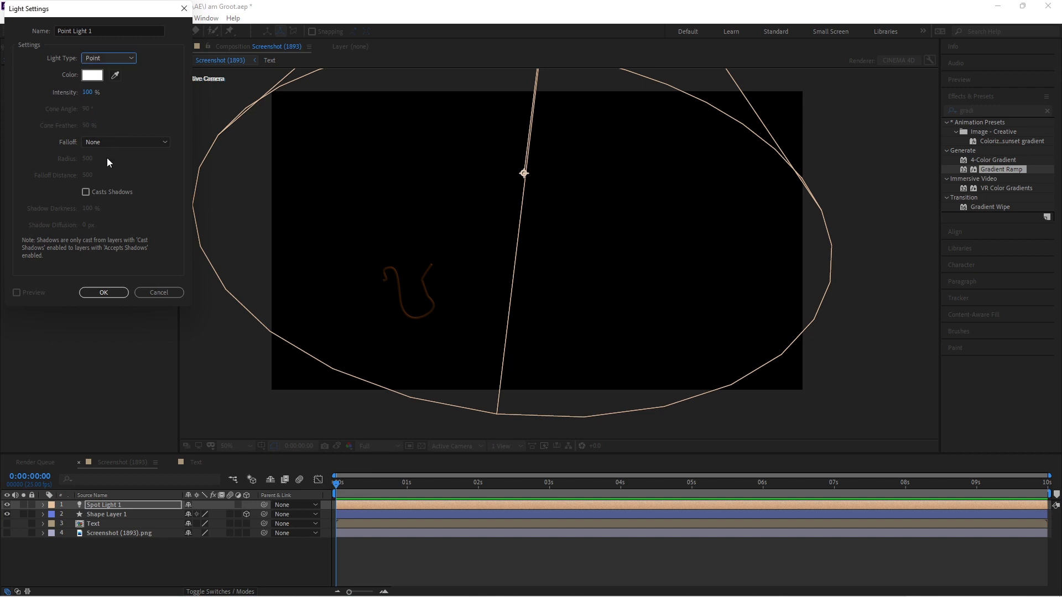
{"action": "left_click", "coordinate": [110, 58]}
{"action": "left_click", "coordinate": [105, 70]}
{"action": "left_click", "coordinate": [111, 290]}
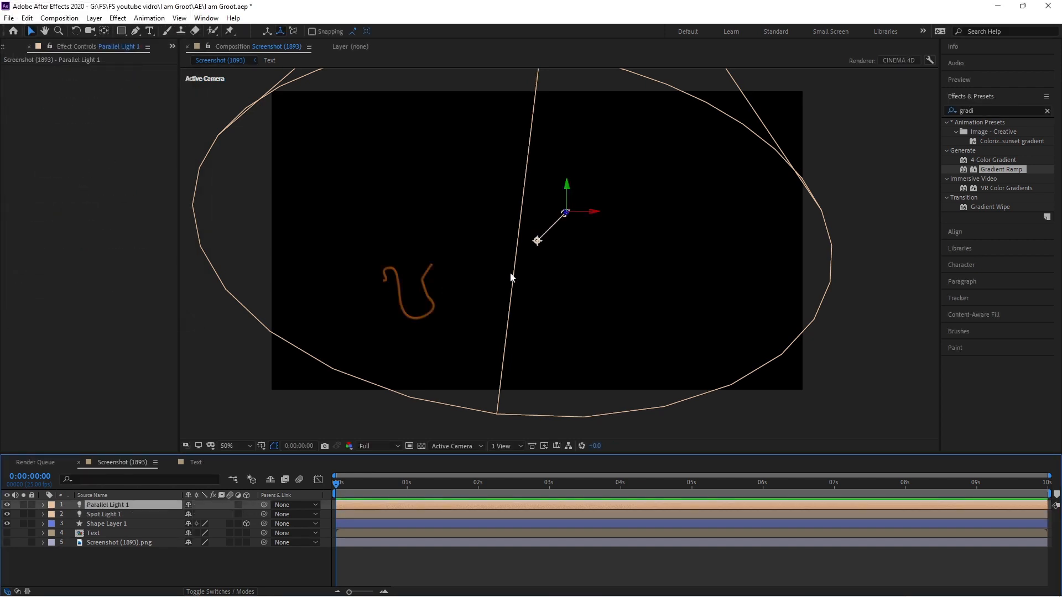
- Move the parallel light's point of interest down and toward the vine around the G
{"action": "left_click", "coordinate": [526, 226]}
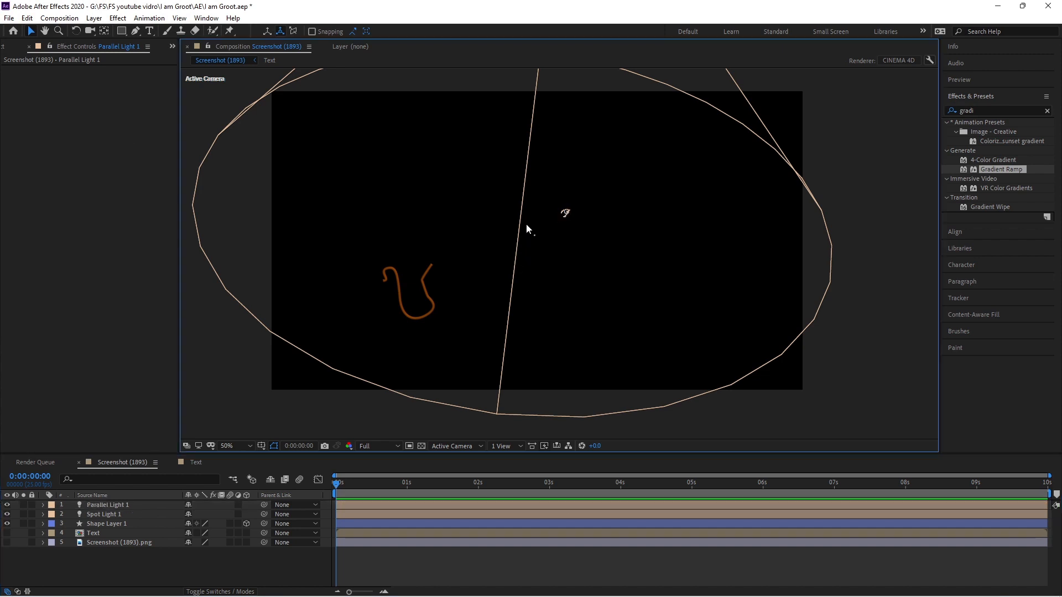
{"action": "left_click", "coordinate": [562, 215]}
{"action": "left_click_drag", "start_coordinate": [538, 242], "coordinate": [500, 254]}
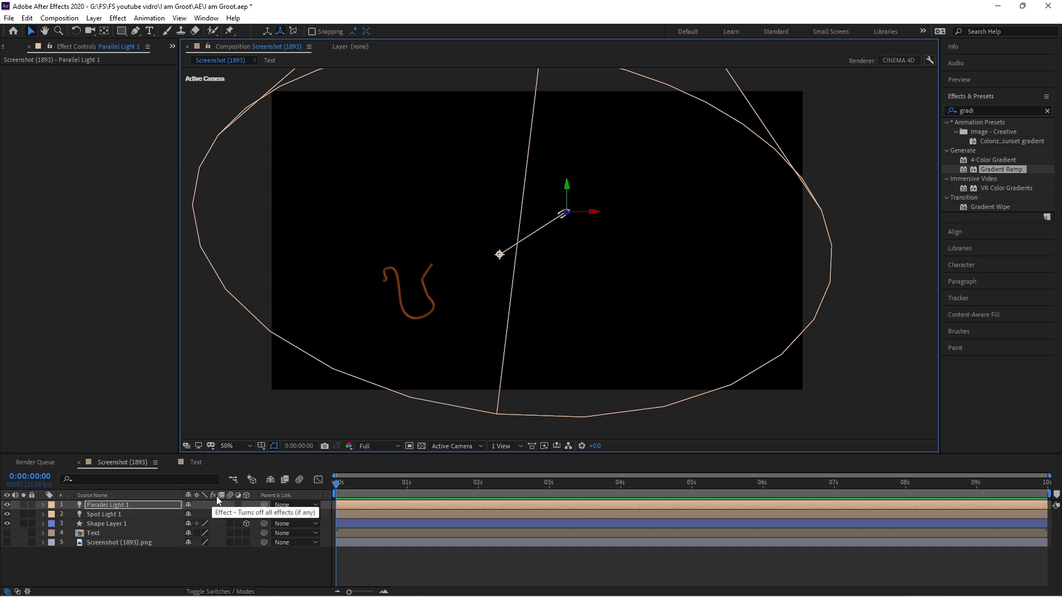
- Set the parallel light's Z position to 110.3 while checking the shading on the vine
{"action": "key", "text": "p"}
{"action": "left_click_drag", "start_coordinate": [230, 516], "coordinate": [547, 500]}
{"action": "key", "text": "."}
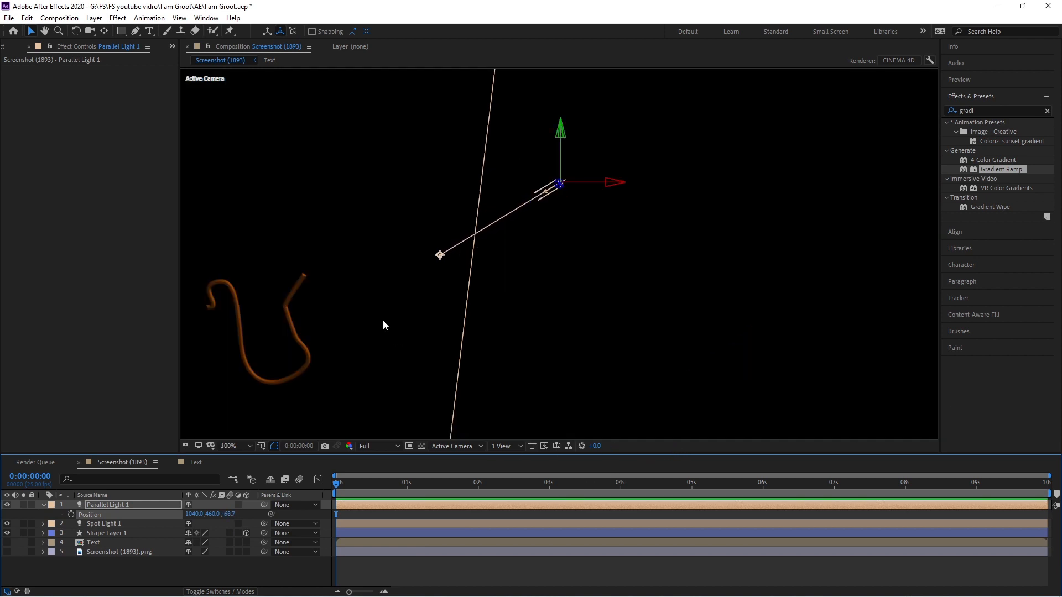
{"action": "key", "text": "h"}
{"action": "left_click_drag", "start_coordinate": [294, 307], "coordinate": [492, 235]}
{"action": "scroll", "coordinate": [476, 241], "scroll_direction": "up", "scroll_amount": 2}
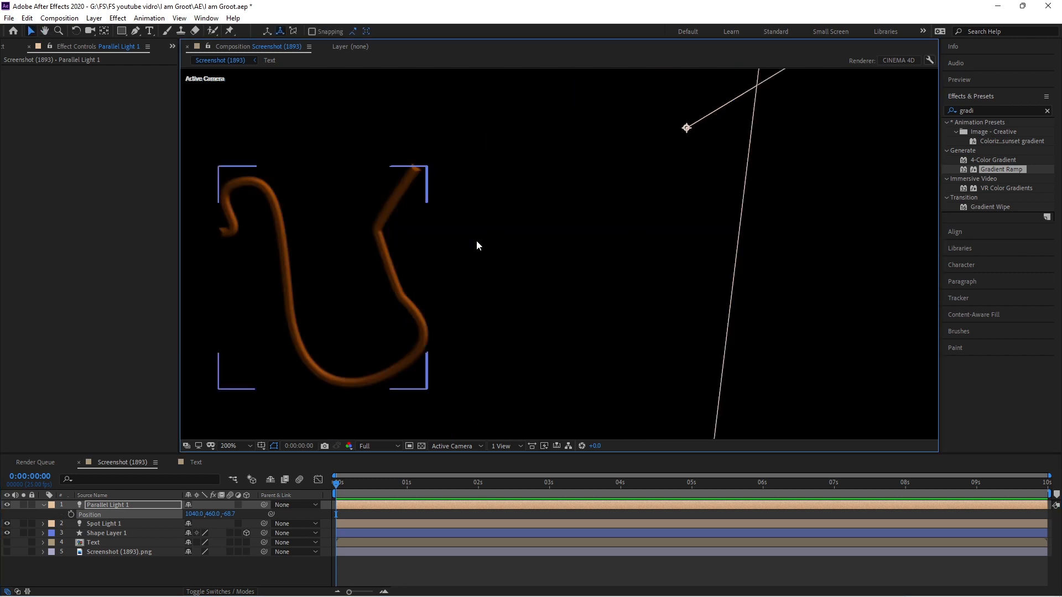
{"action": "scroll", "coordinate": [415, 253], "scroll_direction": "down", "scroll_amount": 2}
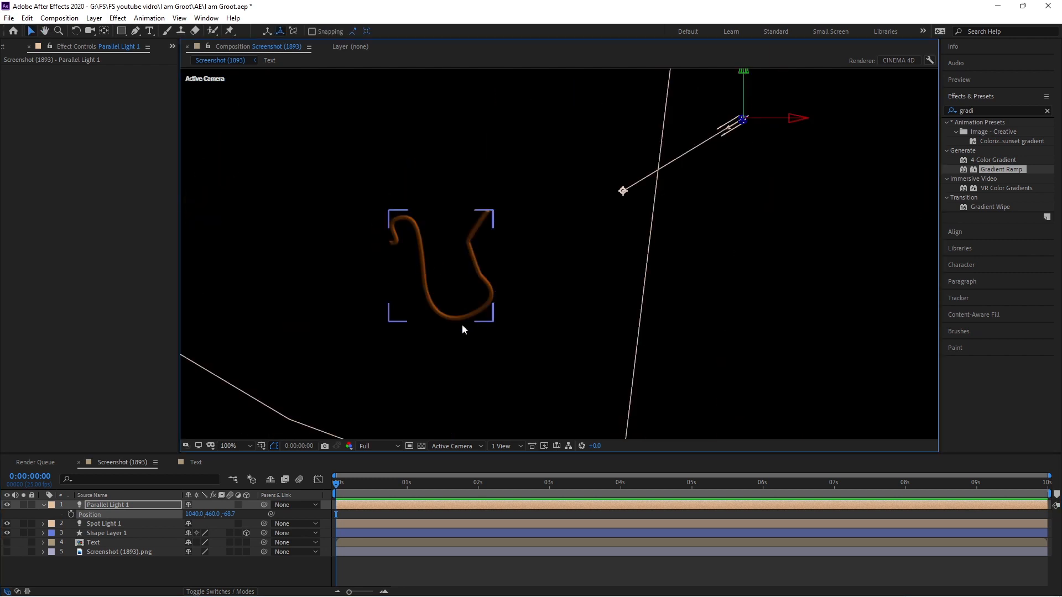
{"action": "left_click_drag", "start_coordinate": [229, 514], "coordinate": [313, 497]}
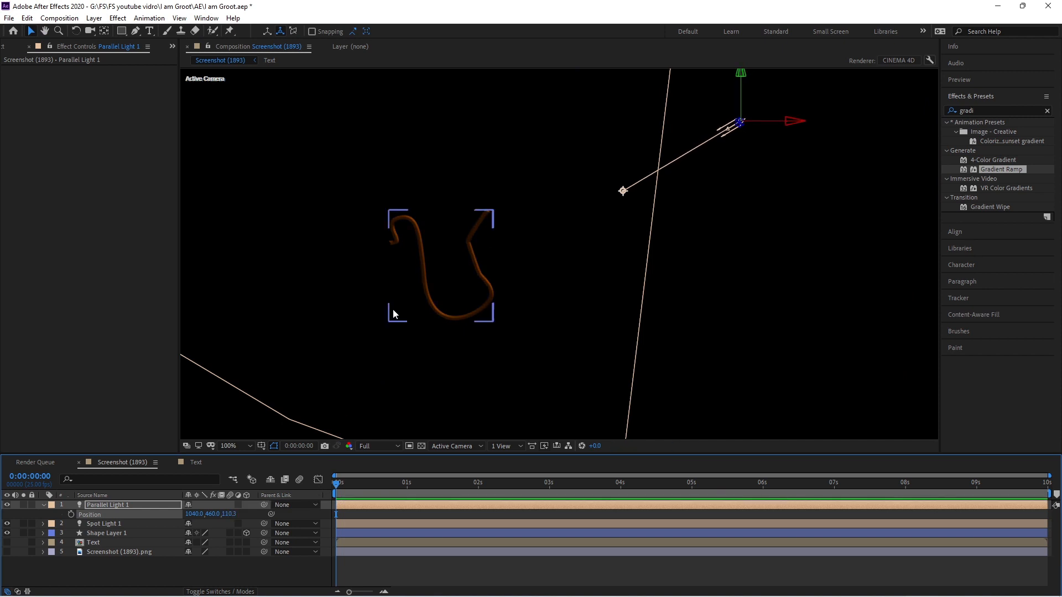
- Move the parallel light horizontally beyond the composition frame to an X position of 2424, and deselect it
{"action": "key", "text": "comma"}
{"action": "key", "text": "comma"}
{"action": "key", "text": "comma"}
{"action": "key", "text": "comma"}
{"action": "left_click_drag", "start_coordinate": [617, 221], "coordinate": [807, 219]}
{"action": "key", "text": "period"}
{"action": "key", "text": "period"}
{"action": "key", "text": "period"}
{"action": "key", "text": "period"}
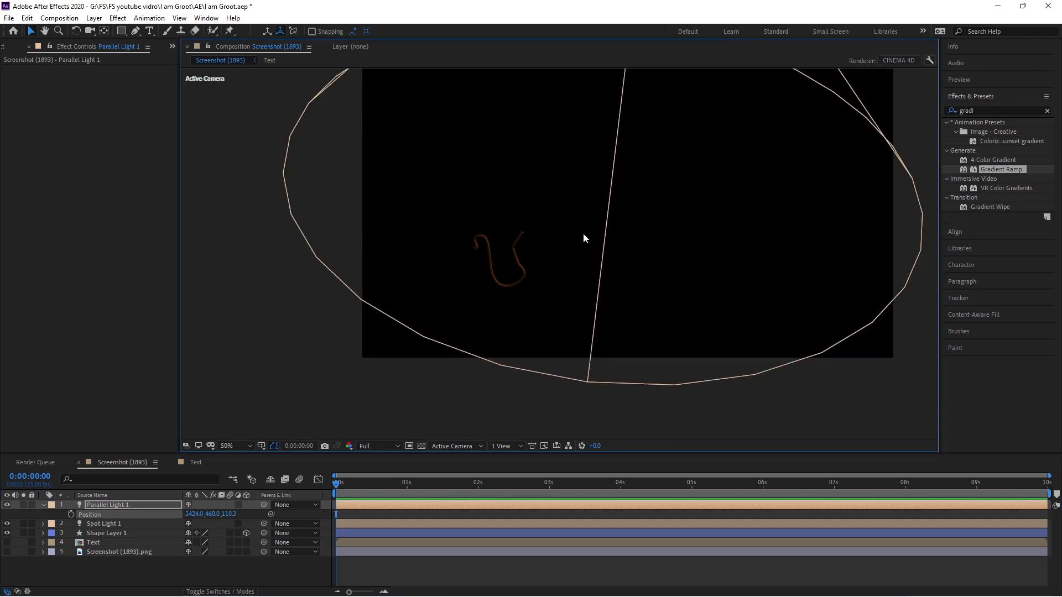
{"action": "left_click", "coordinate": [141, 576]}
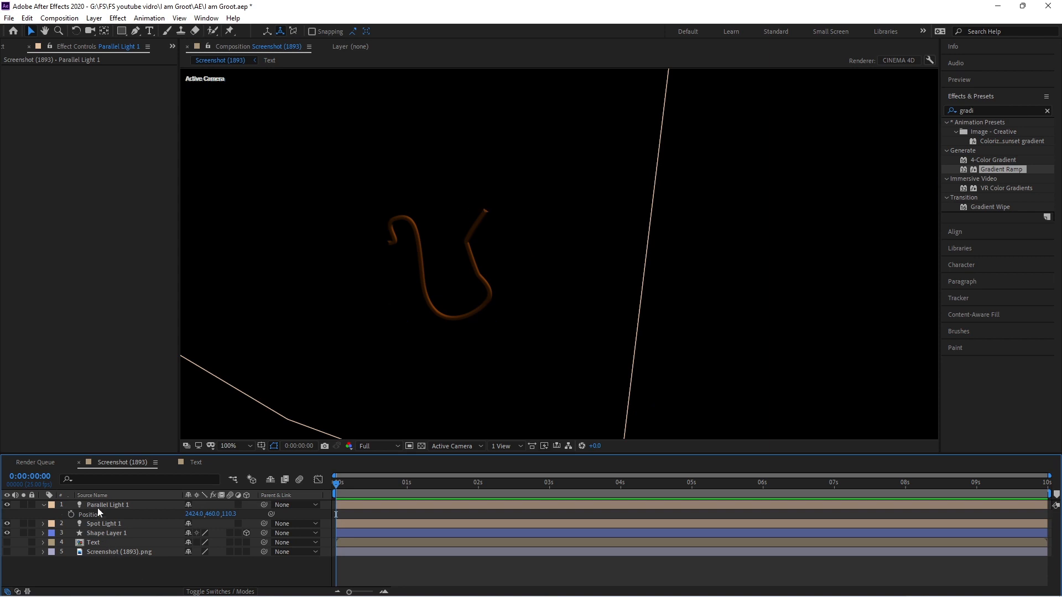
- Set the stroke width of the vine in Shape Layer 1 to 1
{"action": "left_click", "coordinate": [111, 531]}
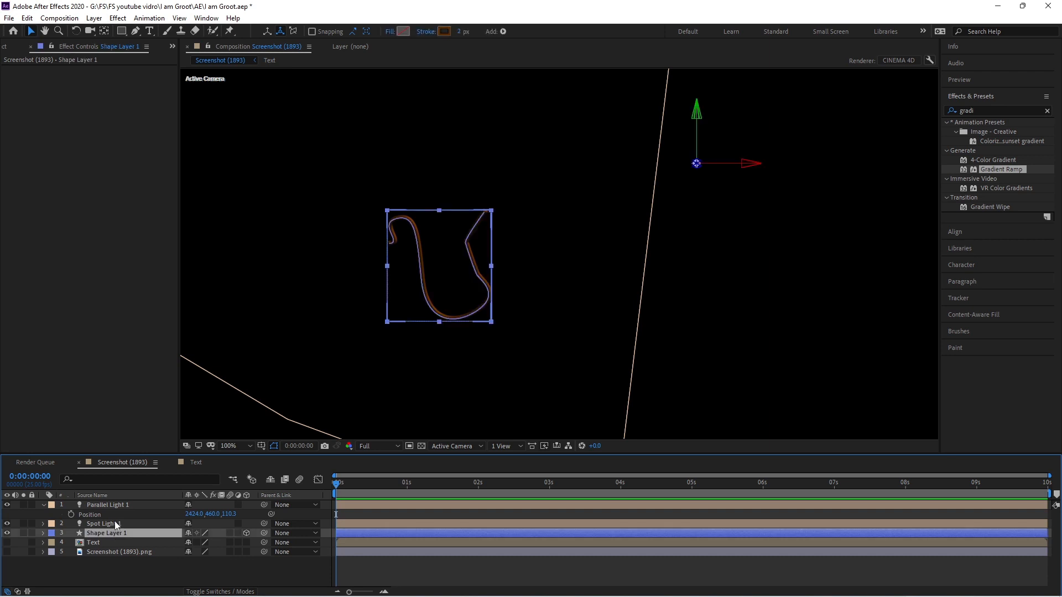
{"action": "key", "text": "period"}
{"action": "key", "text": "period"}
{"action": "key", "text": "comma"}
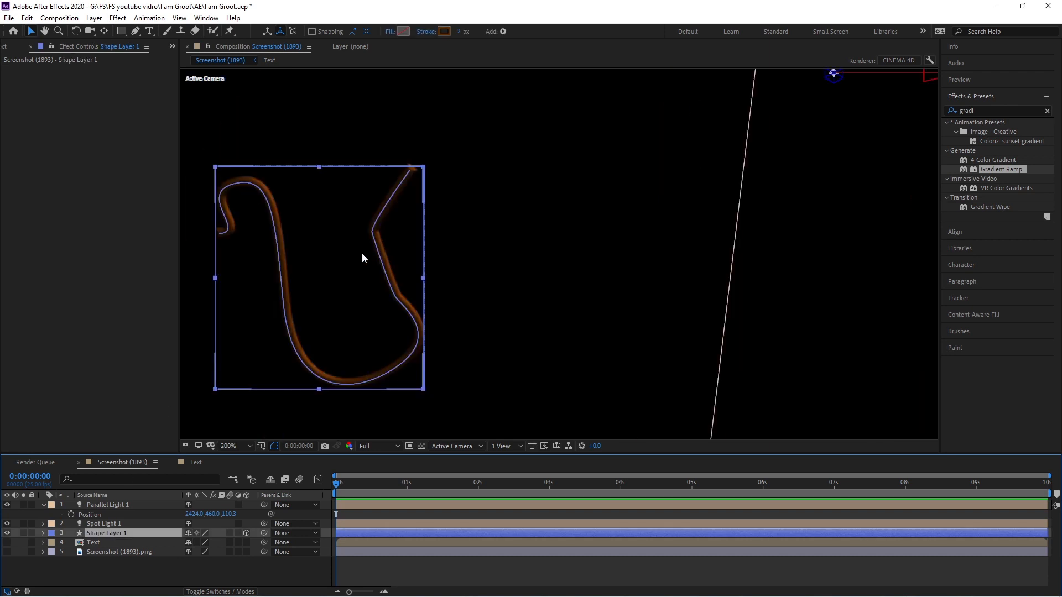
{"action": "key", "text": "h"}
{"action": "left_click_drag", "start_coordinate": [308, 243], "coordinate": [448, 251]}
{"action": "key", "text": "v"}
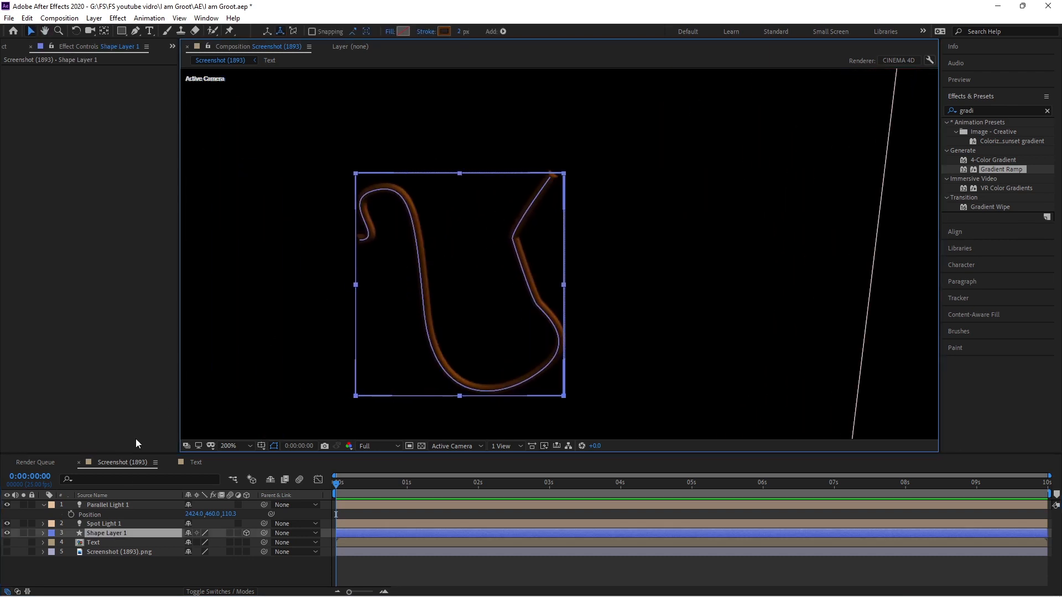
{"action": "left_click", "coordinate": [42, 533]}
{"action": "scroll", "coordinate": [63, 543], "scroll_direction": "down", "scroll_amount": 2}
{"action": "left_click", "coordinate": [71, 535]}
{"action": "scroll", "coordinate": [69, 537], "scroll_direction": "down", "scroll_amount": 1}
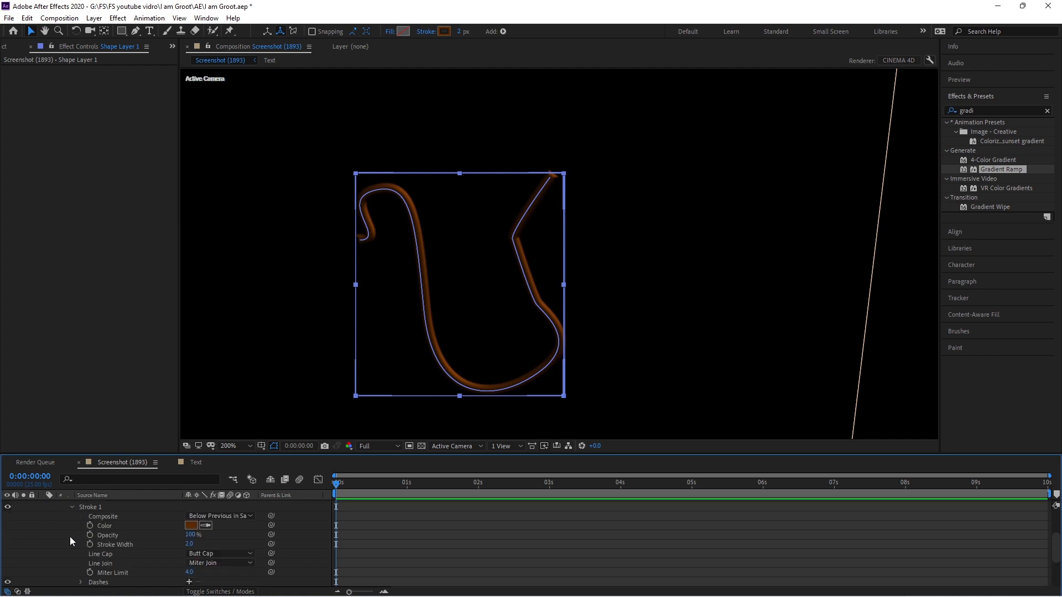
{"action": "left_click_drag", "start_coordinate": [189, 545], "coordinate": [195, 546]}
{"action": "left_click", "coordinate": [195, 545]}
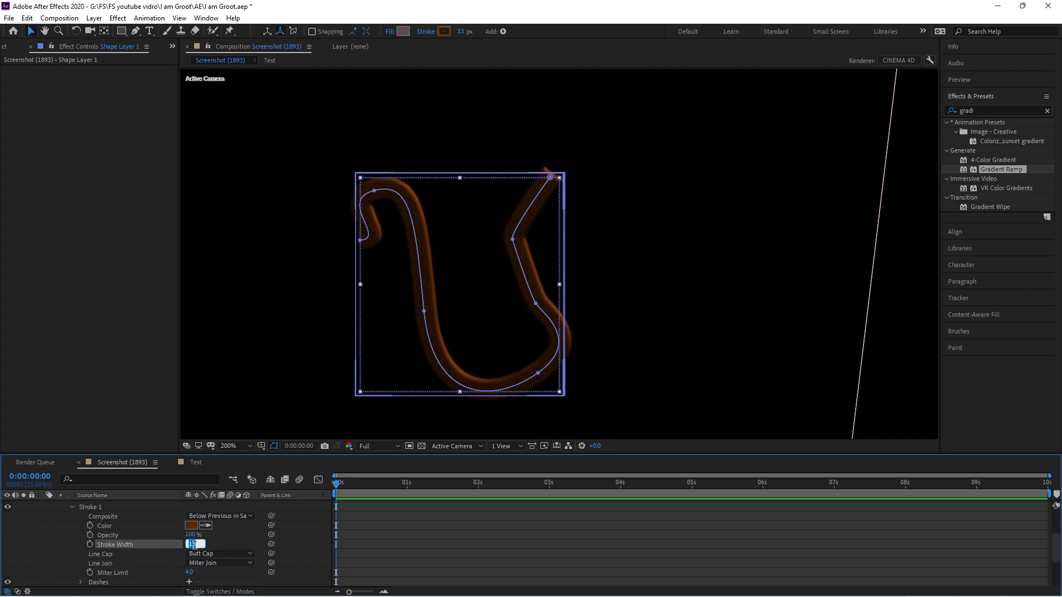
{"action": "key", "text": "Return"}
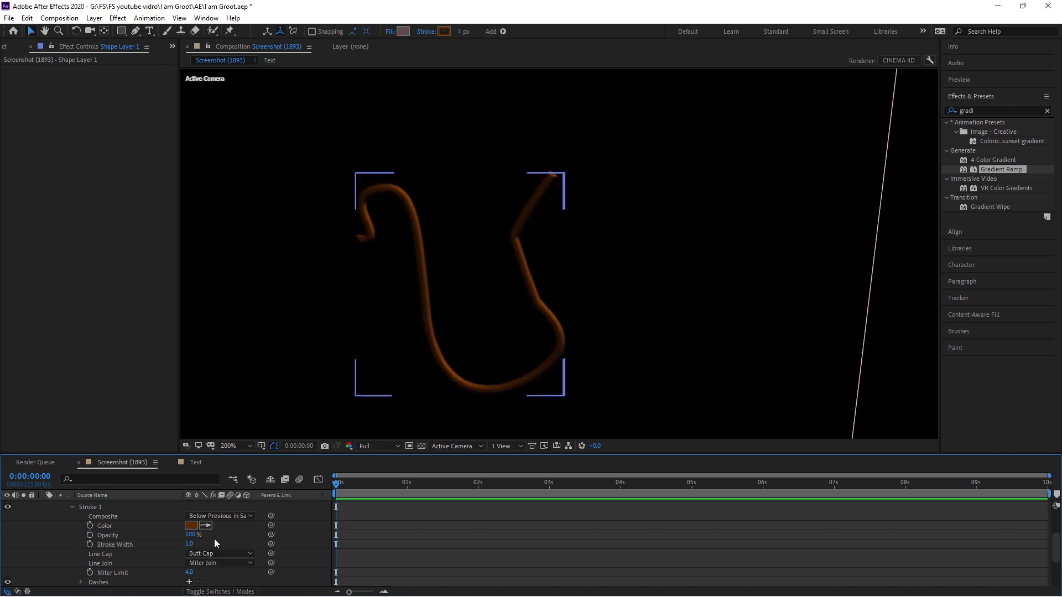
{"action": "left_click", "coordinate": [214, 539]}
- Set the line cap of the vine's stroke to Round Cap
{"action": "scroll", "coordinate": [200, 531], "scroll_direction": "down", "scroll_amount": 1}
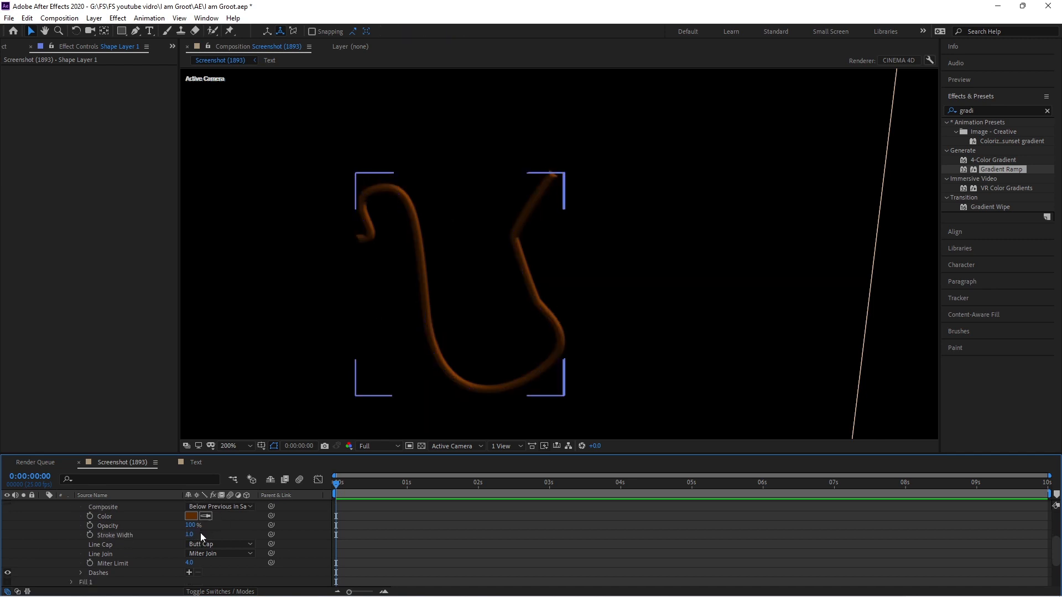
{"action": "left_click", "coordinate": [228, 545]}
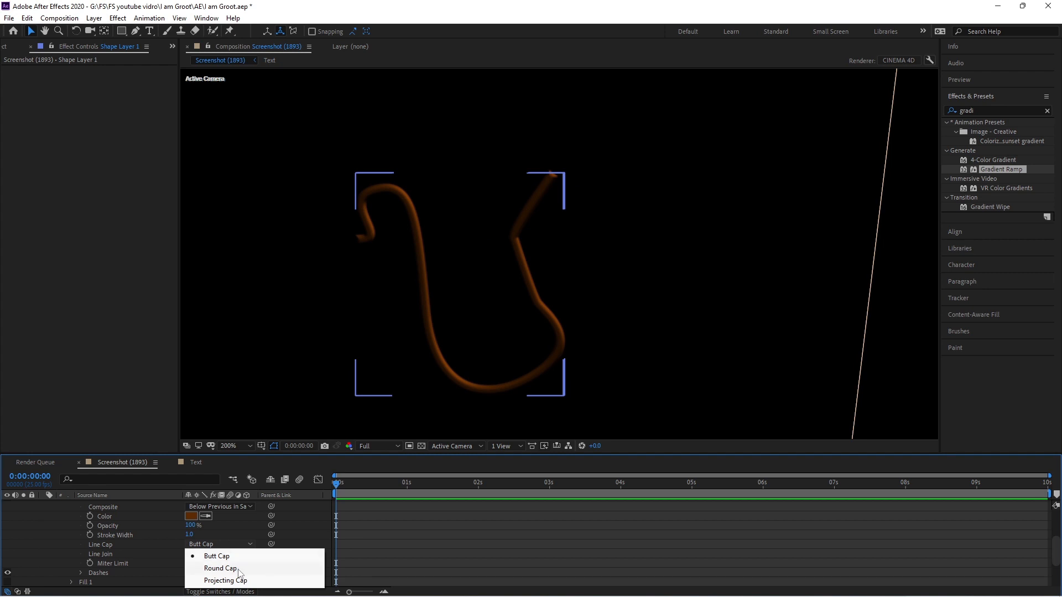
{"action": "left_click", "coordinate": [238, 570]}
{"action": "left_click", "coordinate": [242, 526]}
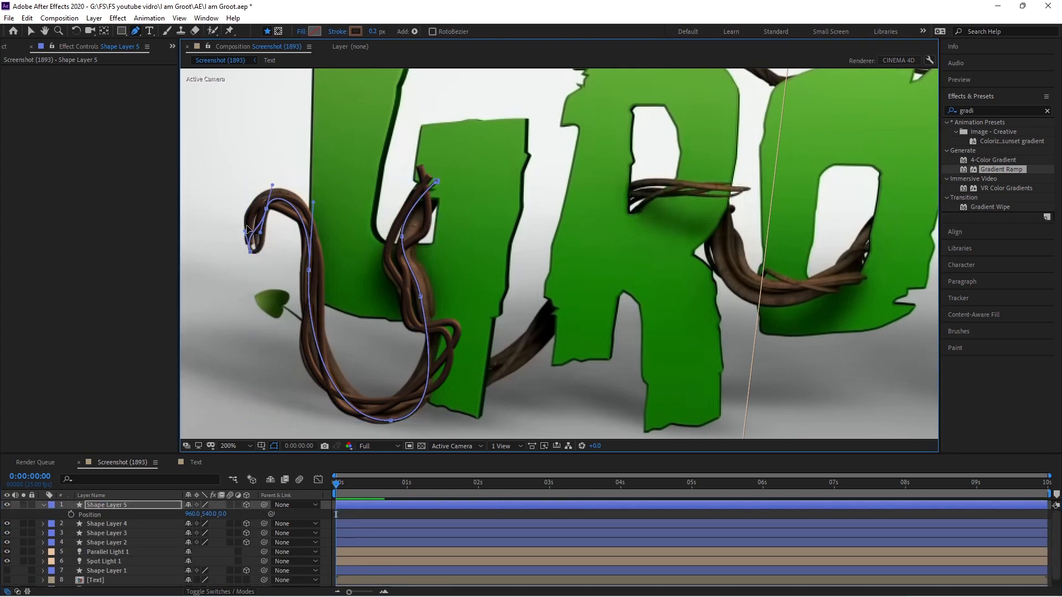
- Hide the reference screenshot behind the traced vine strands
{"action": "left_click_drag", "start_coordinate": [8, 582], "coordinate": [7, 573]}
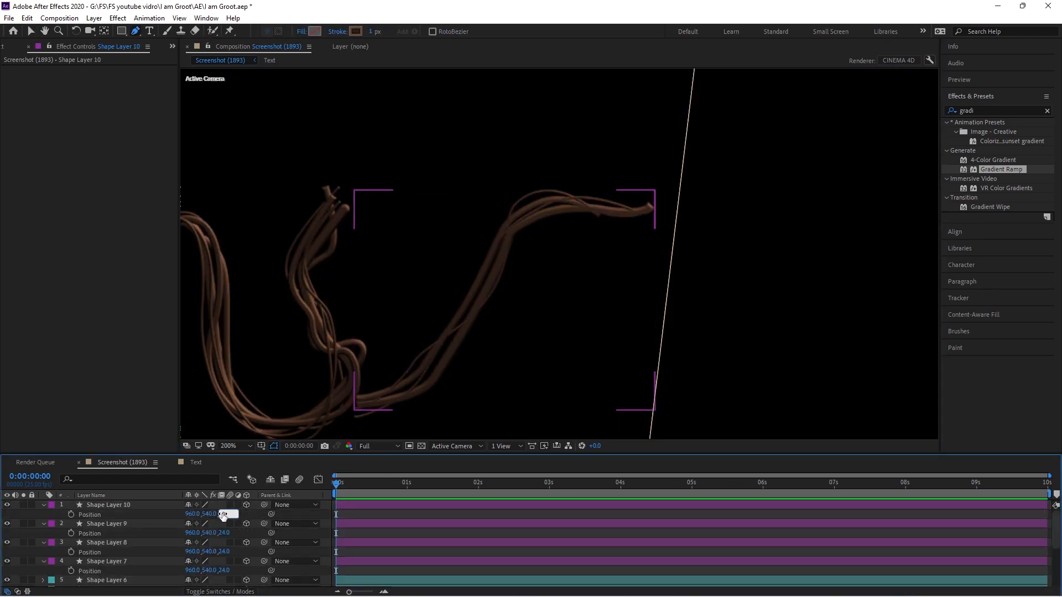
{"action": "left_click", "coordinate": [144, 506]}
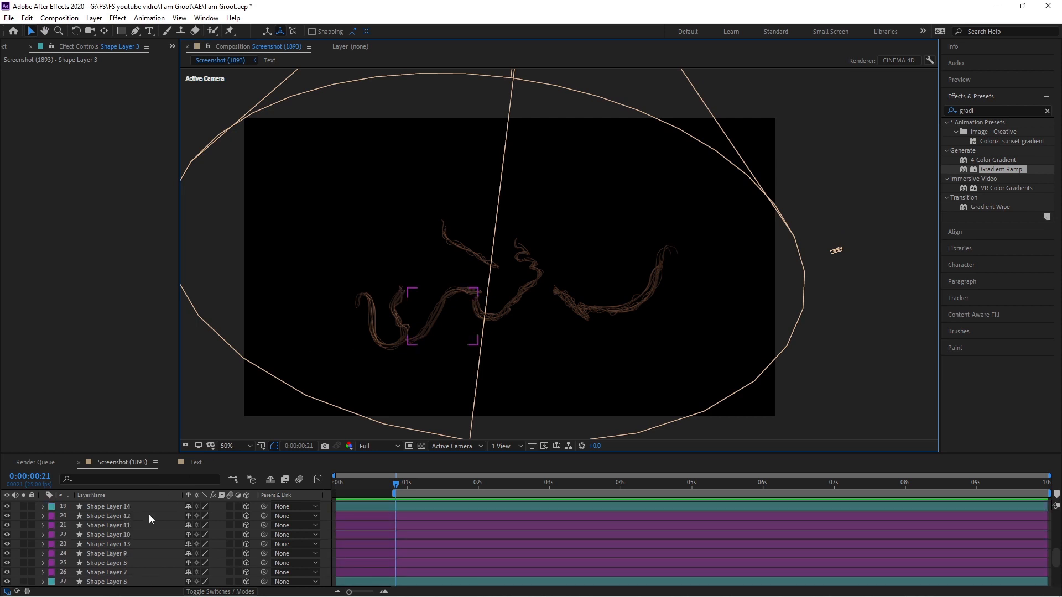
- Pre-compose all vine shape layers together with the parallel and spot lights into a composition named "line"
{"action": "left_click", "coordinate": [148, 514]}
{"action": "left_click", "coordinate": [138, 506]}
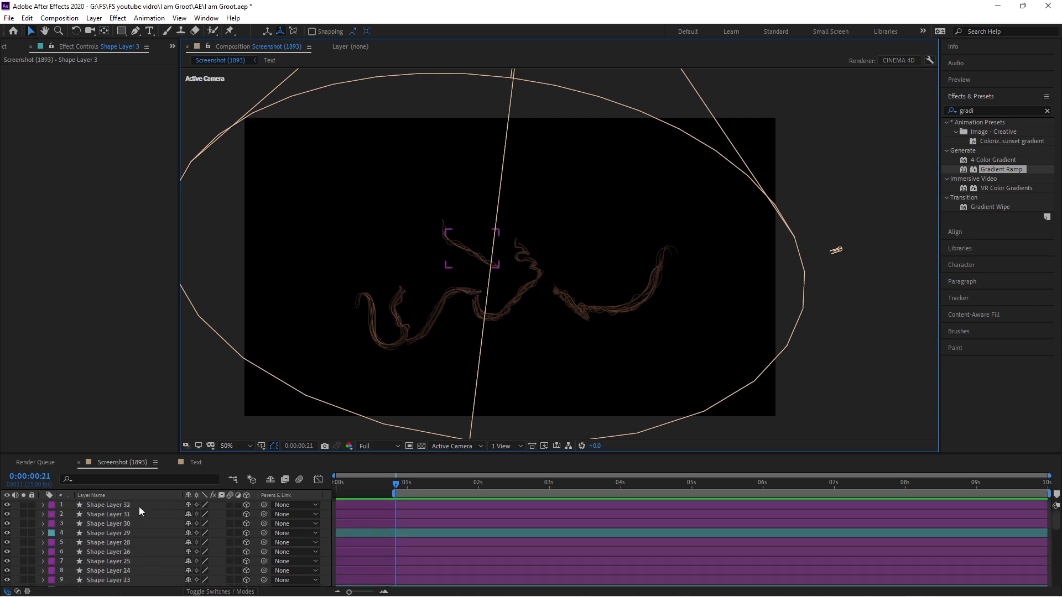
{"action": "left_click", "coordinate": [138, 506]}
{"action": "scroll", "coordinate": [135, 513], "scroll_direction": "down", "scroll_amount": 9}
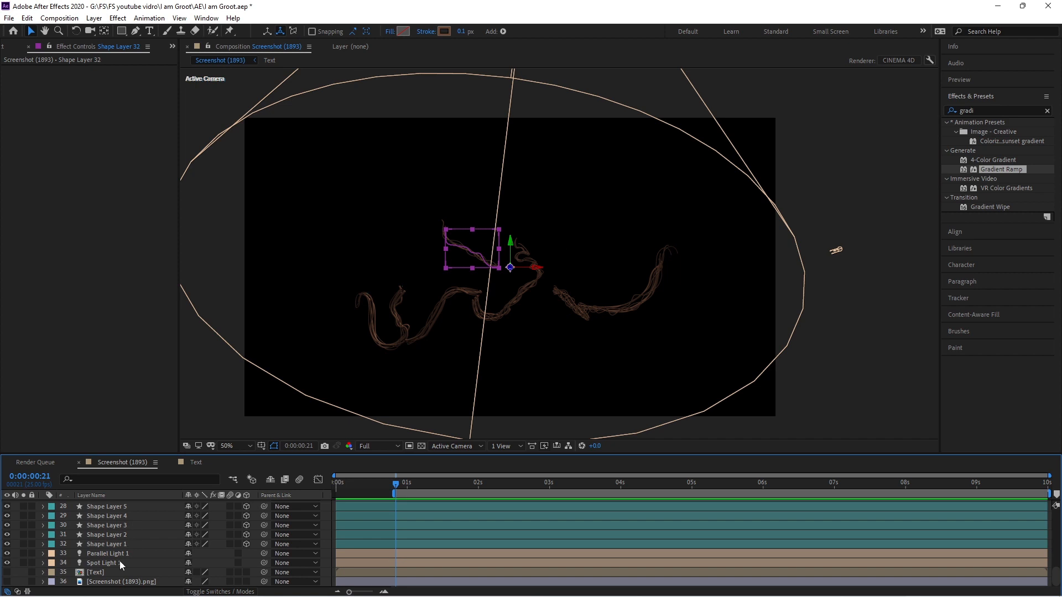
{"action": "left_click", "coordinate": [119, 563], "text": "shift"}
{"action": "right_click", "coordinate": [119, 563]}
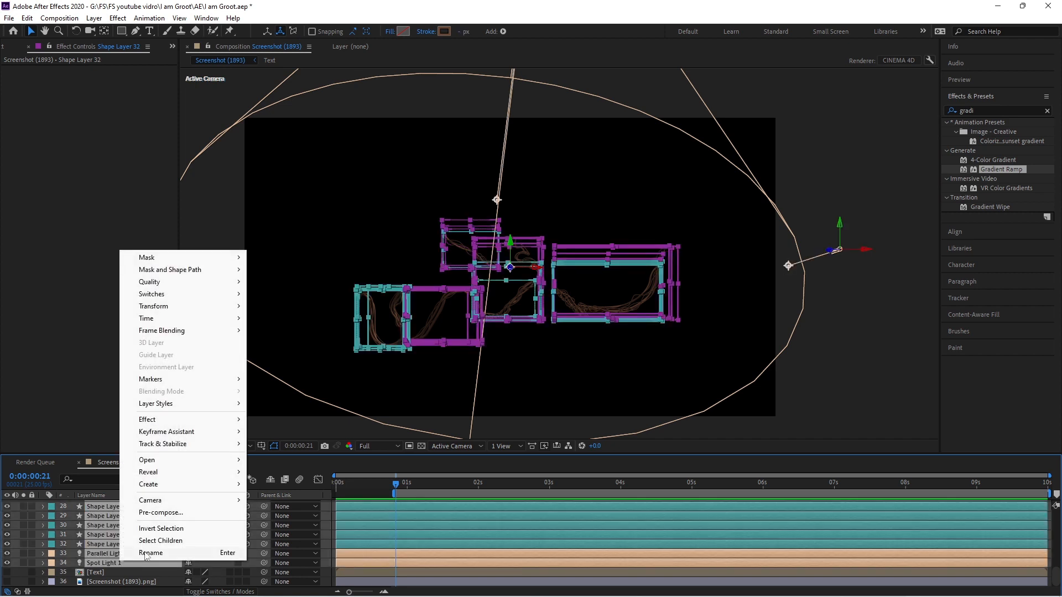
{"action": "left_click", "coordinate": [188, 513]}
{"action": "type", "text": "line"}
{"action": "key", "text": "Return"}
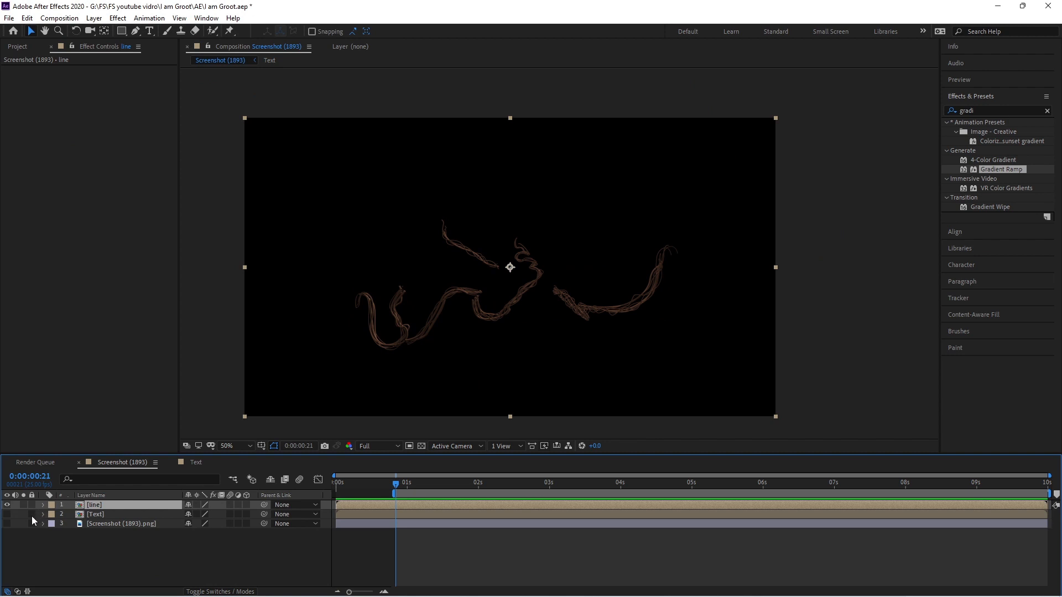
- Show the Text layer beneath the vines and compare the artwork with the reference screenshot
{"action": "key", "text": "ctrl+shift+a"}
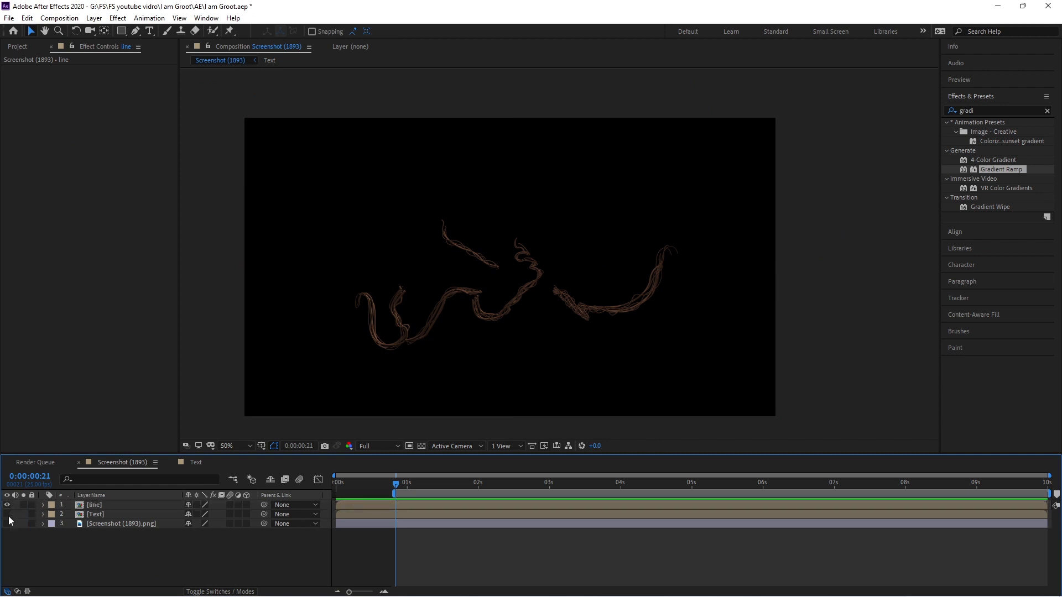
{"action": "left_click", "coordinate": [9, 515]}
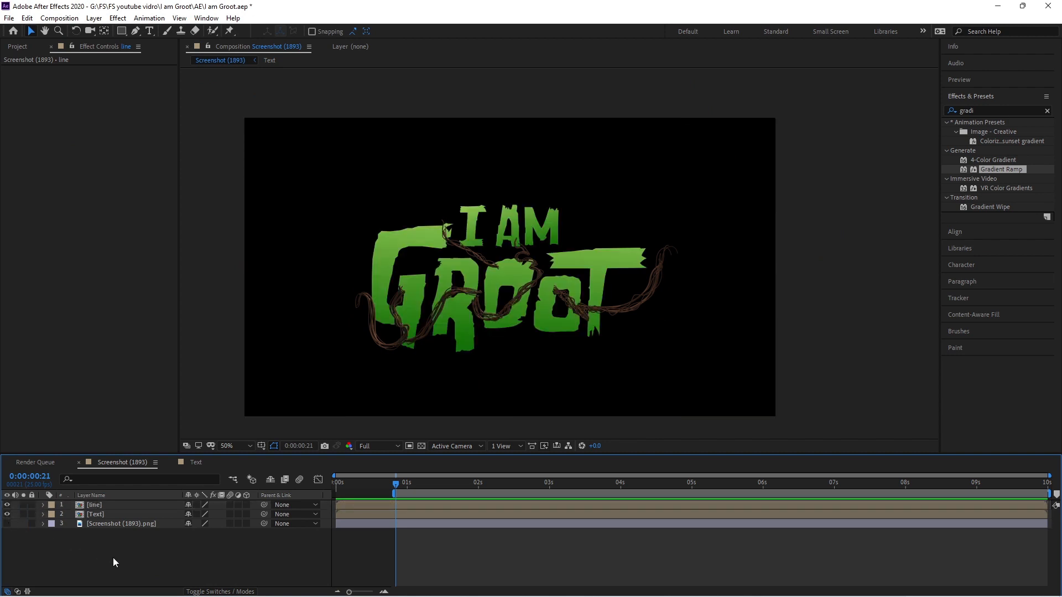
{"action": "scroll", "coordinate": [523, 295], "scroll_direction": "up", "scroll_amount": 2}
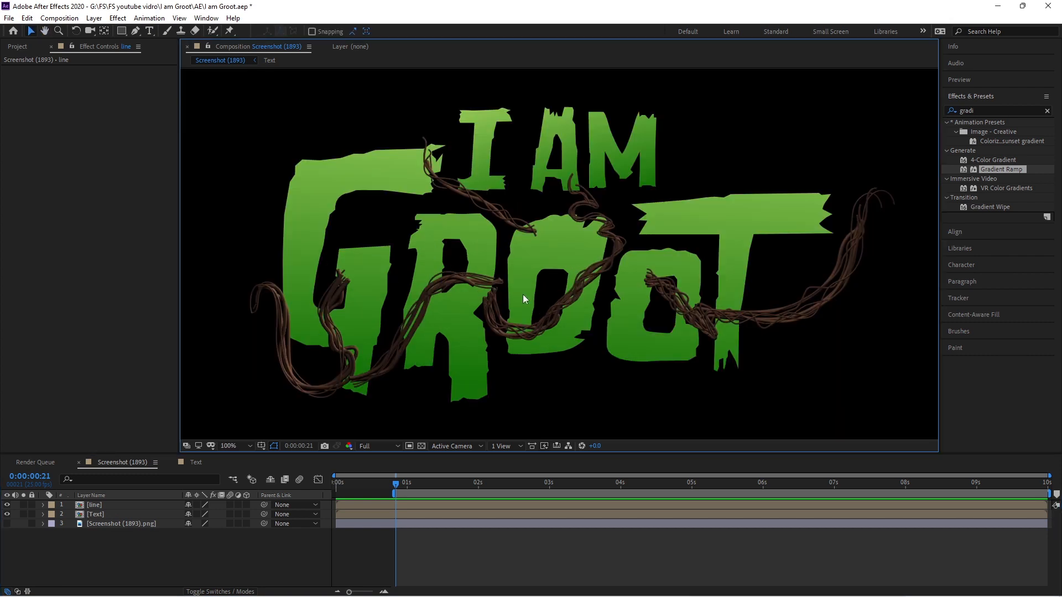
{"action": "left_click", "coordinate": [8, 524]}
{"action": "left_click", "coordinate": [23, 524]}
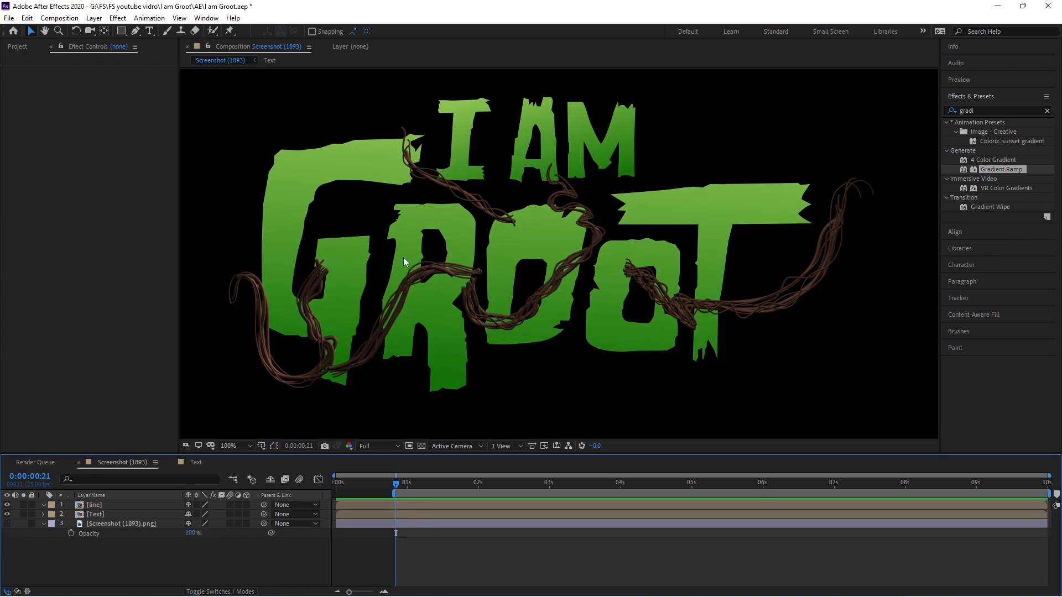
- Start a mask on the line layer, running from the R's counter down inside its leg to the leg's lower left edge
{"action": "scroll", "coordinate": [405, 259], "scroll_direction": "up", "scroll_amount": 2}
{"action": "left_click_drag", "start_coordinate": [327, 264], "coordinate": [846, 194]}
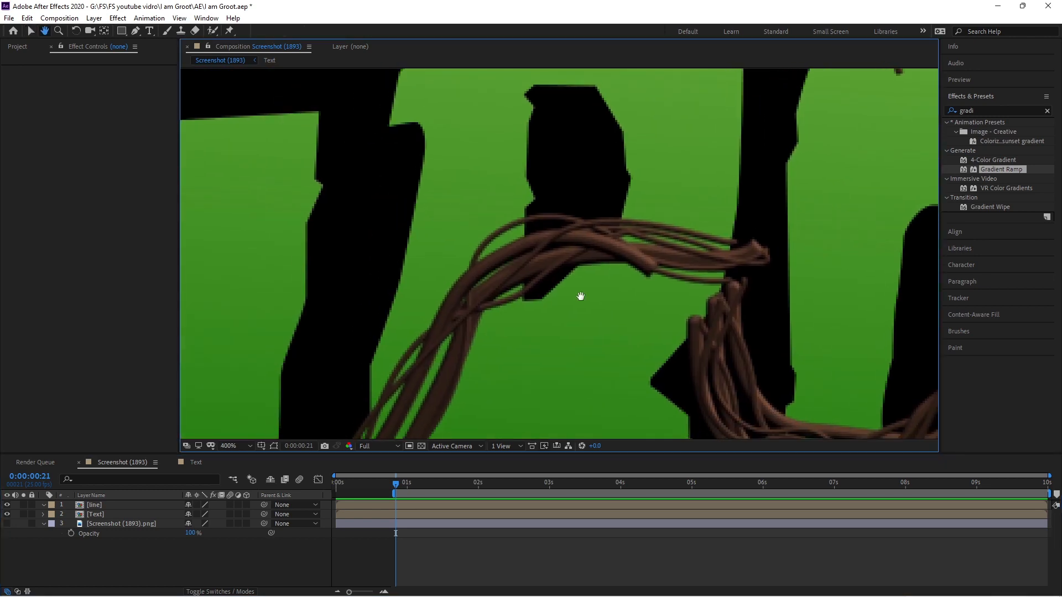
{"action": "left_click_drag", "start_coordinate": [481, 322], "coordinate": [512, 341]}
{"action": "left_click", "coordinate": [128, 506]}
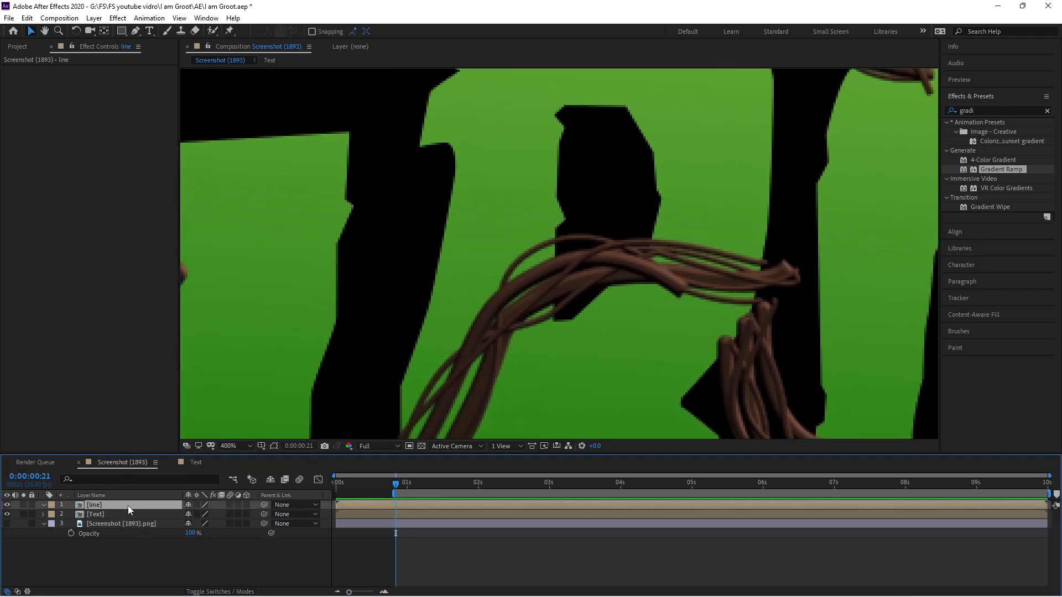
{"action": "key", "text": "g"}
{"action": "left_click", "coordinate": [554, 228]}
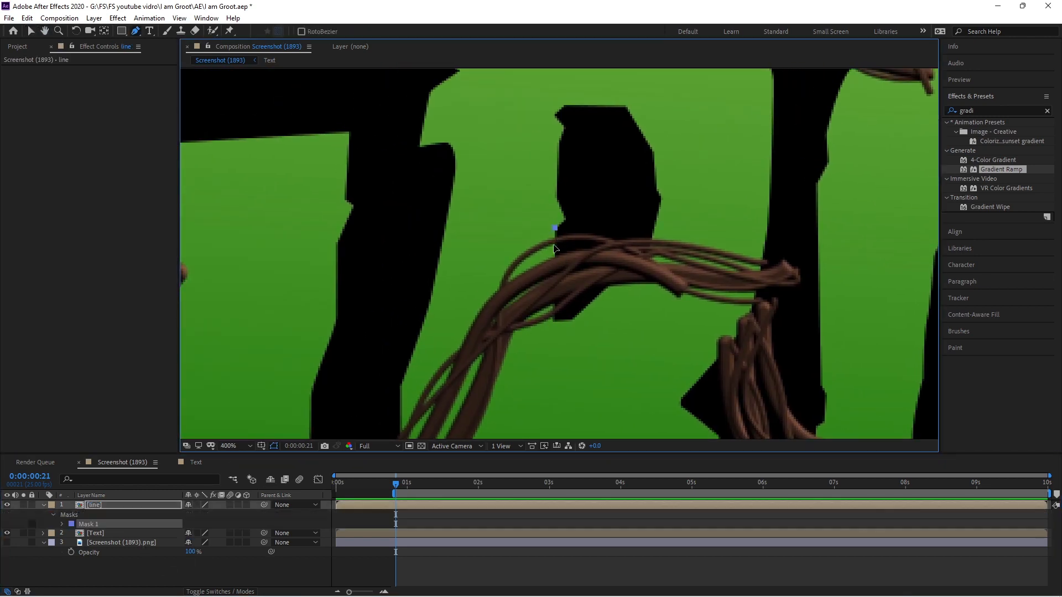
{"action": "scroll", "coordinate": [529, 244], "scroll_direction": "down", "scroll_amount": 5}
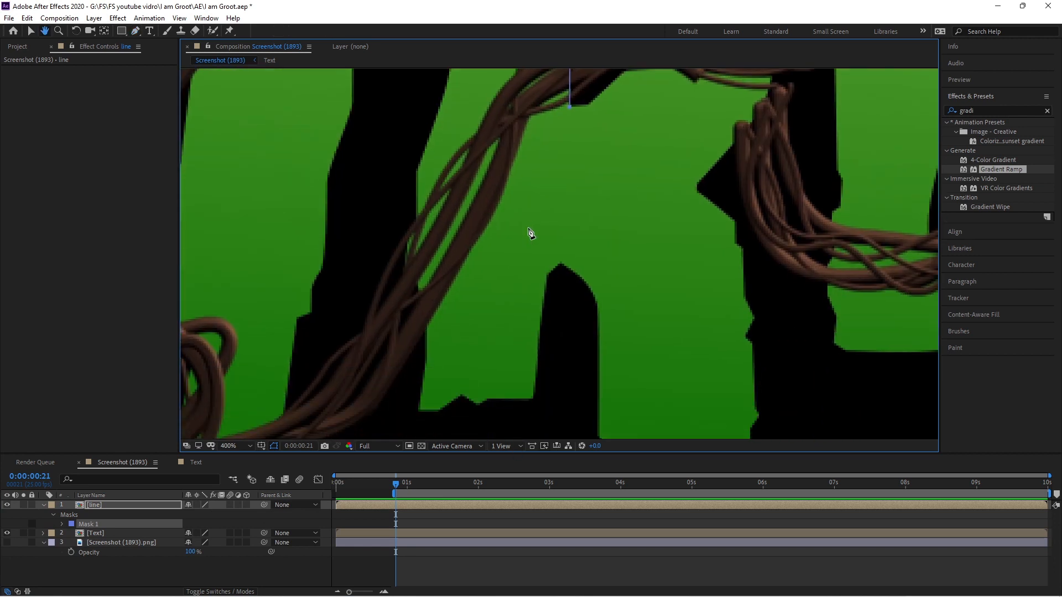
{"action": "left_click", "coordinate": [514, 265]}
{"action": "left_click", "coordinate": [426, 364]}
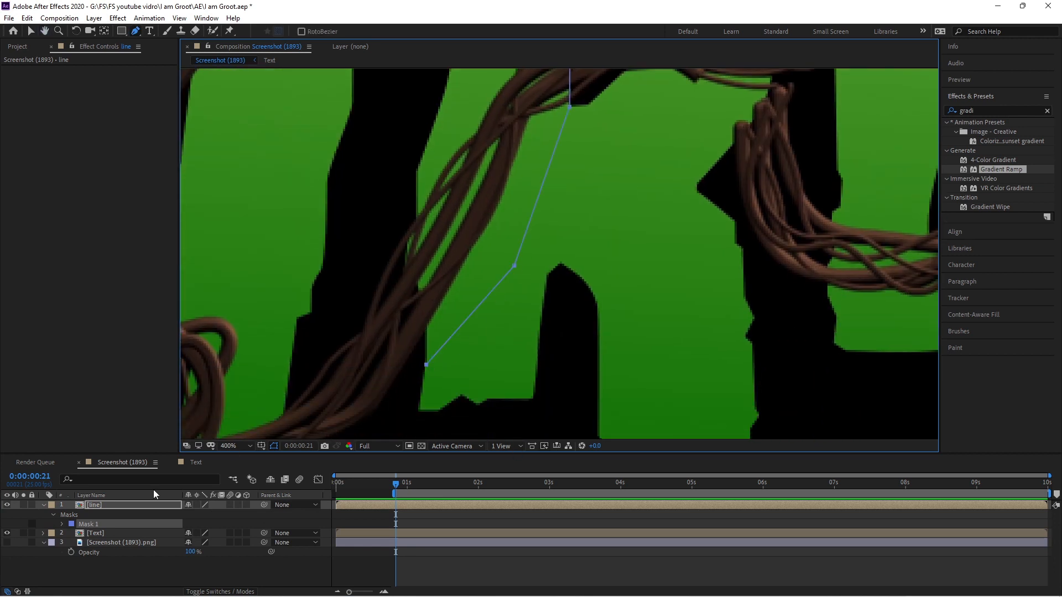
- Hide the line layer and continue the mask upward along the notched lower left edge of the R
{"action": "left_click", "coordinate": [7, 504]}
{"action": "scroll", "coordinate": [434, 331], "scroll_direction": "up", "scroll_amount": 1}
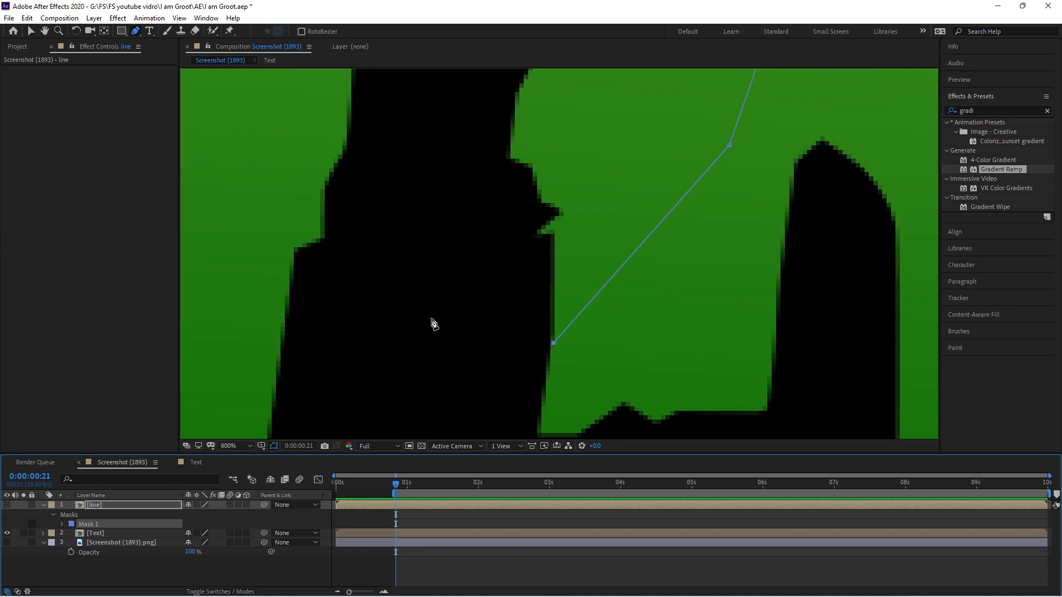
{"action": "left_click", "coordinate": [553, 233]}
{"action": "left_click", "coordinate": [538, 235]}
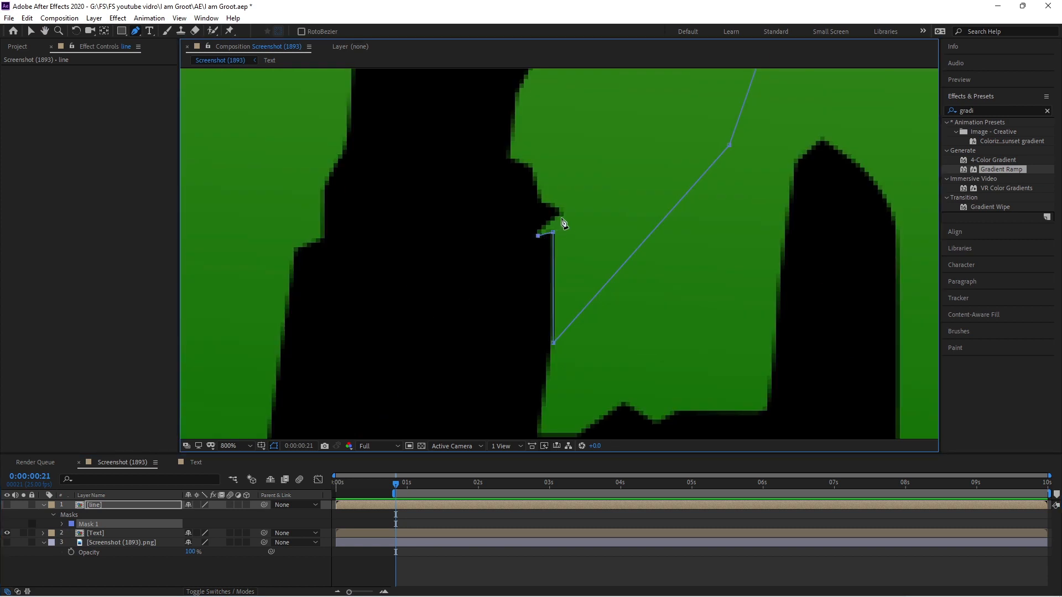
{"action": "left_click", "coordinate": [544, 200]}
{"action": "left_click", "coordinate": [510, 158]}
{"action": "left_click_drag", "start_coordinate": [539, 137], "coordinate": [478, 390]}
{"action": "left_click", "coordinate": [460, 336]}
{"action": "left_click", "coordinate": [476, 309]}
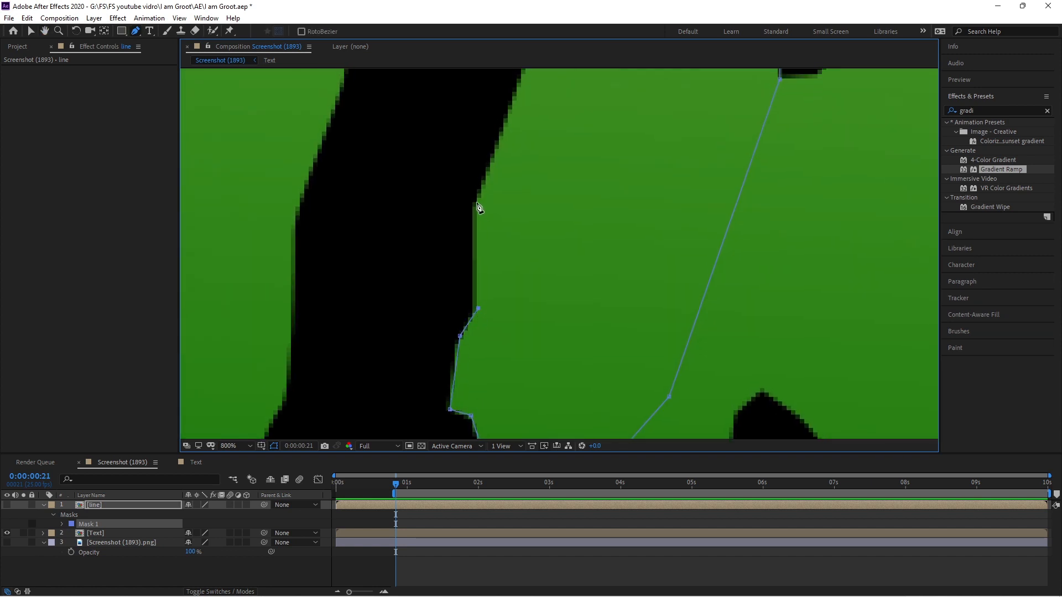
{"action": "left_click", "coordinate": [475, 202]}
- Trace the rest of the R's left edge and close the mask across its stem at the counter
{"action": "left_click_drag", "start_coordinate": [508, 203], "coordinate": [445, 451]}
{"action": "left_click", "coordinate": [483, 224]}
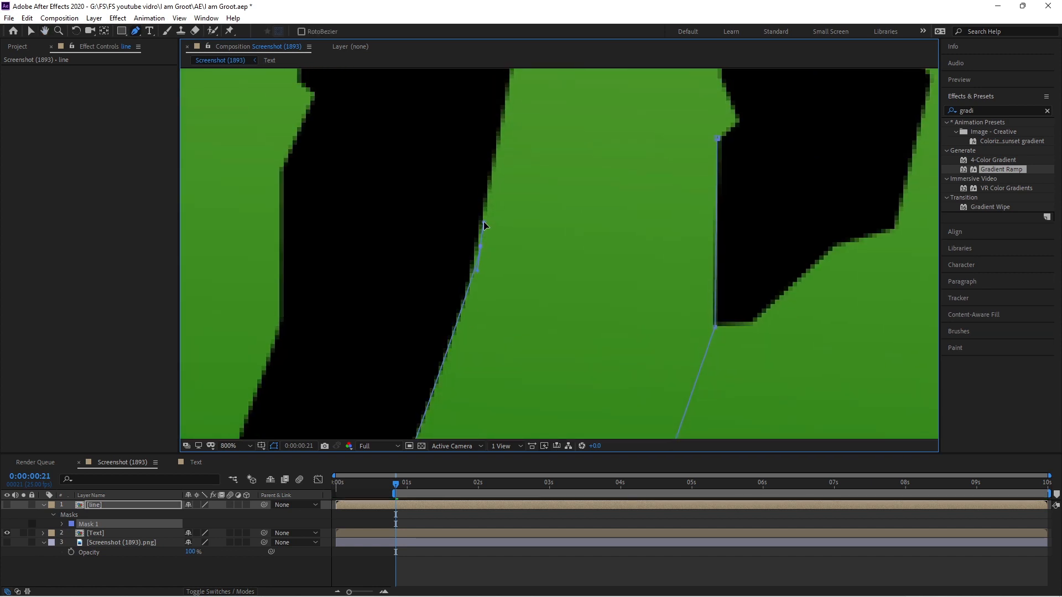
{"action": "left_click_drag", "start_coordinate": [508, 164], "coordinate": [473, 314]}
{"action": "left_click", "coordinate": [474, 247]}
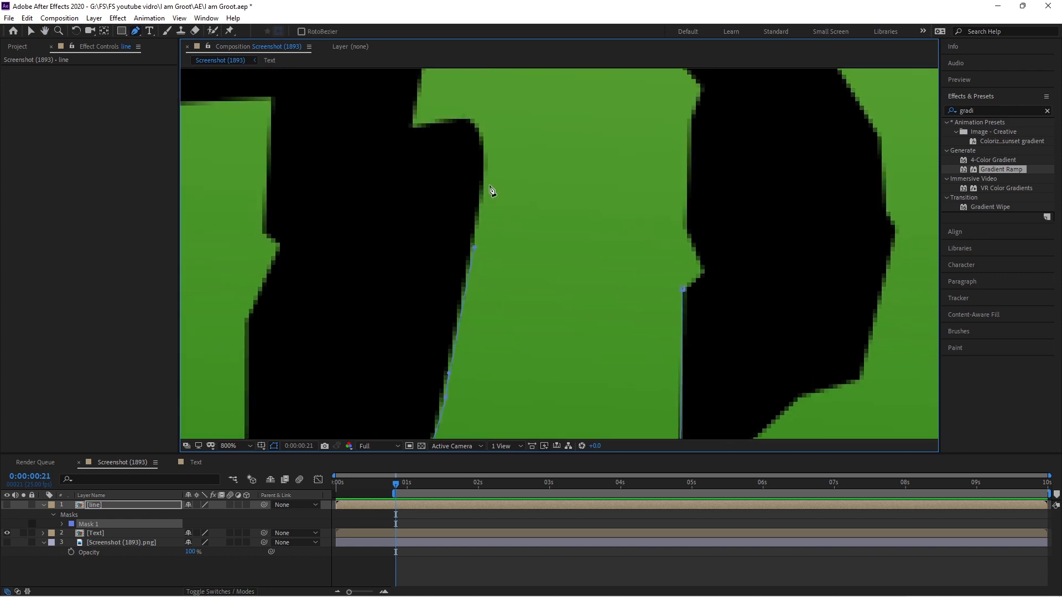
{"action": "left_click", "coordinate": [484, 173]}
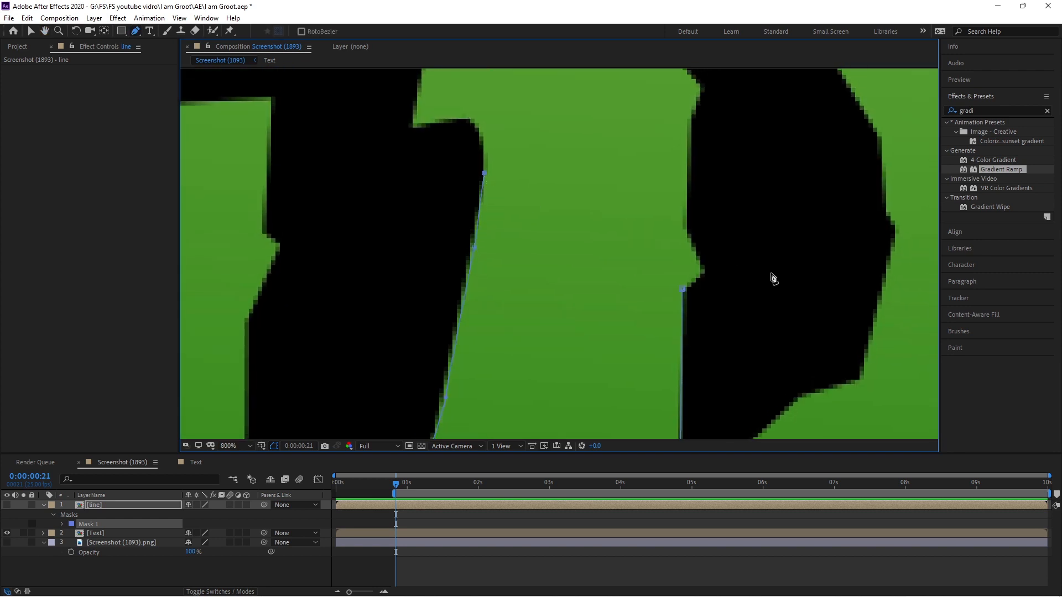
{"action": "left_click", "coordinate": [686, 236]}
{"action": "left_click", "coordinate": [704, 272]}
{"action": "left_click", "coordinate": [683, 288]}
- Show the line layer again and set Mask 1 to Subtract, hiding the vine behind the R's stem
{"action": "left_click", "coordinate": [8, 504]}
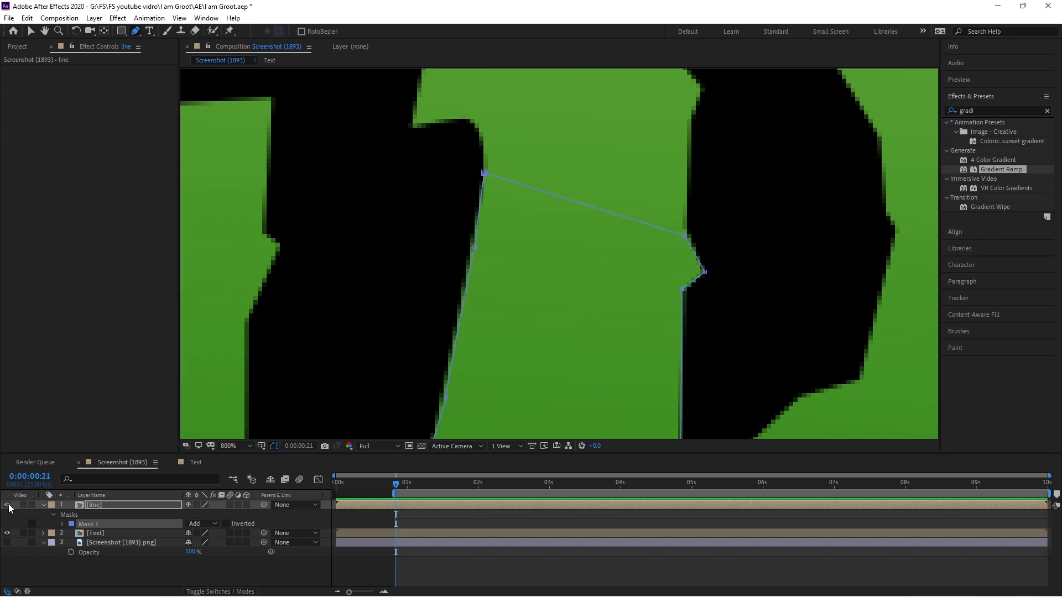
{"action": "key", "text": "comma"}
{"action": "key", "text": "comma"}
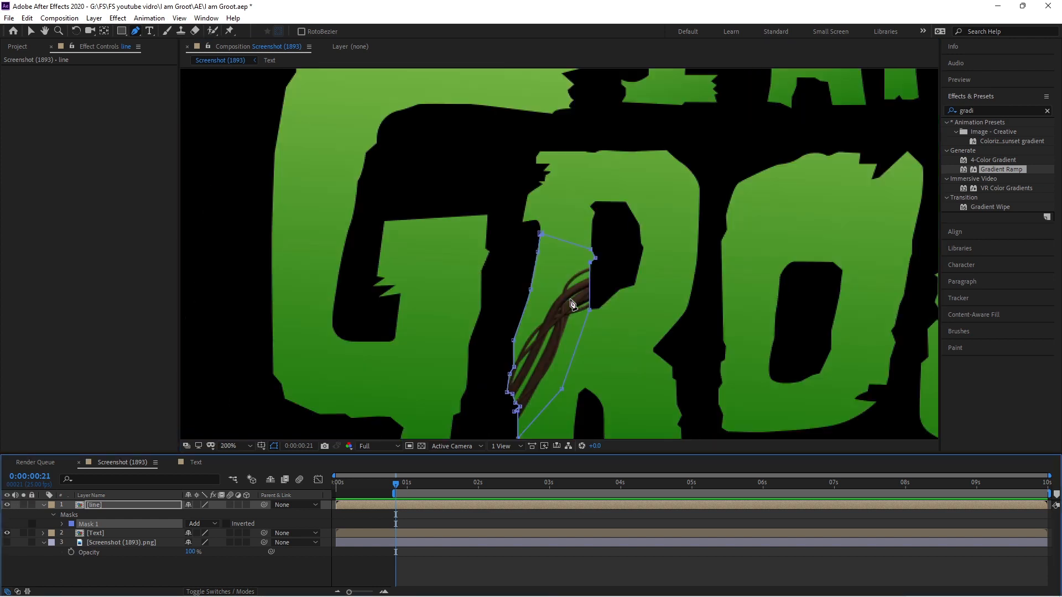
{"action": "left_click", "coordinate": [210, 523]}
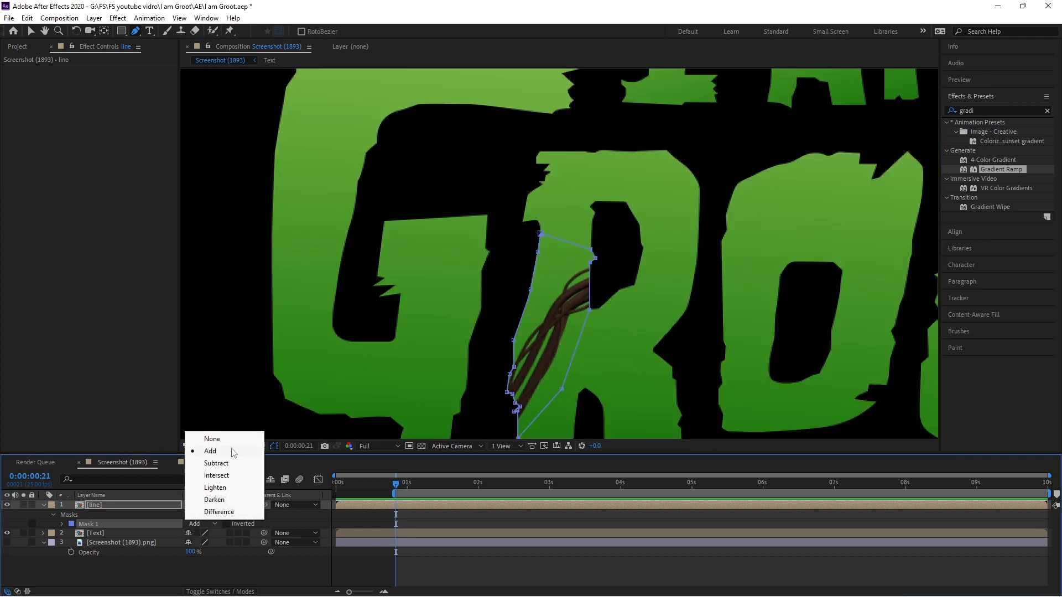
{"action": "left_click", "coordinate": [227, 463]}
{"action": "left_click", "coordinate": [235, 560]}
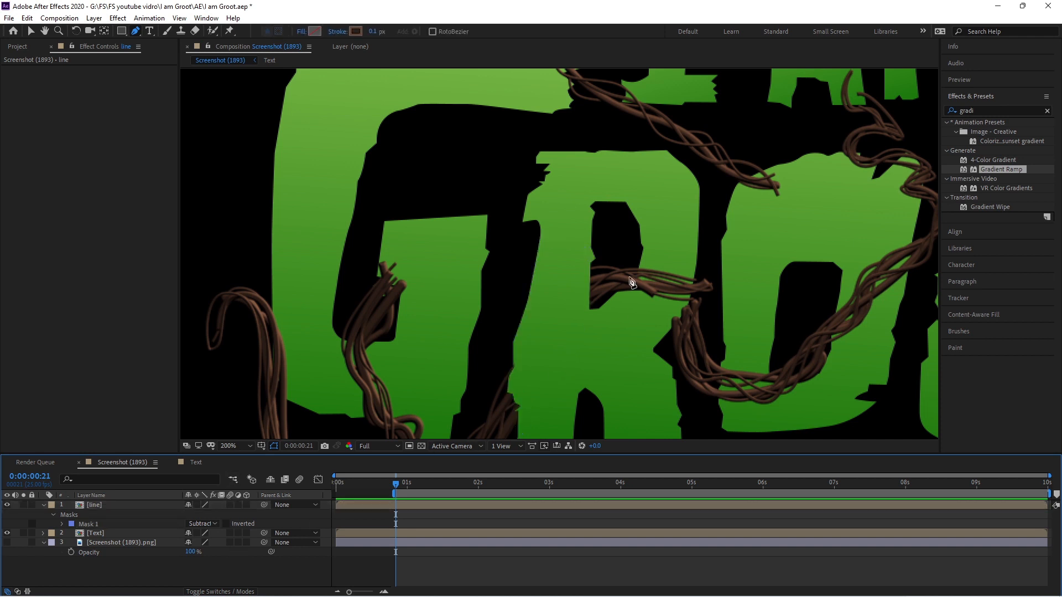
- Show the reference screenshot and compare the vine's weave through the letters with it
{"action": "scroll", "coordinate": [631, 276], "scroll_direction": "down", "scroll_amount": 1}
{"action": "left_click_drag", "start_coordinate": [555, 356], "coordinate": [494, 360]}
{"action": "key", "text": "g"}
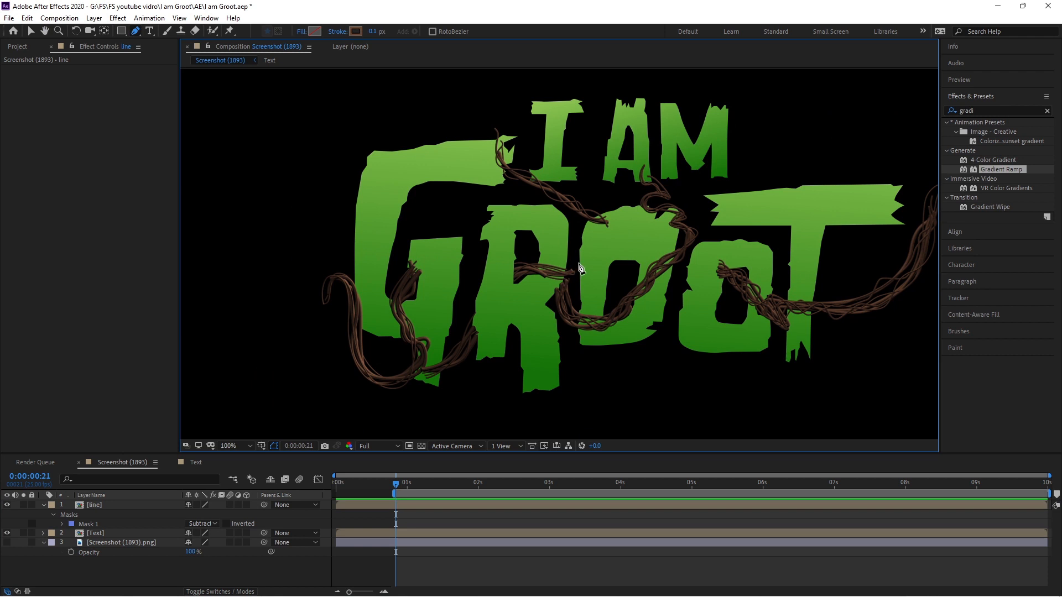
{"action": "left_click", "coordinate": [7, 542]}
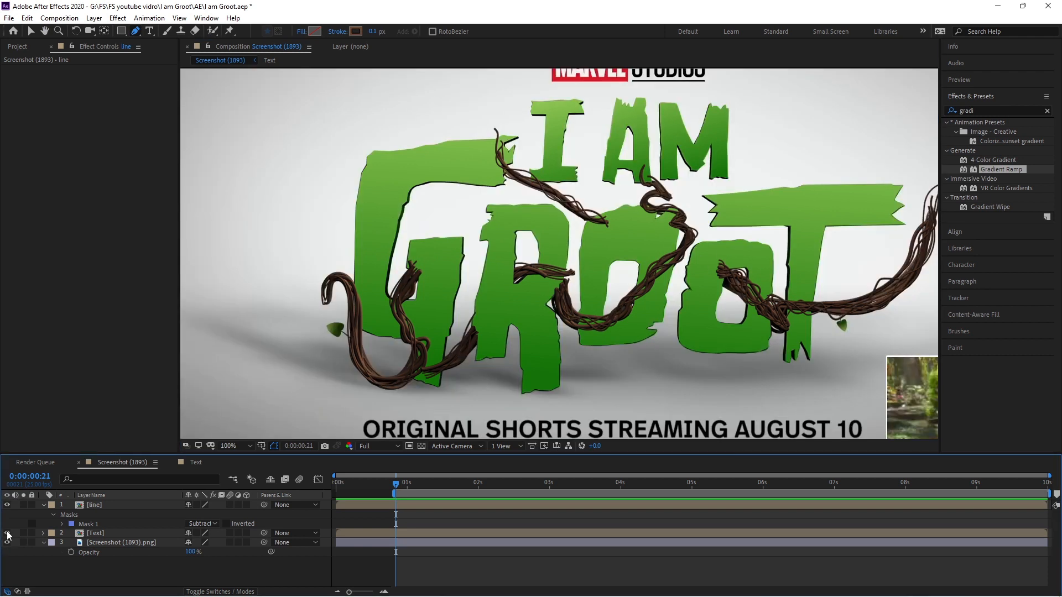
- Solo the Text layer and set Mask 3 around the G's inner block on the line layer to Subtract
{"action": "left_click", "coordinate": [23, 542]}
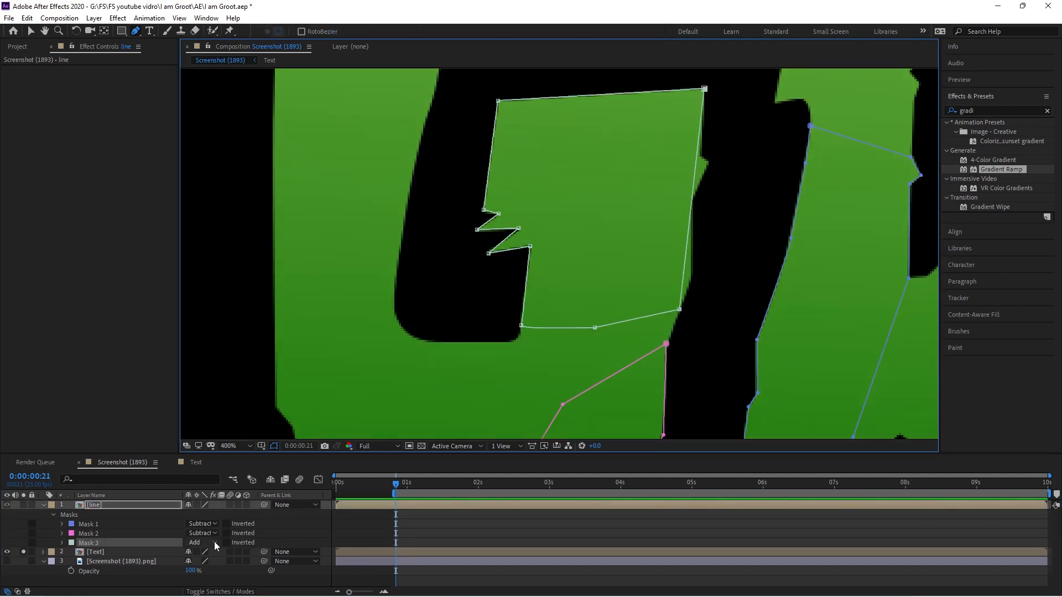
{"action": "left_click", "coordinate": [201, 570]}
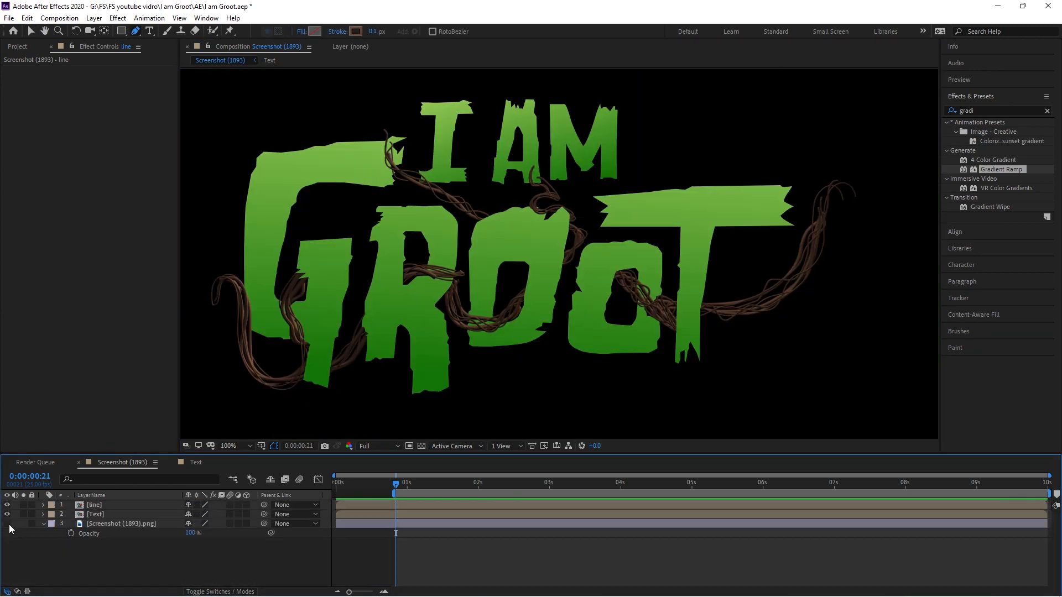
- Open the line composition and expand the properties of all its layers
{"action": "left_click", "coordinate": [458, 295]}
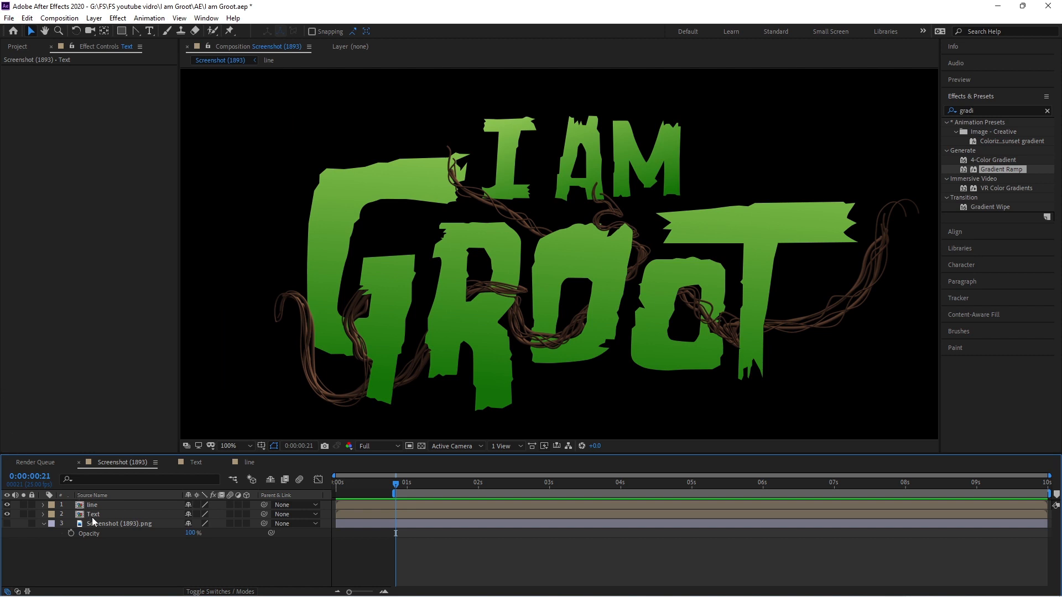
{"action": "double_click", "coordinate": [107, 506]}
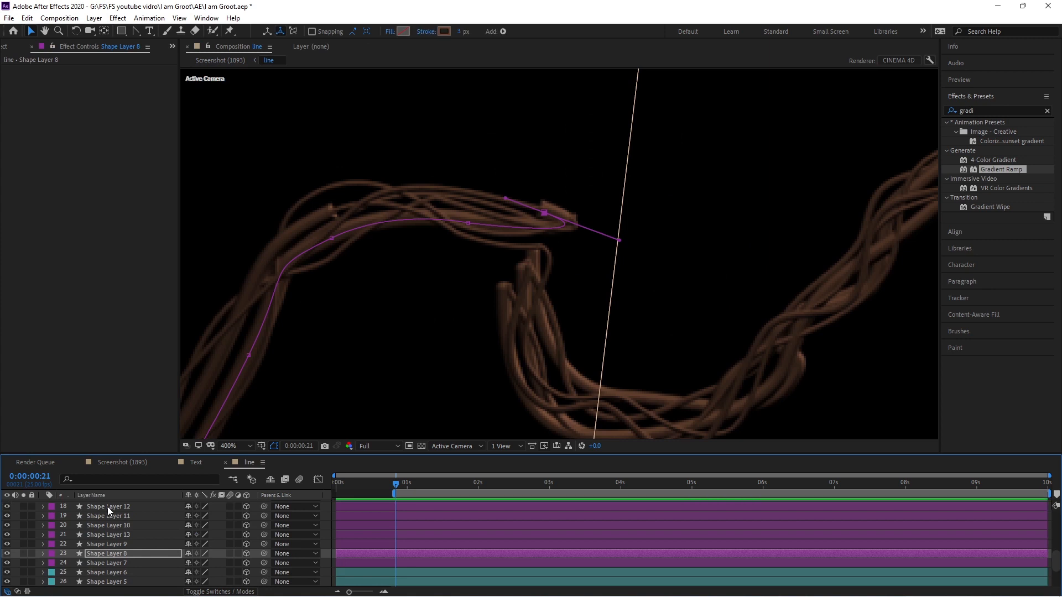
{"action": "left_click", "coordinate": [108, 510]}
{"action": "scroll", "coordinate": [109, 510], "scroll_direction": "up", "scroll_amount": 5}
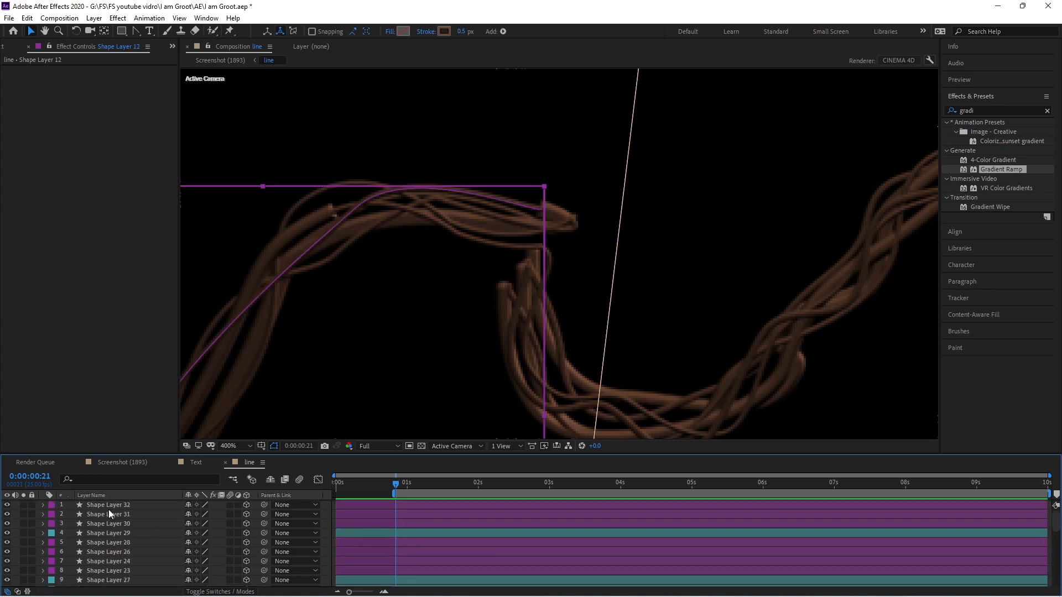
{"action": "key", "text": "ctrl+a"}
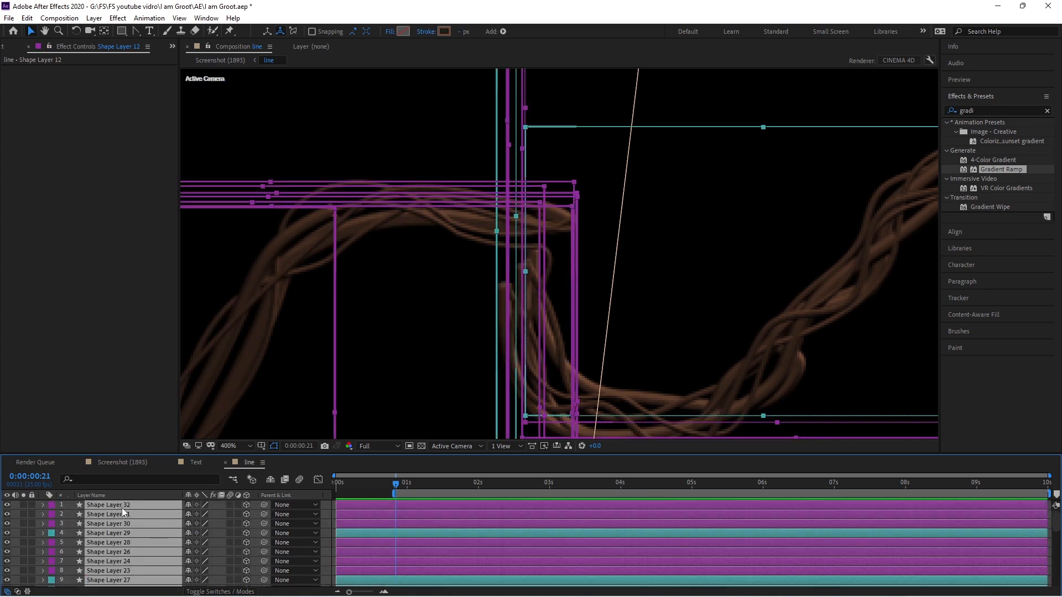
{"action": "left_click", "coordinate": [42, 505]}
- Add Trim Paths to the contents of Shape Layer 32 and expand its properties
{"action": "left_click", "coordinate": [251, 515]}
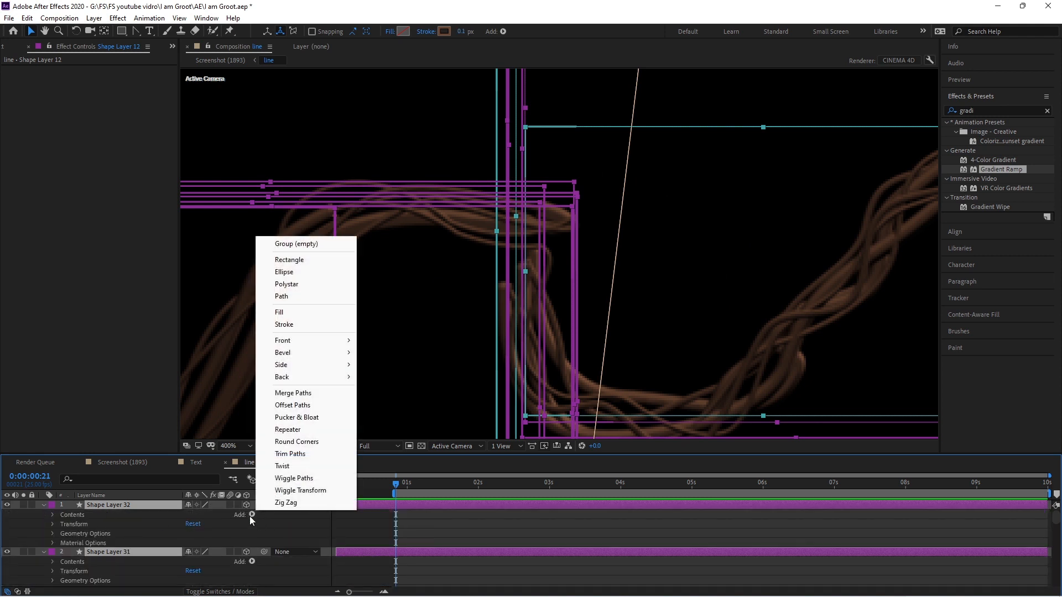
{"action": "left_click", "coordinate": [302, 459]}
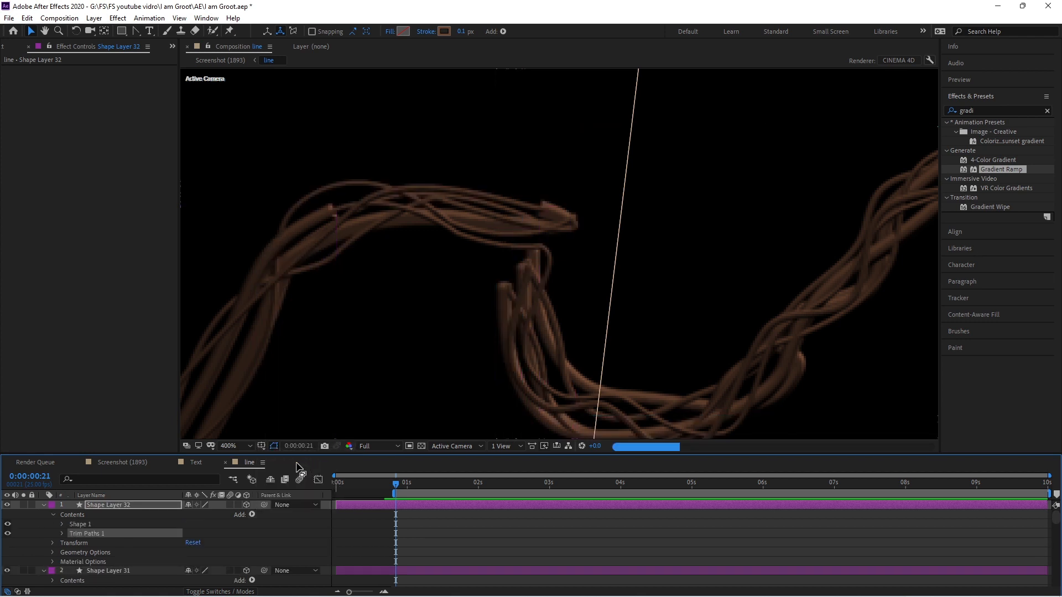
{"action": "left_click", "coordinate": [62, 534]}
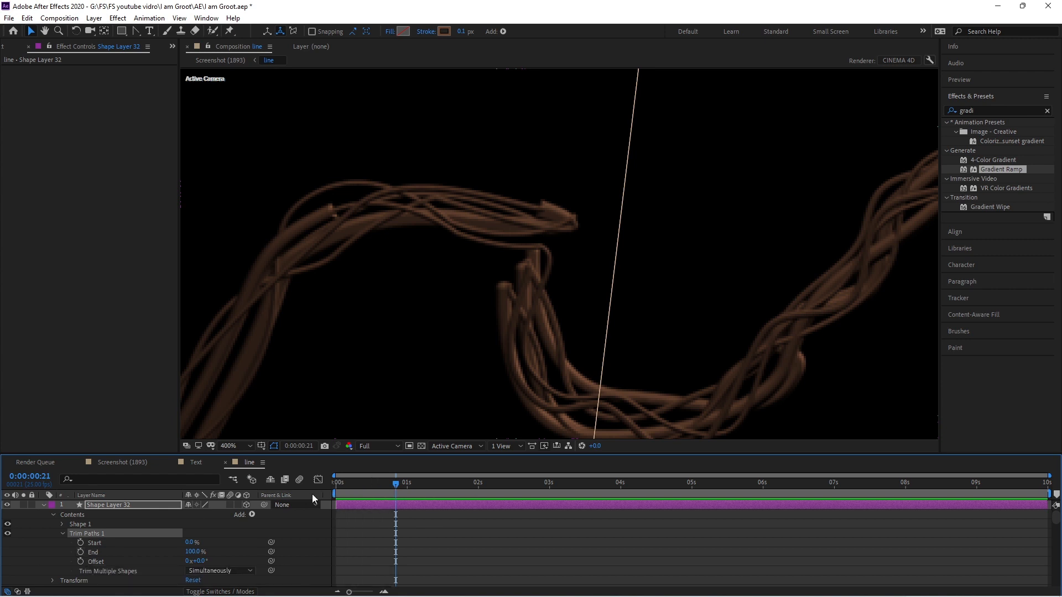
- Set a Trim Paths End keyframe of 100% at 0:00:01:14 on Shape Layer 32
{"action": "left_click", "coordinate": [410, 485]}
{"action": "left_click_drag", "start_coordinate": [418, 484], "coordinate": [447, 484]}
{"action": "left_click", "coordinate": [82, 552]}
{"action": "scroll", "coordinate": [355, 546], "scroll_direction": "down", "scroll_amount": 5}
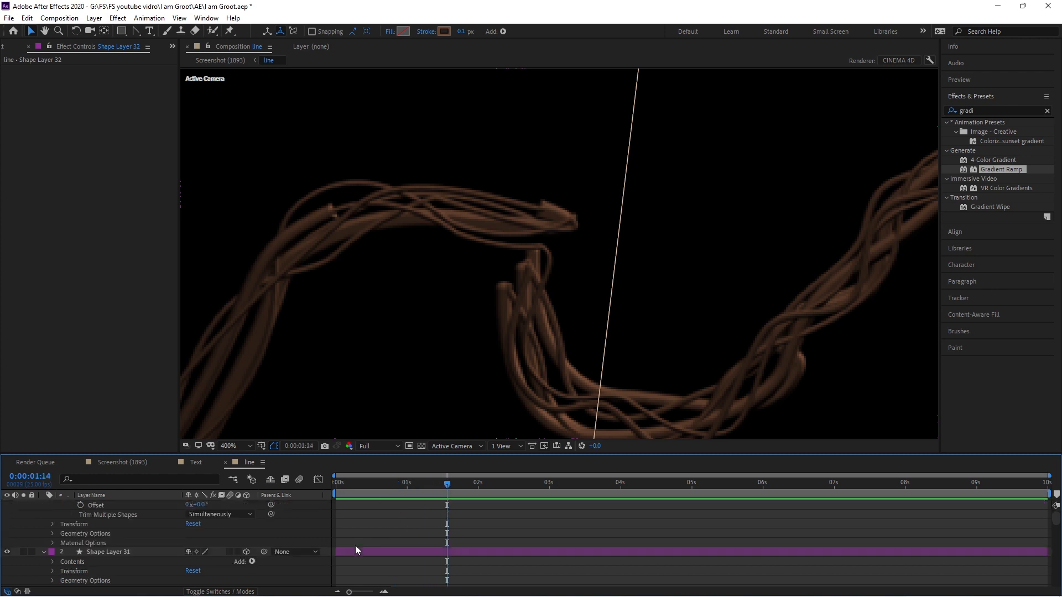
{"action": "scroll", "coordinate": [355, 546], "scroll_direction": "up", "scroll_amount": 5}
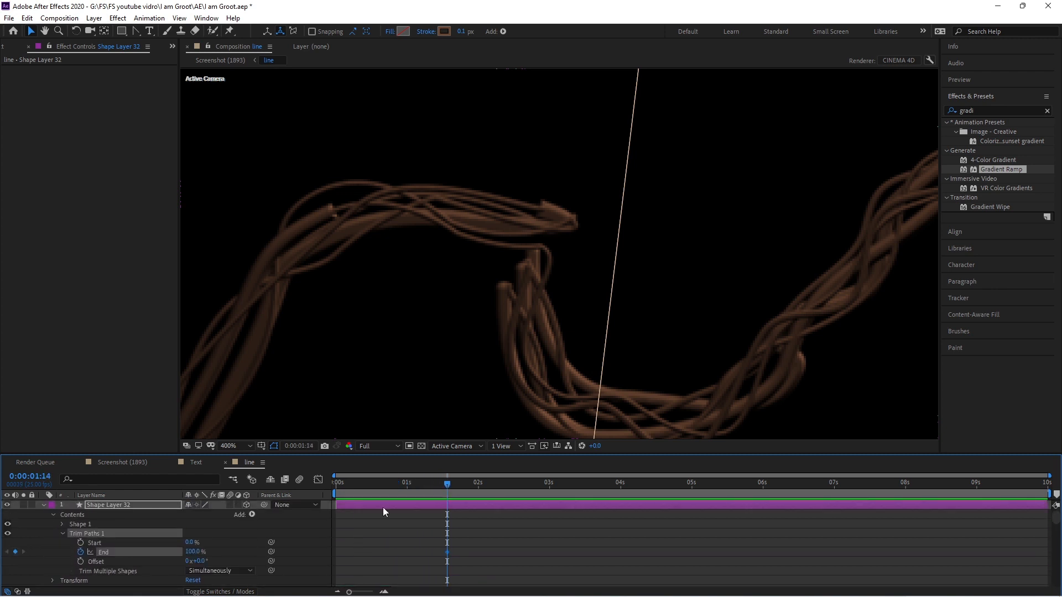
- Set the Trim Paths End of Shape Layer 32 to 0% at 0:00:00:00
{"action": "left_click_drag", "start_coordinate": [387, 484], "coordinate": [332, 484]}
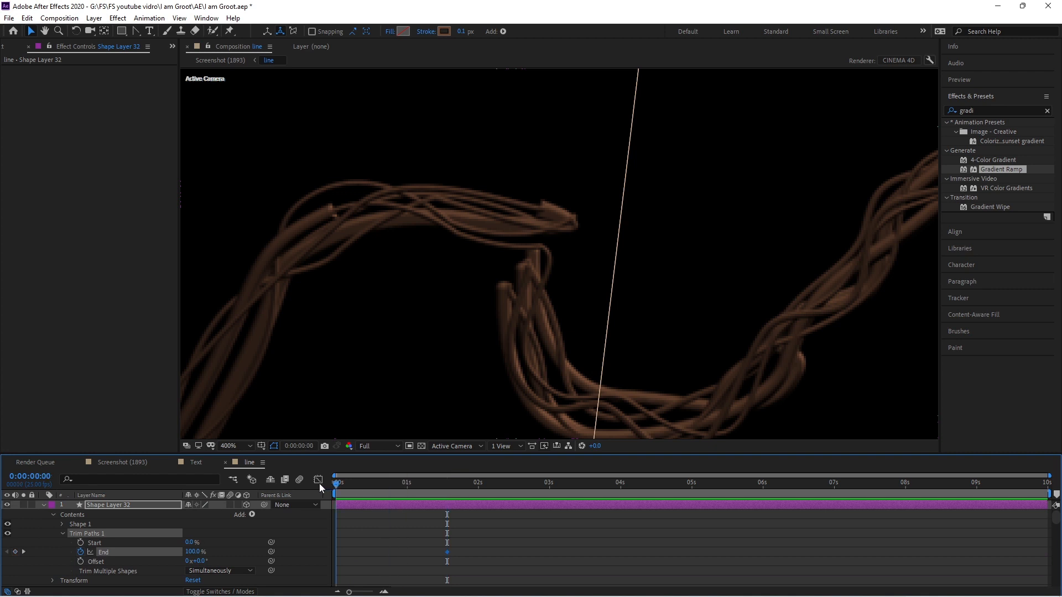
{"action": "left_click", "coordinate": [192, 552]}
{"action": "type", "text": "0"}
{"action": "key", "text": "Return"}
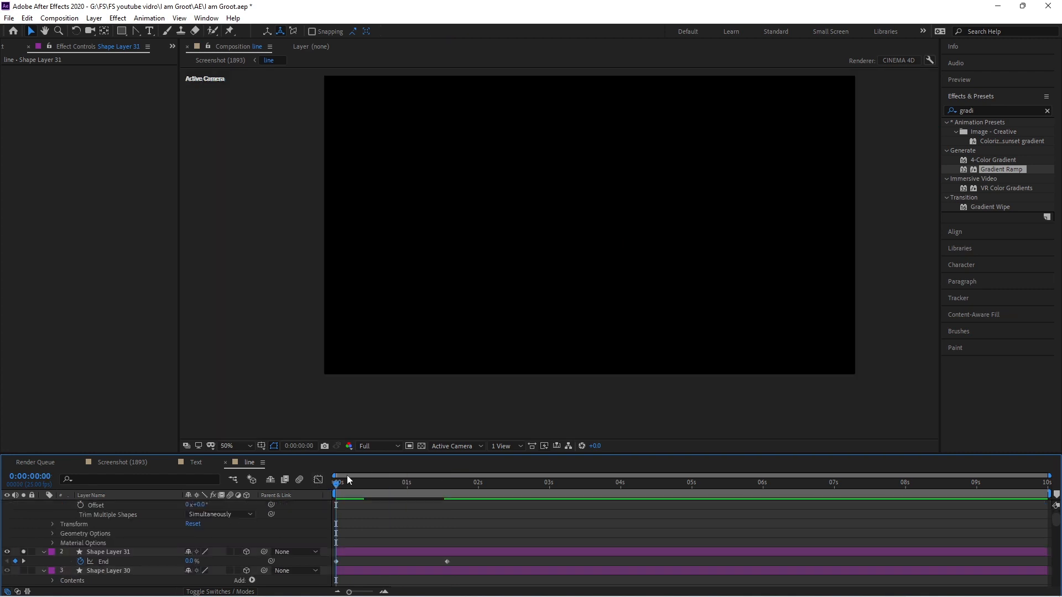
- Scrub through the first second and a half to preview the trimmed vine strands growing
{"action": "mouse_move", "coordinate": [347, 476]}
{"action": "left_mouse_down"}
{"action": "mouse_move", "coordinate": [356, 488]}
{"action": "mouse_move", "coordinate": [419, 484]}
{"action": "left_mouse_up"}
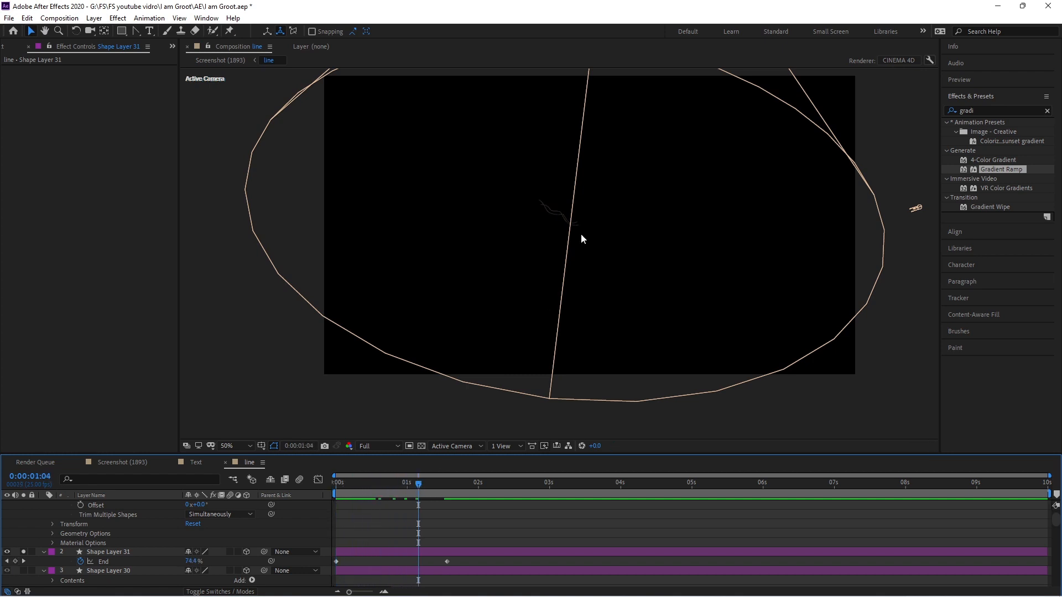
{"action": "scroll", "coordinate": [581, 237], "scroll_direction": "up", "scroll_amount": 2}
{"action": "left_click_drag", "start_coordinate": [598, 188], "coordinate": [554, 360]}
{"action": "mouse_move", "coordinate": [412, 484]}
{"action": "left_mouse_down"}
{"action": "mouse_move", "coordinate": [335, 493]}
{"action": "mouse_move", "coordinate": [448, 463]}
{"action": "mouse_move", "coordinate": [428, 480]}
{"action": "mouse_move", "coordinate": [478, 560]}
{"action": "left_mouse_up"}
- Apply Easy Ease to the Trim Paths End keyframes of Shape Layers 32 and 31
{"action": "scroll", "coordinate": [426, 514], "scroll_direction": "up", "scroll_amount": 1}
{"action": "left_click_drag", "start_coordinate": [409, 560], "coordinate": [232, 580]}
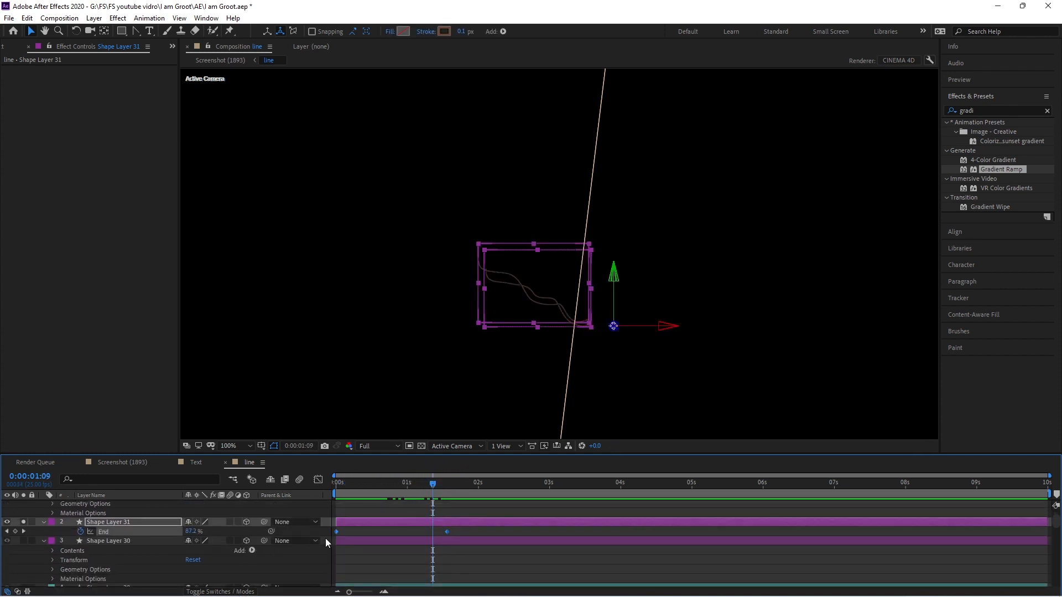
{"action": "scroll", "coordinate": [325, 539], "scroll_direction": "up", "scroll_amount": 1}
{"action": "scroll", "coordinate": [326, 538], "scroll_direction": "up", "scroll_amount": 1}
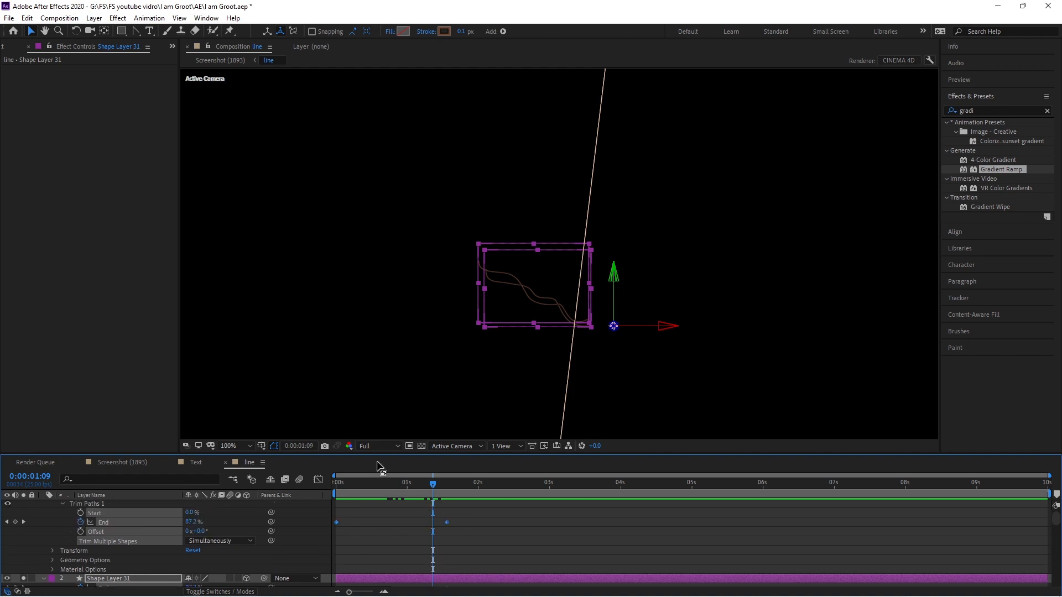
{"action": "key", "text": "F9"}
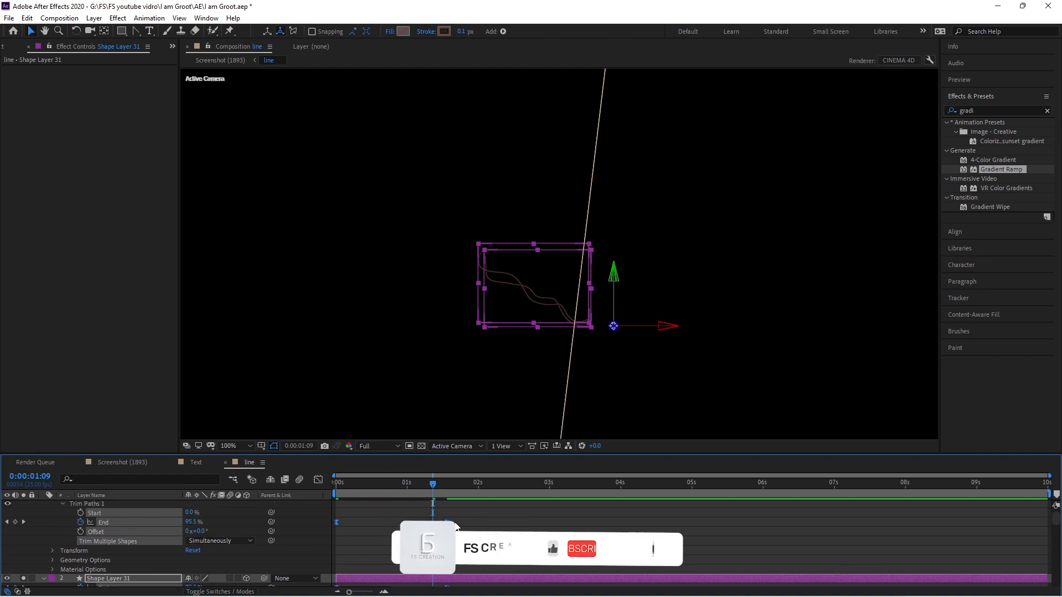
{"action": "left_click", "coordinate": [476, 519]}
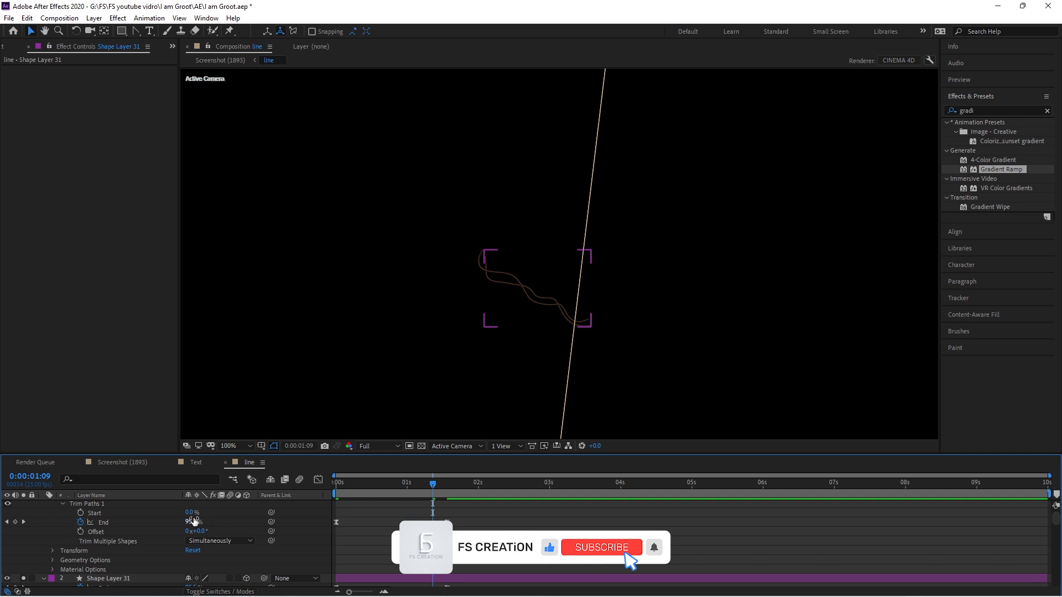
- Copy Shape Layer 32's animated Trim Paths End keyframes onto Shape Layers 30 through 1, starting at 0:00:00:00
{"action": "left_click", "coordinate": [256, 522]}
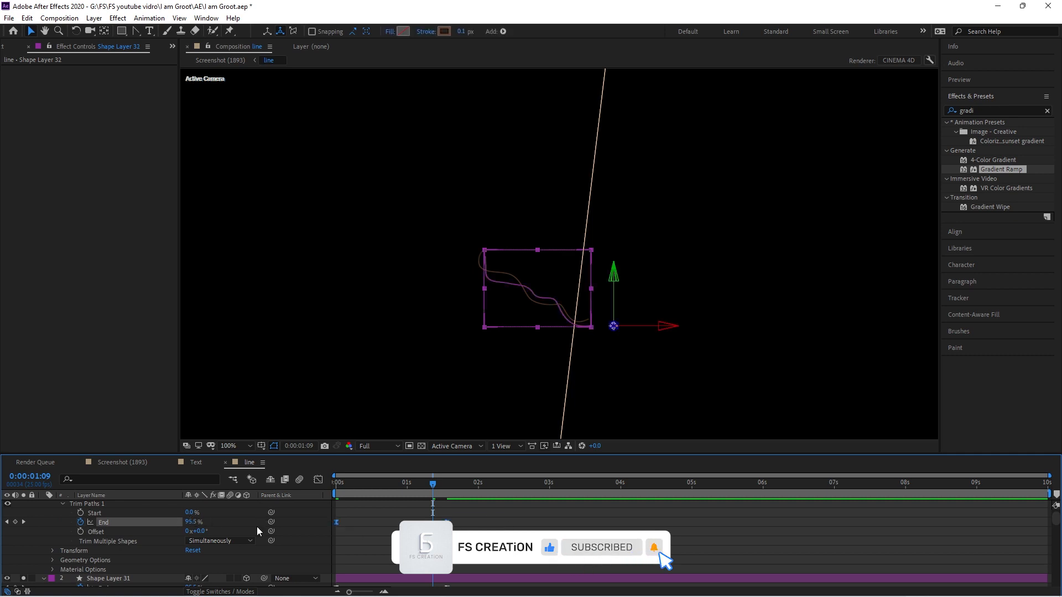
{"action": "key", "text": "space"}
{"action": "key", "text": "space"}
{"action": "key", "text": "grave"}
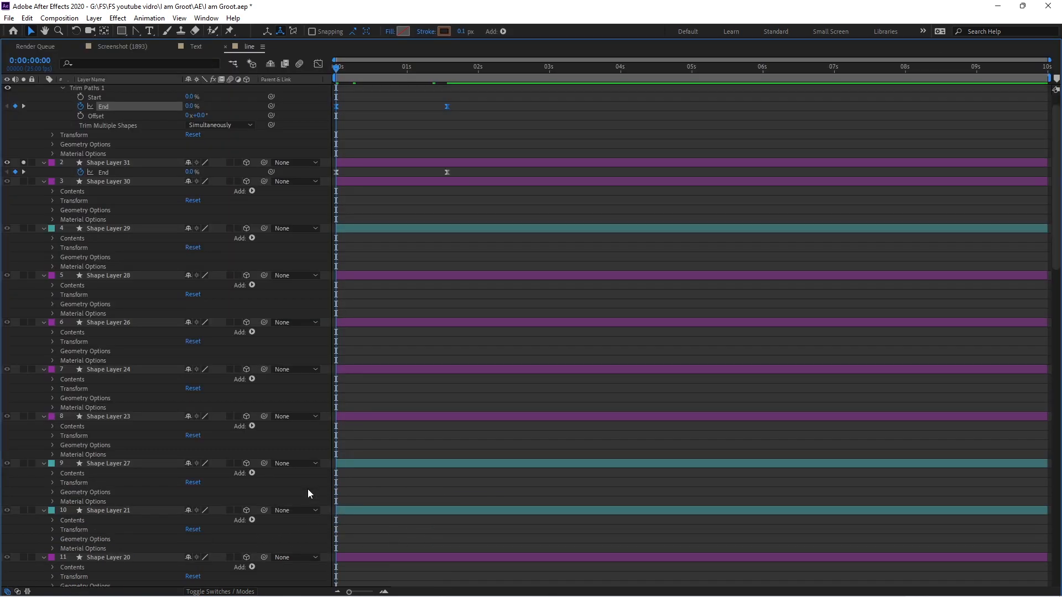
{"action": "left_click", "coordinate": [147, 183]}
{"action": "scroll", "coordinate": [170, 367], "scroll_direction": "down", "scroll_amount": 15}
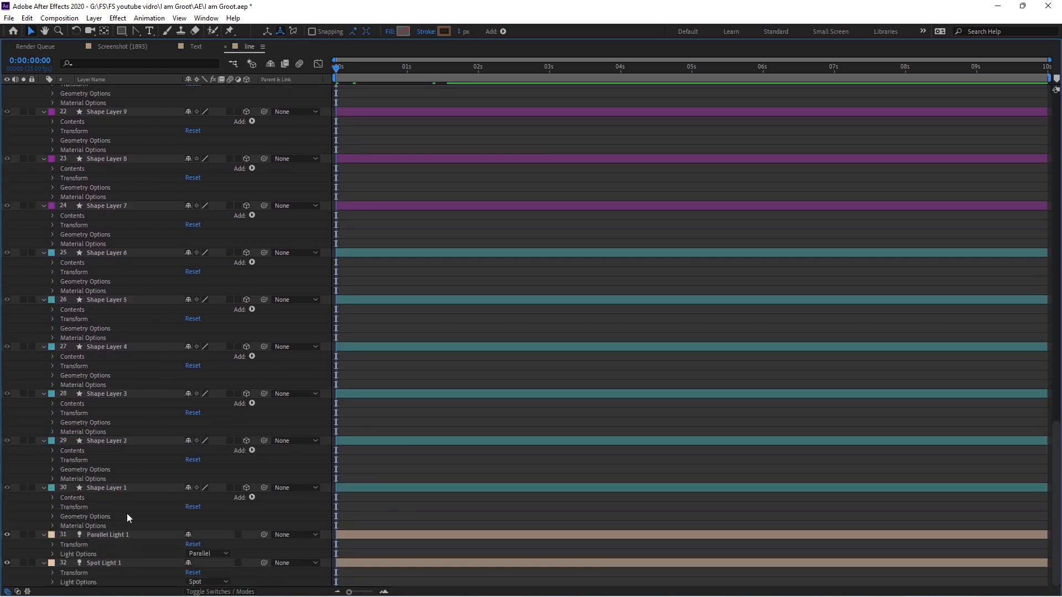
{"action": "left_click", "coordinate": [130, 487], "text": "shift"}
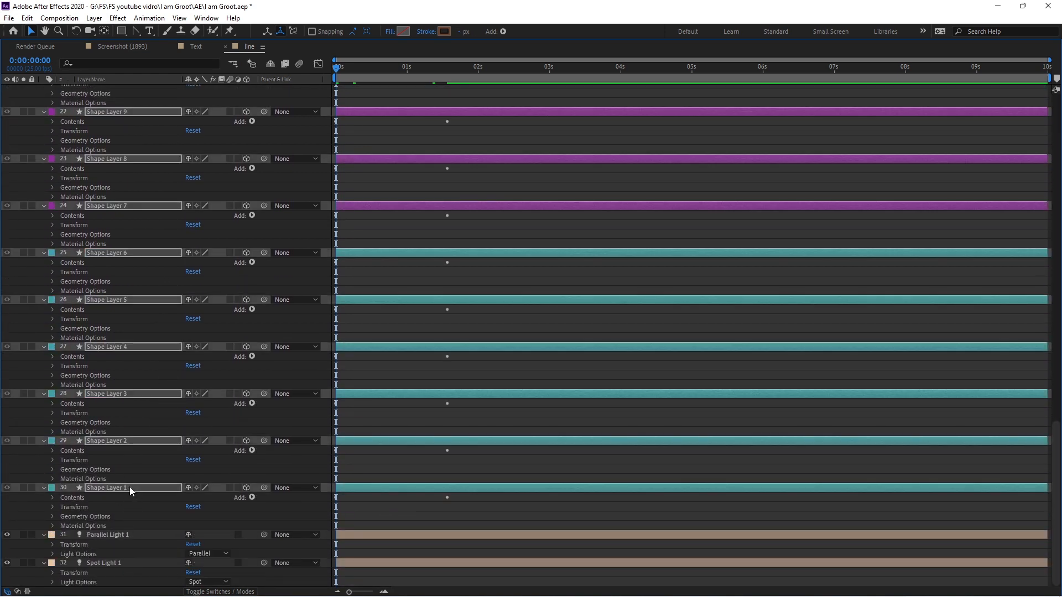
{"action": "scroll", "coordinate": [519, 345], "scroll_direction": "up", "scroll_amount": 5}
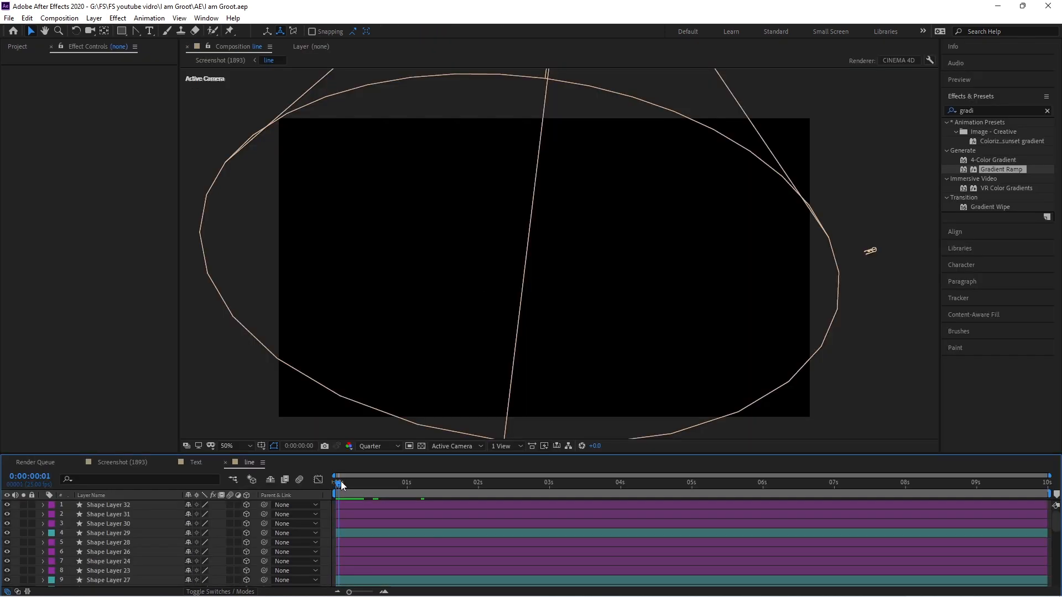
- Scrub through the vine growth in the line and Screenshot (1893) compositions, and save the project
{"action": "mouse_move", "coordinate": [341, 481]}
{"action": "left_mouse_down"}
{"action": "mouse_move", "coordinate": [376, 484]}
{"action": "mouse_move", "coordinate": [336, 490]}
{"action": "mouse_move", "coordinate": [431, 485]}
{"action": "left_mouse_up"}
{"action": "left_click", "coordinate": [121, 463]}
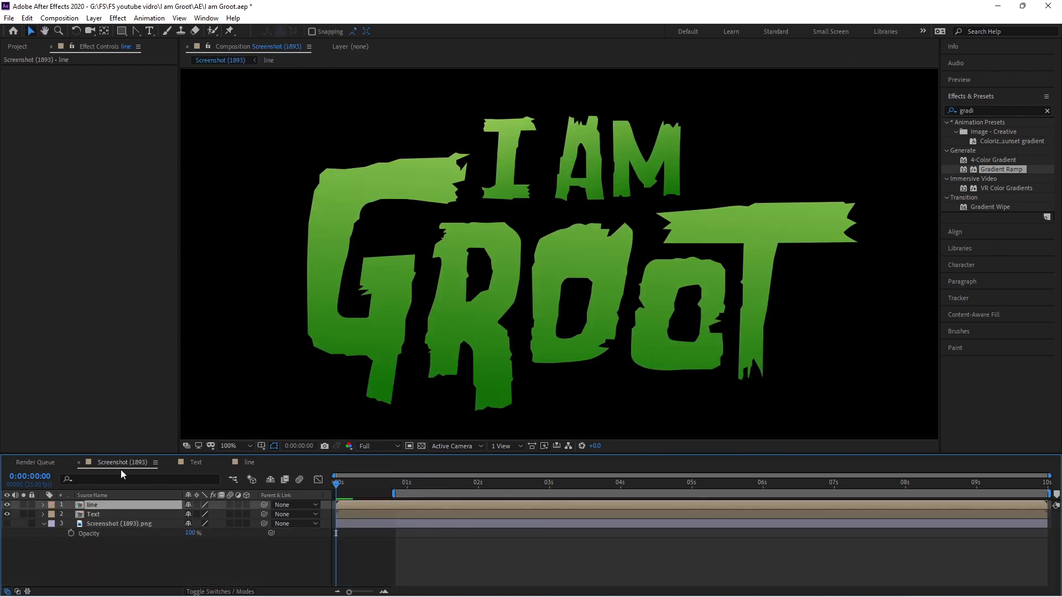
{"action": "key", "text": "ctrl+s"}
{"action": "left_click_drag", "start_coordinate": [336, 483], "coordinate": [380, 483]}
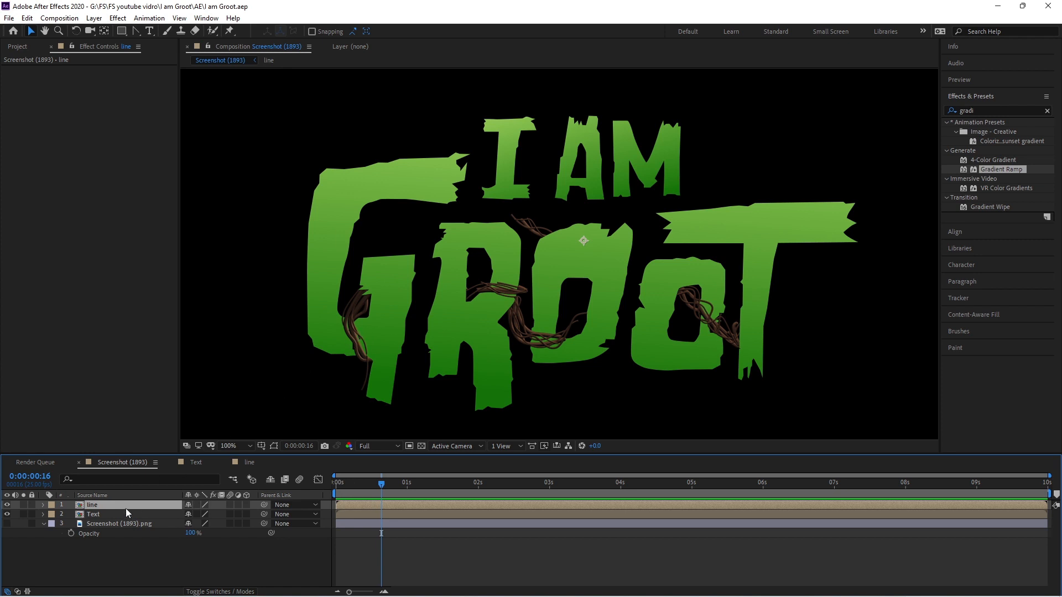
- Find the Drop Shadow effect and apply it to the line layer in Screenshot (1893)
{"action": "double_click", "coordinate": [978, 111]}
{"action": "type", "text": "drop"}
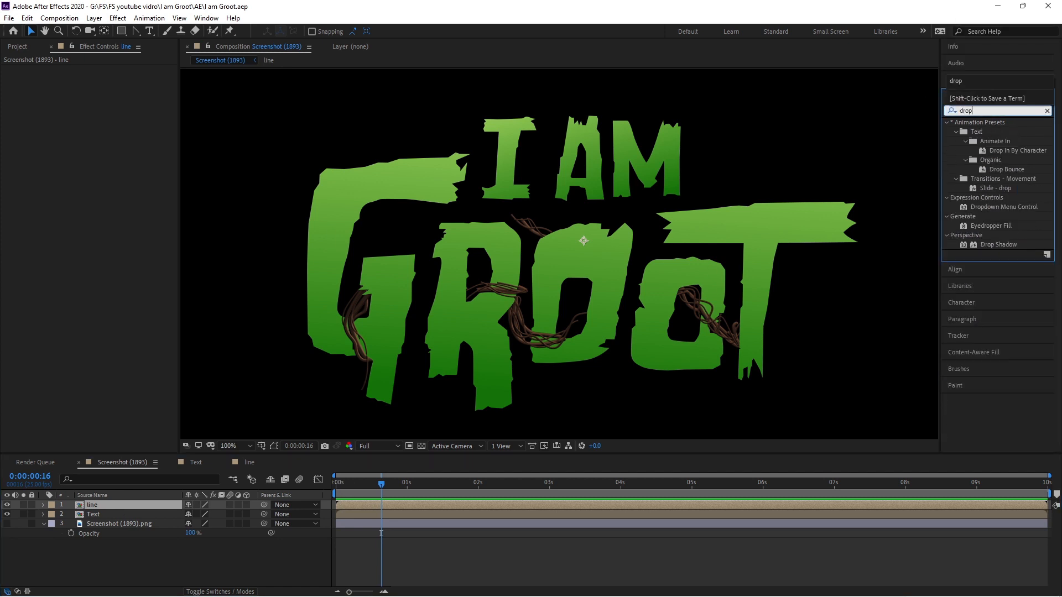
{"action": "left_click_drag", "start_coordinate": [998, 244], "coordinate": [444, 223]}
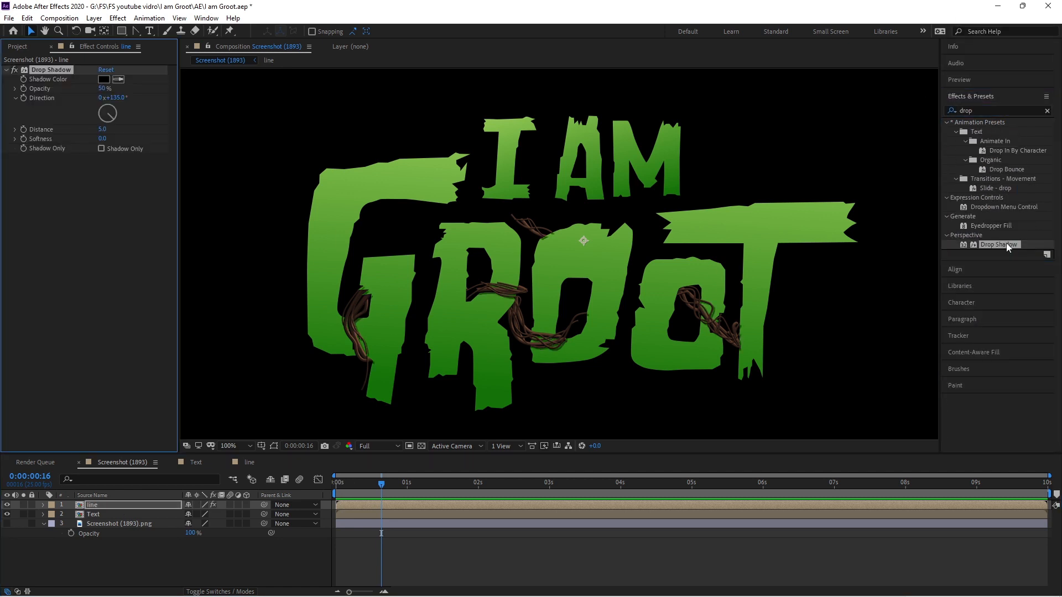
- Set the Drop Shadow on the vines to Opacity 45%, Distance 6 and Softness 19
{"action": "key", "text": "period"}
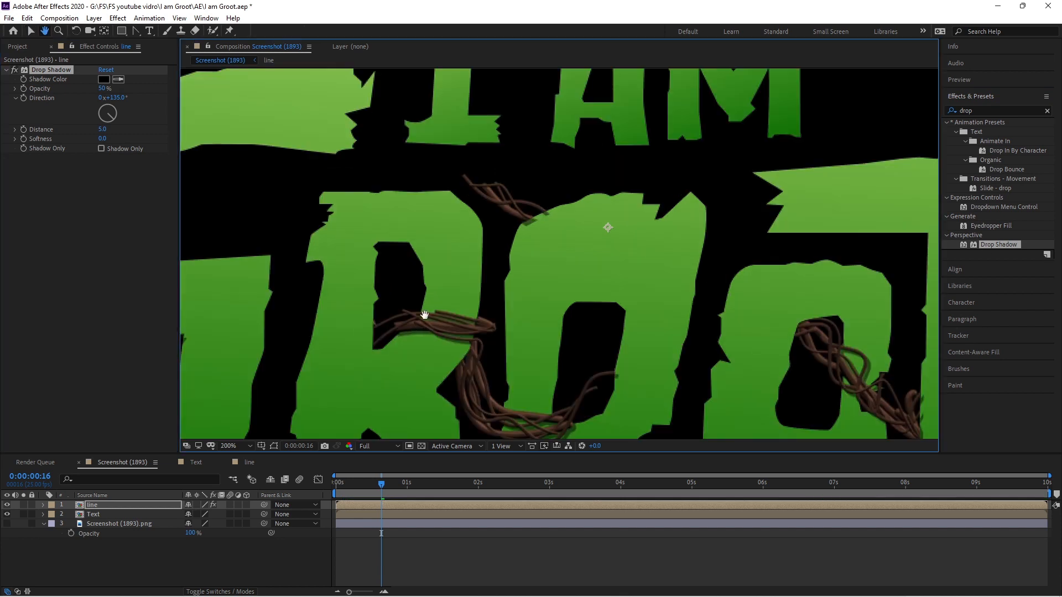
{"action": "left_click_drag", "start_coordinate": [359, 332], "coordinate": [481, 230]}
{"action": "key", "text": "v"}
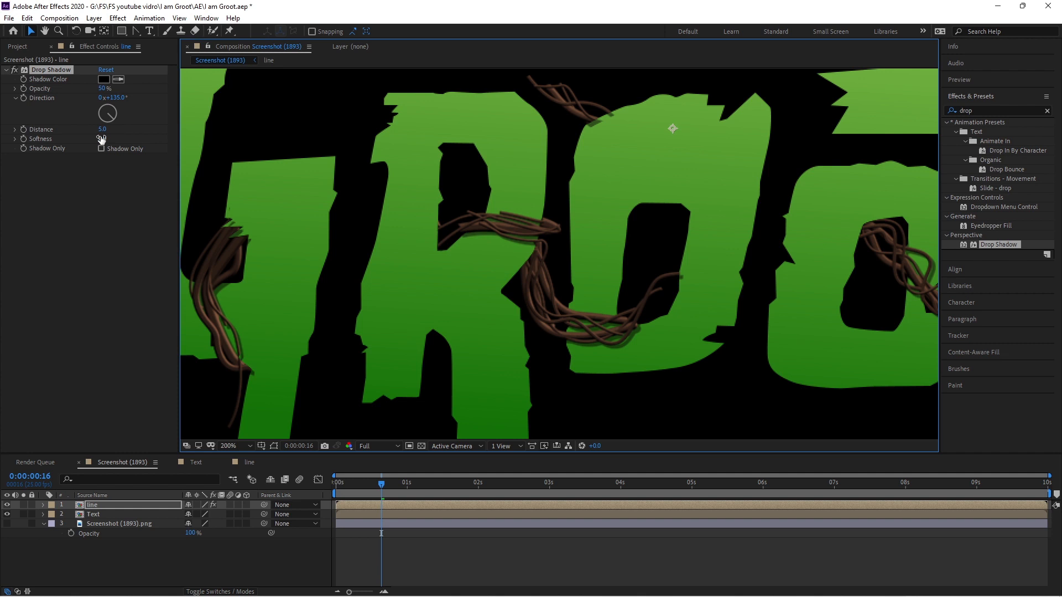
{"action": "left_click_drag", "start_coordinate": [103, 129], "coordinate": [111, 137]}
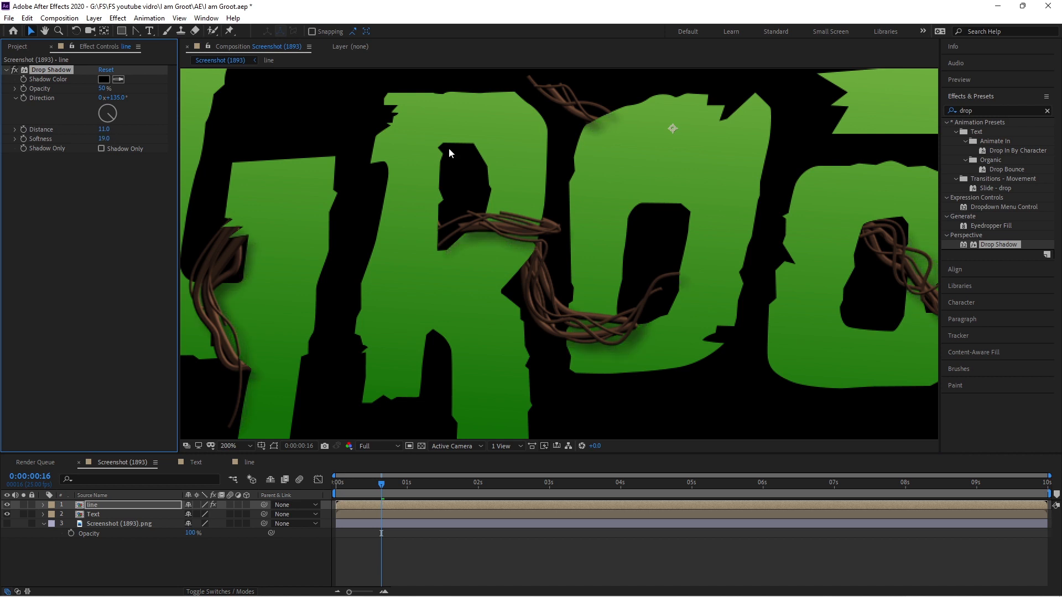
{"action": "scroll", "coordinate": [449, 153], "scroll_direction": "down", "scroll_amount": 1}
{"action": "scroll", "coordinate": [449, 153], "scroll_direction": "up", "scroll_amount": 1}
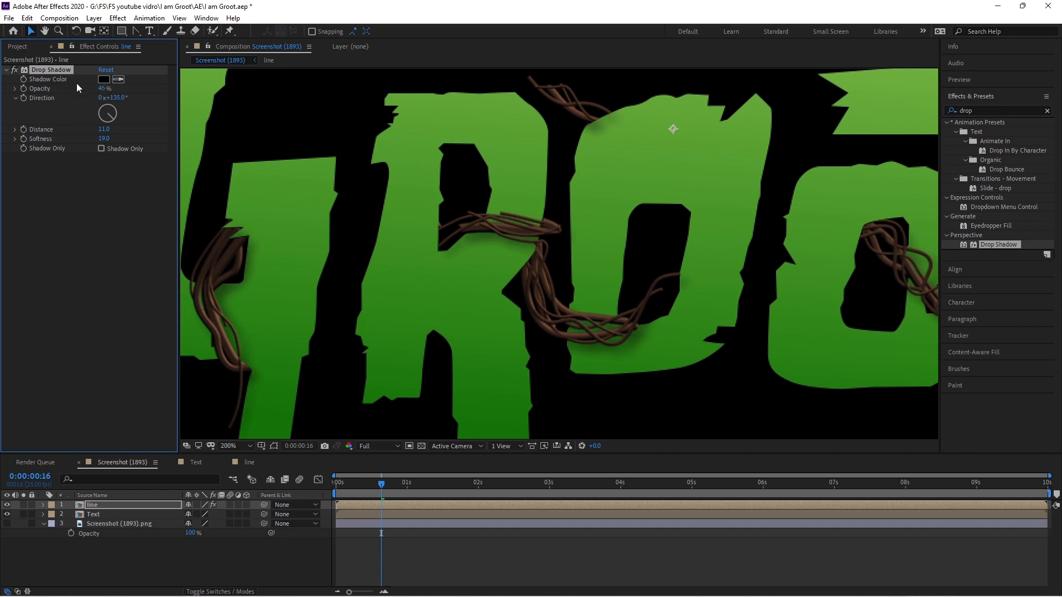
{"action": "left_click_drag", "start_coordinate": [104, 129], "coordinate": [108, 131]}
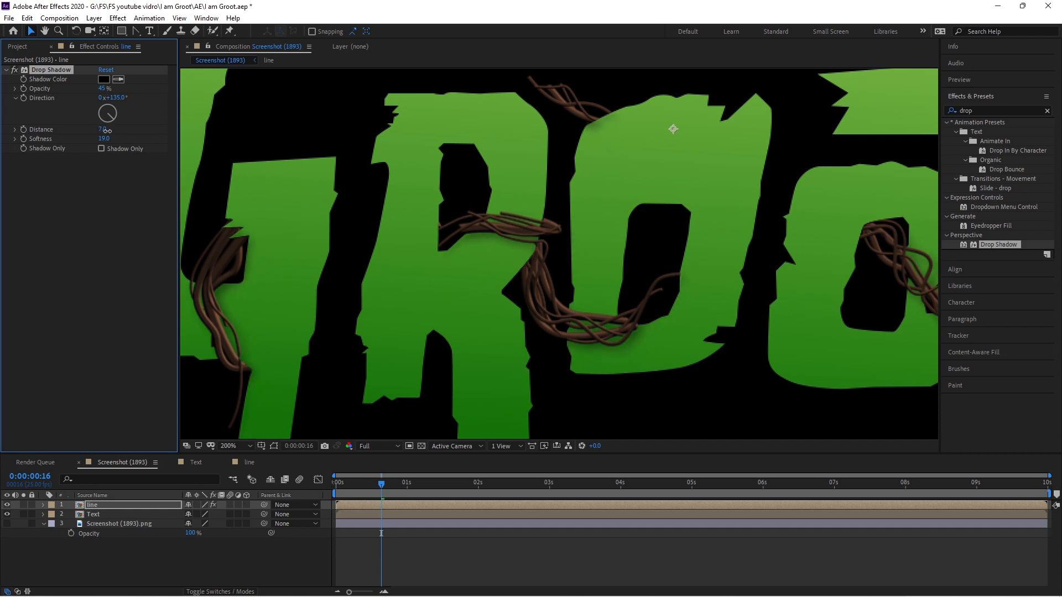
{"action": "left_click_drag", "start_coordinate": [107, 130], "coordinate": [107, 130]}
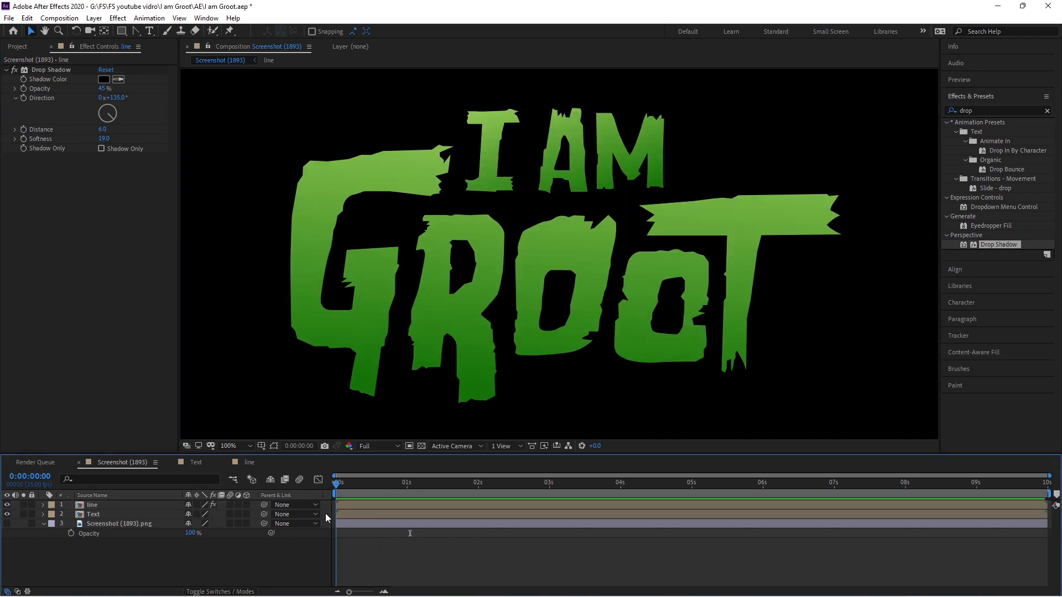
- Inspect the shadowed vines at 0:00:01:24, and cut the Drop Shadow effect from the line layer
{"action": "left_click_drag", "start_coordinate": [335, 510], "coordinate": [475, 459]}
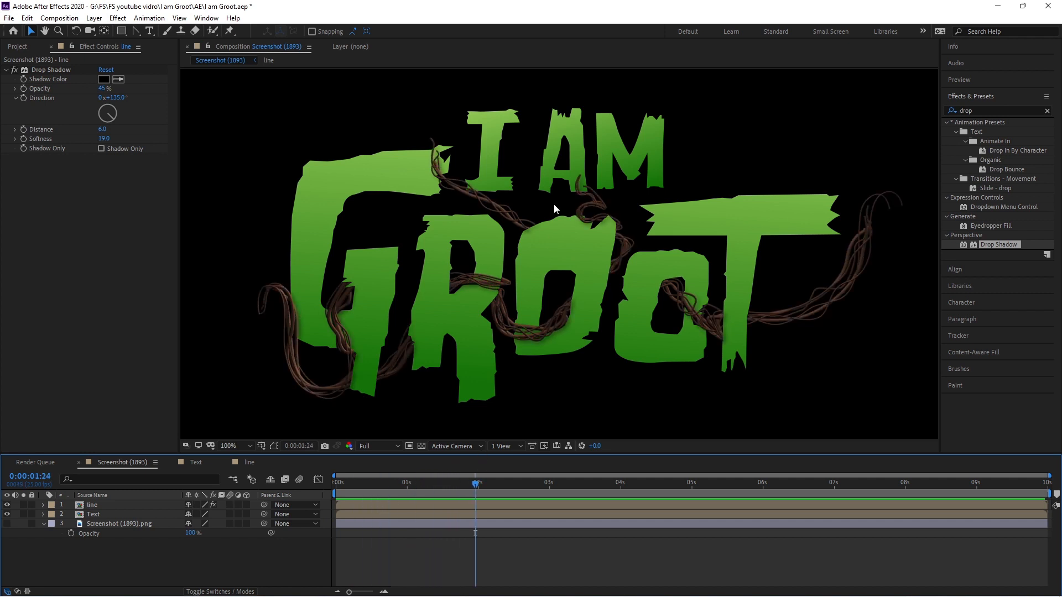
{"action": "key", "text": "period"}
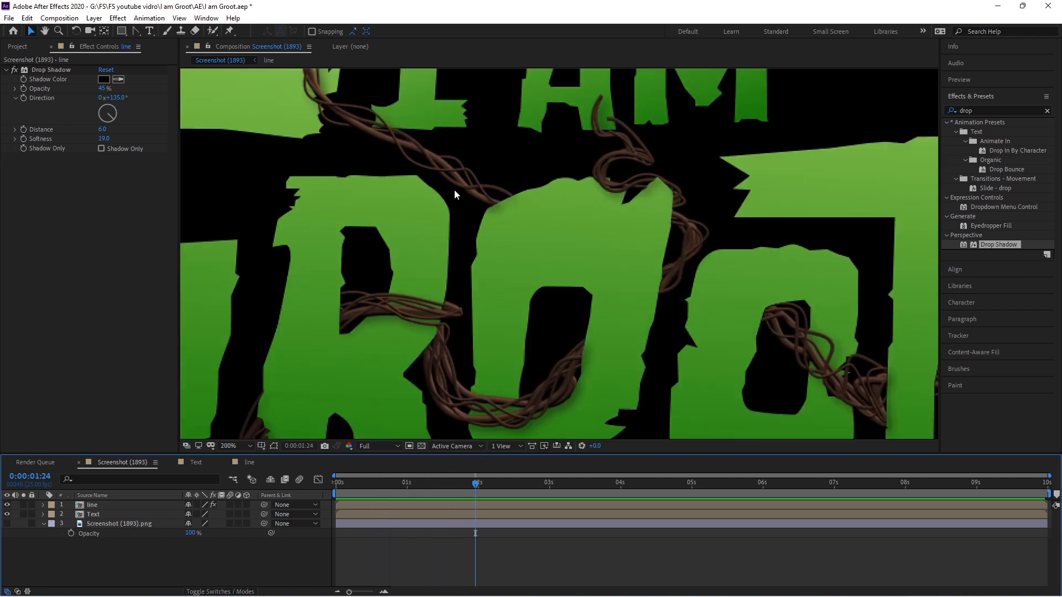
{"action": "left_click", "coordinate": [113, 505]}
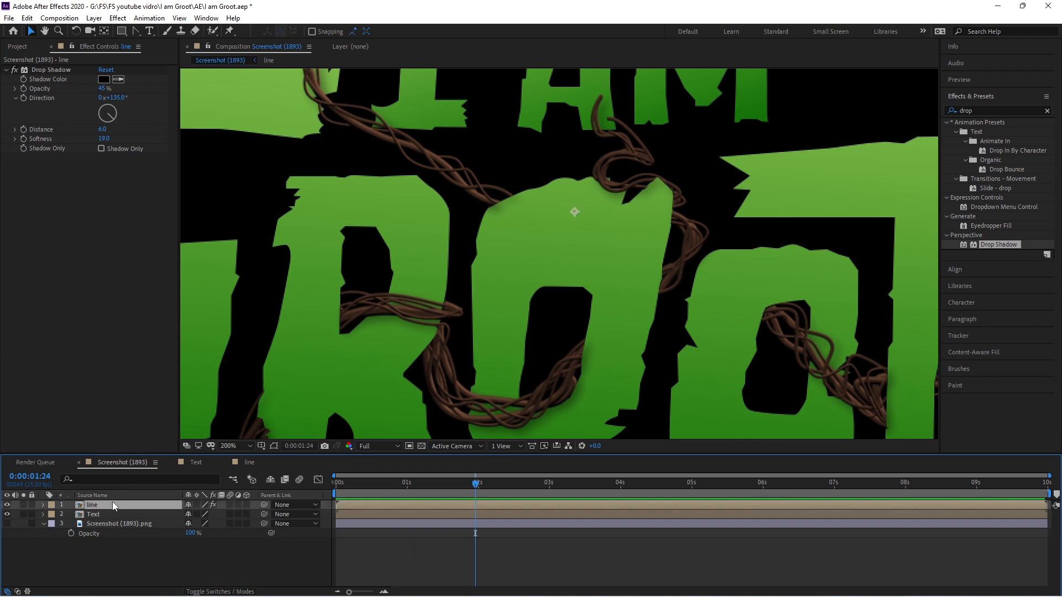
{"action": "right_click", "coordinate": [113, 505]}
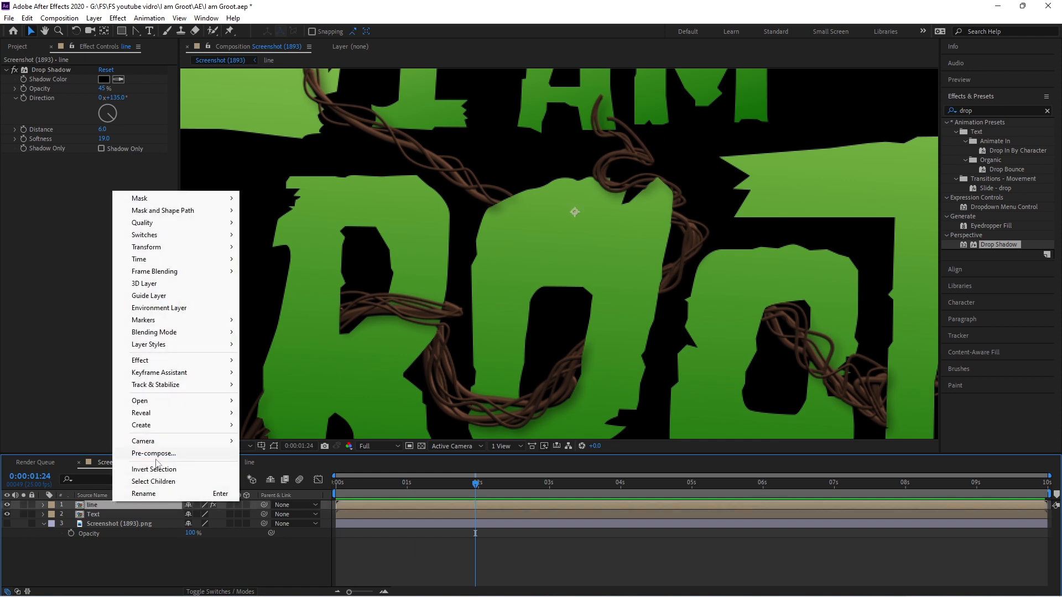
{"action": "left_click", "coordinate": [97, 507]}
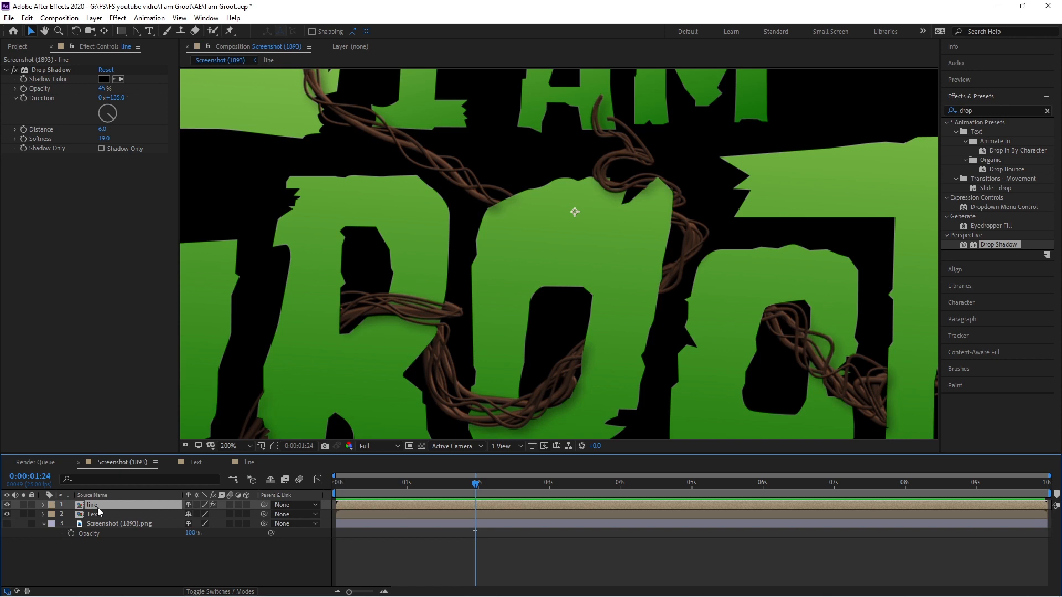
{"action": "left_click", "coordinate": [48, 71]}
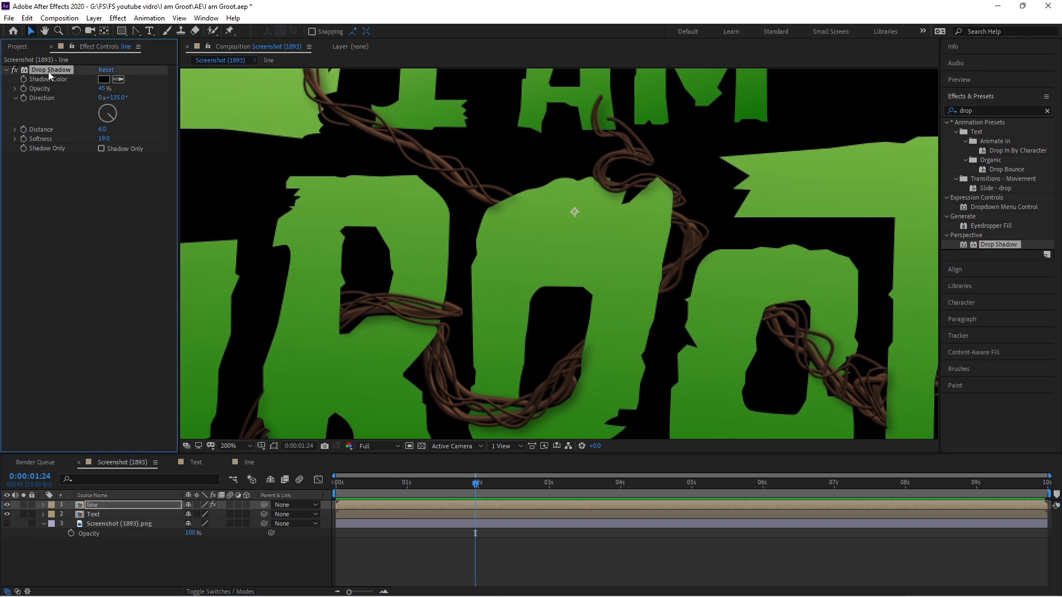
{"action": "key", "text": "Delete"}
- Pre-compose the line layer as line Comp 1, leaving all attributes in Screenshot (1893)
{"action": "right_click", "coordinate": [151, 504]}
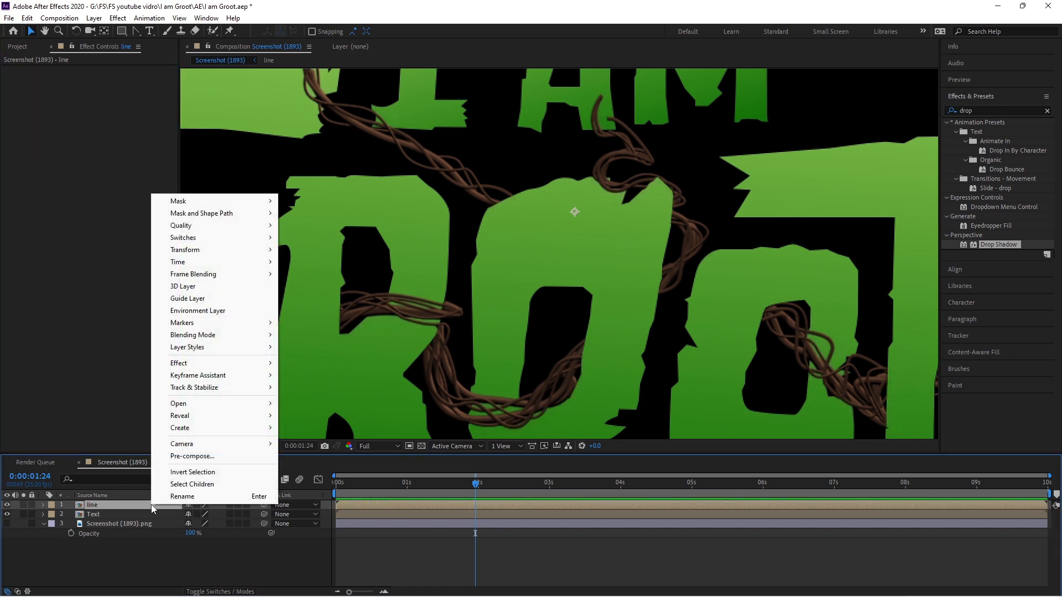
{"action": "left_click", "coordinate": [197, 457]}
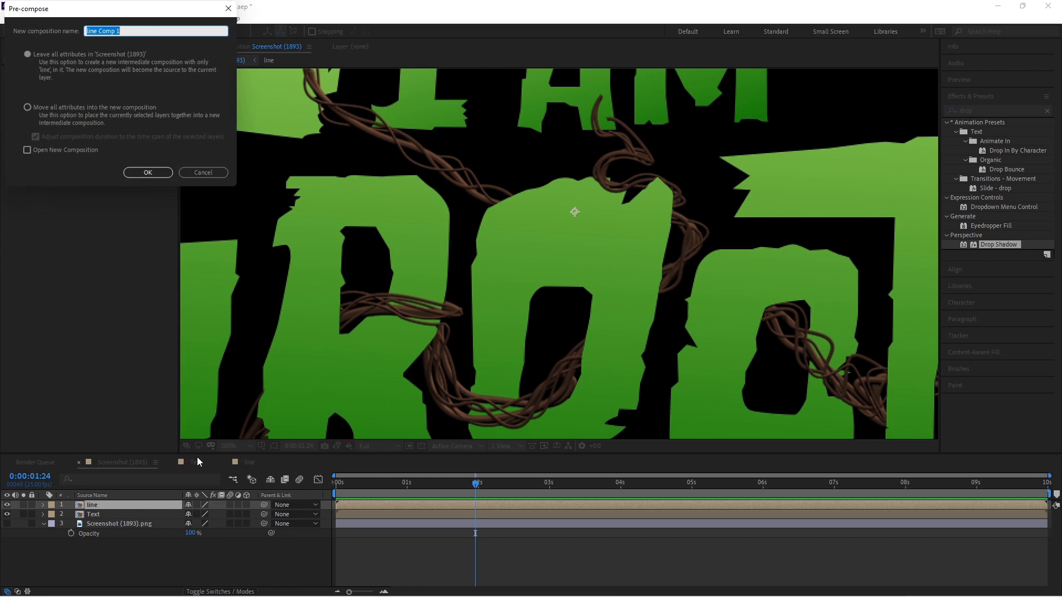
{"action": "left_click", "coordinate": [152, 177]}
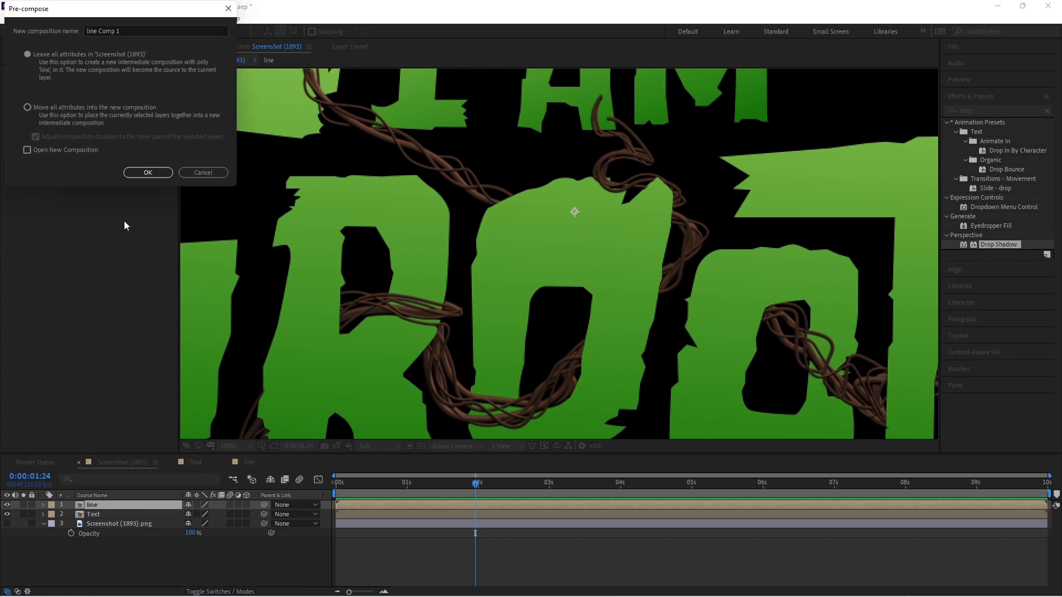
{"action": "left_click", "coordinate": [148, 172]}
- Open line Comp 1 and paste the Drop Shadow effect onto its line layer
{"action": "double_click", "coordinate": [138, 505]}
{"action": "left_click", "coordinate": [128, 504]}
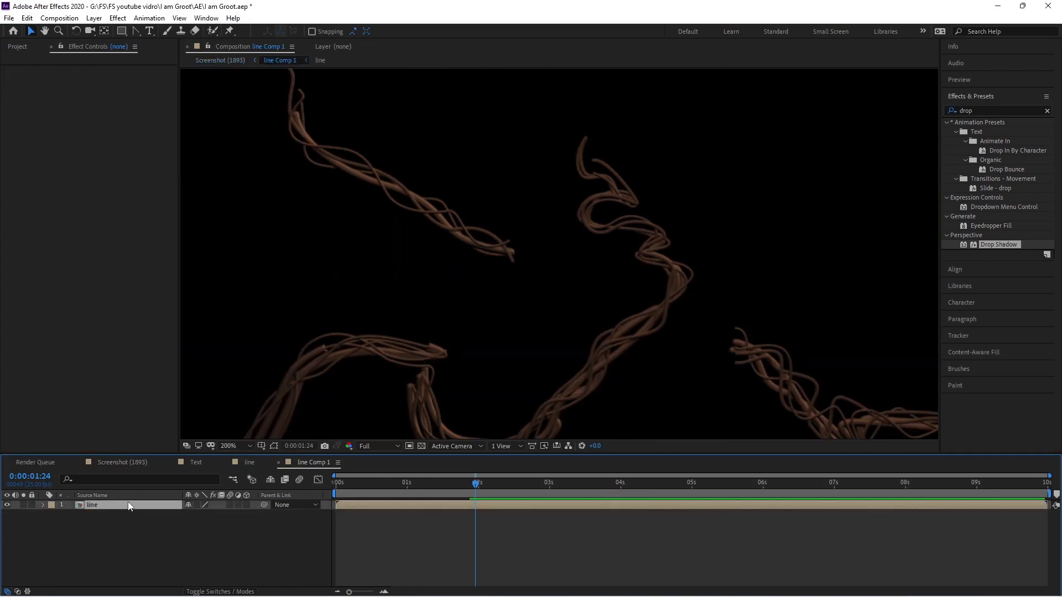
{"action": "key", "text": "ctrl+v"}
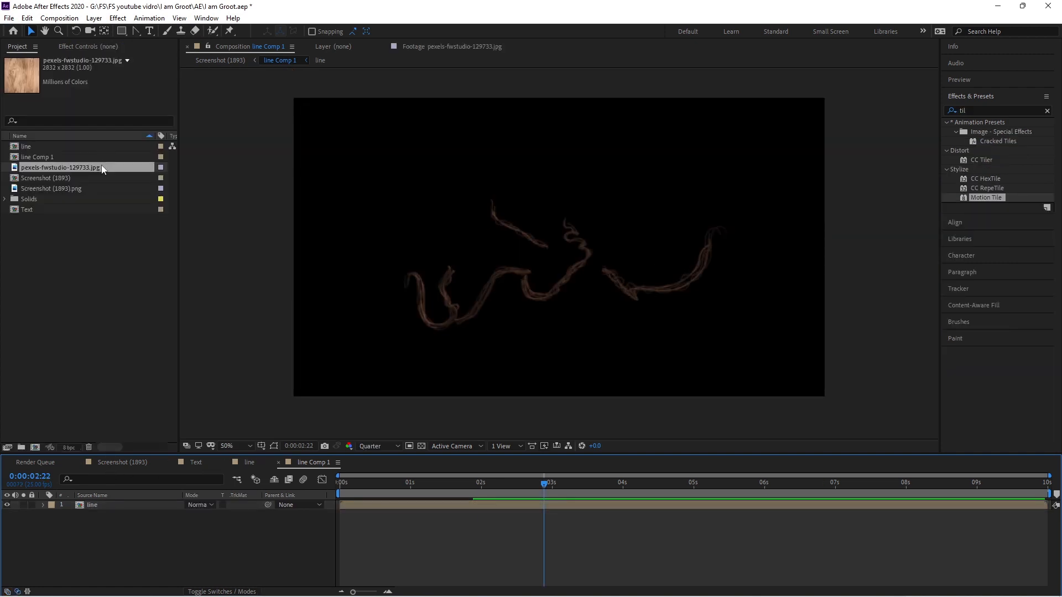
- Add the wood texture pexels-fwstudio-129733.jpg above the line layer in line Comp 1 and scale it to 68%
{"action": "left_click_drag", "start_coordinate": [101, 167], "coordinate": [137, 502]}
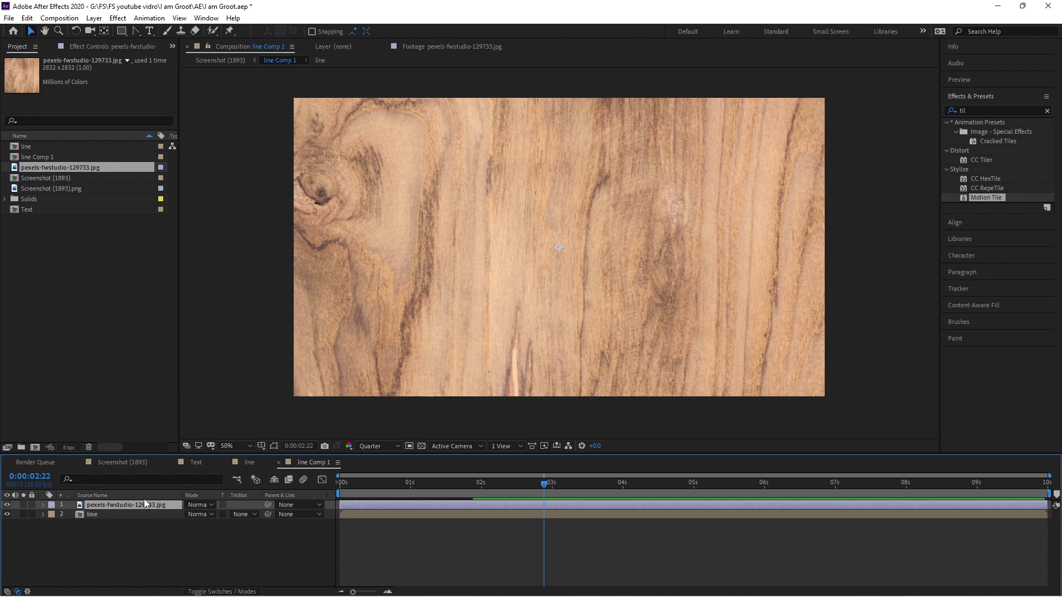
{"action": "key", "text": "s"}
{"action": "mouse_move", "coordinate": [217, 515]}
{"action": "left_mouse_down"}
{"action": "mouse_move", "coordinate": [183, 523]}
{"action": "mouse_move", "coordinate": [203, 523]}
{"action": "left_mouse_up"}
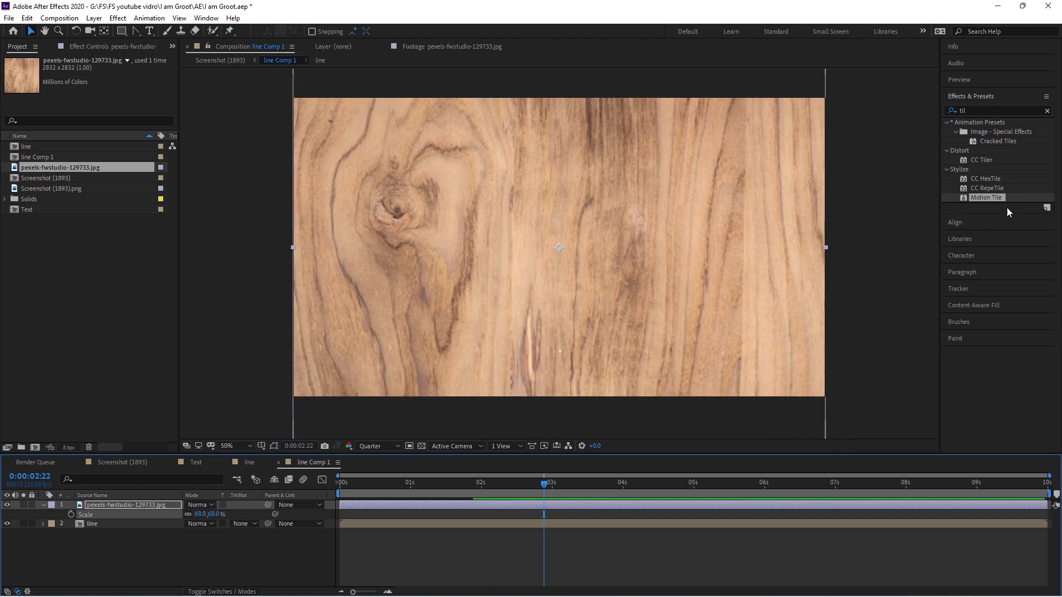
- Apply Motion Tile to the wood texture with Tile Width and Tile Height both set to 20
{"action": "double_click", "coordinate": [987, 198]}
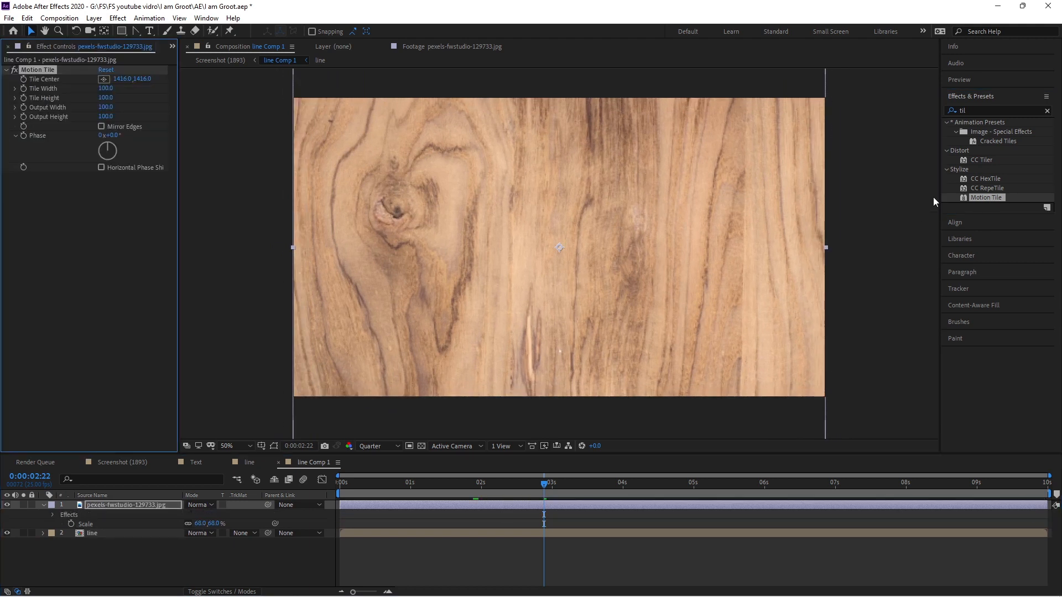
{"action": "left_click", "coordinate": [106, 98]}
{"action": "type", "text": "20"}
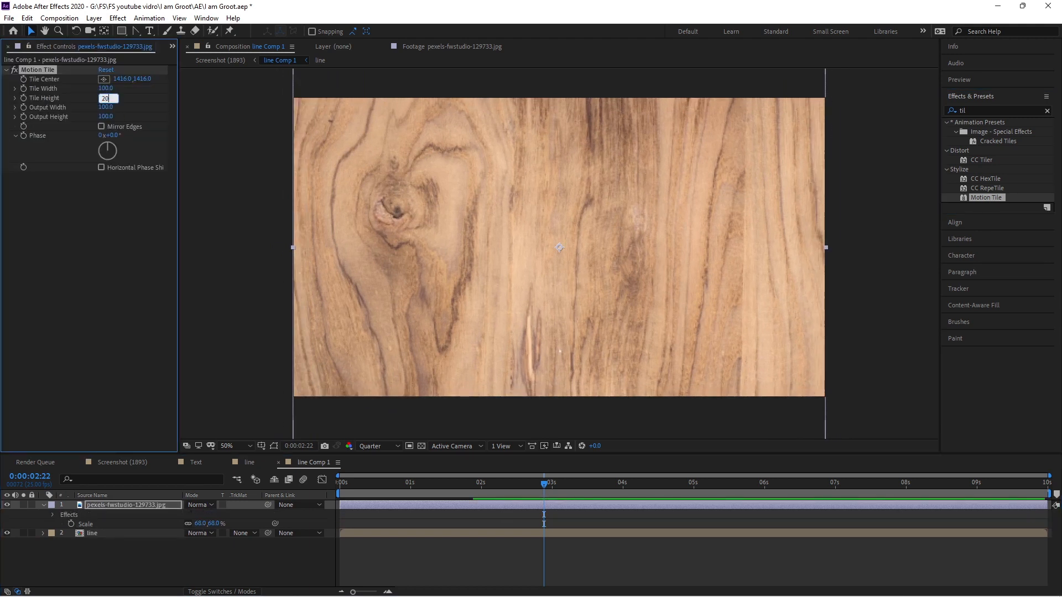
{"action": "key", "text": "Return"}
{"action": "left_click", "coordinate": [104, 88]}
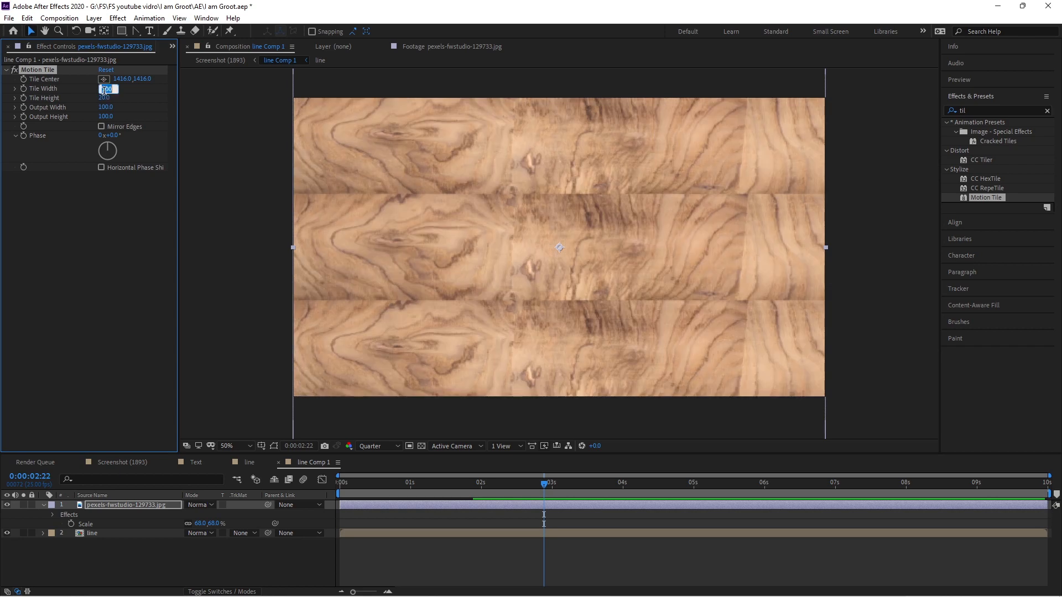
{"action": "type", "text": "20"}
{"action": "key", "text": "Return"}
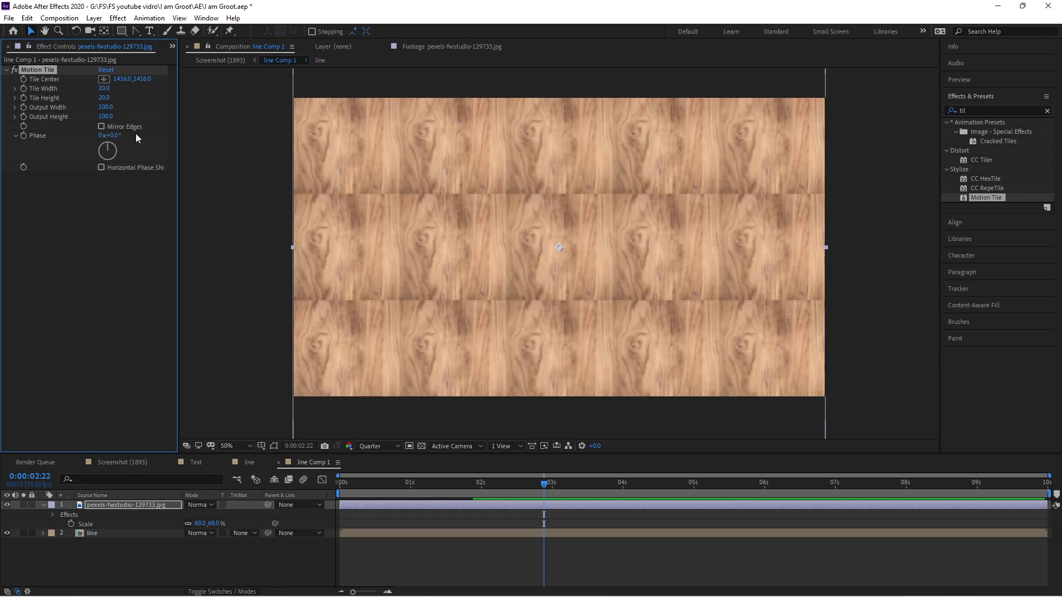
- Duplicate the line layer above the wood texture and set the texture's track matte to Alpha Matte "line"
{"action": "left_click", "coordinate": [141, 535]}
{"action": "key", "text": "ctrl+d"}
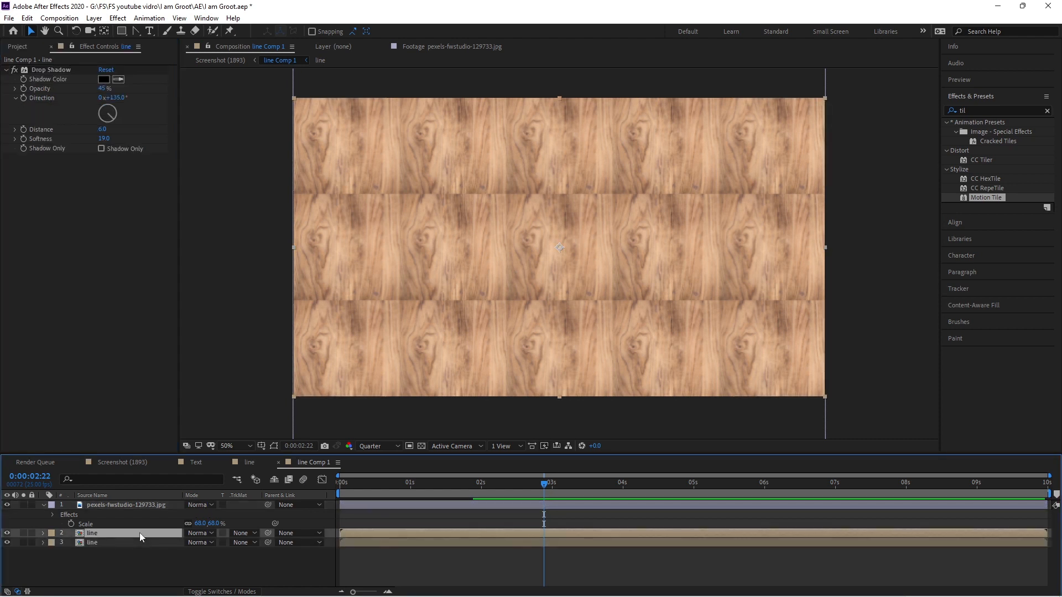
{"action": "left_click_drag", "start_coordinate": [141, 536], "coordinate": [147, 503]}
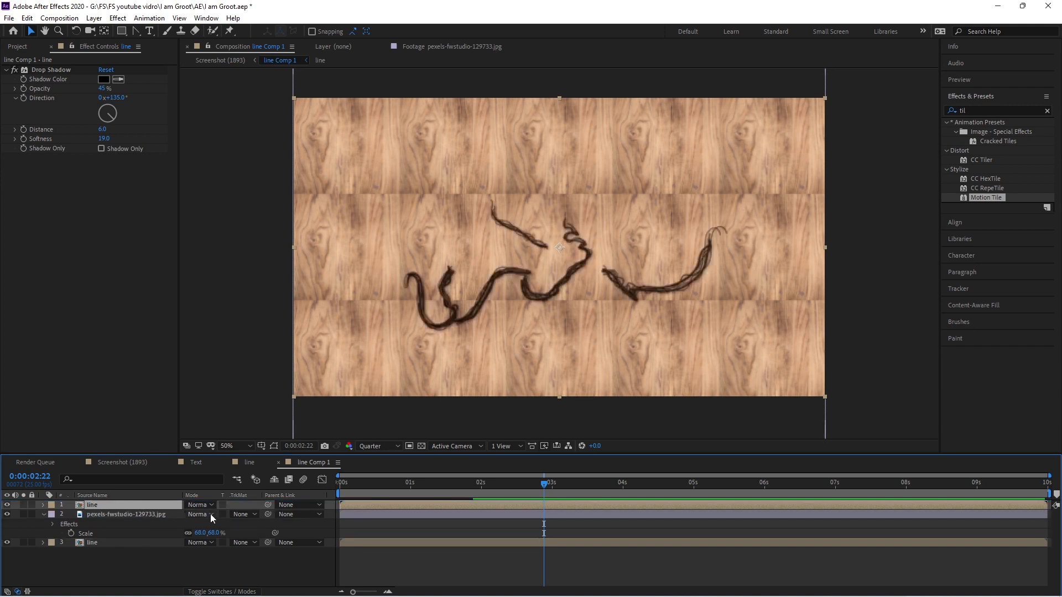
{"action": "left_click", "coordinate": [247, 515]}
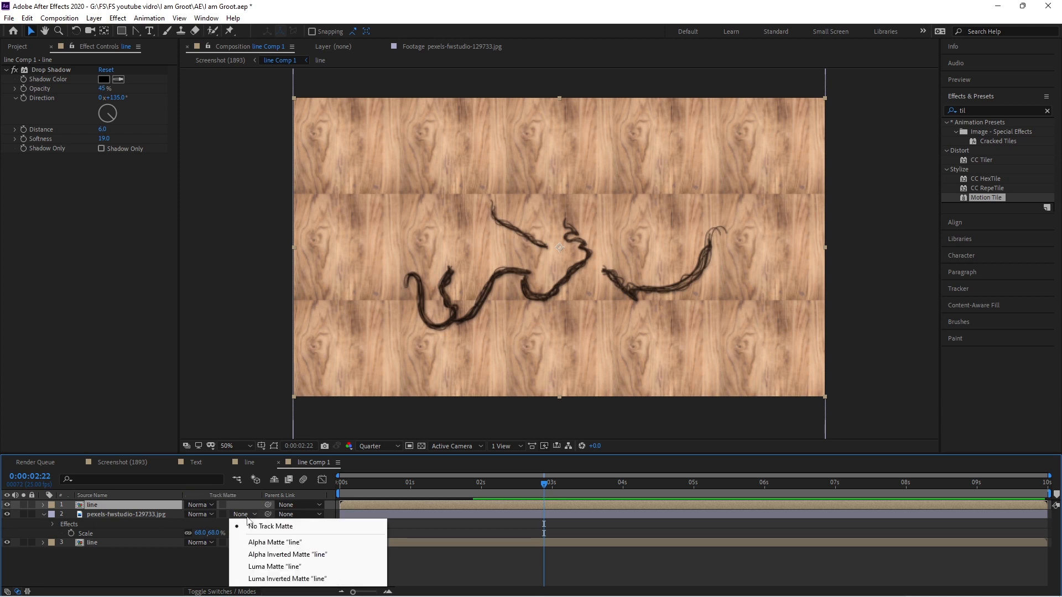
{"action": "left_click", "coordinate": [263, 542]}
- Apply the Black & White effect to the wood texture and set the preview resolution to Full
{"action": "left_click", "coordinate": [147, 515]}
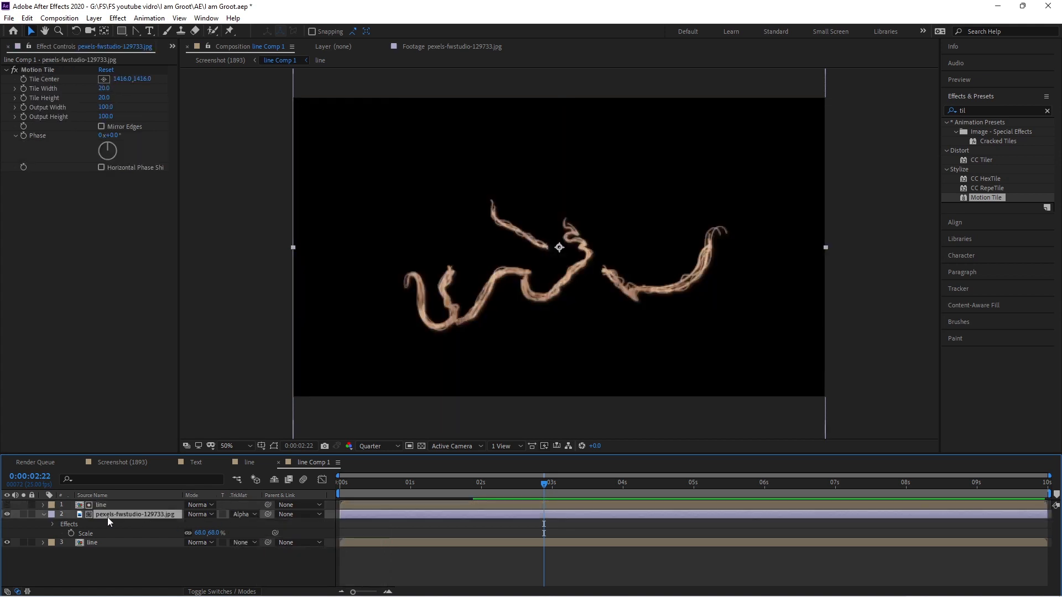
{"action": "left_click", "coordinate": [967, 106]}
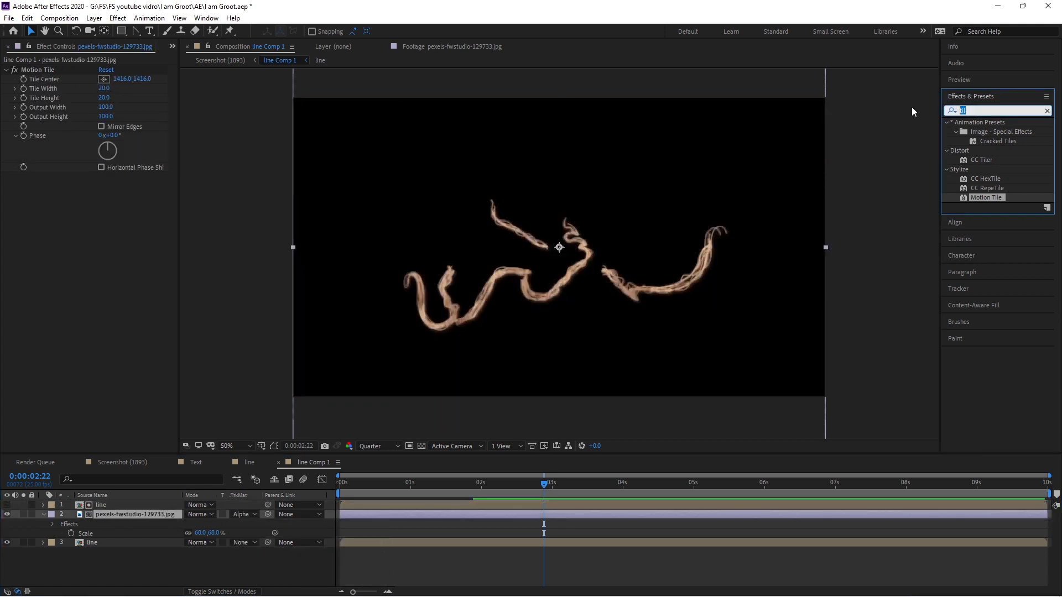
{"action": "type", "text": "black"}
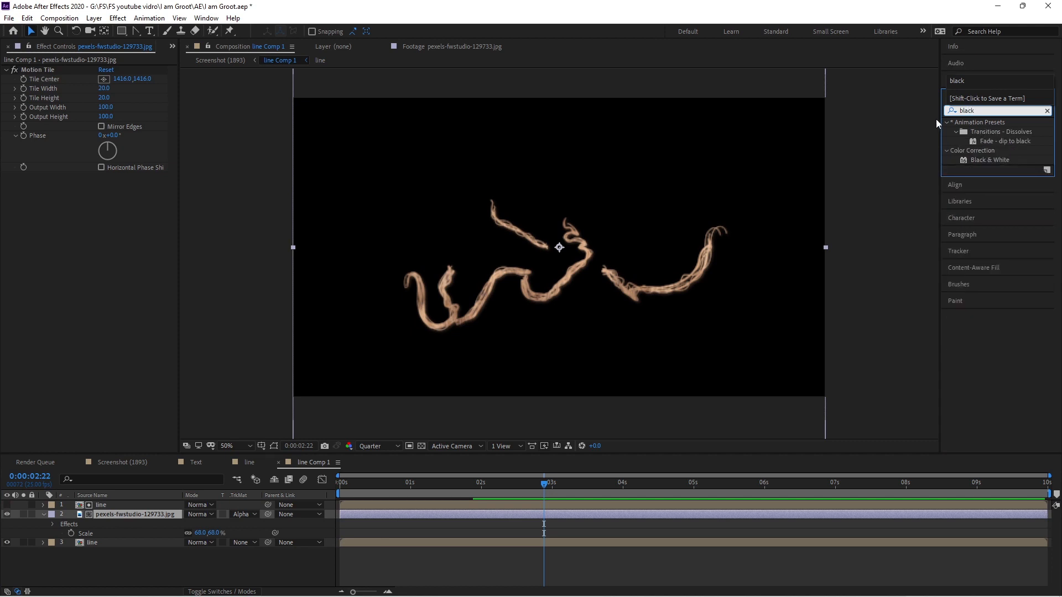
{"action": "double_click", "coordinate": [990, 159]}
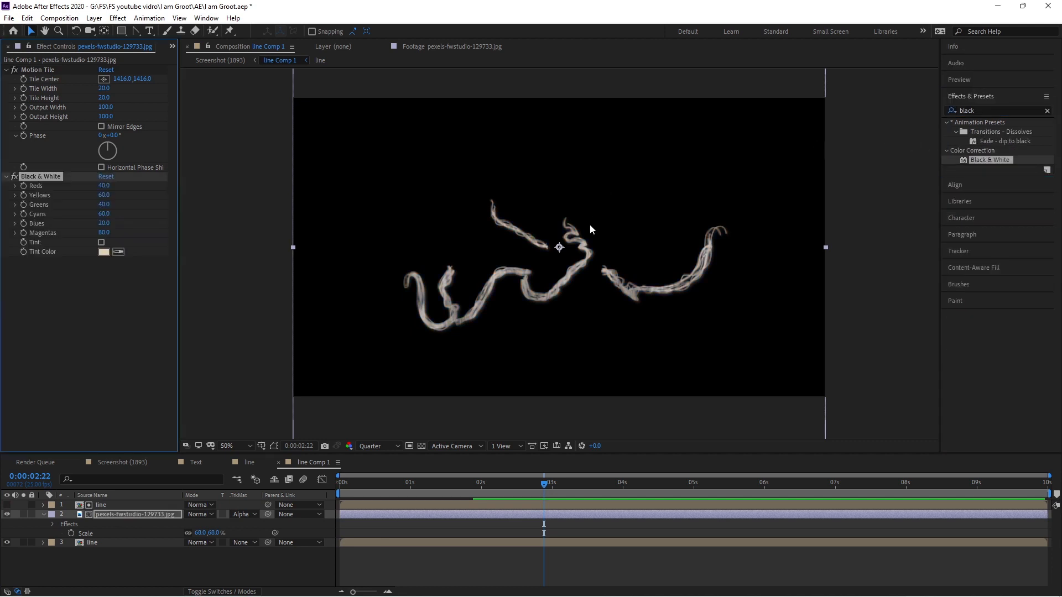
{"action": "key", "text": "period"}
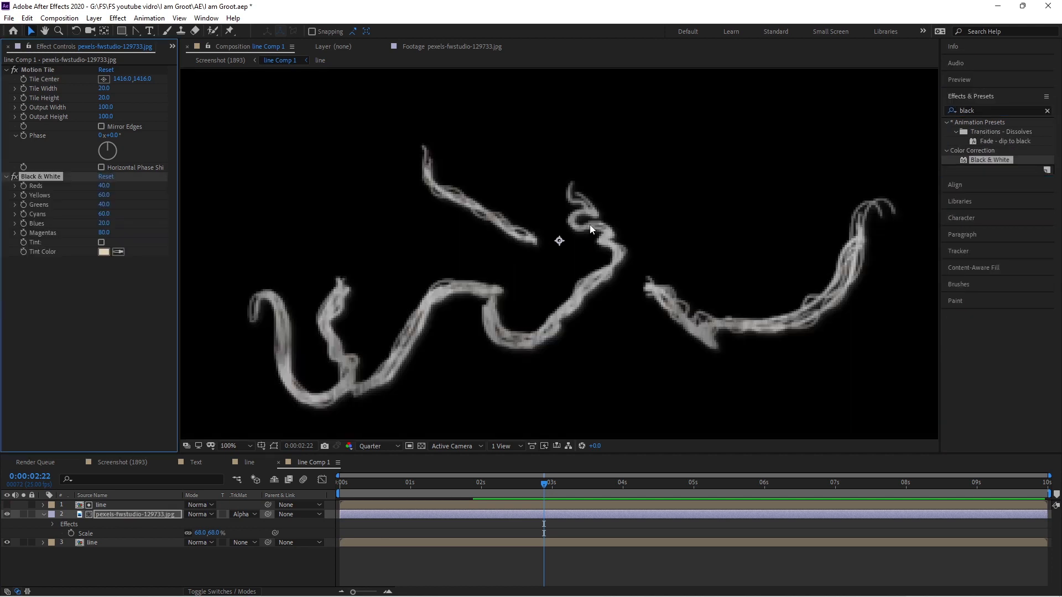
{"action": "left_click", "coordinate": [380, 448]}
{"action": "left_click", "coordinate": [378, 470]}
{"action": "key", "text": "period"}
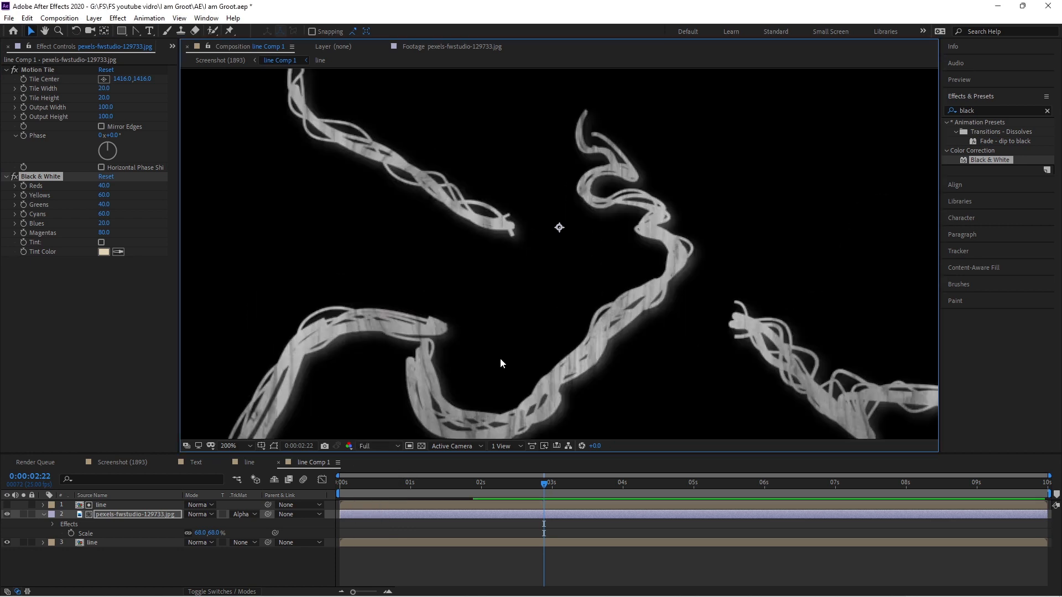
{"action": "key", "text": "comma"}
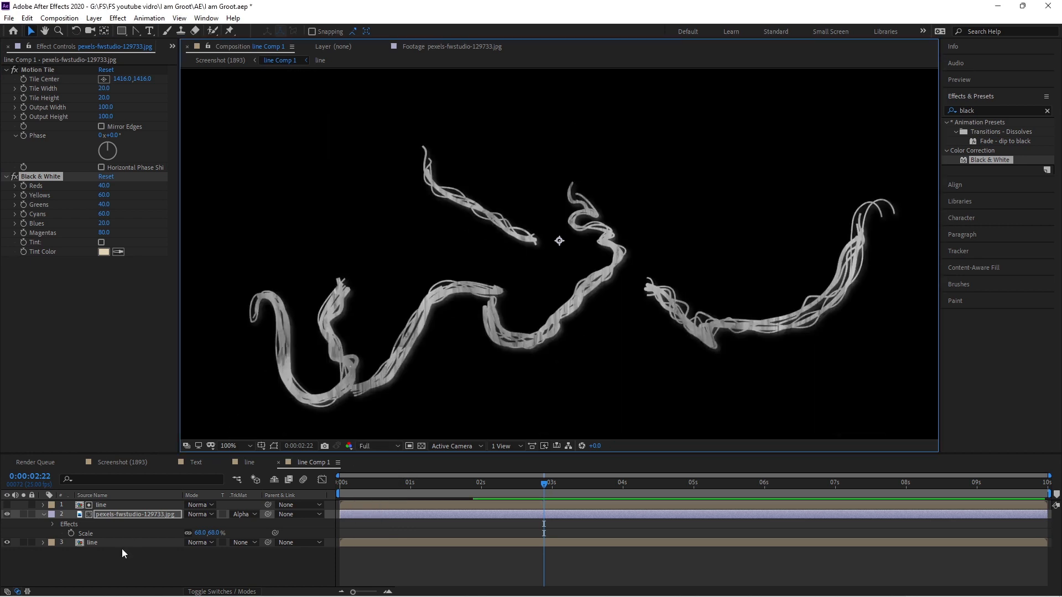
- Scale the wood texture to 45% and set its blending mode to Overlay
{"action": "left_click_drag", "start_coordinate": [217, 535], "coordinate": [202, 533]}
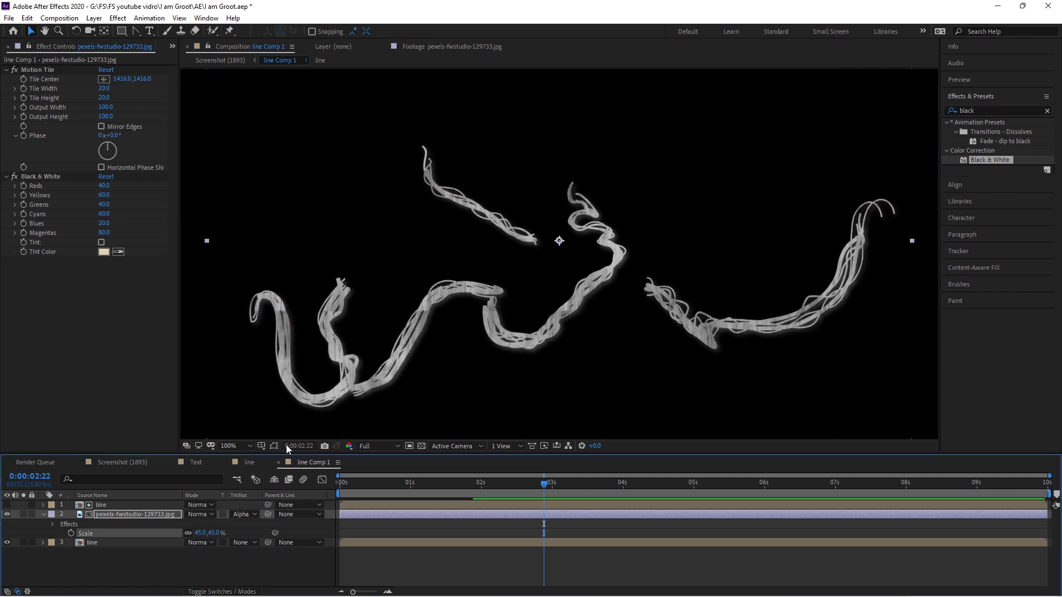
{"action": "left_click", "coordinate": [197, 516]}
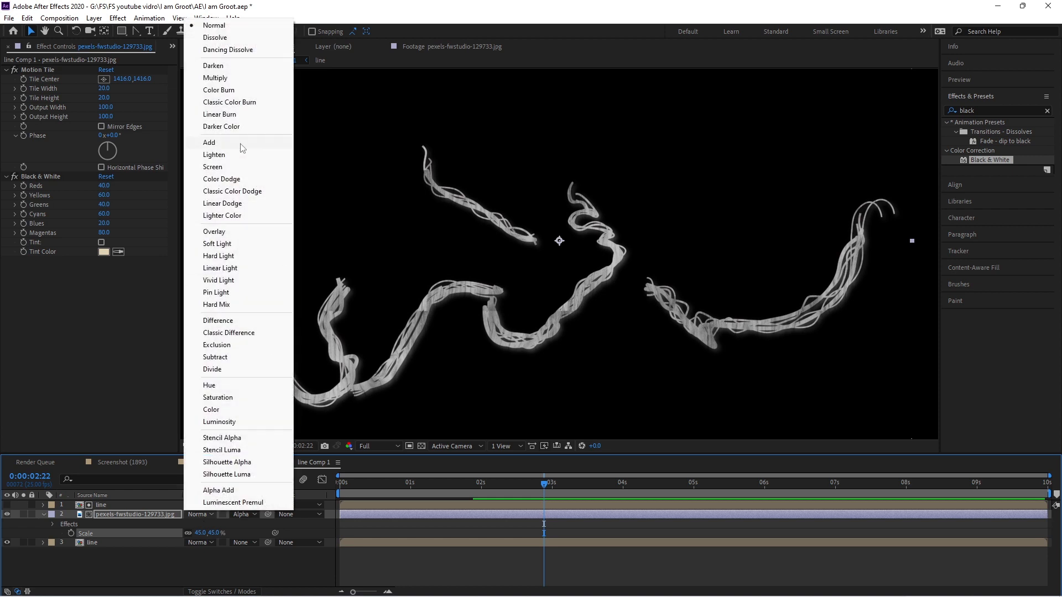
{"action": "left_click", "coordinate": [230, 231]}
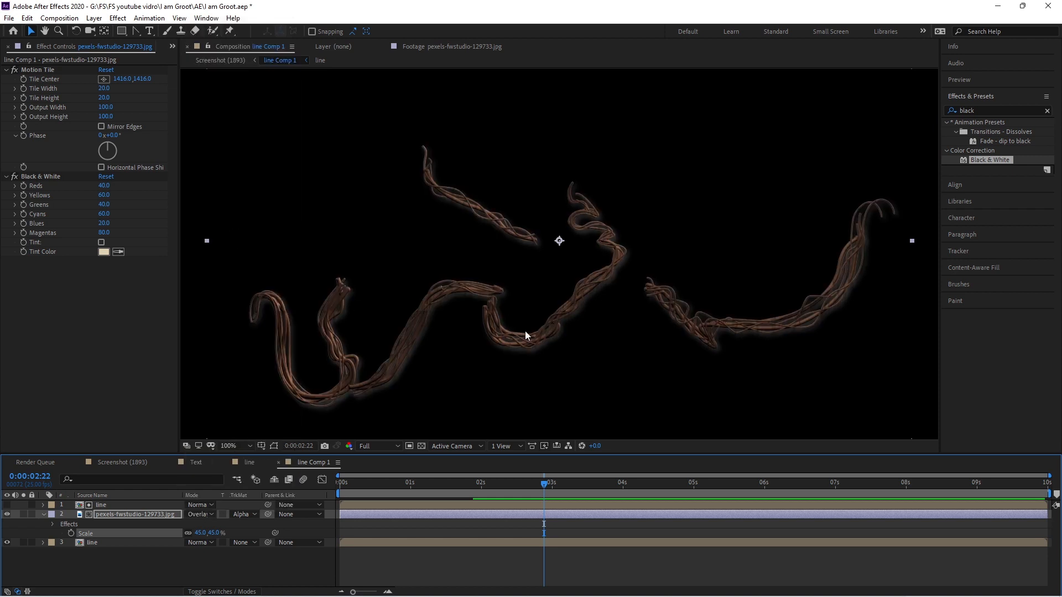
{"action": "key", "text": "period"}
- Delete the Drop Shadow effect from the upper line layer that serves as the matte
{"action": "left_click", "coordinate": [157, 541]}
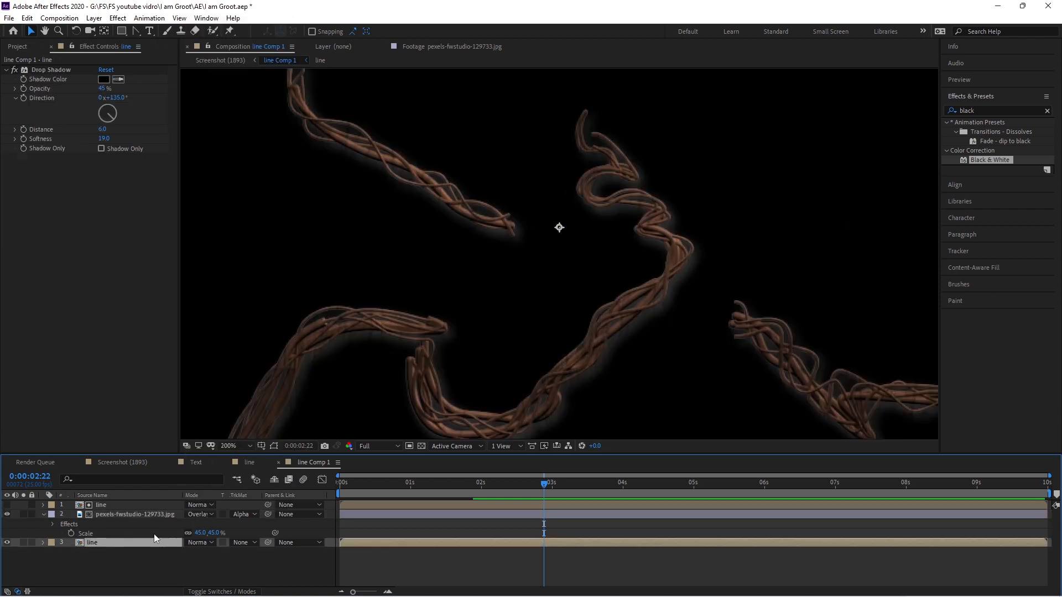
{"action": "left_click", "coordinate": [113, 504]}
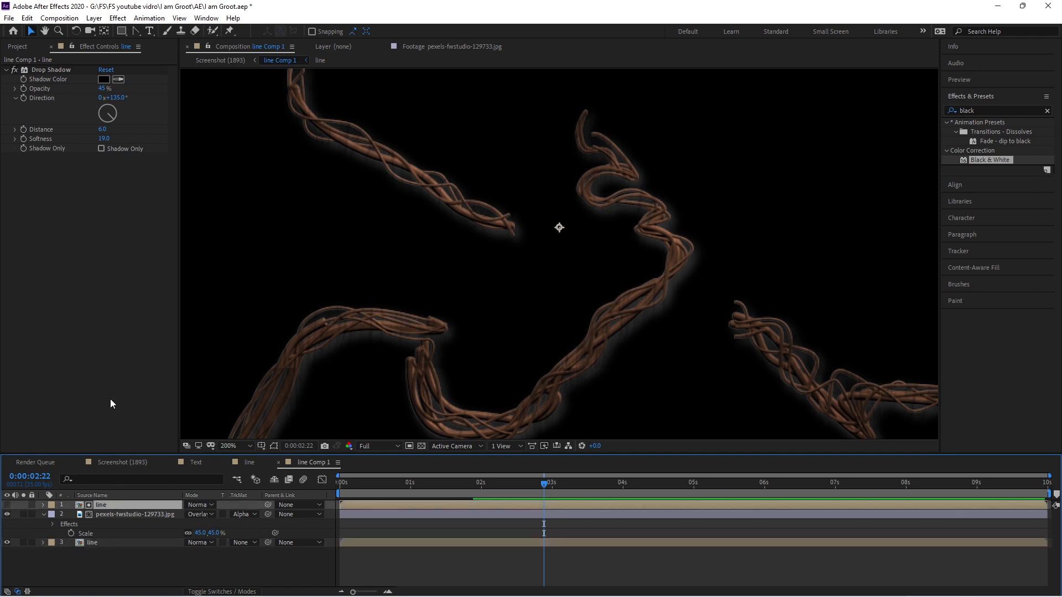
{"action": "left_click", "coordinate": [51, 71]}
{"action": "key", "text": "Delete"}
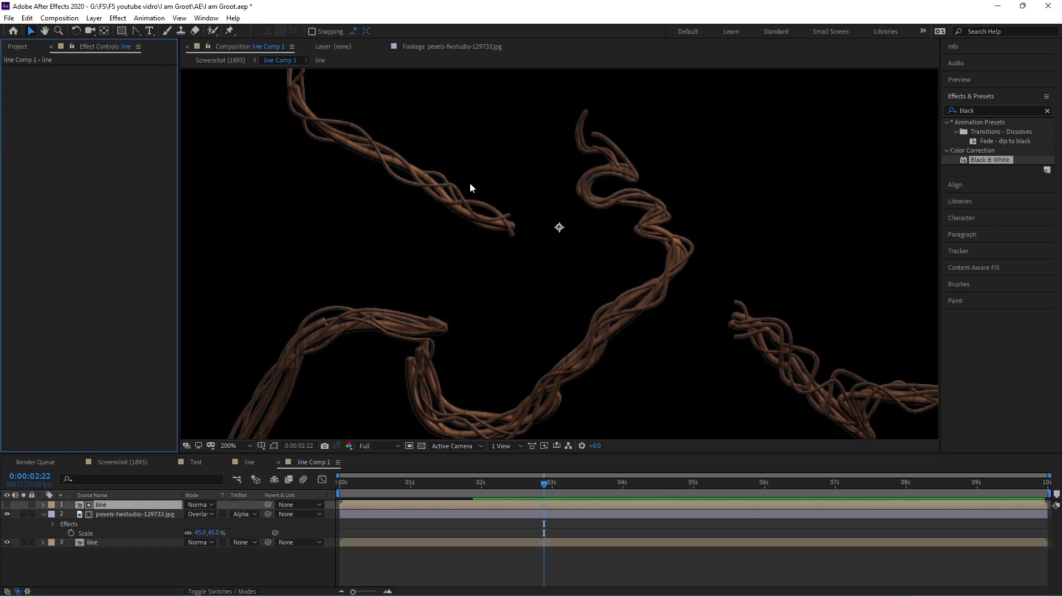
- Examine the vines up close and compare them with the wood texture layer hidden and shown
{"action": "scroll", "coordinate": [470, 213], "scroll_direction": "down", "scroll_amount": 1}
{"action": "scroll", "coordinate": [470, 213], "scroll_direction": "up", "scroll_amount": 1}
{"action": "scroll", "coordinate": [393, 356], "scroll_direction": "down", "scroll_amount": 1}
{"action": "scroll", "coordinate": [464, 359], "scroll_direction": "up", "scroll_amount": 2}
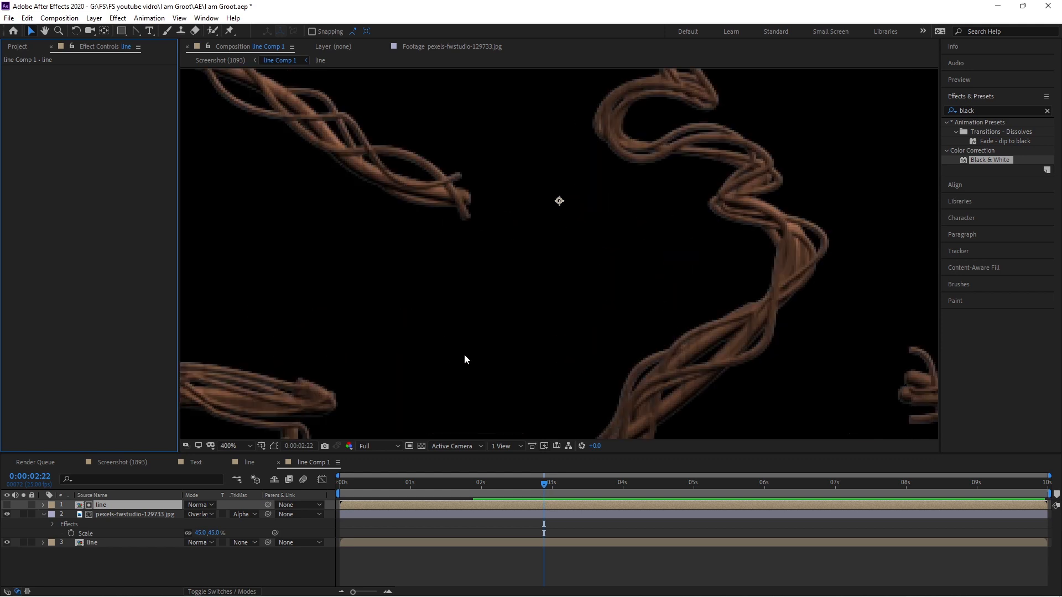
{"action": "scroll", "coordinate": [464, 359], "scroll_direction": "down", "scroll_amount": 1}
{"action": "scroll", "coordinate": [464, 359], "scroll_direction": "up", "scroll_amount": 1}
{"action": "scroll", "coordinate": [509, 277], "scroll_direction": "up", "scroll_amount": 1}
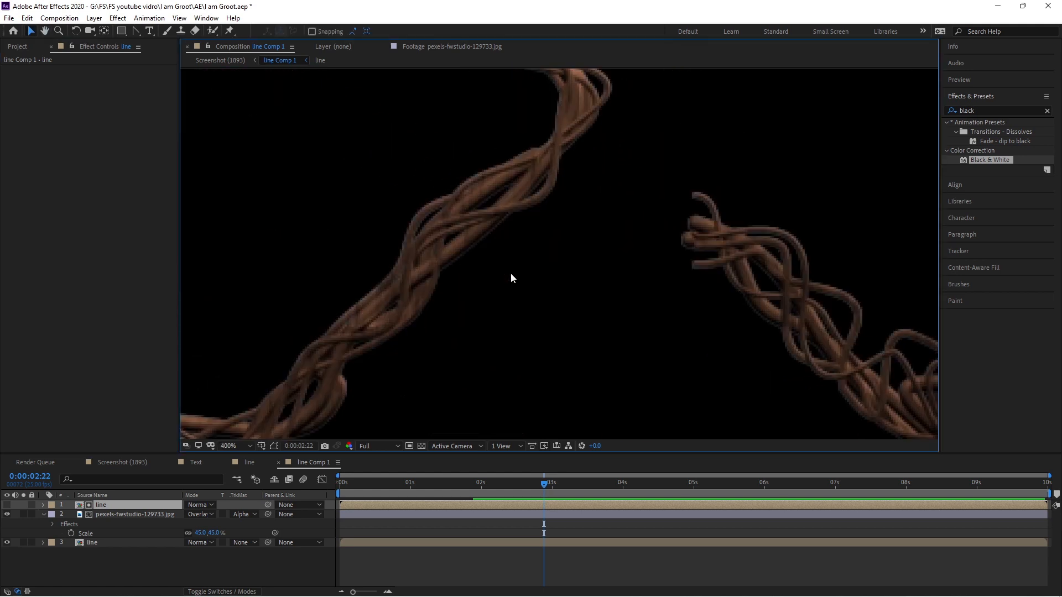
{"action": "left_click_drag", "start_coordinate": [759, 322], "coordinate": [446, 240]}
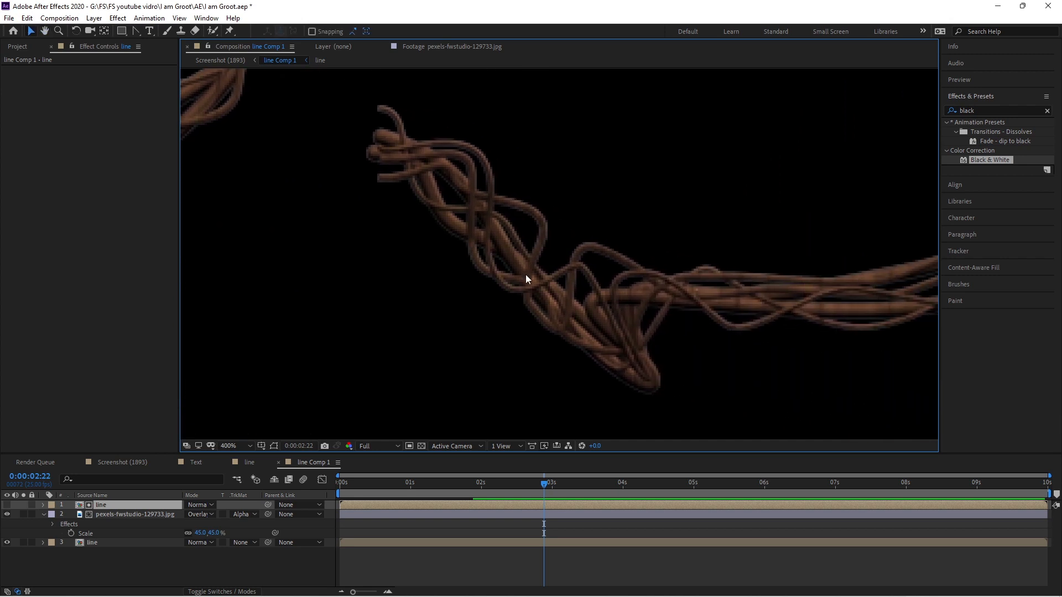
{"action": "left_click_drag", "start_coordinate": [533, 294], "coordinate": [520, 294]}
{"action": "scroll", "coordinate": [479, 299], "scroll_direction": "down", "scroll_amount": 2}
{"action": "scroll", "coordinate": [650, 372], "scroll_direction": "down", "scroll_amount": 2}
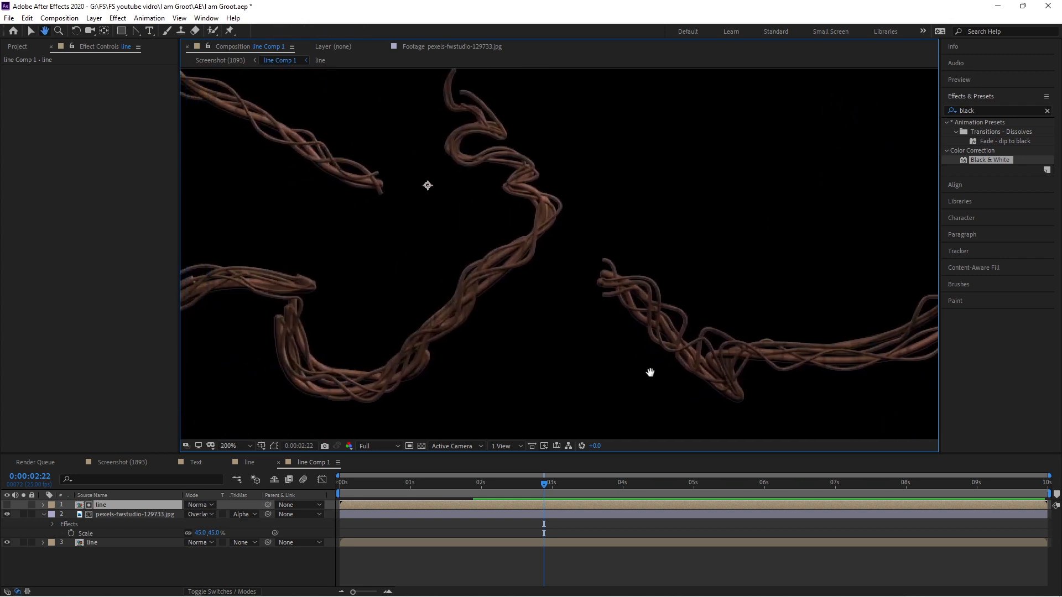
{"action": "scroll", "coordinate": [470, 310], "scroll_direction": "up", "scroll_amount": 1}
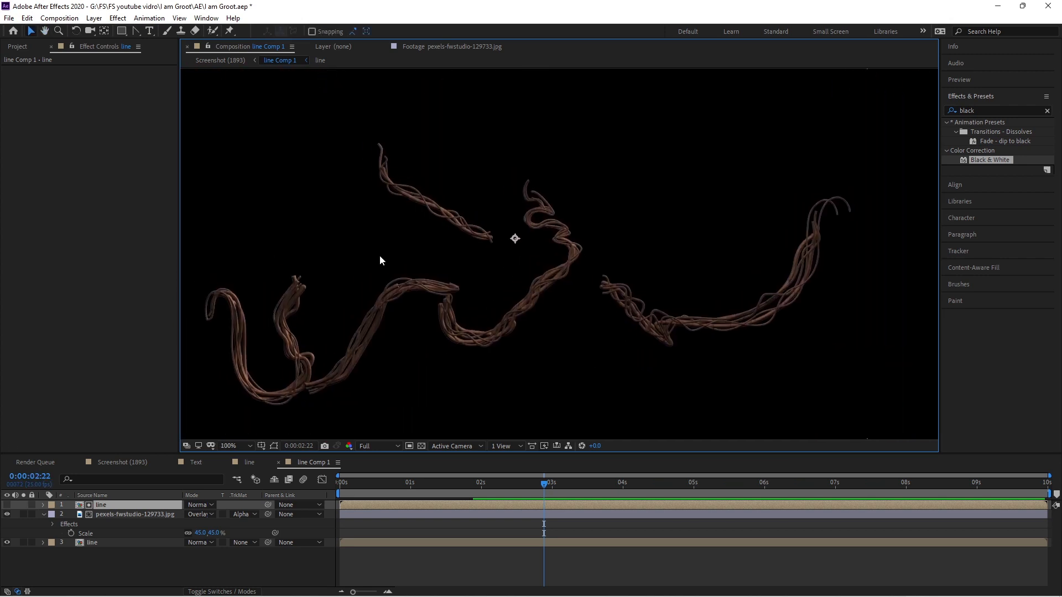
{"action": "scroll", "coordinate": [382, 258], "scroll_direction": "up", "scroll_amount": 1}
{"action": "left_click", "coordinate": [7, 515]}
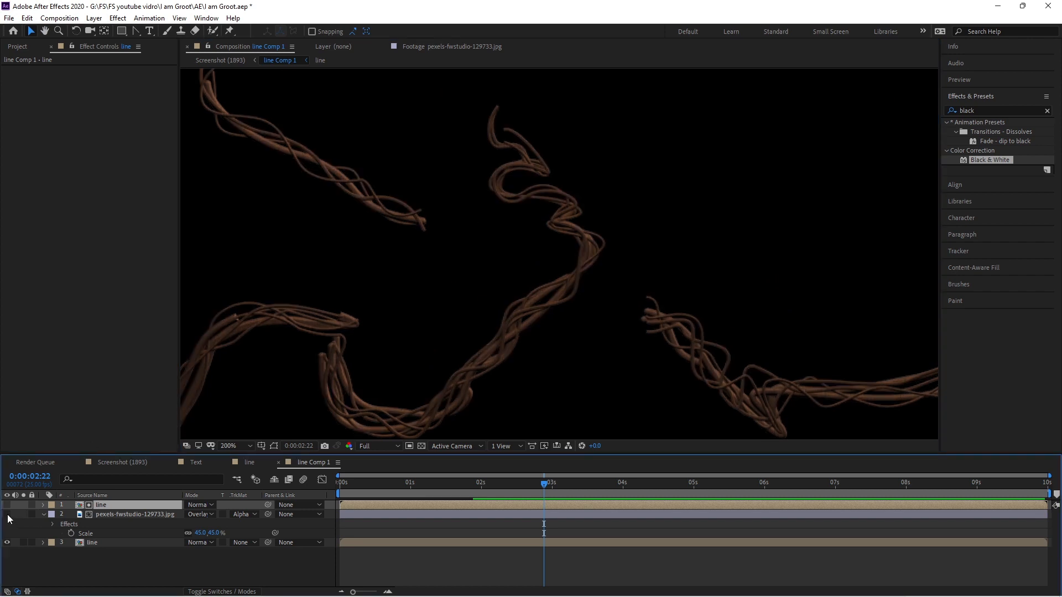
{"action": "left_click", "coordinate": [7, 514]}
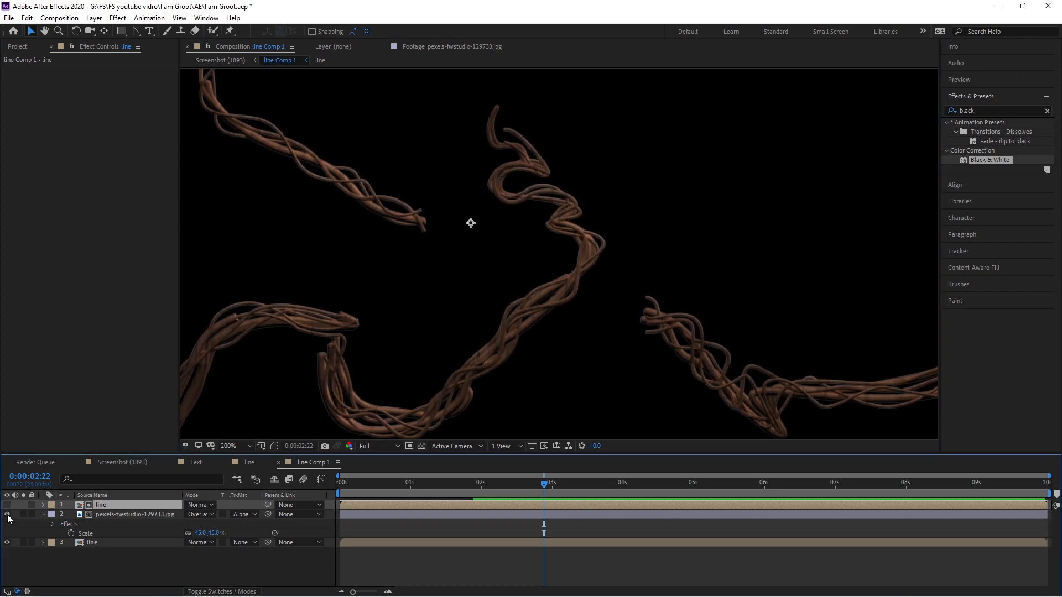
- Apply Levels to the wood texture with Input Black at 34 and Gamma at 0.80
{"action": "left_click", "coordinate": [150, 512]}
{"action": "left_click", "coordinate": [991, 110]}
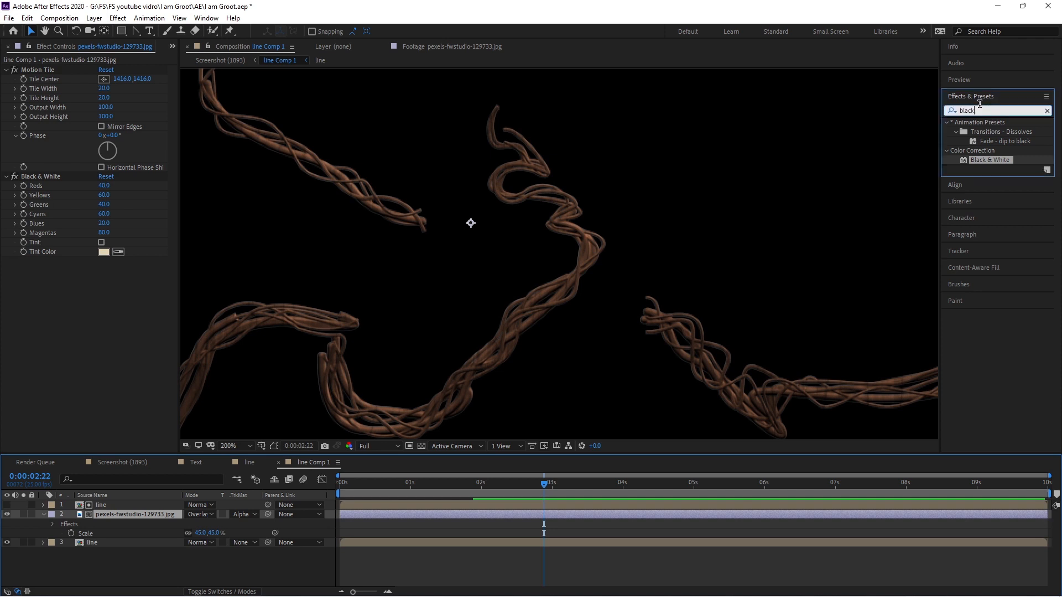
{"action": "type", "text": "l"}
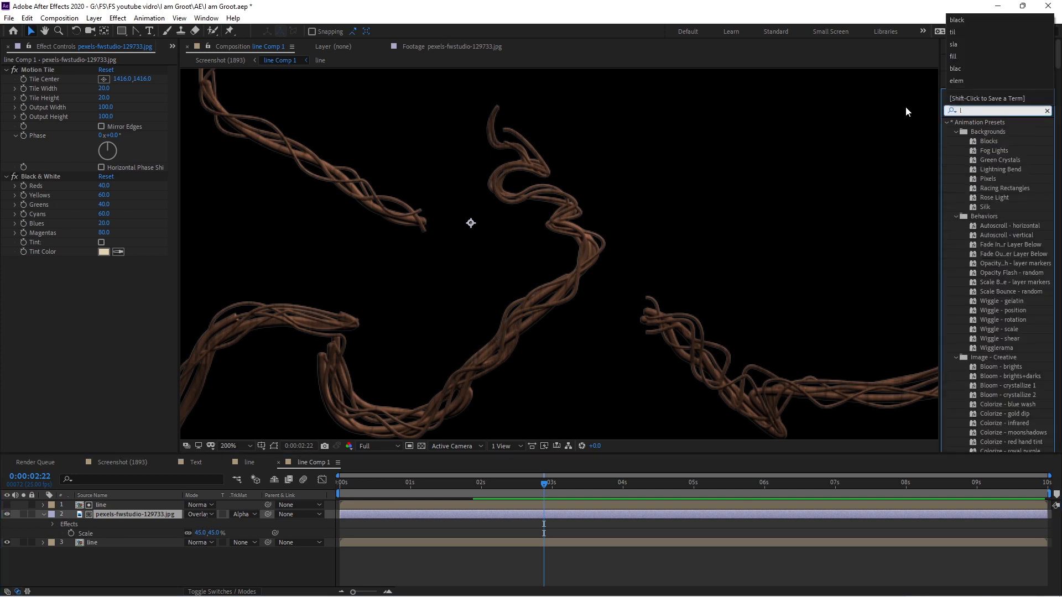
{"action": "type", "text": "ev"}
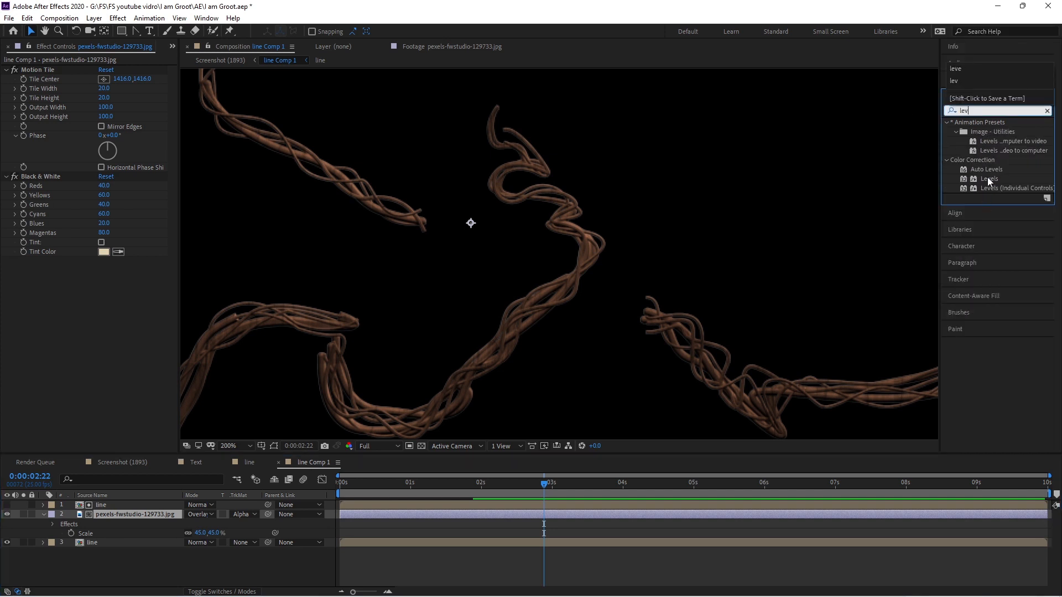
{"action": "left_click_drag", "start_coordinate": [987, 180], "coordinate": [138, 303]}
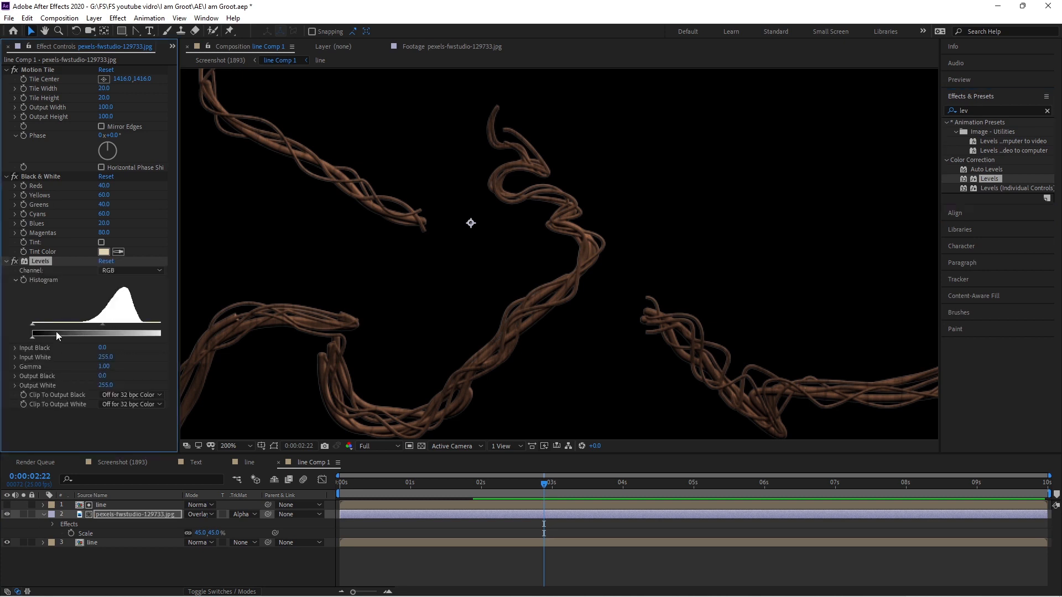
{"action": "left_click_drag", "start_coordinate": [36, 324], "coordinate": [52, 323]}
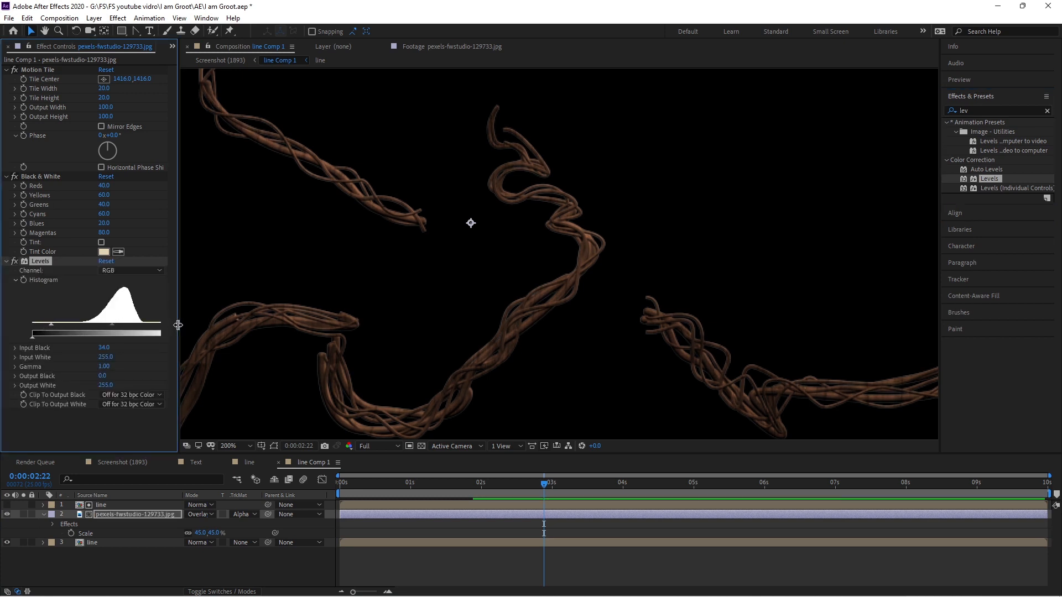
{"action": "left_click_drag", "start_coordinate": [177, 325], "coordinate": [207, 326]}
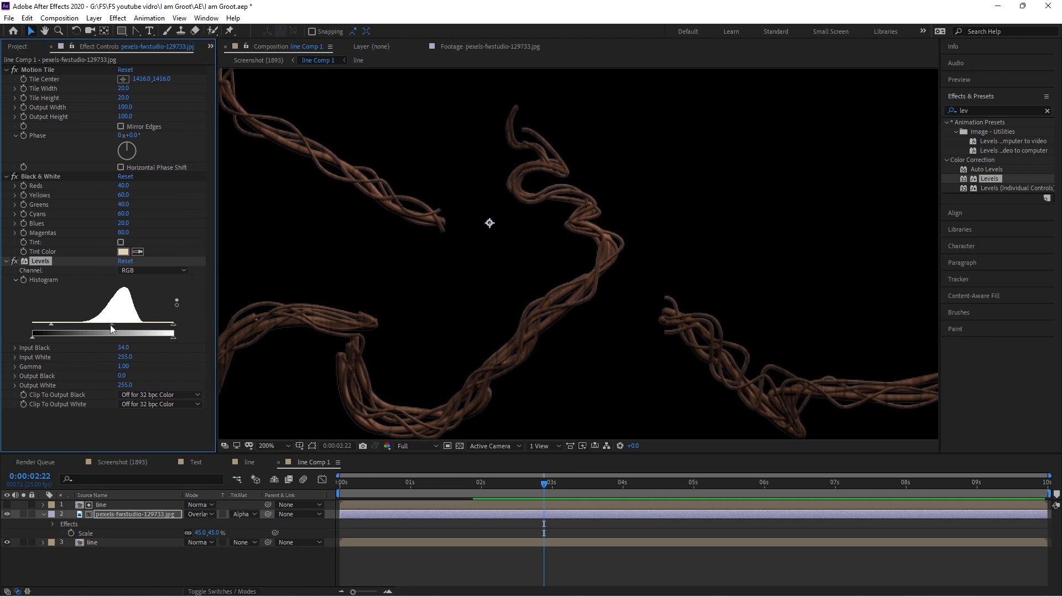
{"action": "left_click_drag", "start_coordinate": [110, 326], "coordinate": [121, 325]}
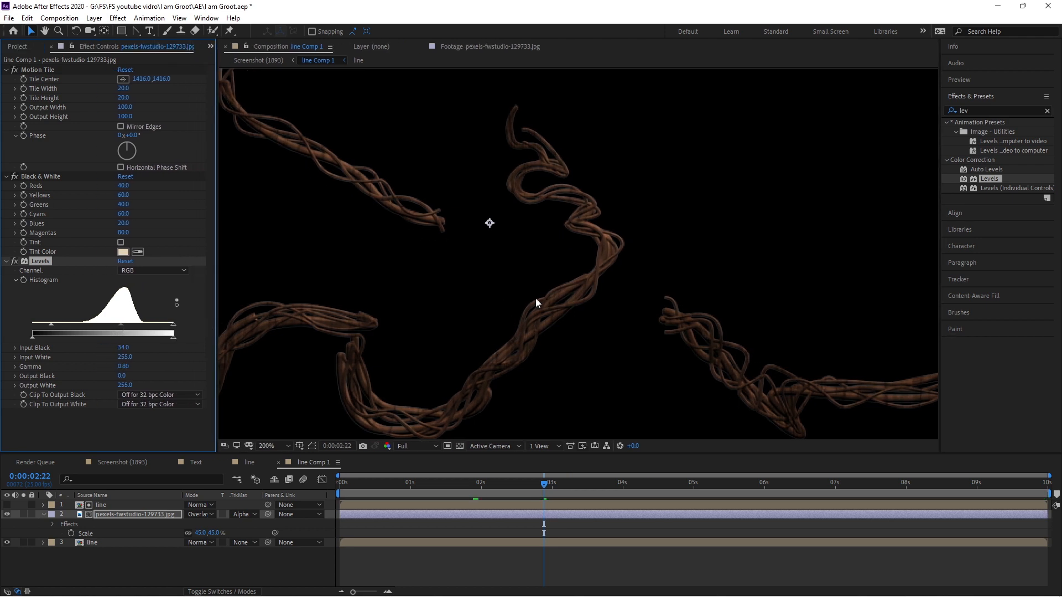
- Inspect the vines near the lower curl with the Levels-adjusted wood texture turned off and on
{"action": "key", "text": "comma"}
{"action": "key", "text": "period"}
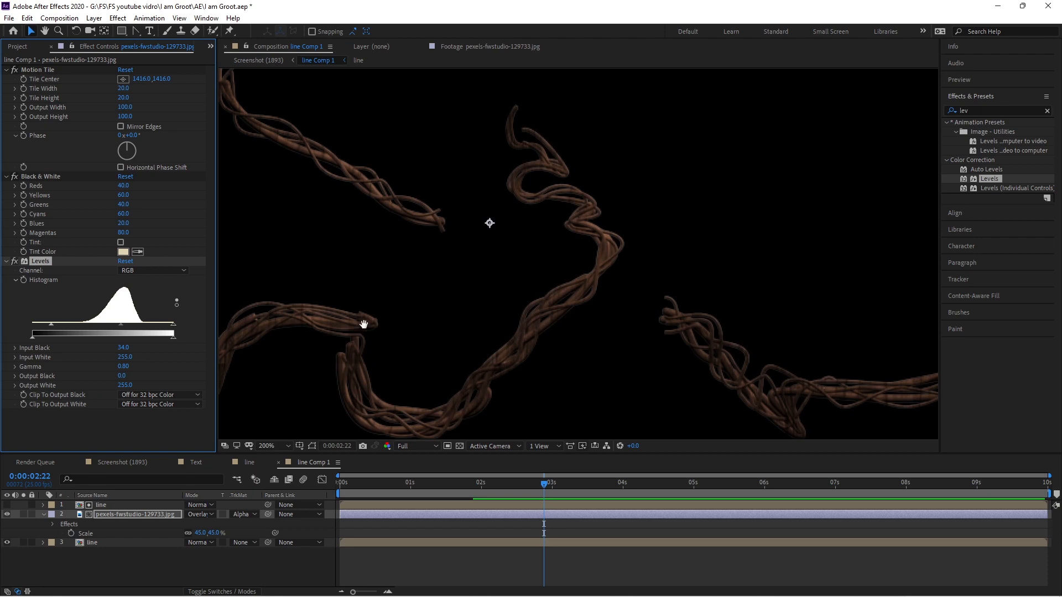
{"action": "left_click_drag", "start_coordinate": [364, 324], "coordinate": [840, 164]}
{"action": "scroll", "coordinate": [521, 224], "scroll_direction": "up", "scroll_amount": 2}
{"action": "scroll", "coordinate": [521, 226], "scroll_direction": "down", "scroll_amount": 2}
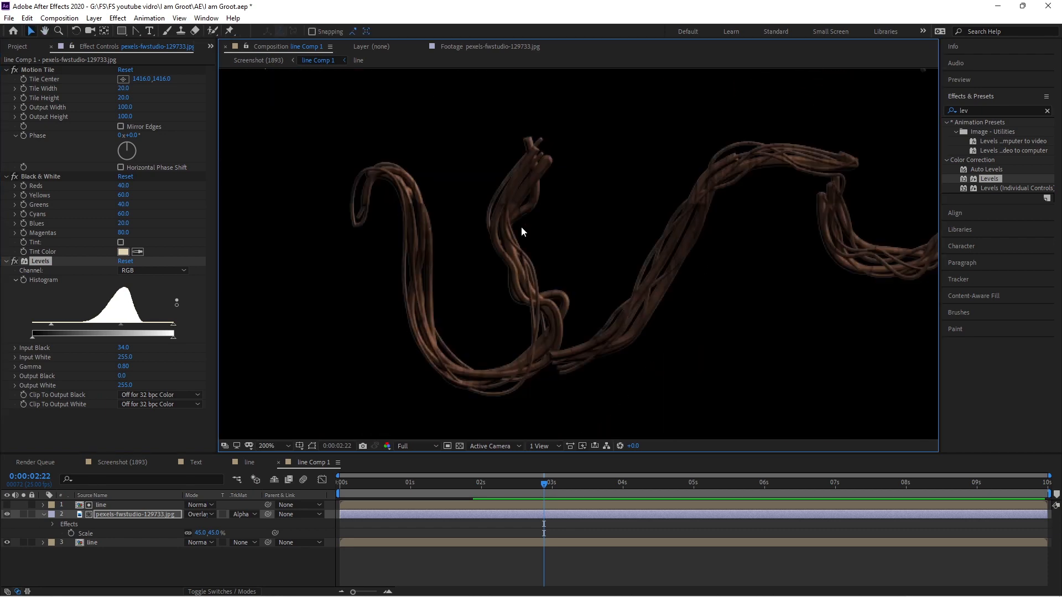
{"action": "left_click_drag", "start_coordinate": [526, 256], "coordinate": [410, 275]}
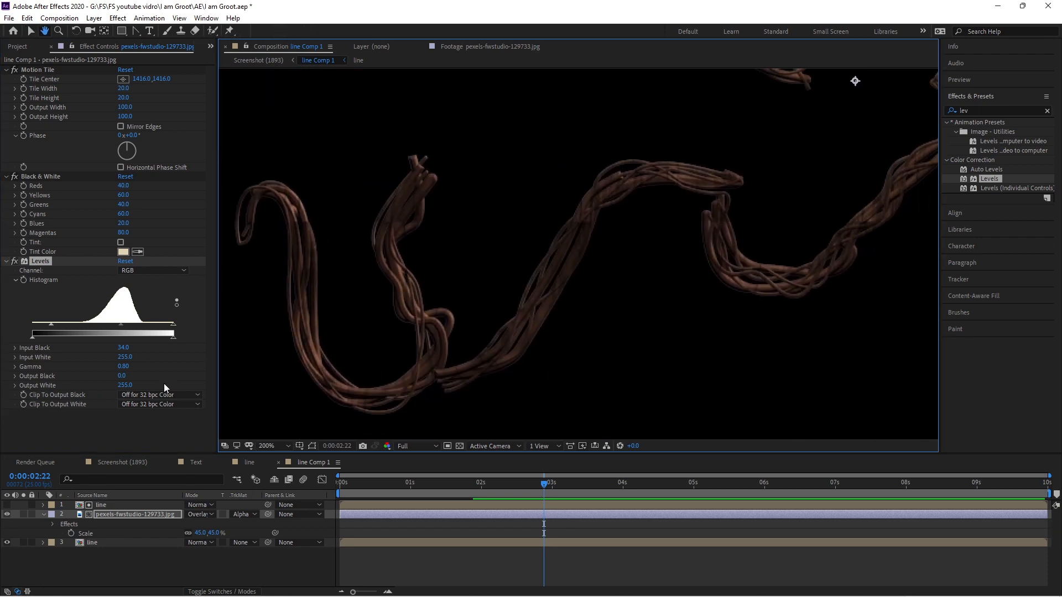
{"action": "left_click", "coordinate": [7, 514]}
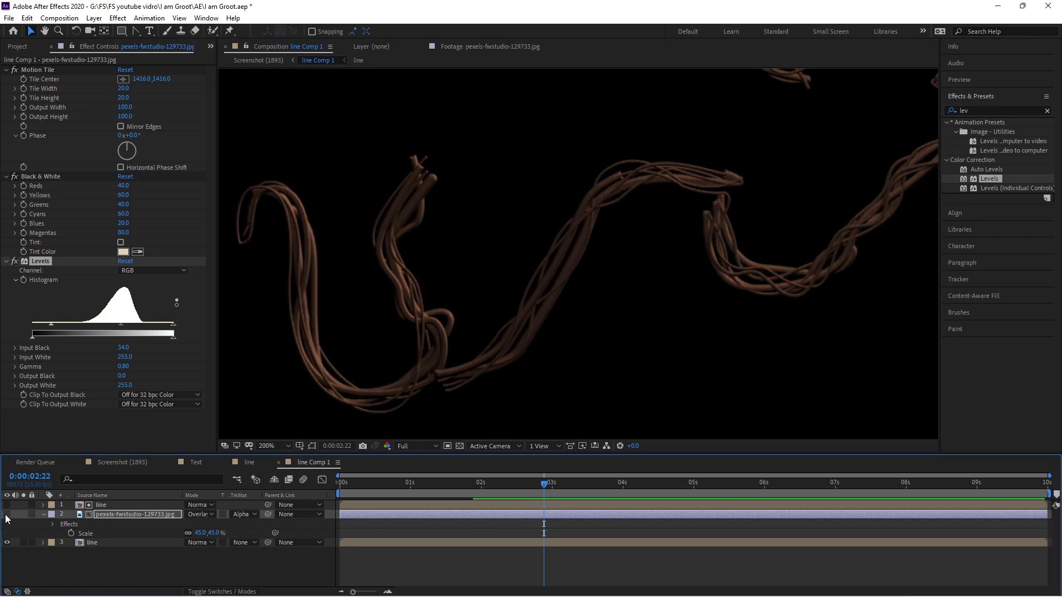
{"action": "left_click", "coordinate": [7, 514]}
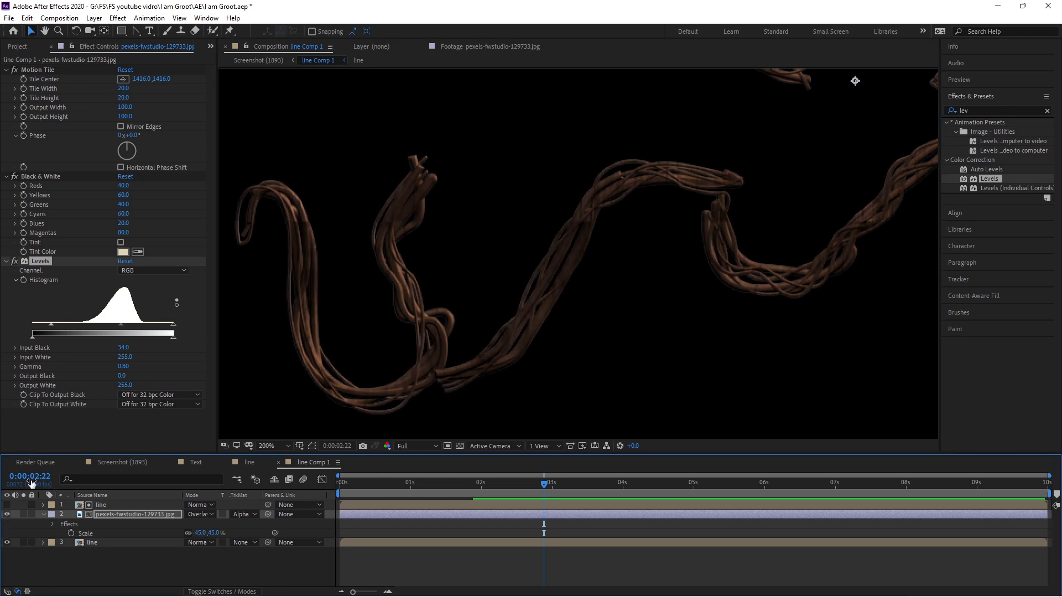
- Return to the Screenshot (1893) composition and deselect its layers to view the full title
{"action": "left_click", "coordinate": [253, 461]}
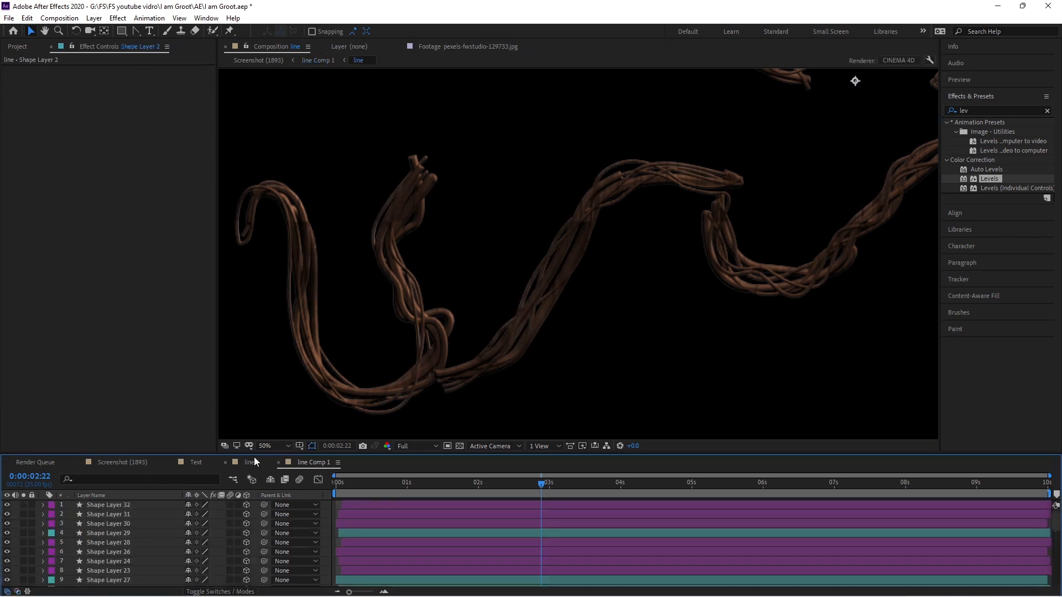
{"action": "left_click", "coordinate": [138, 462]}
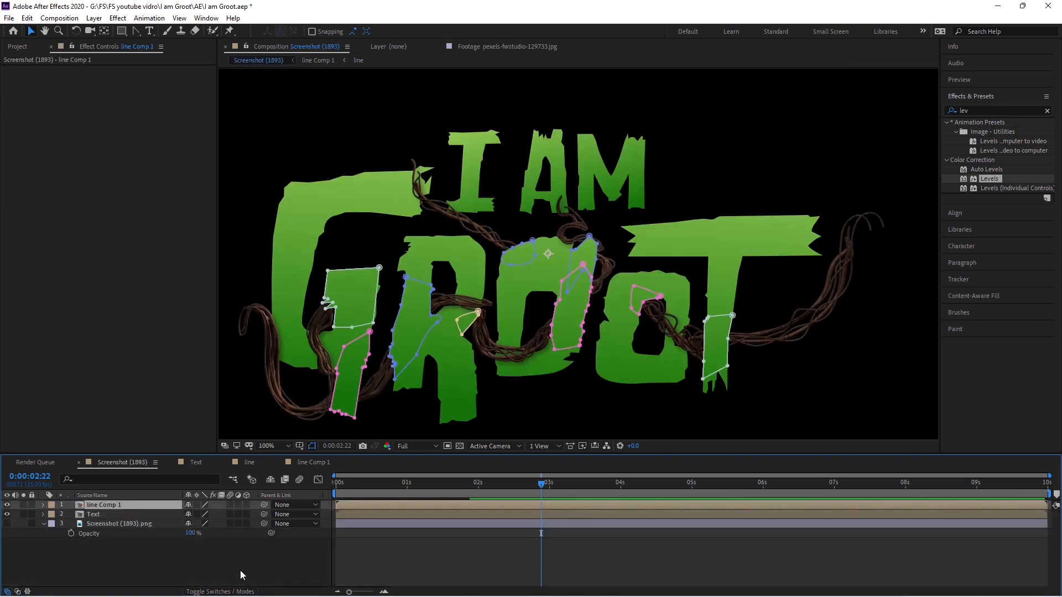
{"action": "left_click", "coordinate": [255, 549]}
{"action": "left_click_drag", "start_coordinate": [550, 266], "coordinate": [519, 271]}
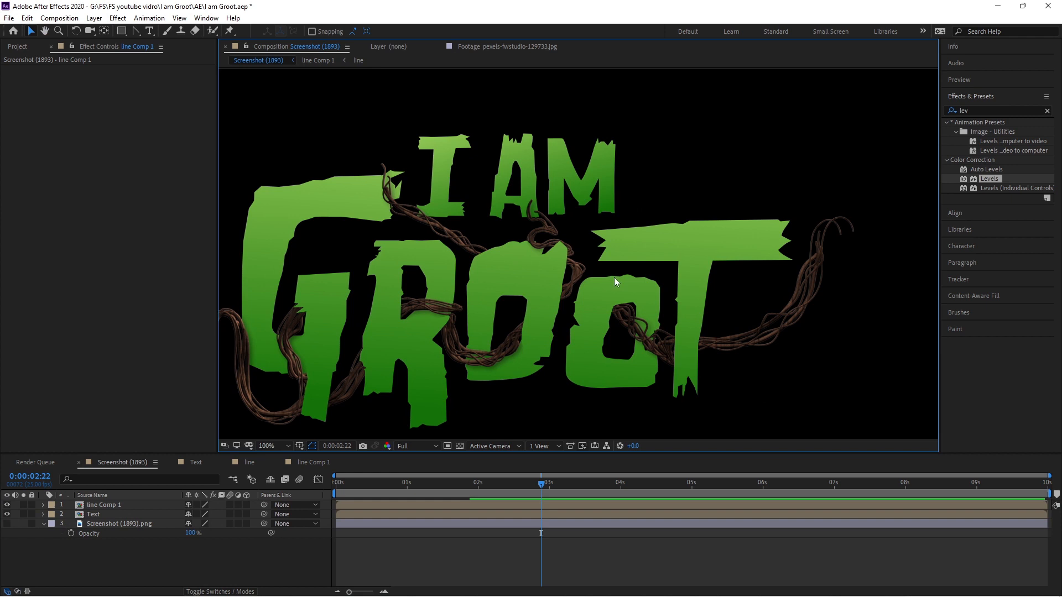
- Duplicate the Text layer and scale the lower copy to 98%
{"action": "left_click", "coordinate": [127, 515]}
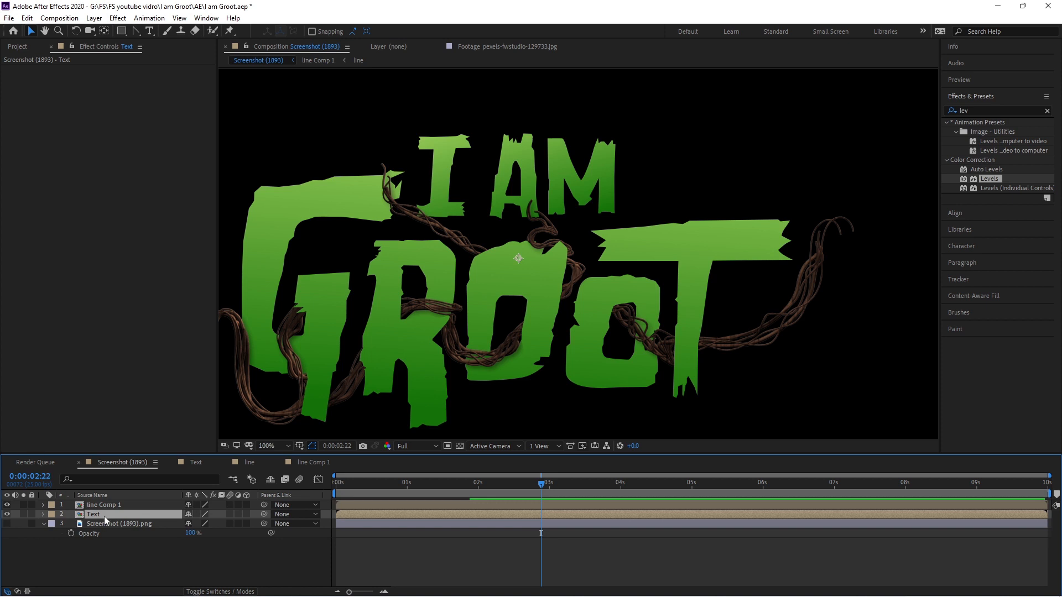
{"action": "key", "text": "ctrl+d"}
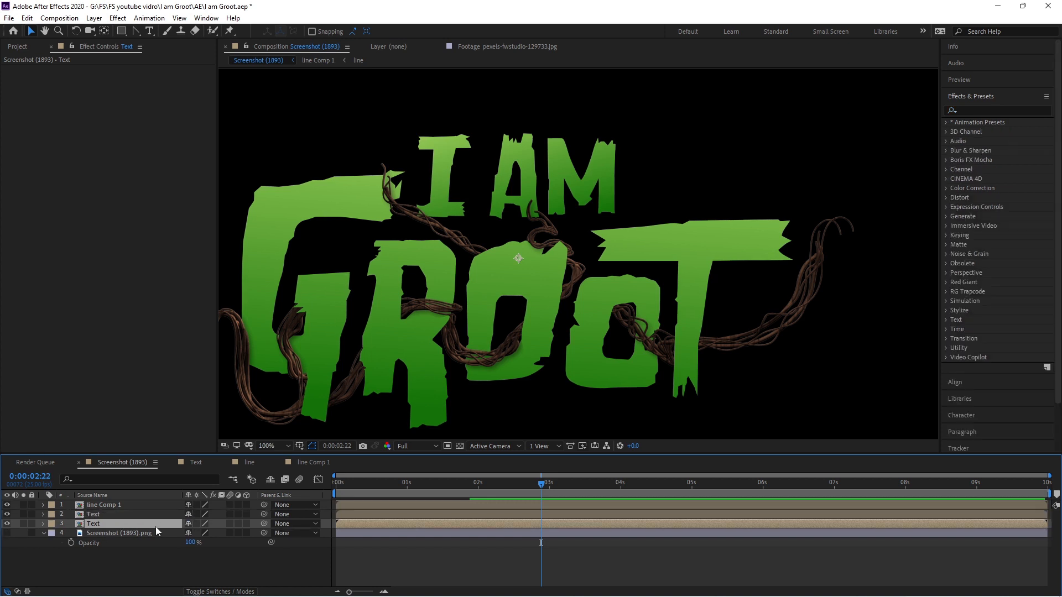
{"action": "key", "text": "s"}
{"action": "left_click", "coordinate": [216, 532]}
{"action": "type", "text": "9"}
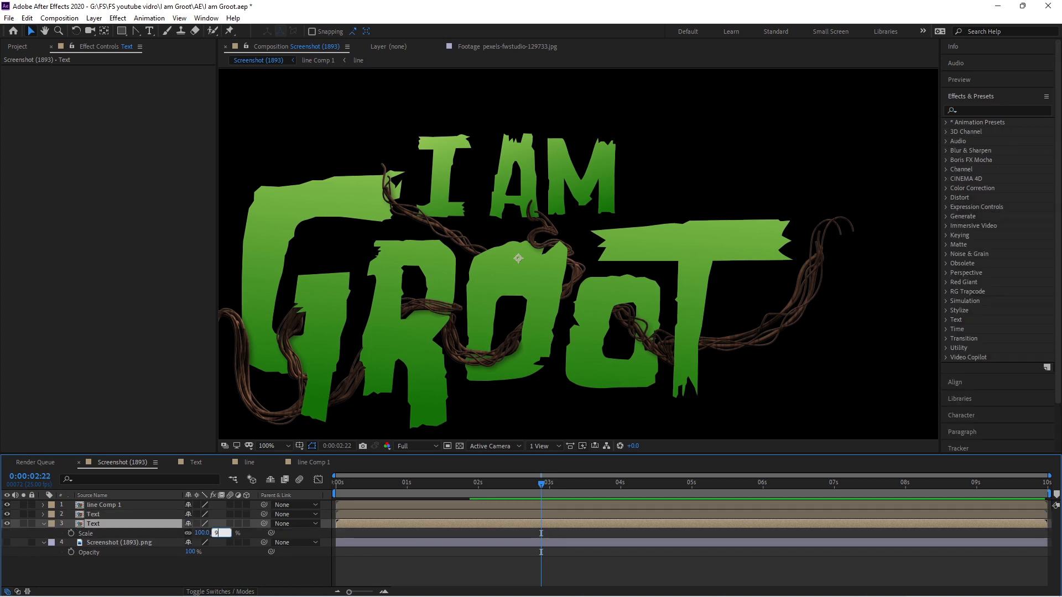
{"action": "type", "text": "8"}
{"action": "key", "text": "Return"}
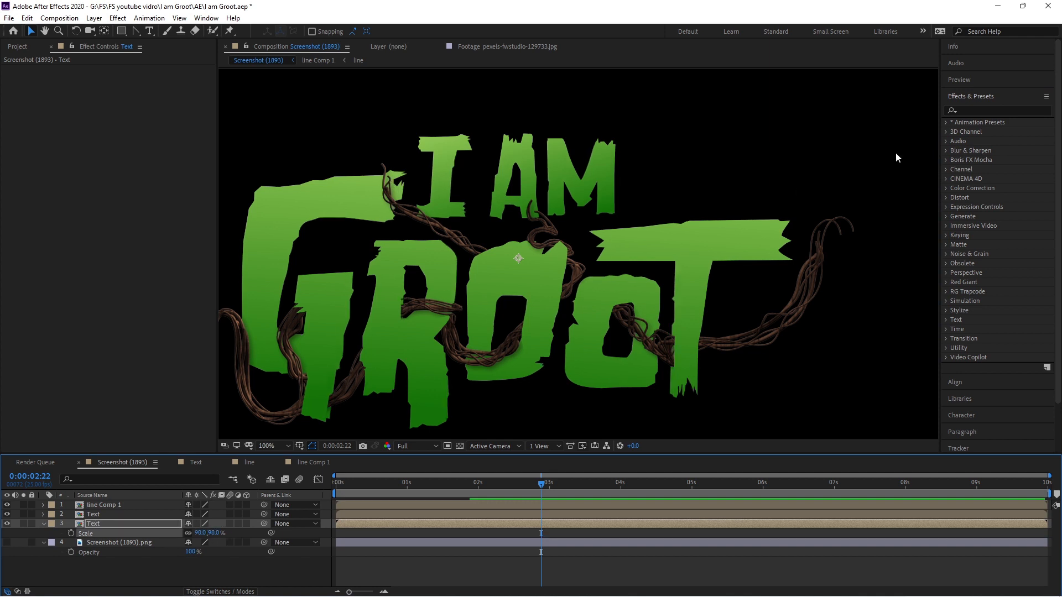
- Apply Gradient Ramp to the lower Text layer and set its Start Color to very dark green 0C1A00
{"action": "left_click", "coordinate": [985, 110]}
{"action": "type", "text": "grad"}
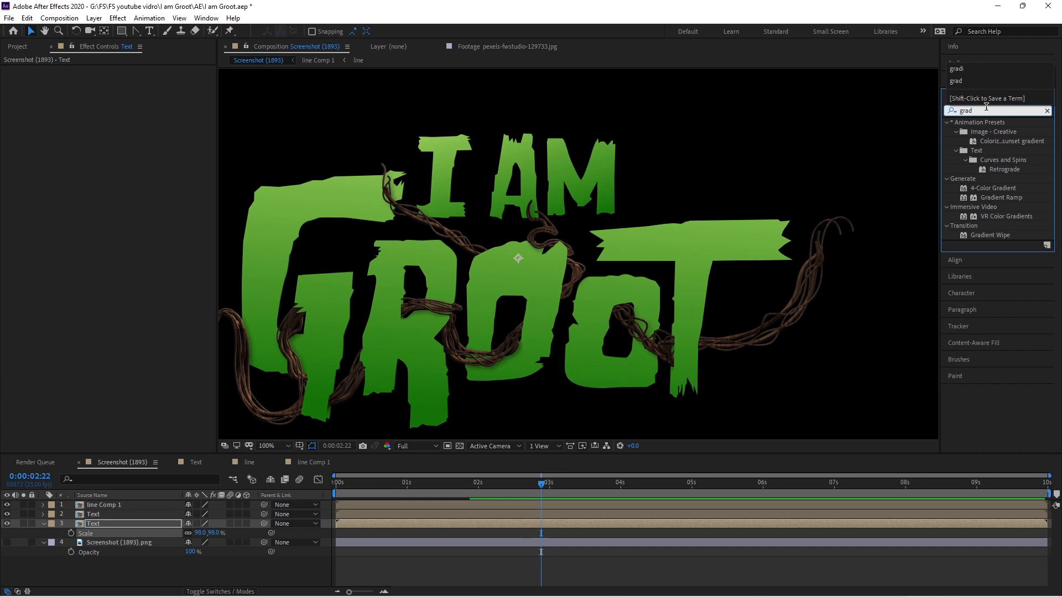
{"action": "double_click", "coordinate": [1001, 195]}
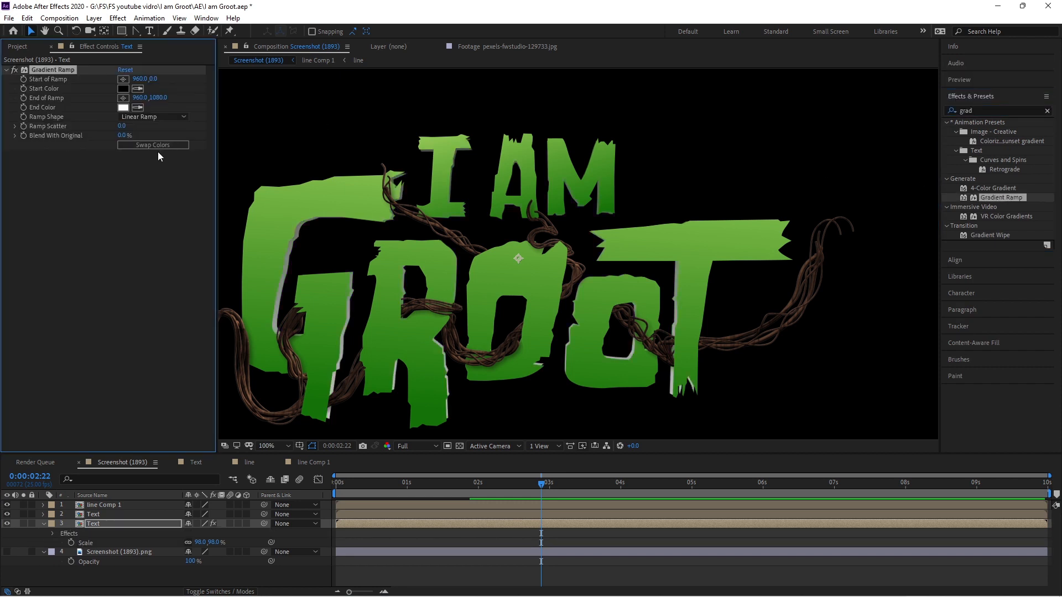
{"action": "left_click", "coordinate": [368, 179]}
{"action": "left_click", "coordinate": [122, 89]}
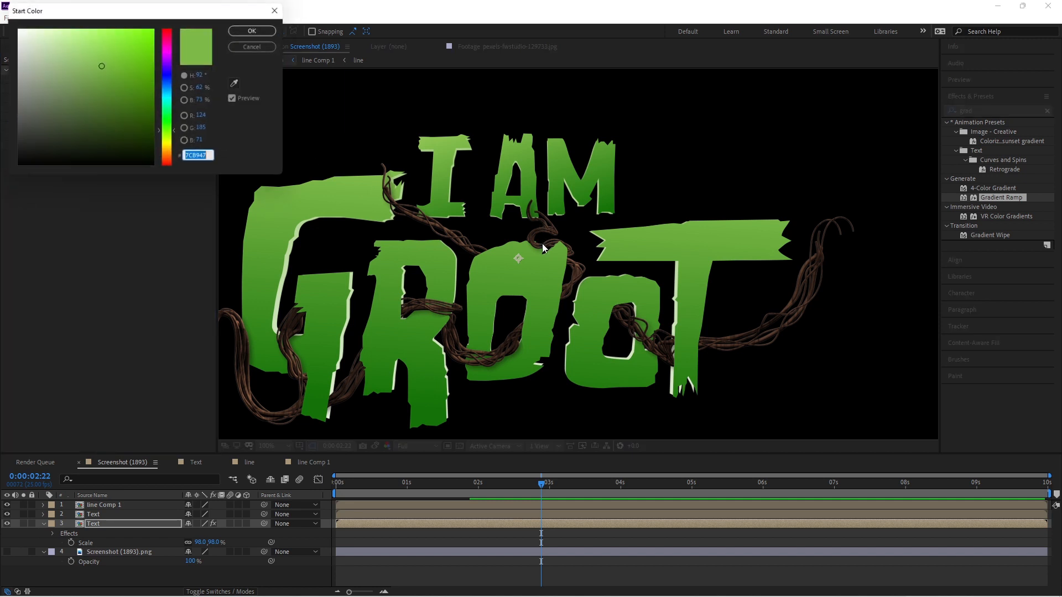
{"action": "left_click_drag", "start_coordinate": [100, 67], "coordinate": [155, 154]}
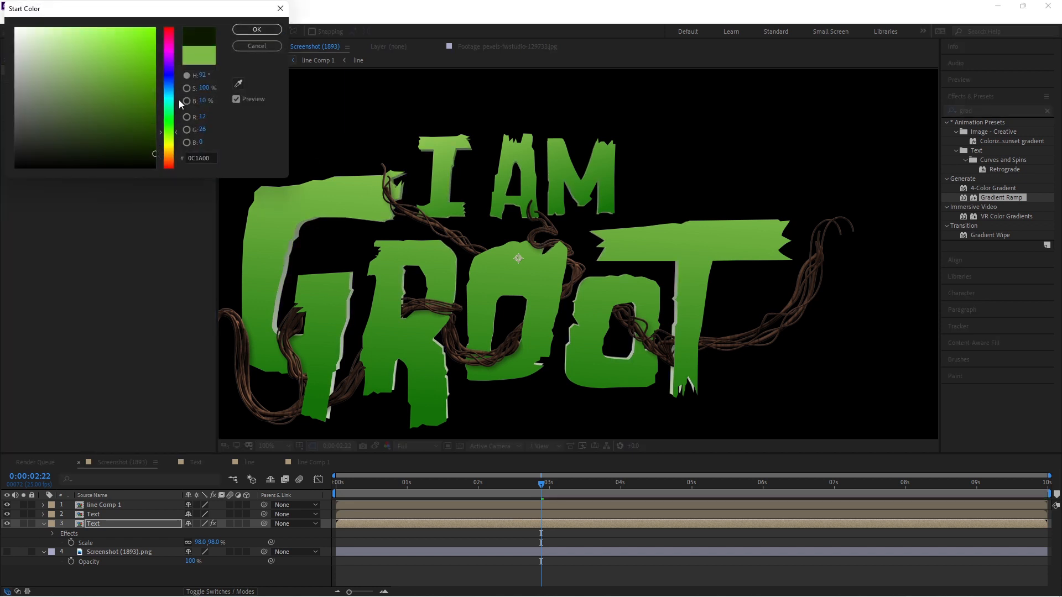
{"action": "left_click", "coordinate": [255, 29]}
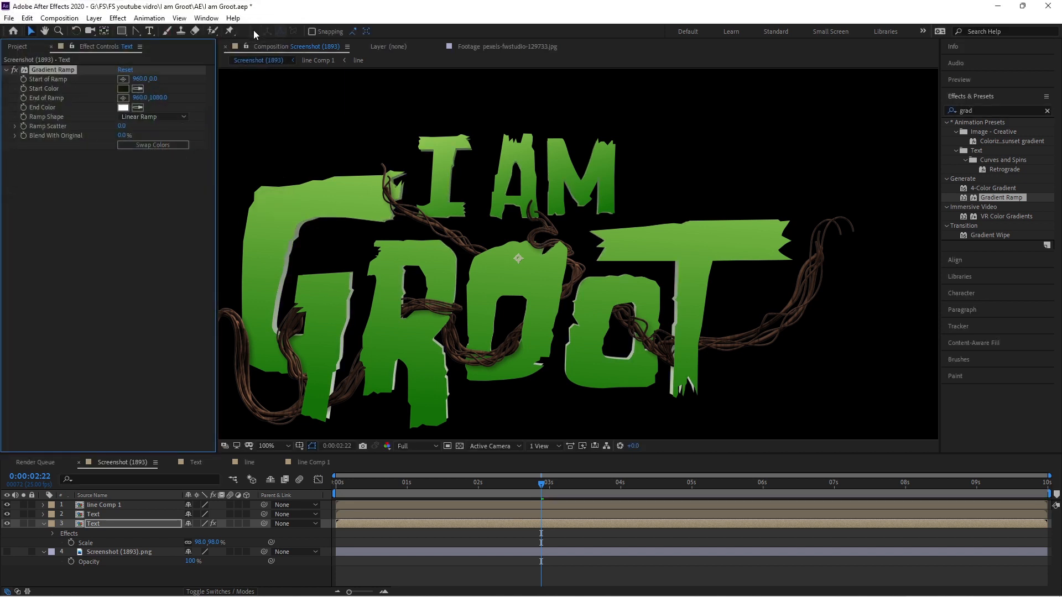
- Set the Gradient Ramp's End Color to a near-black shade and turn on the composition's transparency grid
{"action": "left_click", "coordinate": [122, 107]}
{"action": "left_click_drag", "start_coordinate": [100, 130], "coordinate": [156, 163]}
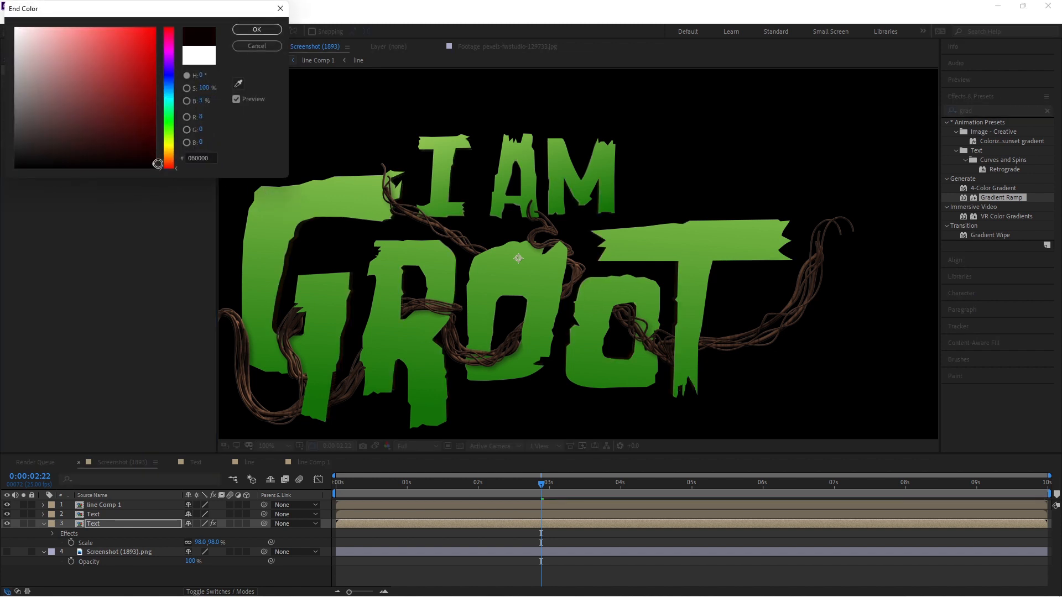
{"action": "left_click", "coordinate": [257, 29]}
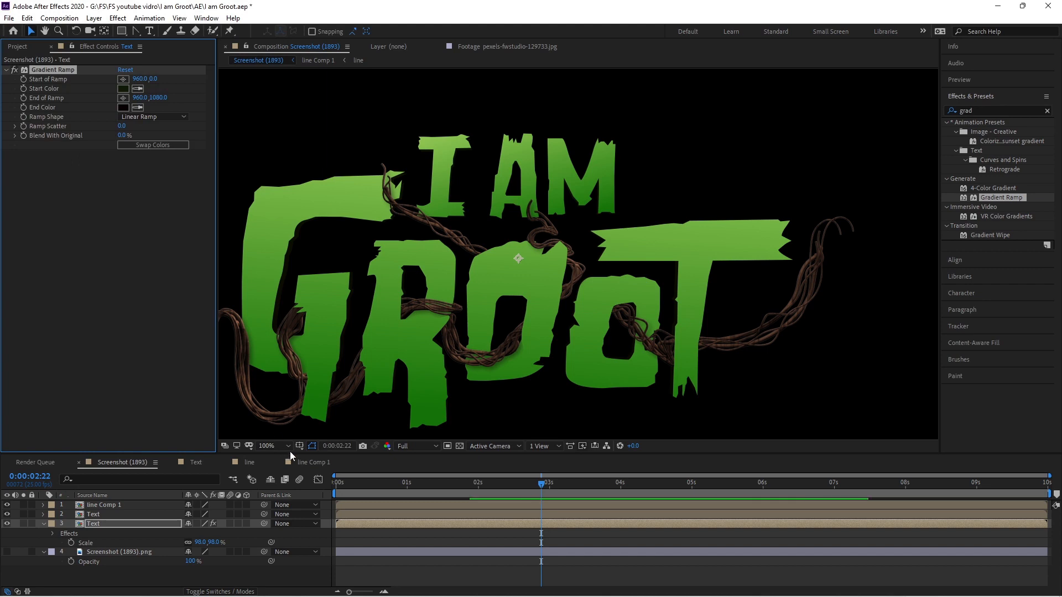
{"action": "left_click", "coordinate": [460, 445]}
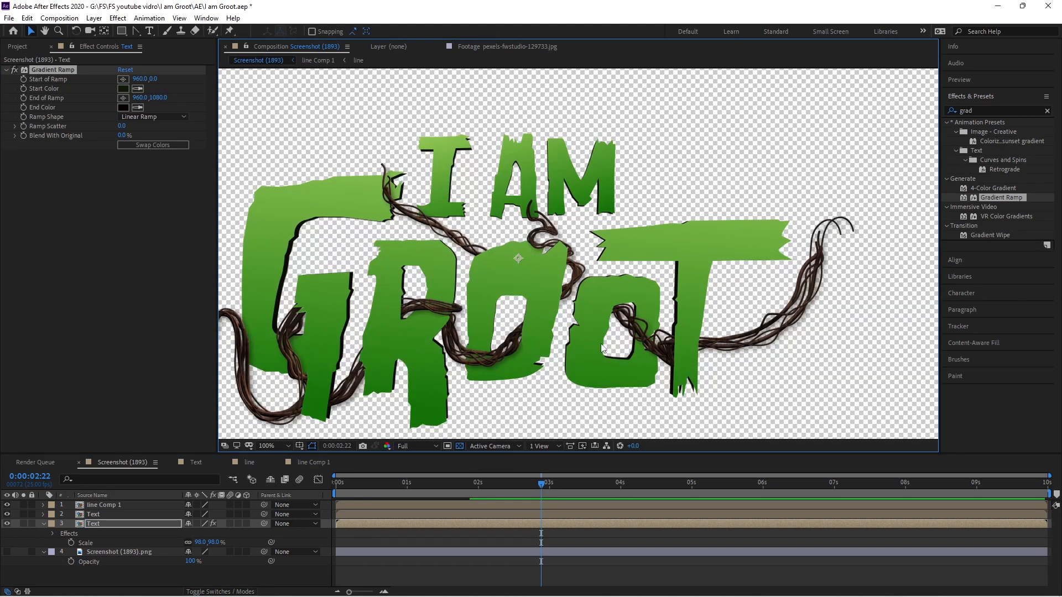
- Apply the Bevel Alpha effect to the upper Text layer
{"action": "left_click", "coordinate": [111, 523]}
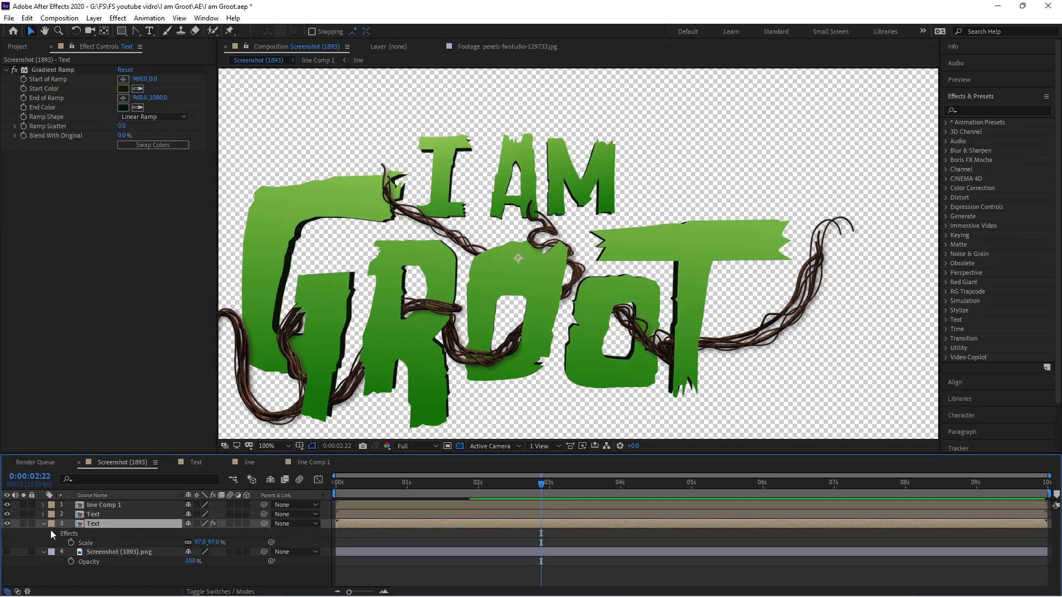
{"action": "left_click", "coordinate": [43, 523]}
{"action": "left_click", "coordinate": [105, 514]}
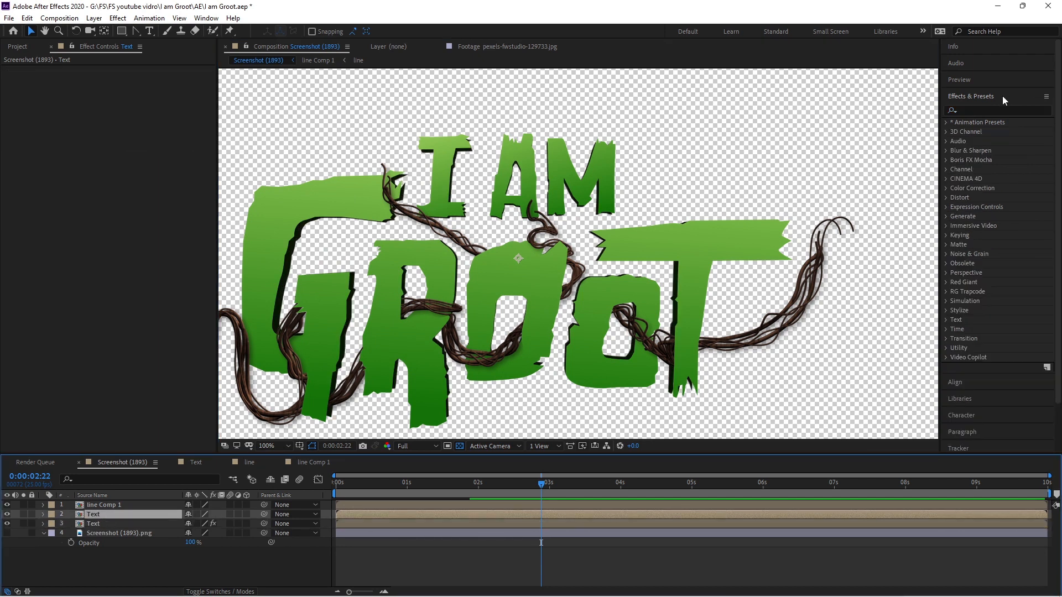
{"action": "left_click", "coordinate": [986, 109]}
{"action": "type", "text": "bev"}
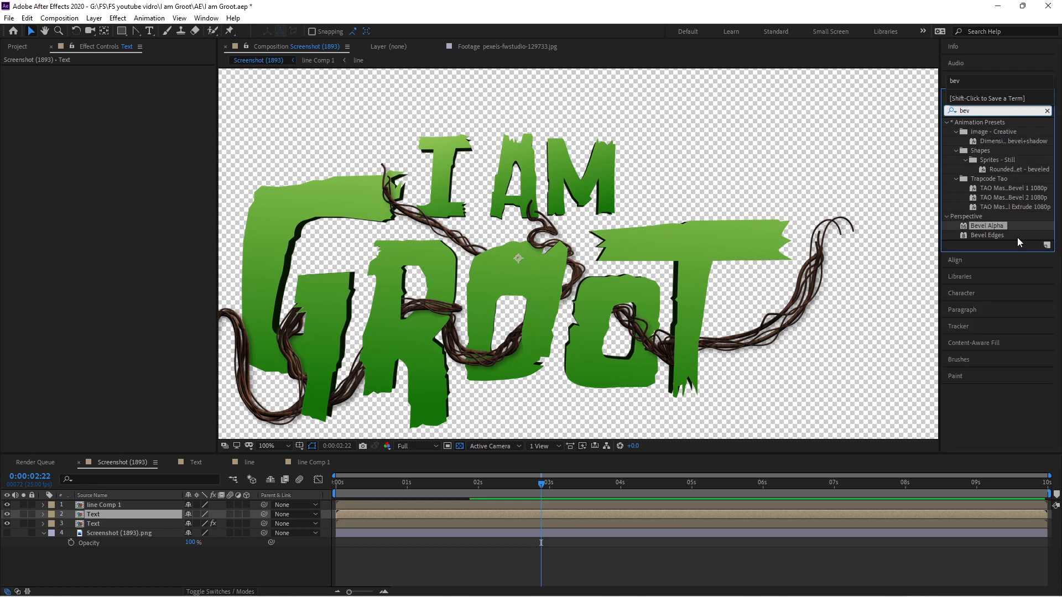
{"action": "double_click", "coordinate": [990, 226]}
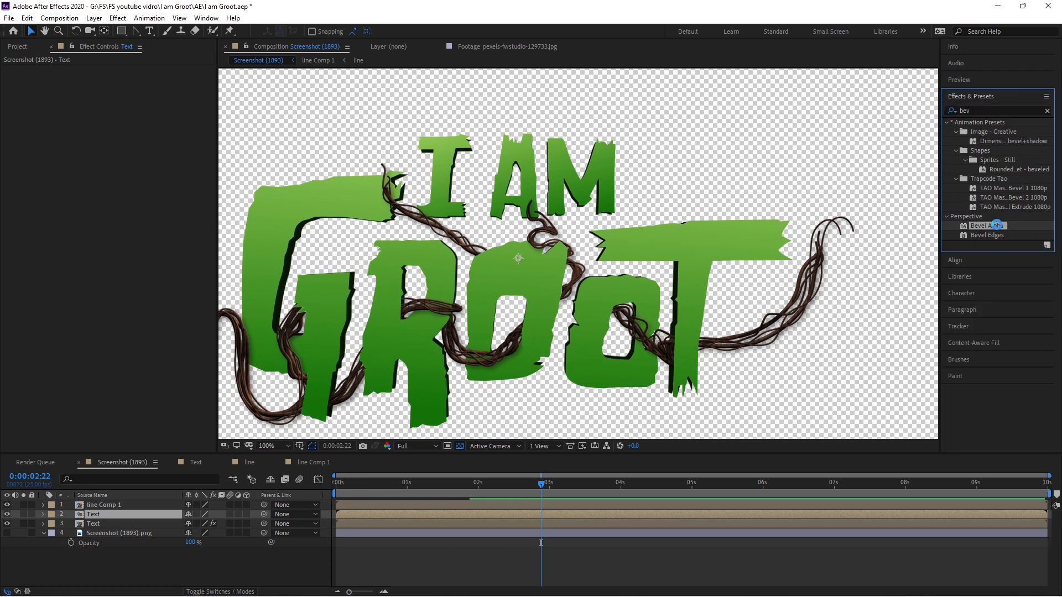
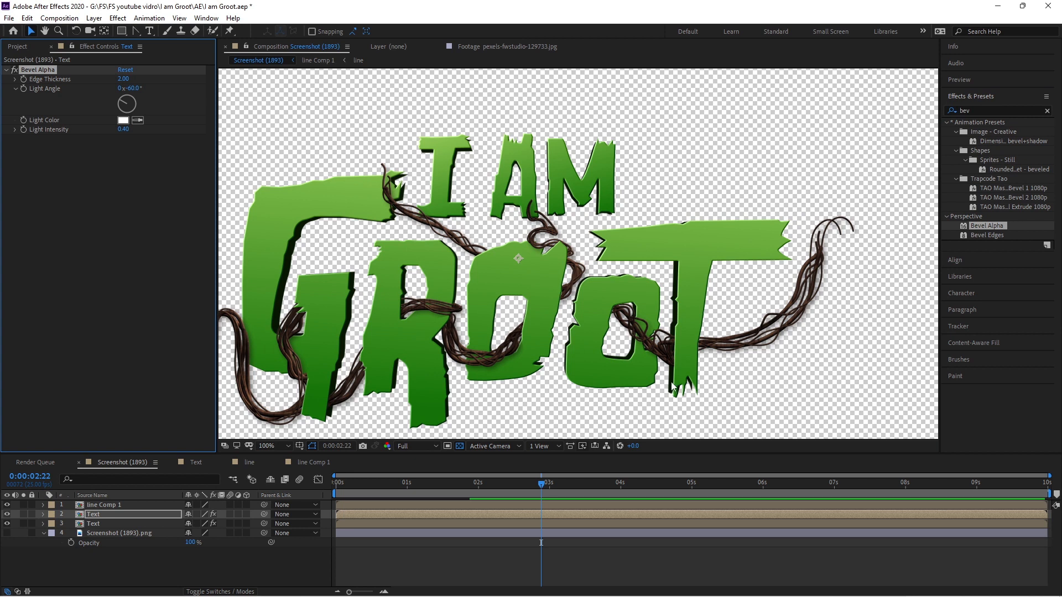
- Set the scale of the lower, dark gradient Text layer to 98%
{"action": "left_click", "coordinate": [130, 524]}
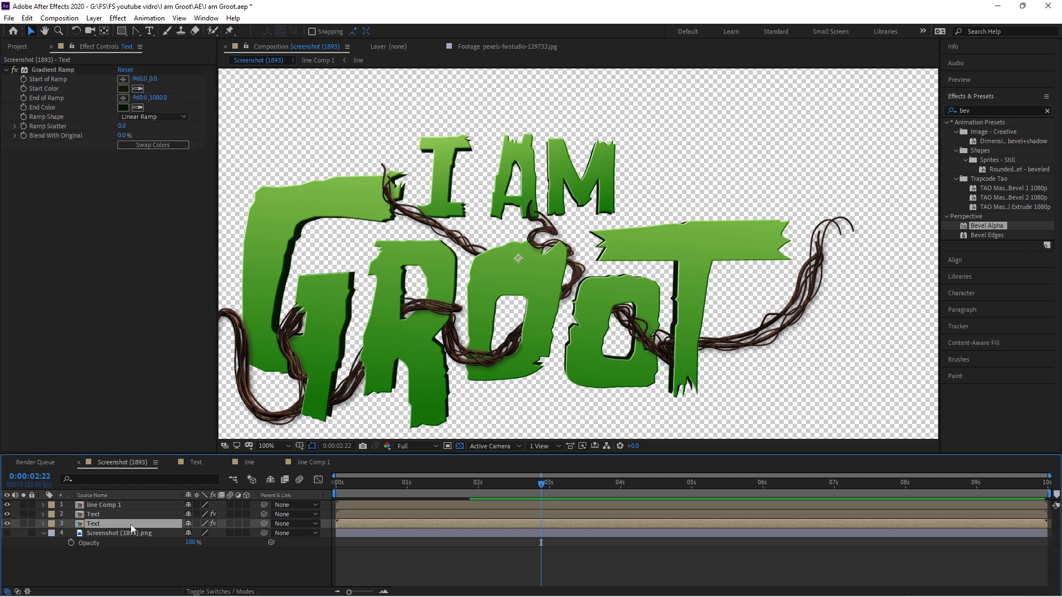
{"action": "key", "text": "s"}
{"action": "left_click", "coordinate": [212, 533]}
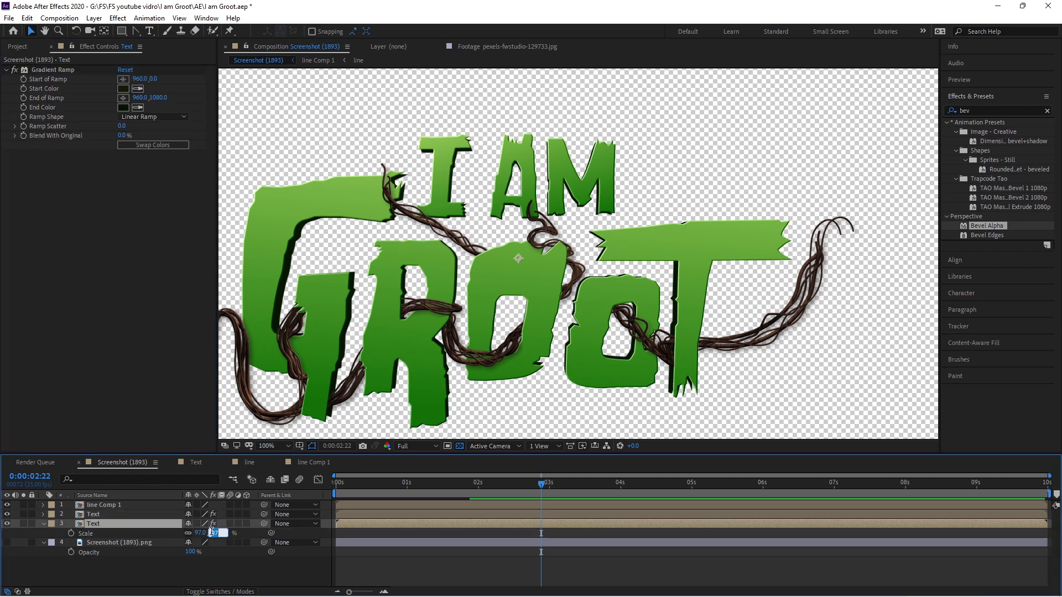
{"action": "type", "text": "98"}
{"action": "key", "text": "Return"}
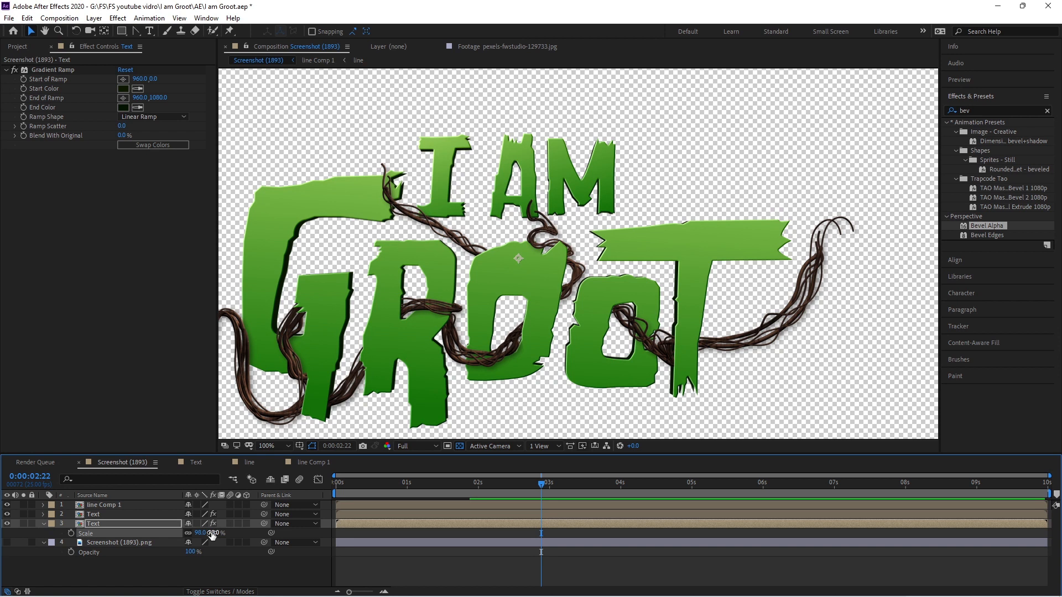
- Check the beveled title up close and in full frame, and save the project
{"action": "left_click", "coordinate": [263, 577]}
{"action": "key", "text": "comma"}
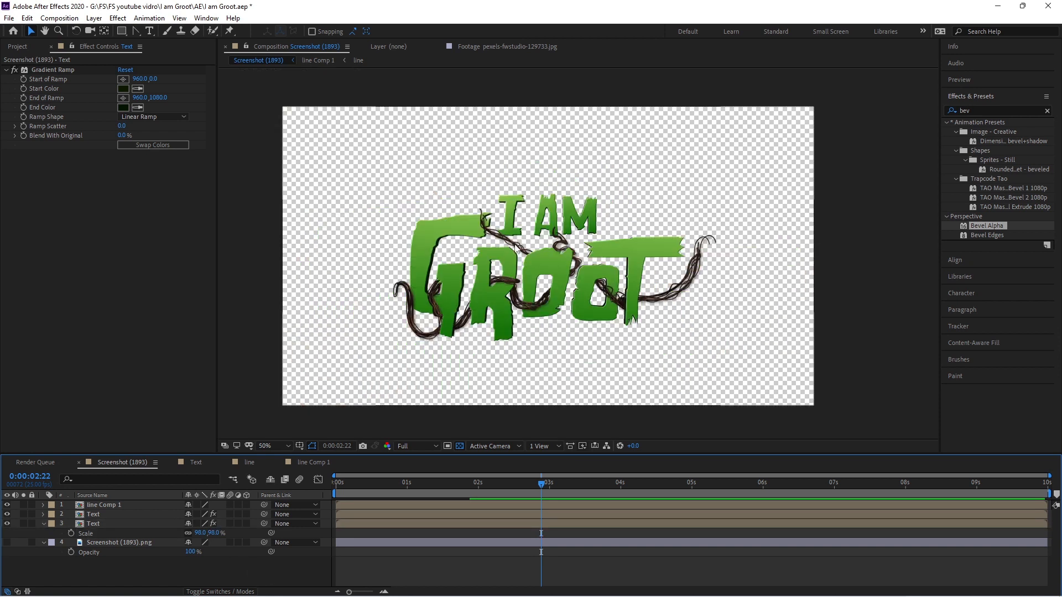
{"action": "left_click", "coordinate": [118, 503]}
{"action": "left_click", "coordinate": [148, 552]}
{"action": "key", "text": "period"}
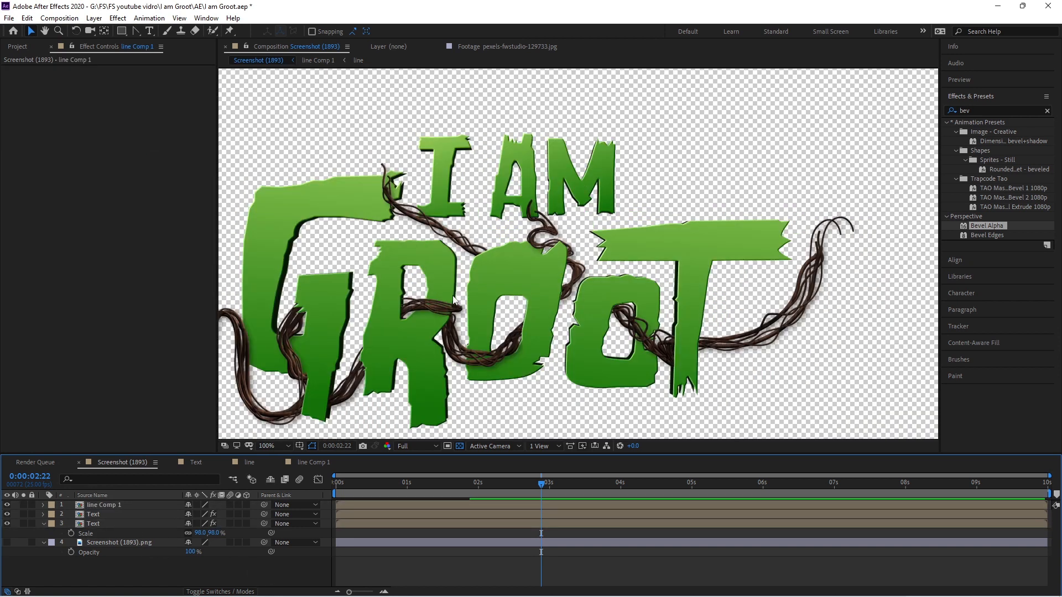
{"action": "key", "text": "comma"}
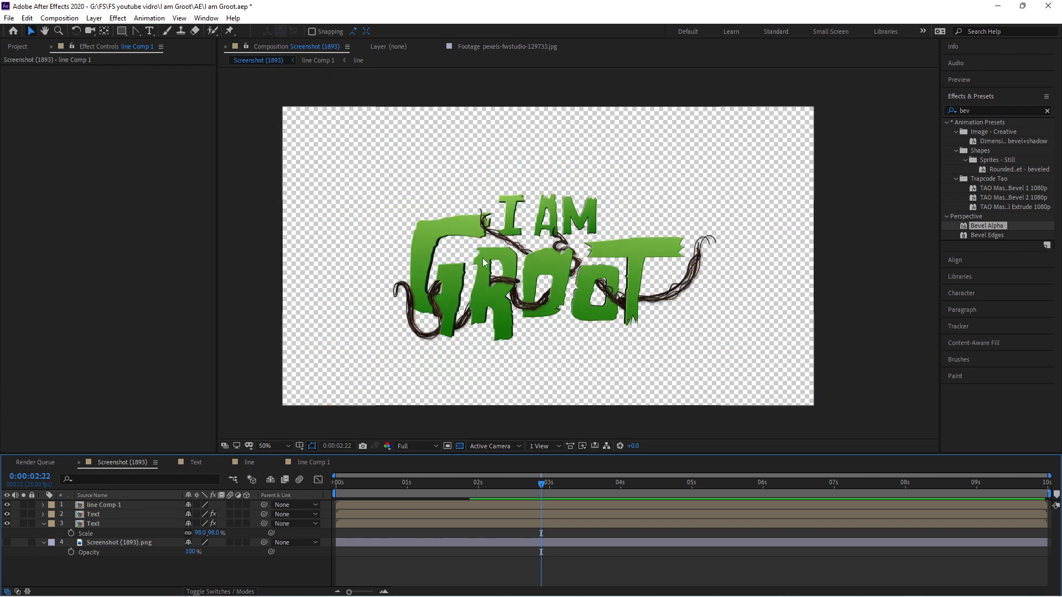
{"action": "key", "text": "ctrl+s"}
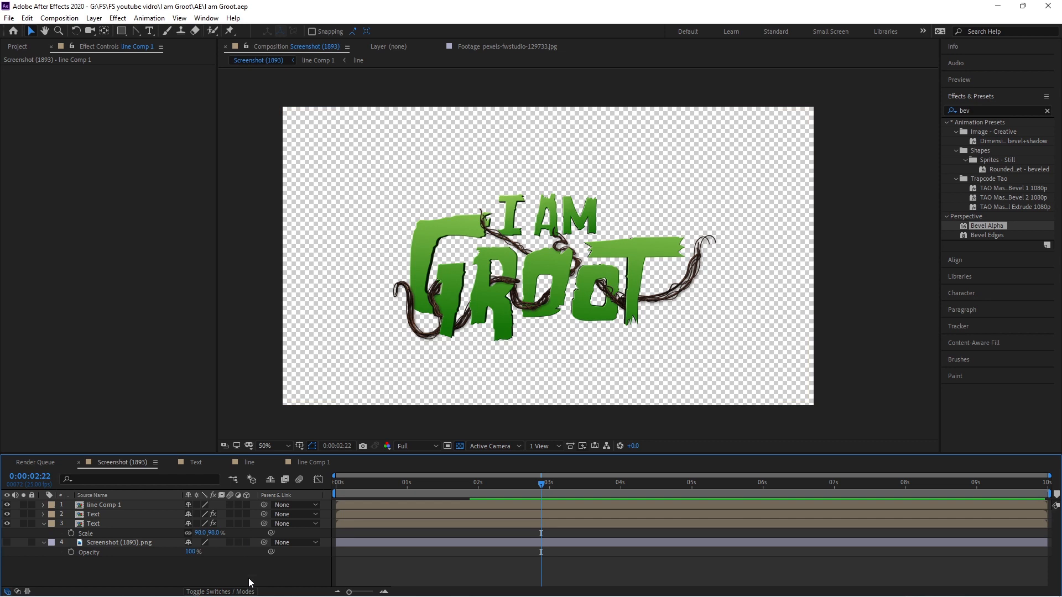
- Add a 1920 x 1080 off-white solid and place it beneath both Text layers as the background
{"action": "key", "text": "ctrl+y"}
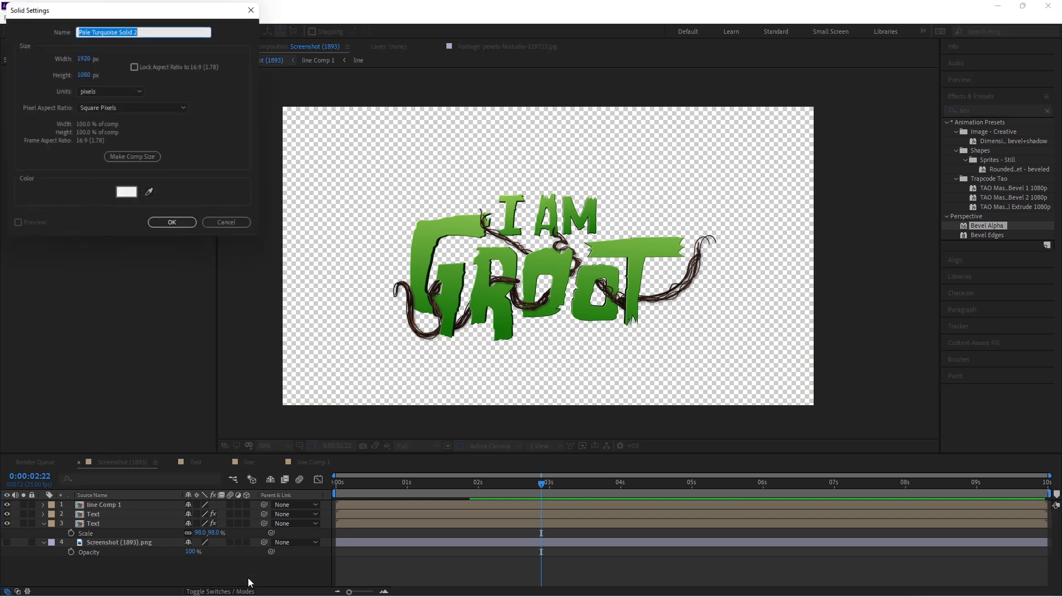
{"action": "left_click", "coordinate": [173, 224]}
{"action": "left_click_drag", "start_coordinate": [131, 506], "coordinate": [132, 545]}
{"action": "left_click", "coordinate": [135, 570]}
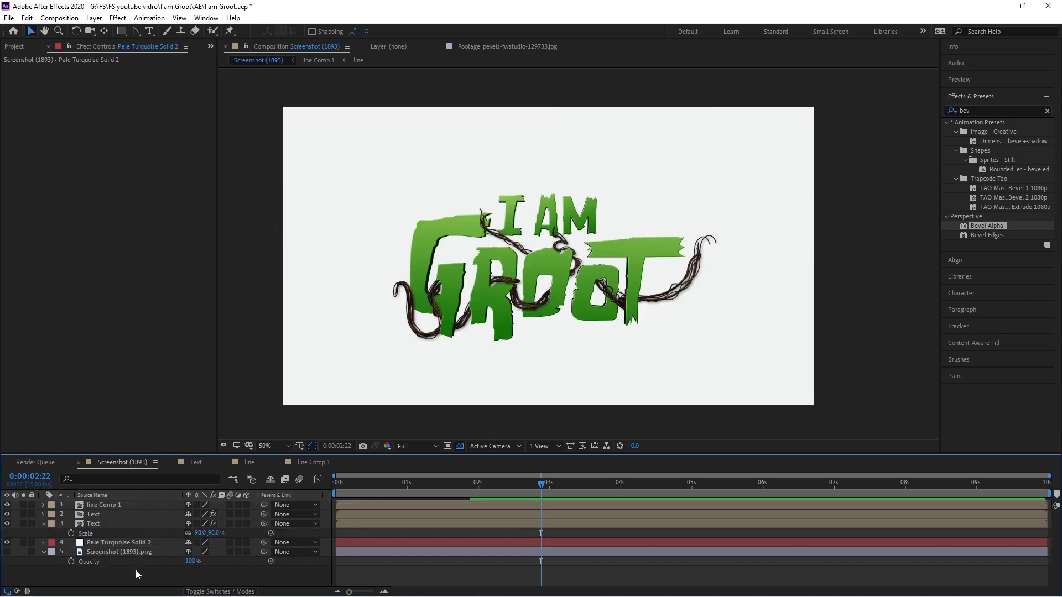
- Create a new solid layer with the color set to black, 000000
{"action": "key", "text": "ctrl+t"}
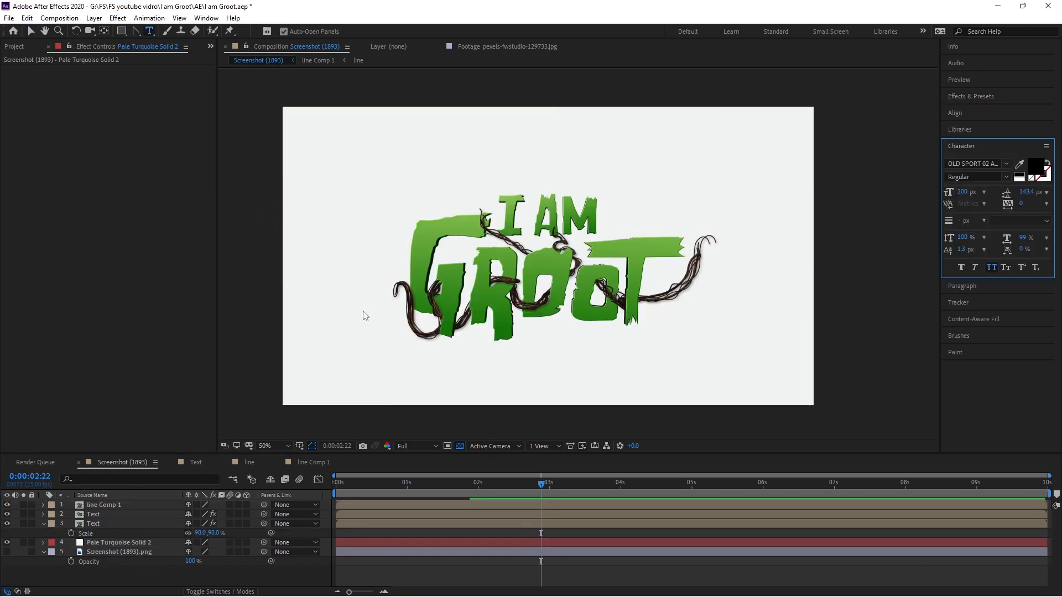
{"action": "key", "text": "ctrl+shift+y"}
{"action": "left_click", "coordinate": [128, 194]}
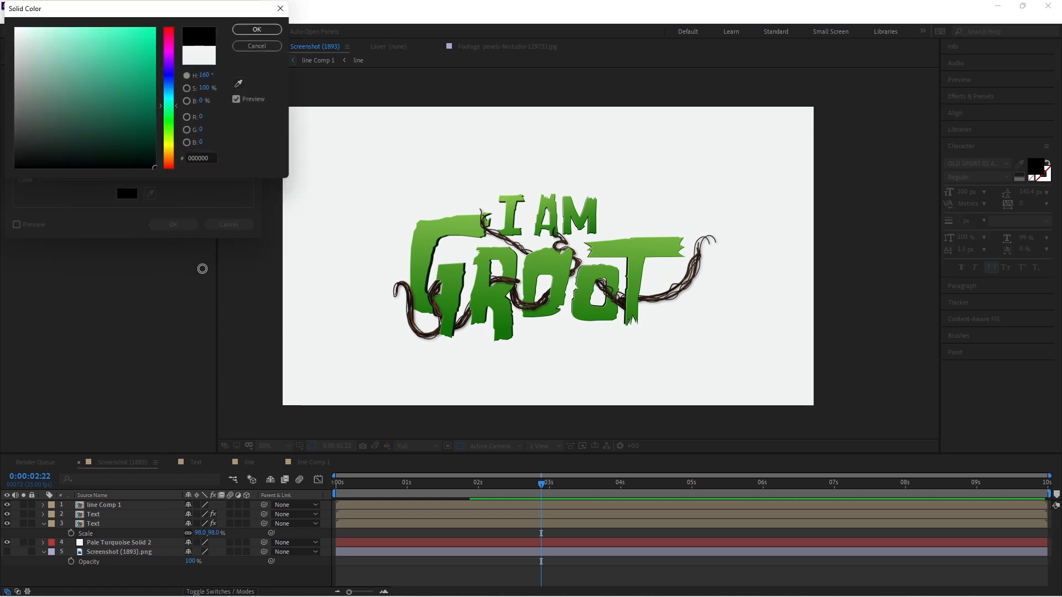
{"action": "left_click", "coordinate": [256, 29]}
{"action": "left_click", "coordinate": [173, 224]}
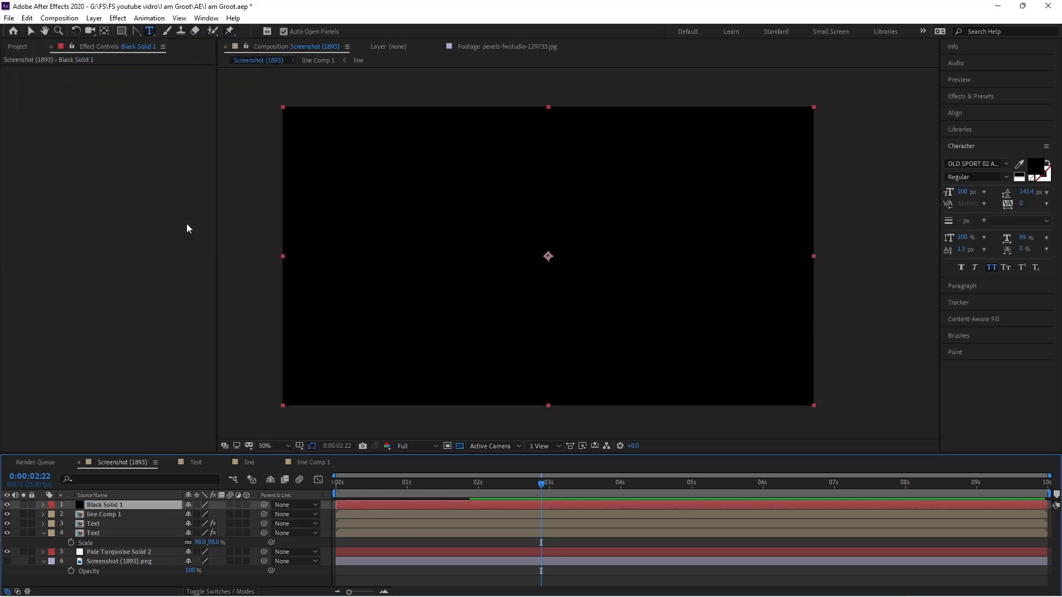
- Draw a wide elliptical mask on the black solid, about three quarters of the frame's width, and center it in the frame
{"action": "left_click_drag", "start_coordinate": [121, 31], "coordinate": [155, 57]}
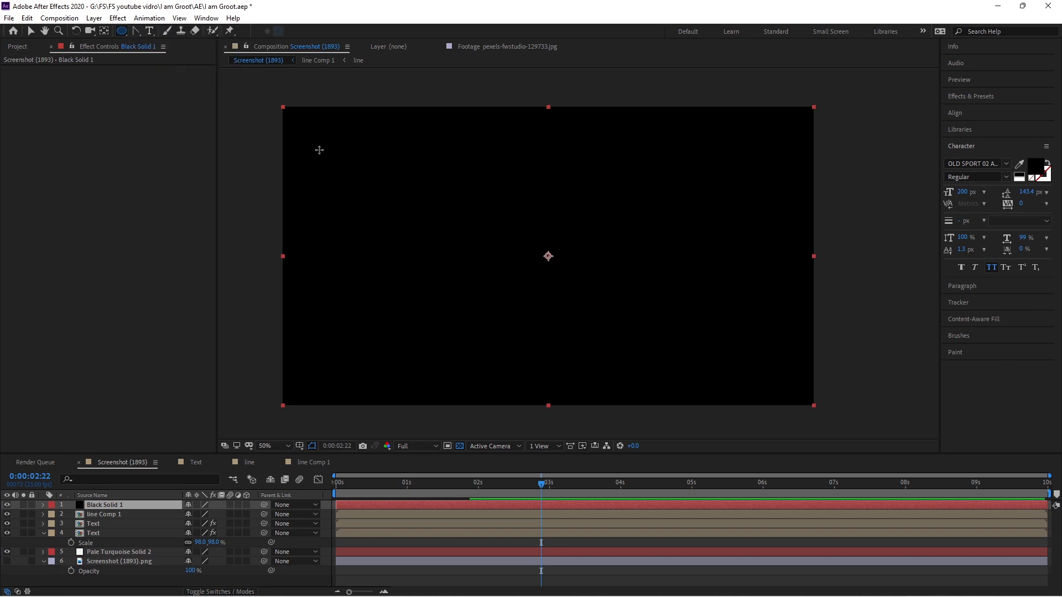
{"action": "left_click_drag", "start_coordinate": [333, 146], "coordinate": [730, 369]}
{"action": "key", "text": "v"}
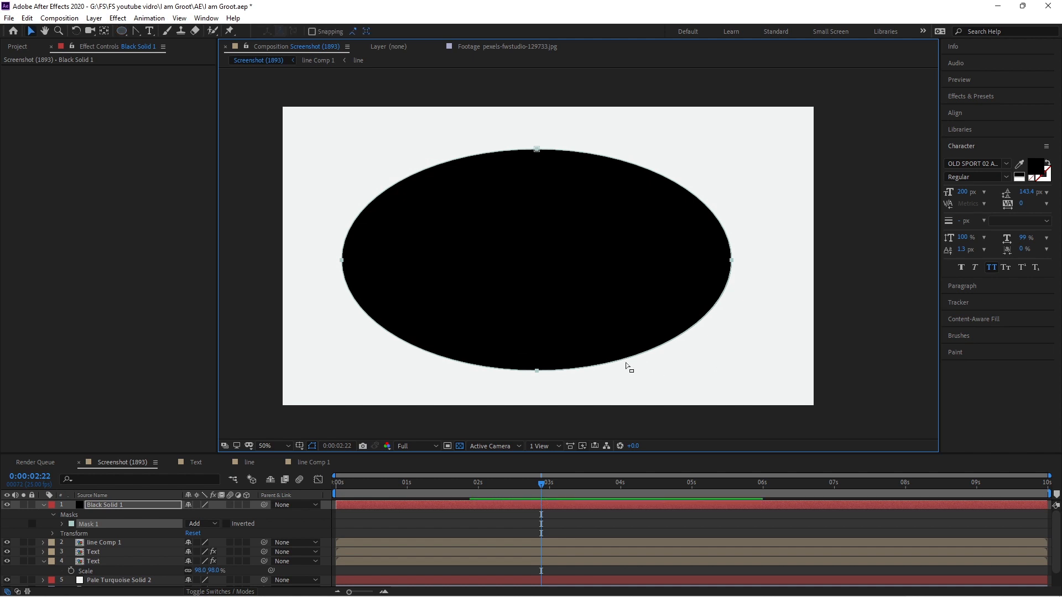
{"action": "left_click_drag", "start_coordinate": [540, 372], "coordinate": [548, 366]}
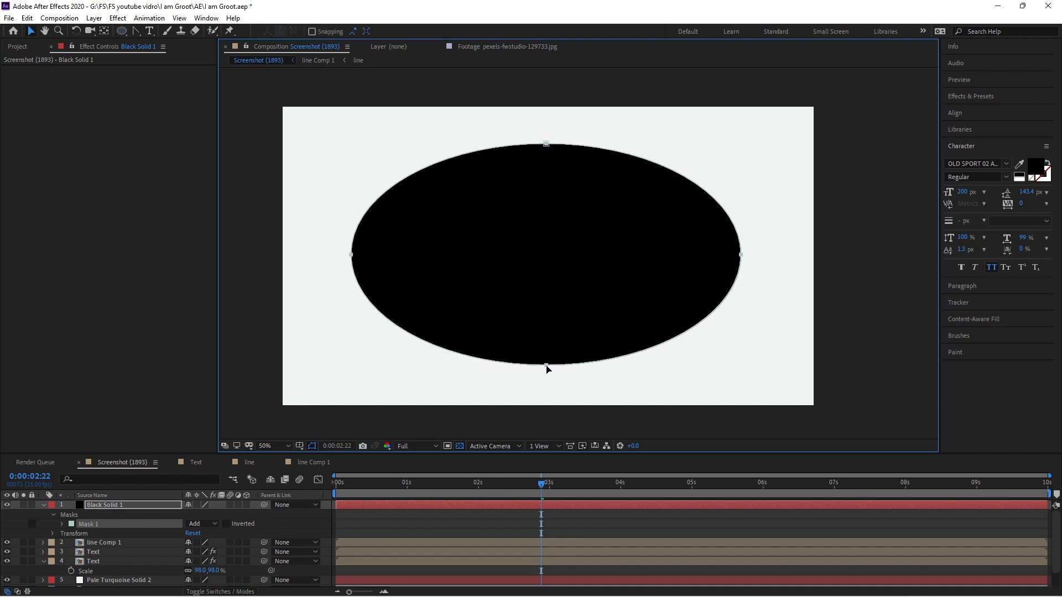
- Invert the elliptical mask on Black Solid 1 and feather its edge widely to form a soft vignette
{"action": "left_click", "coordinate": [228, 525]}
{"action": "key", "text": "f"}
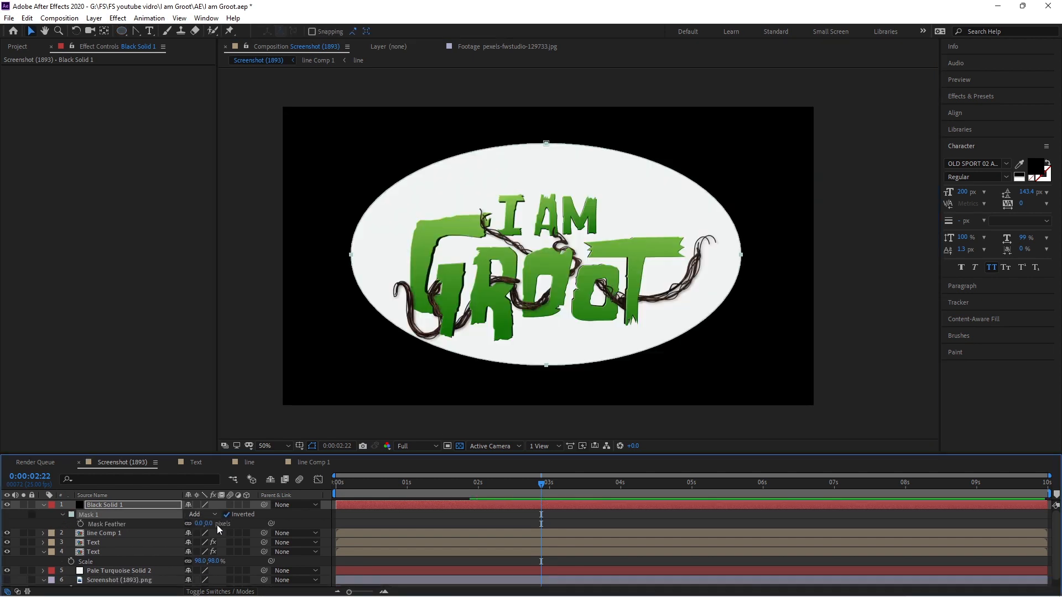
{"action": "left_click_drag", "start_coordinate": [209, 524], "coordinate": [594, 514]}
- Set Black Solid 1's opacity to 40% and move the layer beneath both Text layers, directly above the off-white solid
{"action": "key", "text": "t"}
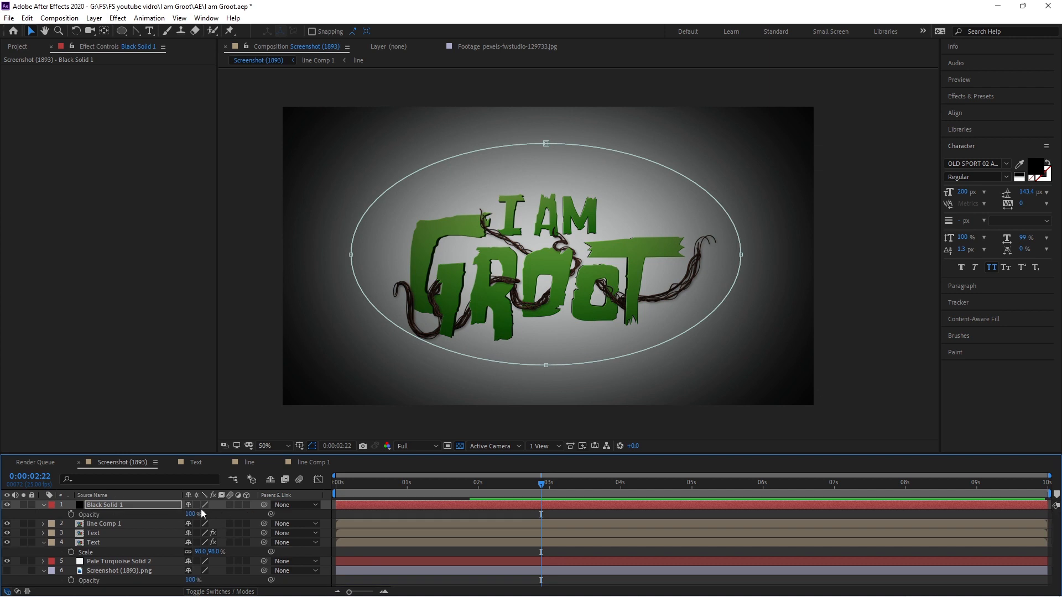
{"action": "left_click", "coordinate": [193, 514]}
{"action": "type", "text": "40"}
{"action": "key", "text": "Return"}
{"action": "left_click_drag", "start_coordinate": [136, 504], "coordinate": [130, 563]}
{"action": "left_click", "coordinate": [249, 550]}
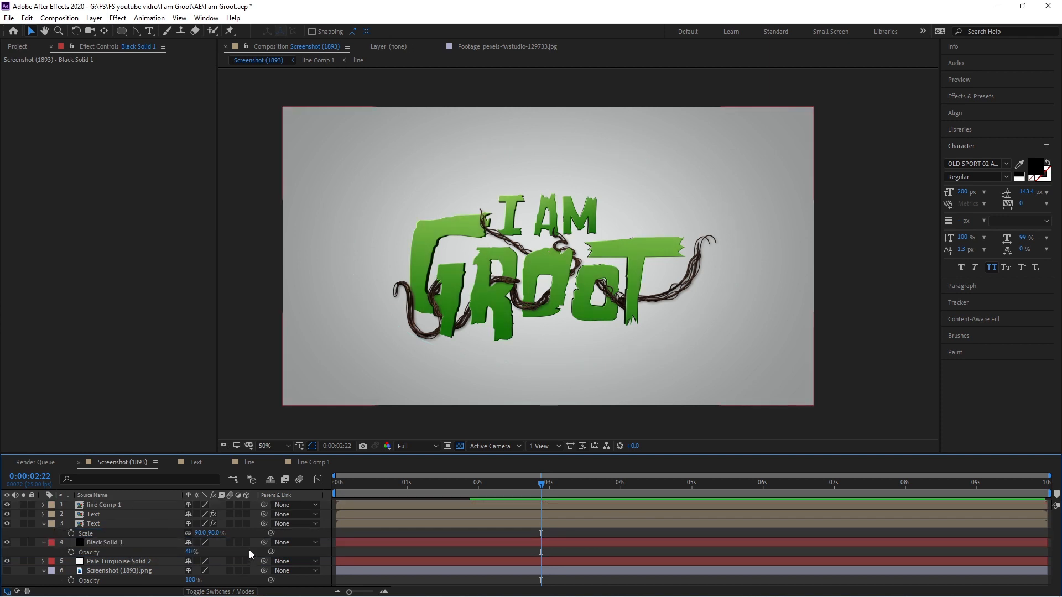
- Scale Black Solid 1 up slightly beyond the frame and set its mask feather to 464 pixels
{"action": "left_click", "coordinate": [156, 546]}
{"action": "key", "text": "s"}
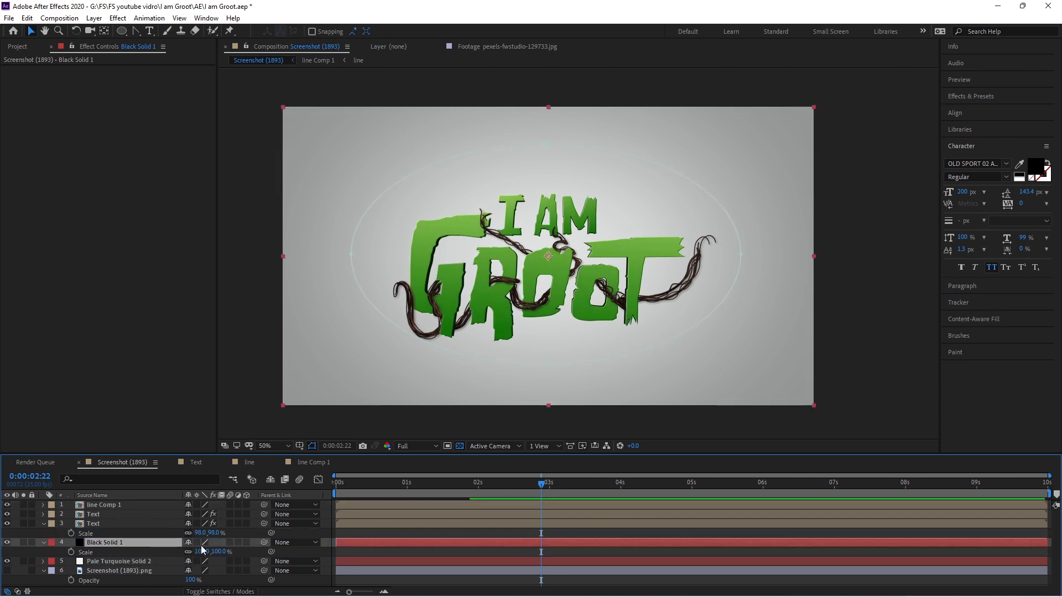
{"action": "mouse_move", "coordinate": [219, 551]}
{"action": "left_mouse_down"}
{"action": "mouse_move", "coordinate": [239, 550]}
{"action": "mouse_move", "coordinate": [224, 553]}
{"action": "left_mouse_up"}
{"action": "key", "text": "f"}
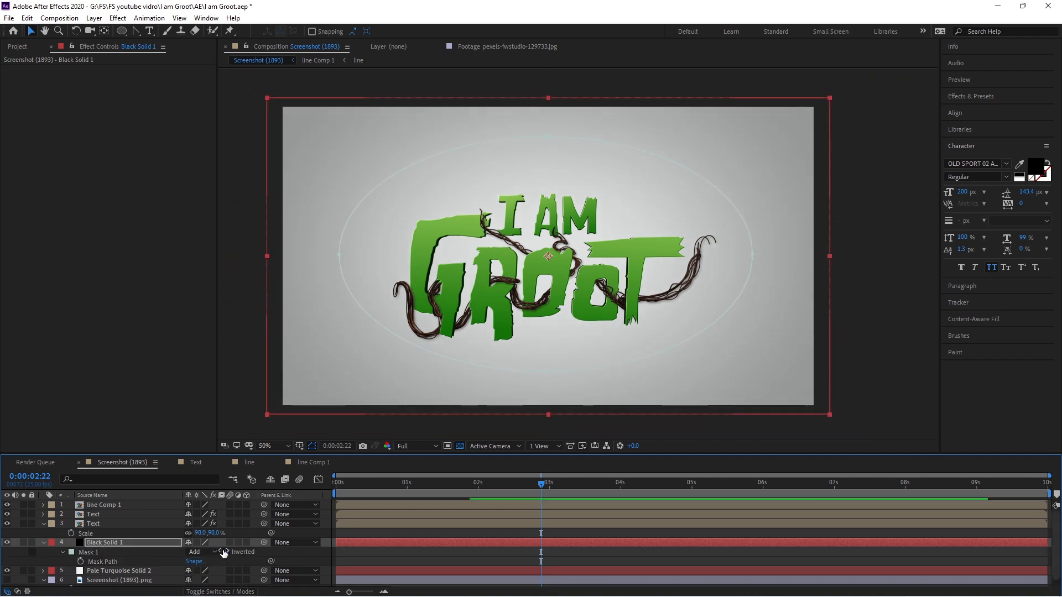
{"action": "left_click", "coordinate": [180, 561]}
{"action": "left_click_drag", "start_coordinate": [187, 561], "coordinate": [1, 525]}
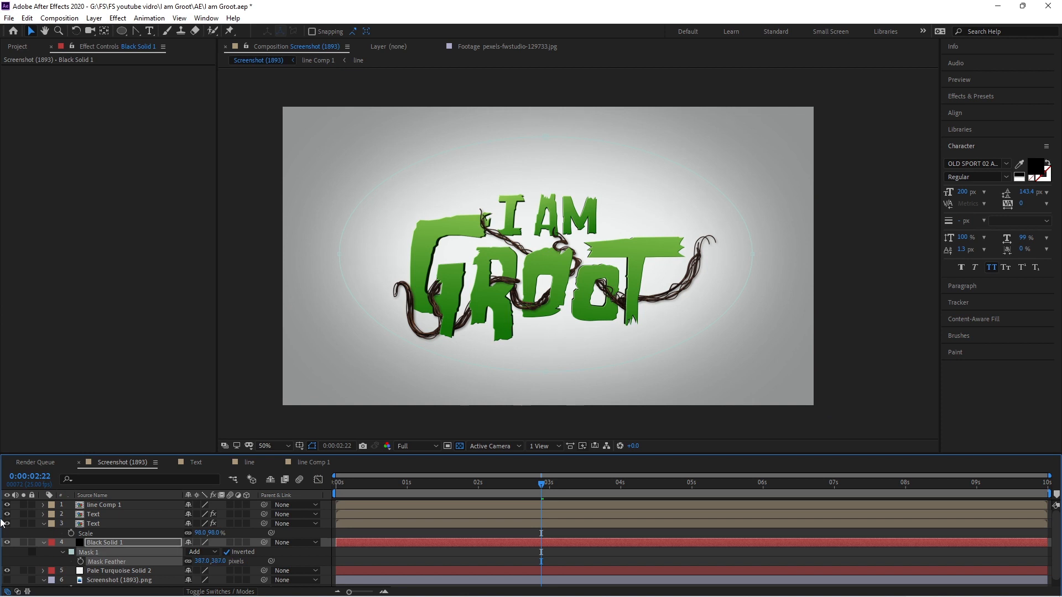
{"action": "left_click_drag", "start_coordinate": [147, 562], "coordinate": [214, 537]}
{"action": "left_click", "coordinate": [306, 530]}
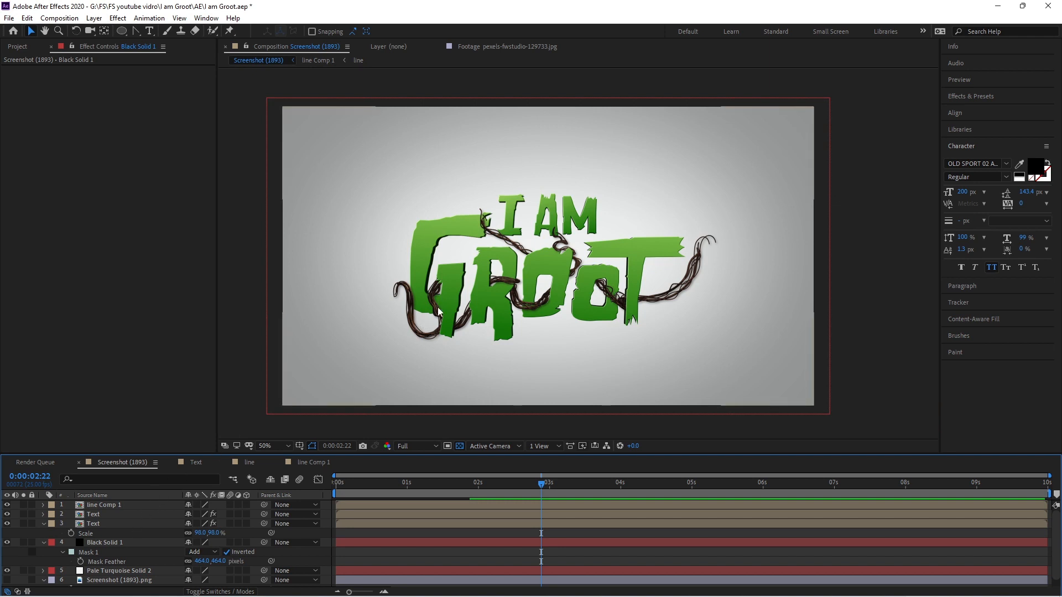
- Apply the Curves effect to line Comp 1 and bend the RGB curve upward to lighten the vines, raising the shadows only slightly
{"action": "key", "text": "slash"}
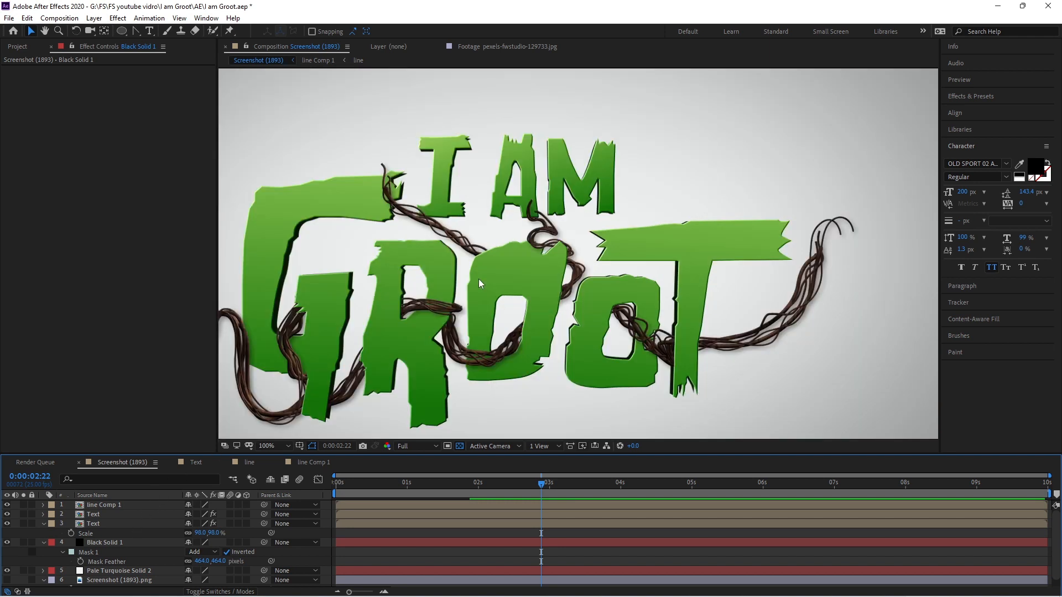
{"action": "left_click", "coordinate": [117, 502]}
{"action": "left_click", "coordinate": [125, 522]}
{"action": "left_click", "coordinate": [43, 524]}
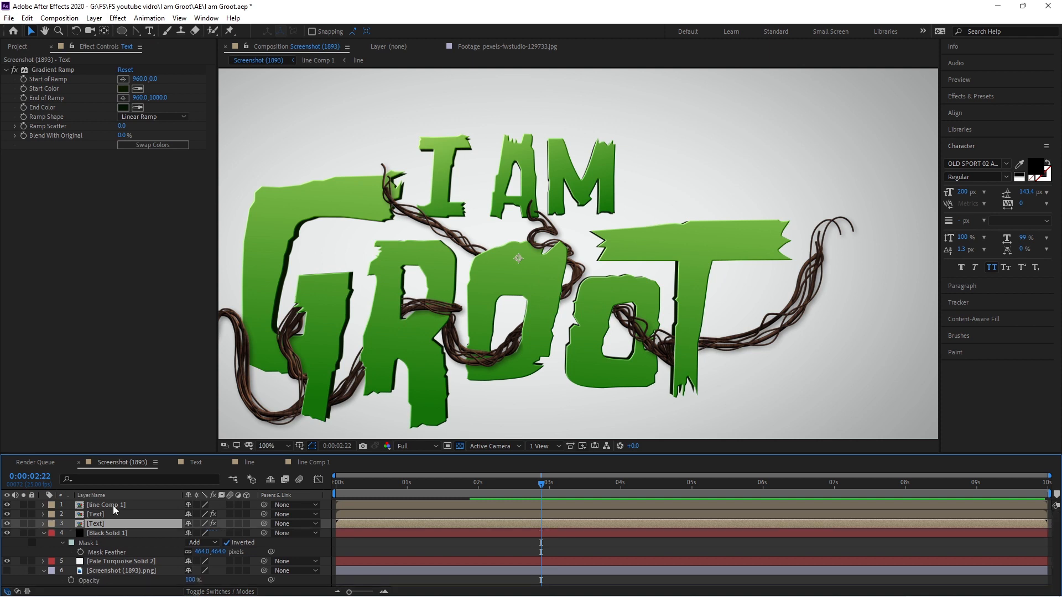
{"action": "left_click", "coordinate": [112, 505]}
{"action": "left_click", "coordinate": [1004, 95]}
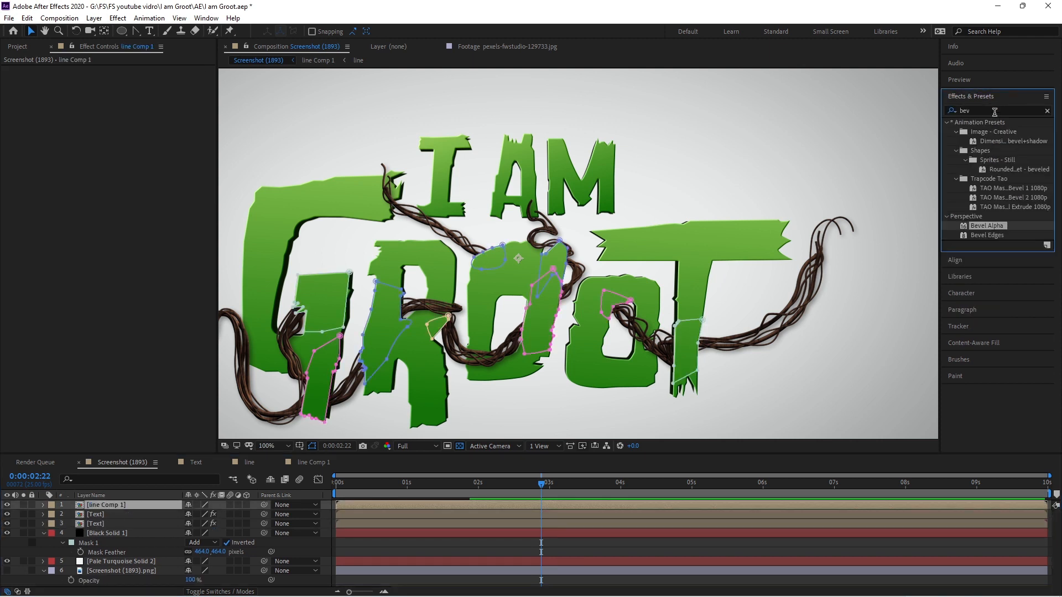
{"action": "key", "text": "ctrl+f"}
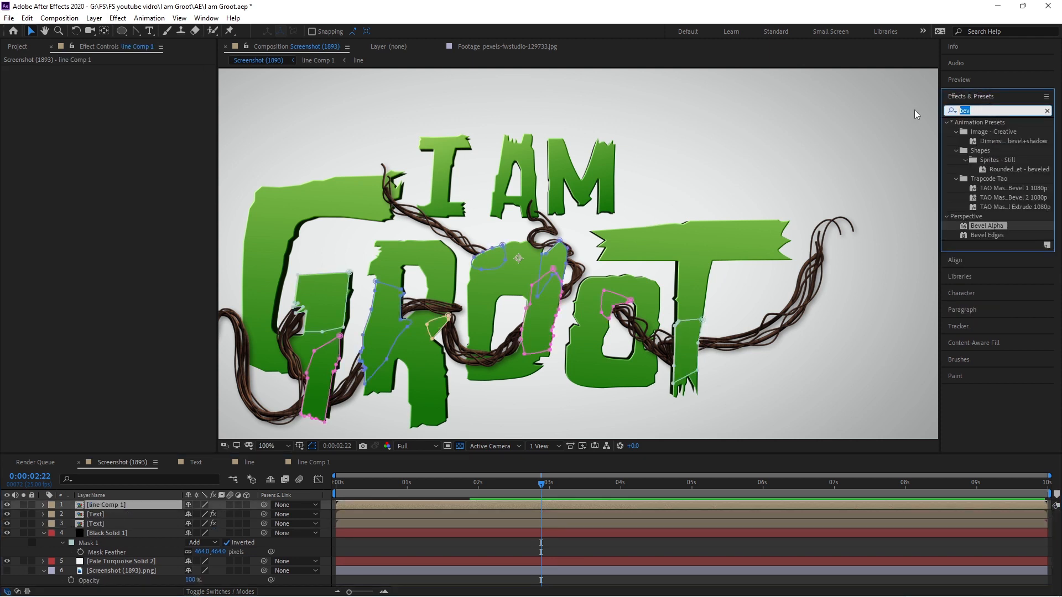
{"action": "type", "text": "cyr"}
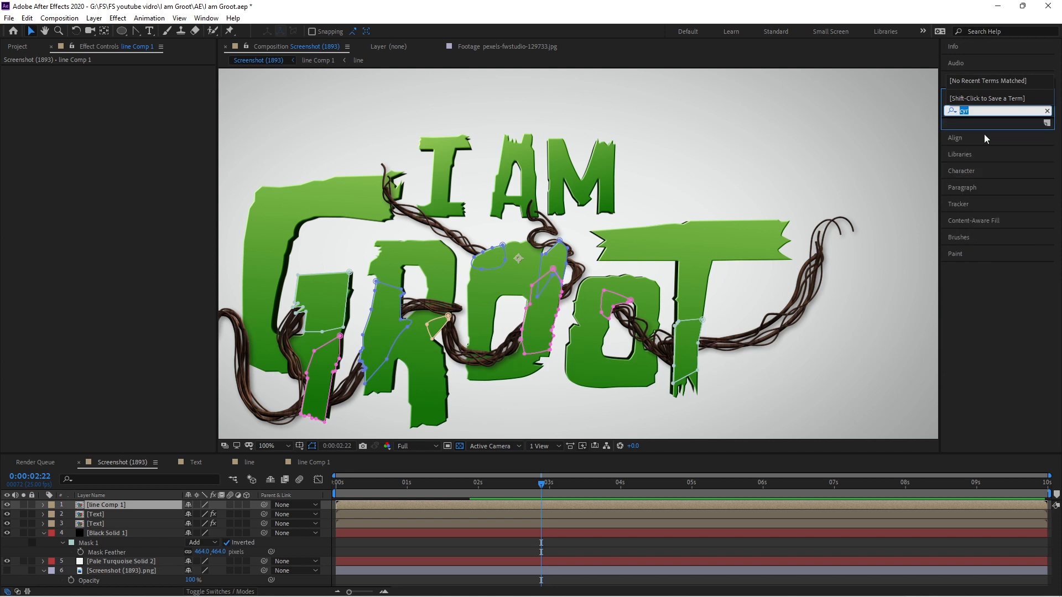
{"action": "type", "text": "curv"}
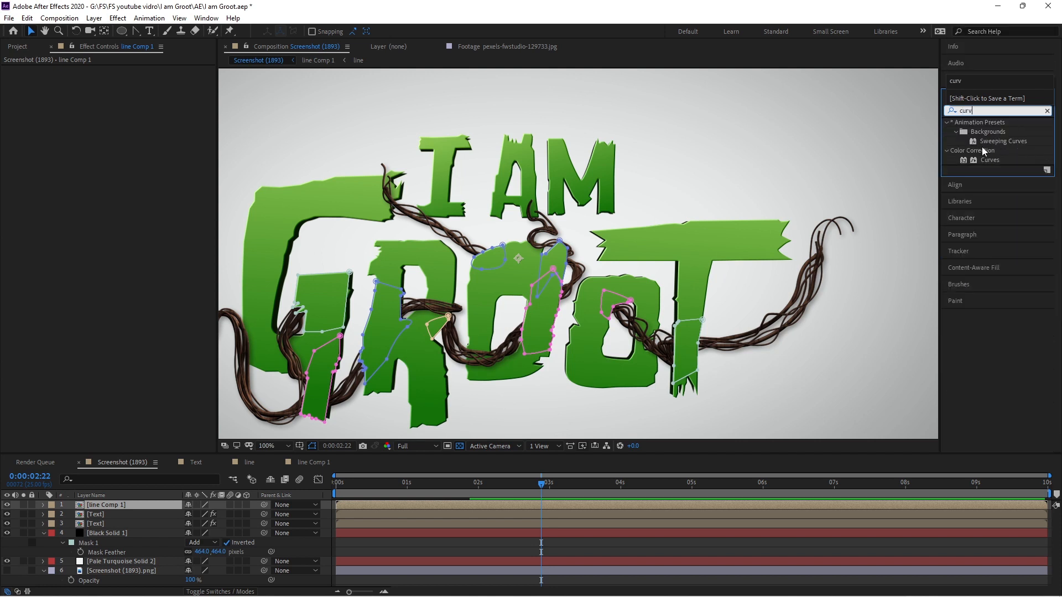
{"action": "left_click", "coordinate": [992, 160]}
{"action": "double_click", "coordinate": [992, 160]}
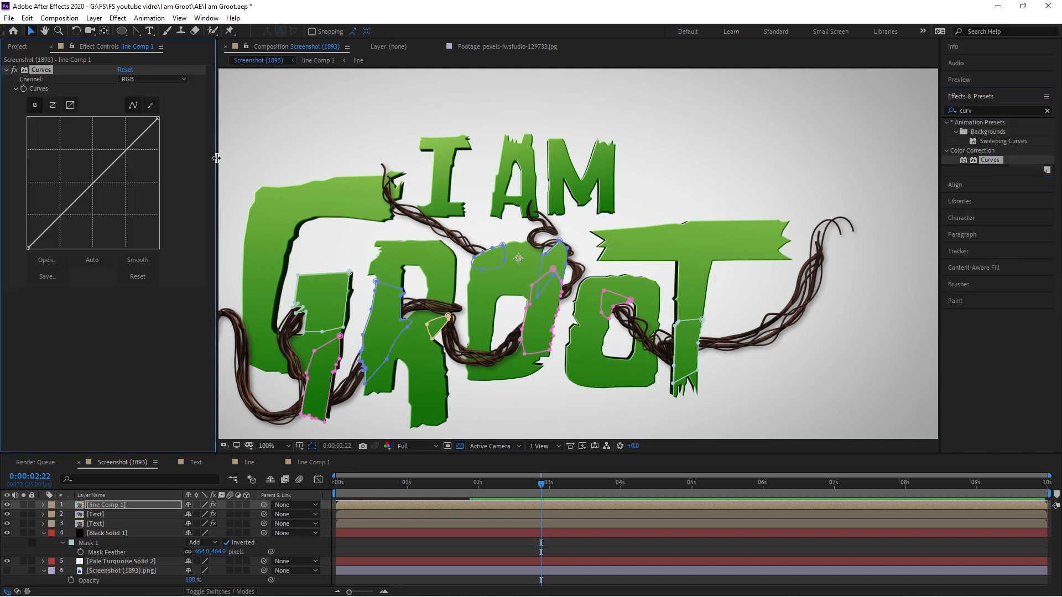
{"action": "left_click_drag", "start_coordinate": [131, 145], "coordinate": [120, 137]}
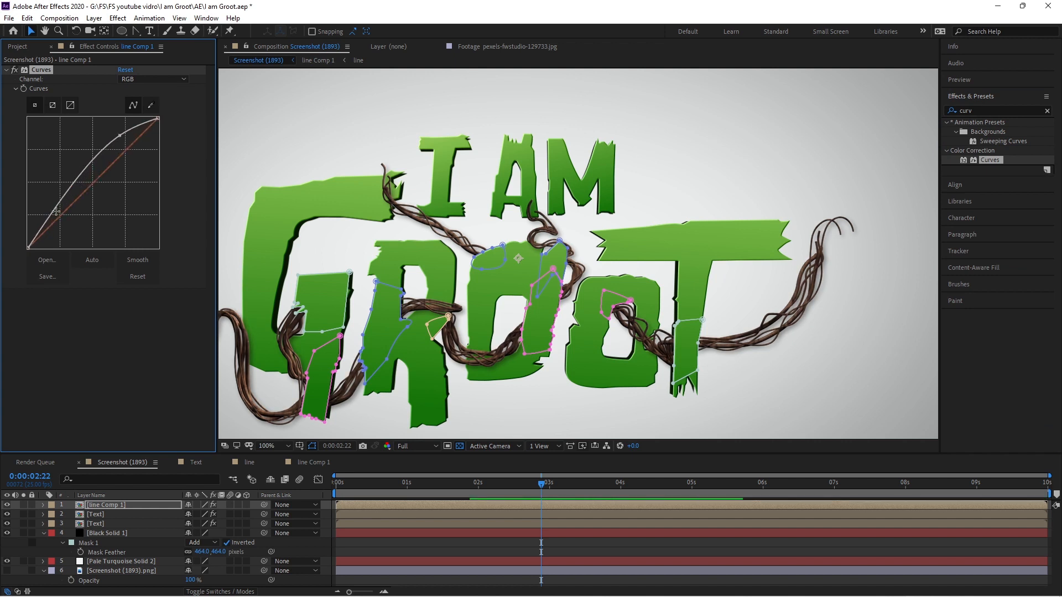
{"action": "left_click_drag", "start_coordinate": [49, 218], "coordinate": [50, 223]}
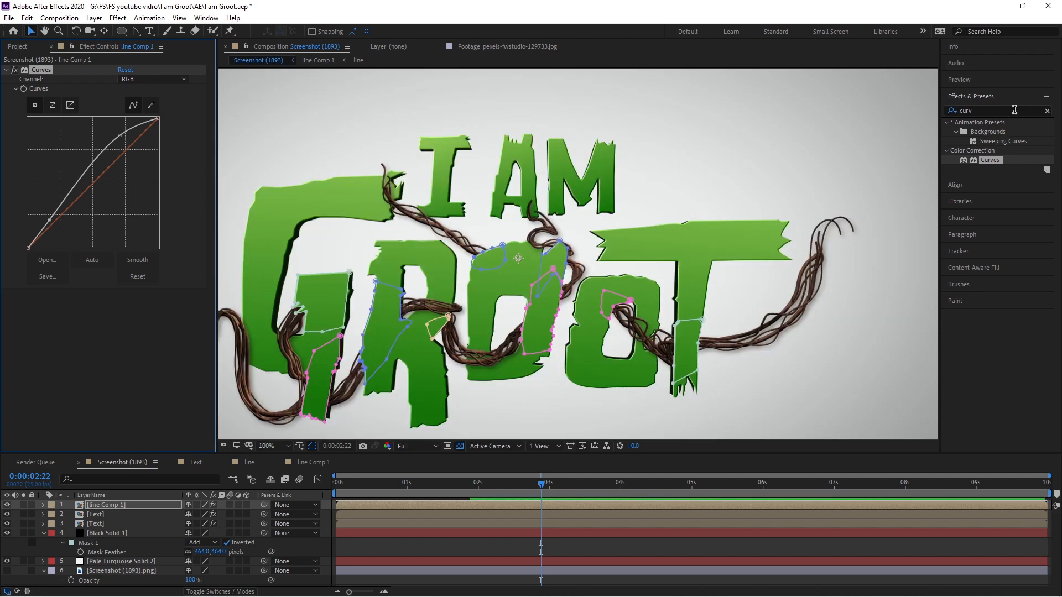
- Add Brightness & Contrast to line Comp 1 with Brightness 54 and Contrast 25
{"action": "left_click", "coordinate": [1015, 109]}
{"action": "type", "text": "br"}
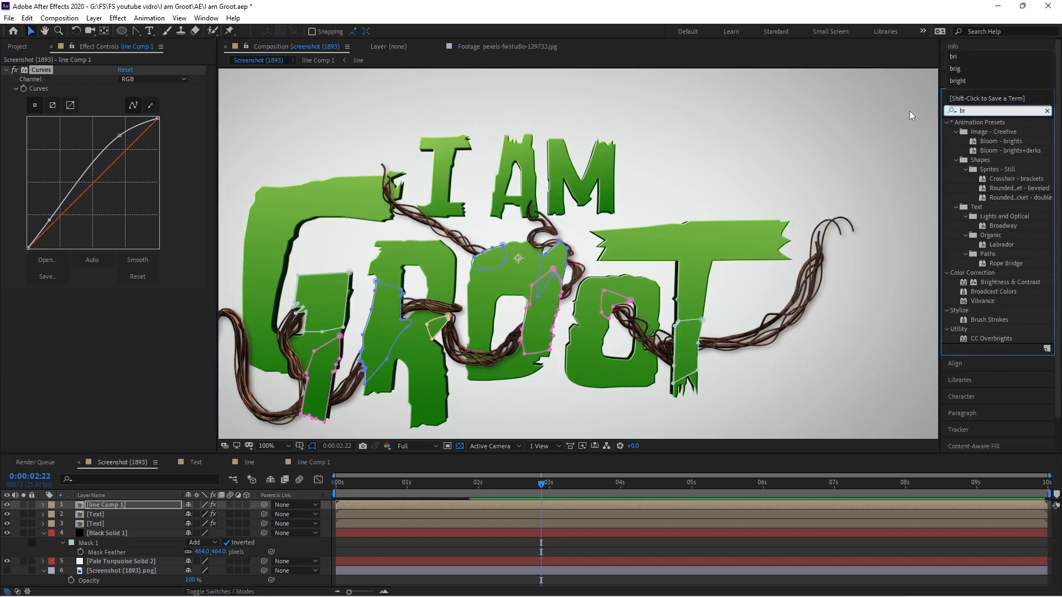
{"action": "type", "text": "ig"}
{"action": "double_click", "coordinate": [1014, 169]}
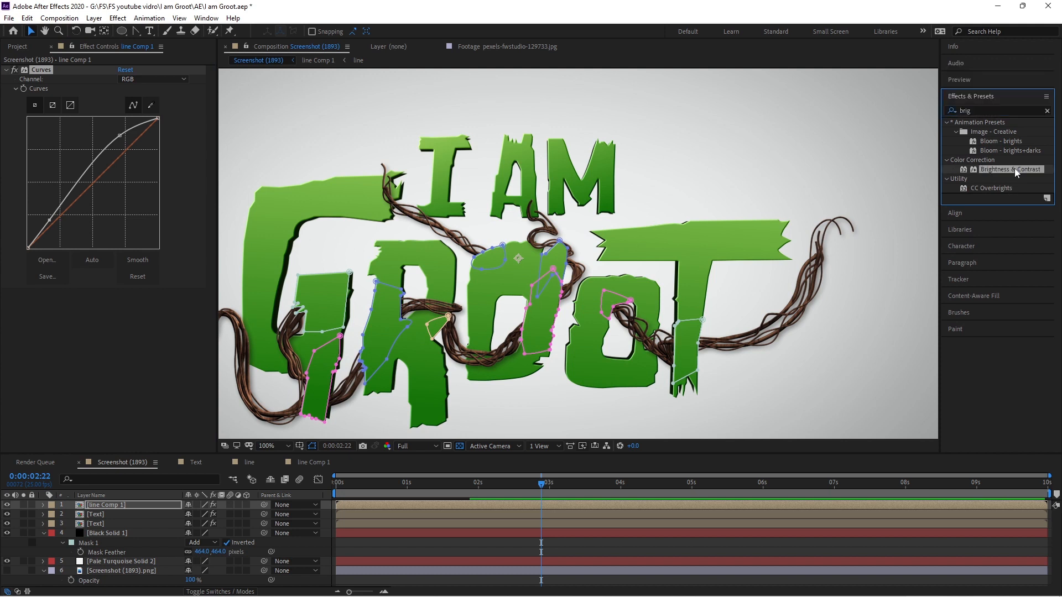
{"action": "left_click_drag", "start_coordinate": [121, 302], "coordinate": [133, 301]}
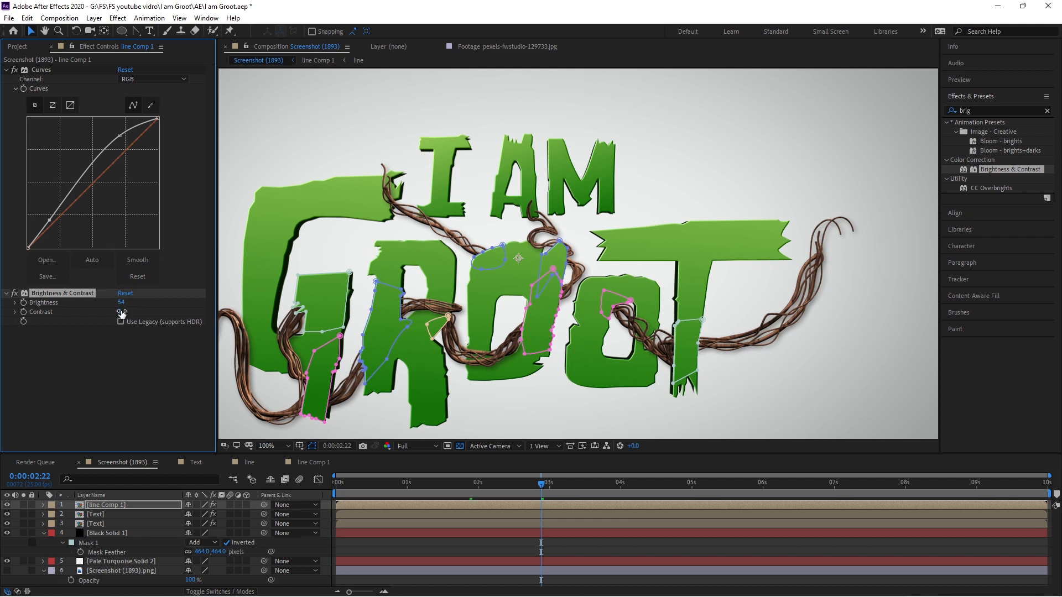
{"action": "left_click_drag", "start_coordinate": [121, 313], "coordinate": [130, 311]}
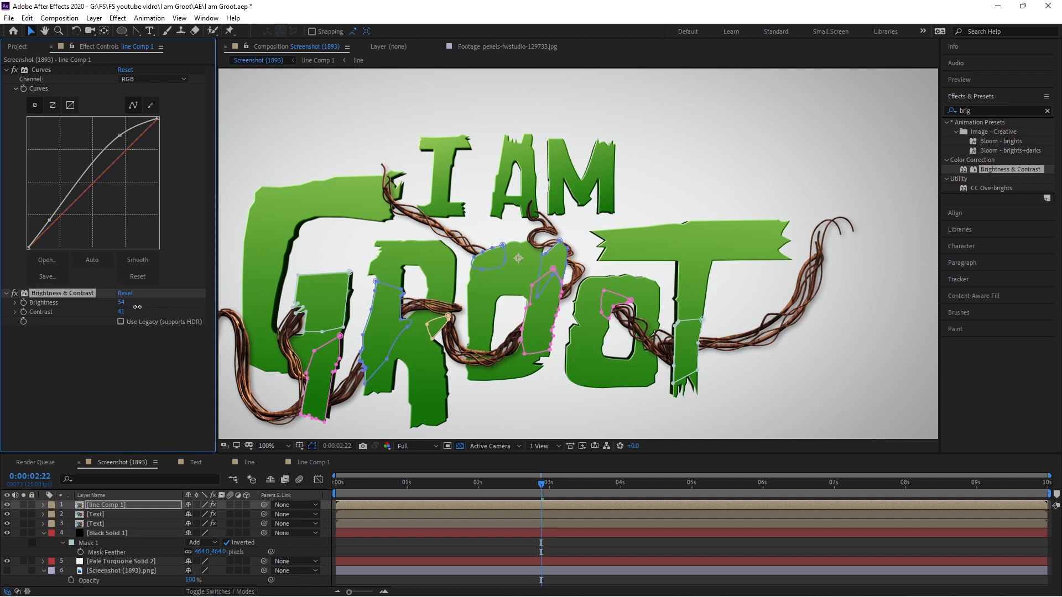
{"action": "left_click", "coordinate": [321, 545]}
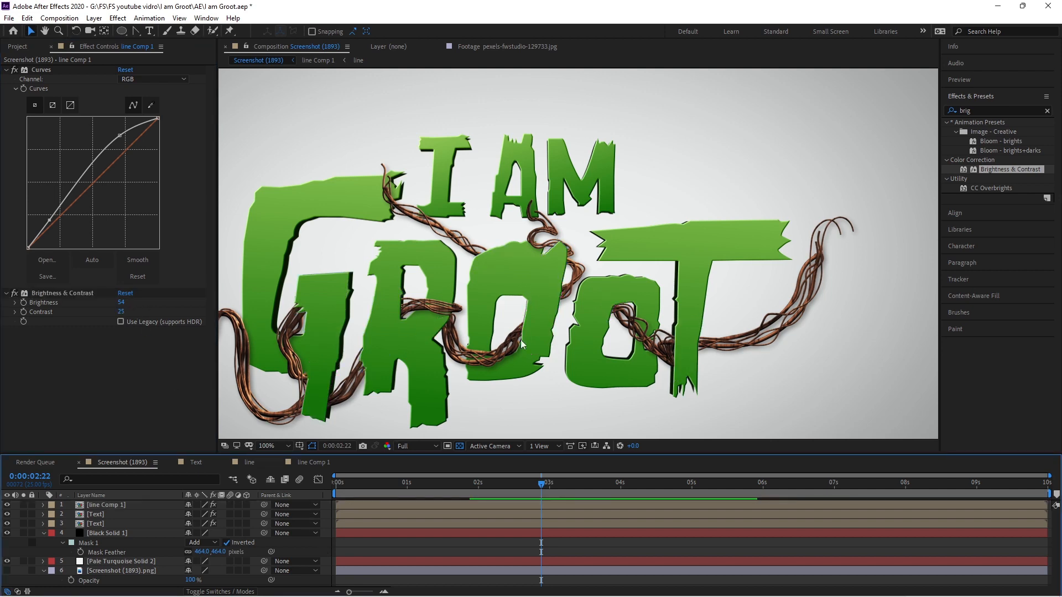
- Duplicate the lower Text layer that carries the dark Gradient Ramp
{"action": "scroll", "coordinate": [520, 340], "scroll_direction": "down", "scroll_amount": 1}
{"action": "scroll", "coordinate": [520, 340], "scroll_direction": "up", "scroll_amount": 1}
{"action": "scroll", "coordinate": [520, 339], "scroll_direction": "down", "scroll_amount": 1}
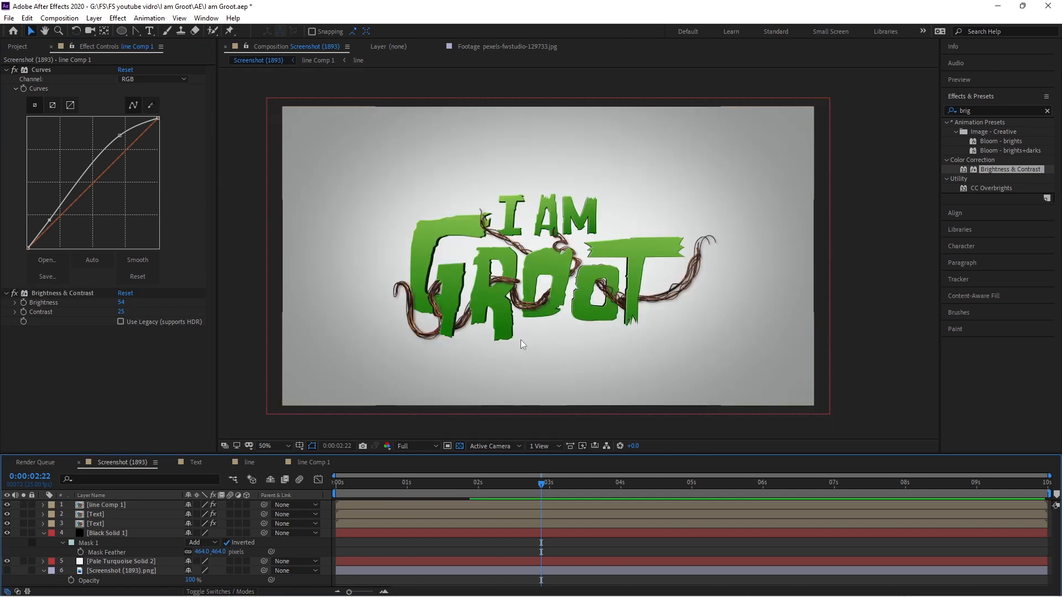
{"action": "scroll", "coordinate": [548, 315], "scroll_direction": "up", "scroll_amount": 1}
{"action": "left_click_drag", "start_coordinate": [548, 315], "coordinate": [545, 266]}
{"action": "scroll", "coordinate": [530, 267], "scroll_direction": "down", "scroll_amount": 1}
{"action": "left_click", "coordinate": [105, 514]}
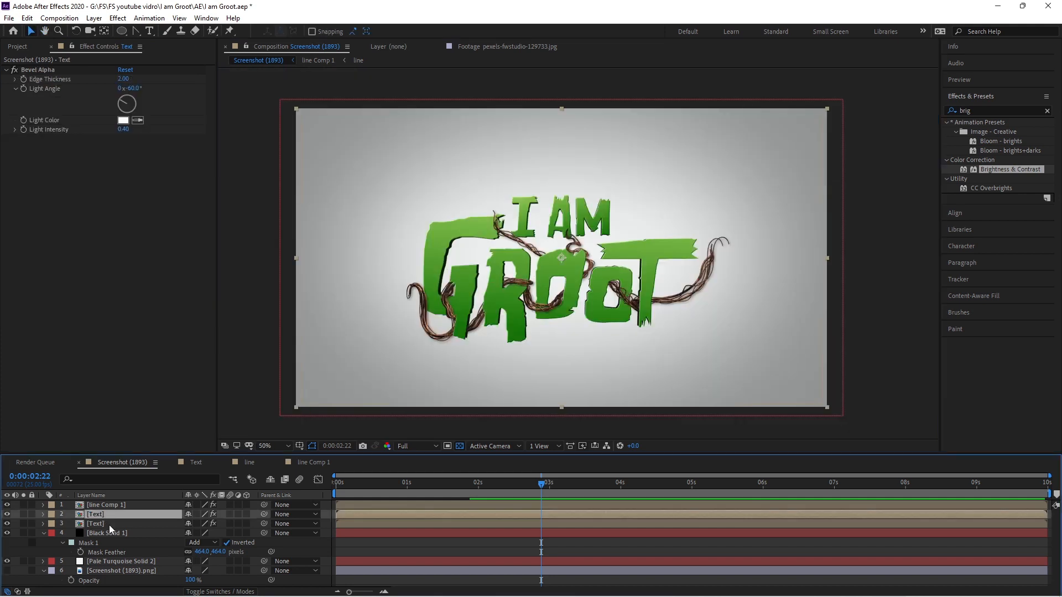
{"action": "left_click", "coordinate": [108, 526]}
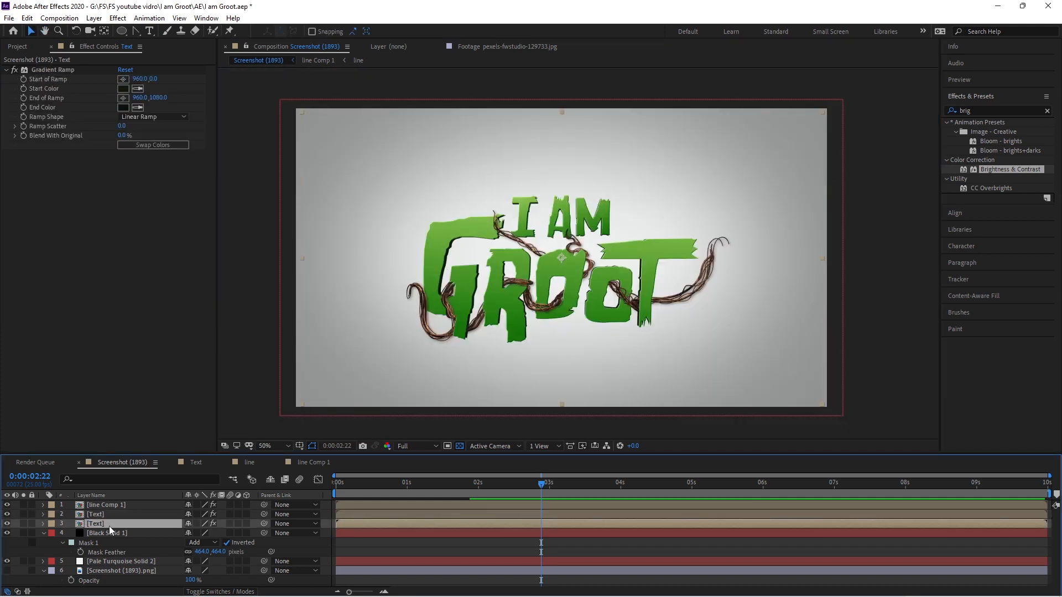
{"action": "key", "text": "ctrl+d"}
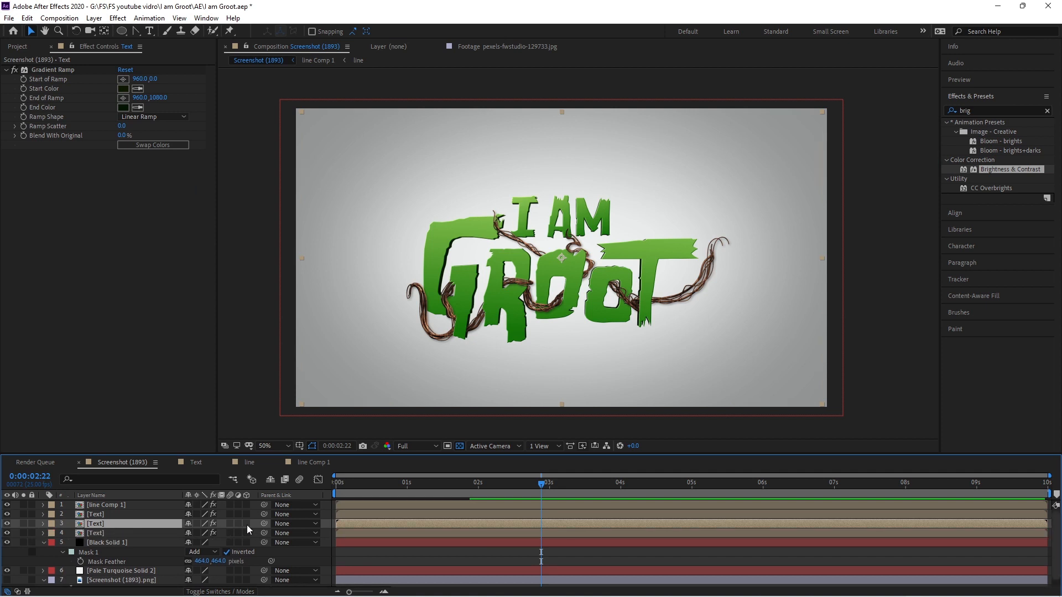
- Make the duplicated dark Text layer 3D, keep it below the other Text layers, and rename it Shado
{"action": "left_click", "coordinate": [246, 524]}
{"action": "left_click", "coordinate": [144, 535]}
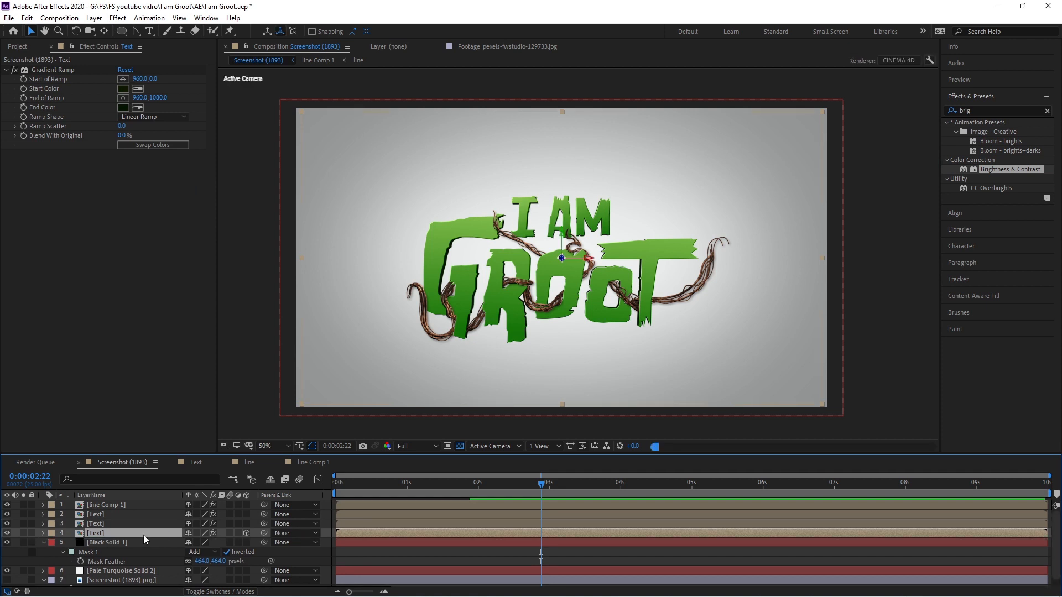
{"action": "right_click", "coordinate": [144, 536]}
{"action": "left_click", "coordinate": [174, 528]}
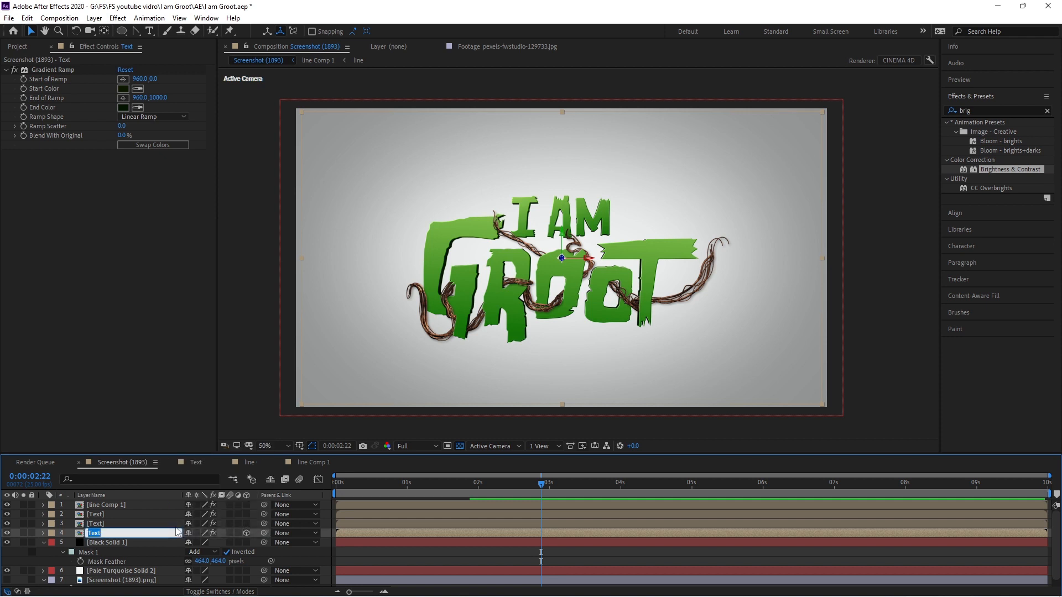
{"action": "type", "text": "Shado"}
{"action": "key", "text": "Return"}
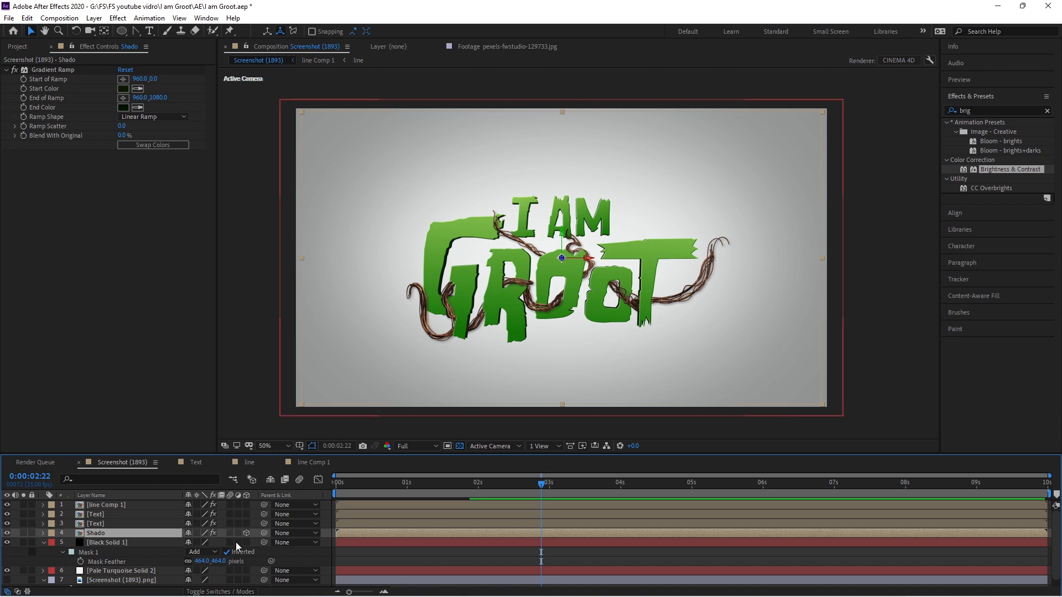
- Set the Shado layer's X Rotation to -90° and lower it to the base of the GROOT letters as a floor shadow
{"action": "key", "text": "r"}
{"action": "left_click", "coordinate": [200, 552]}
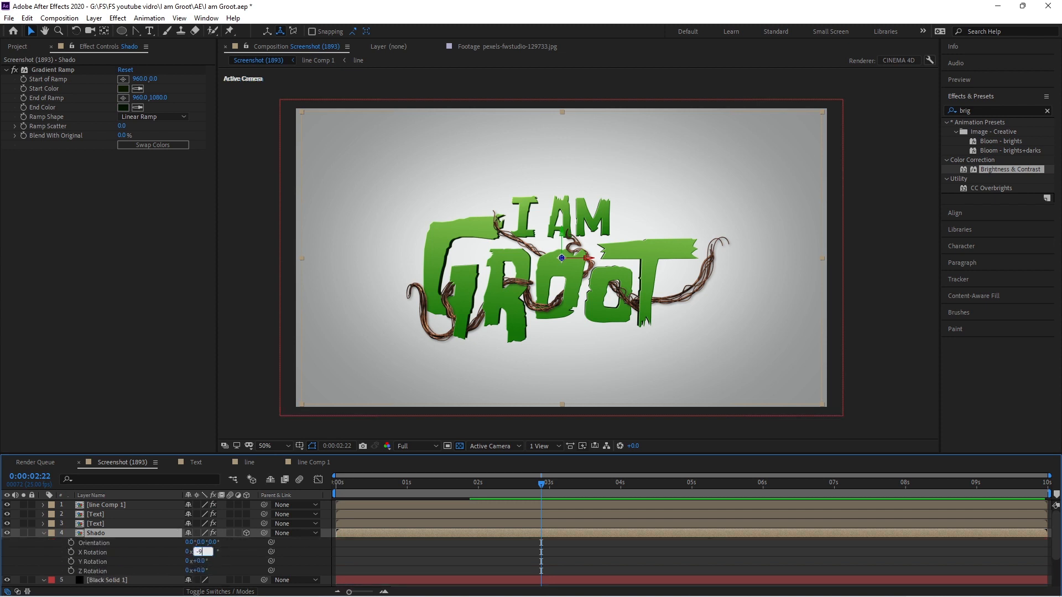
{"action": "key", "text": "Return"}
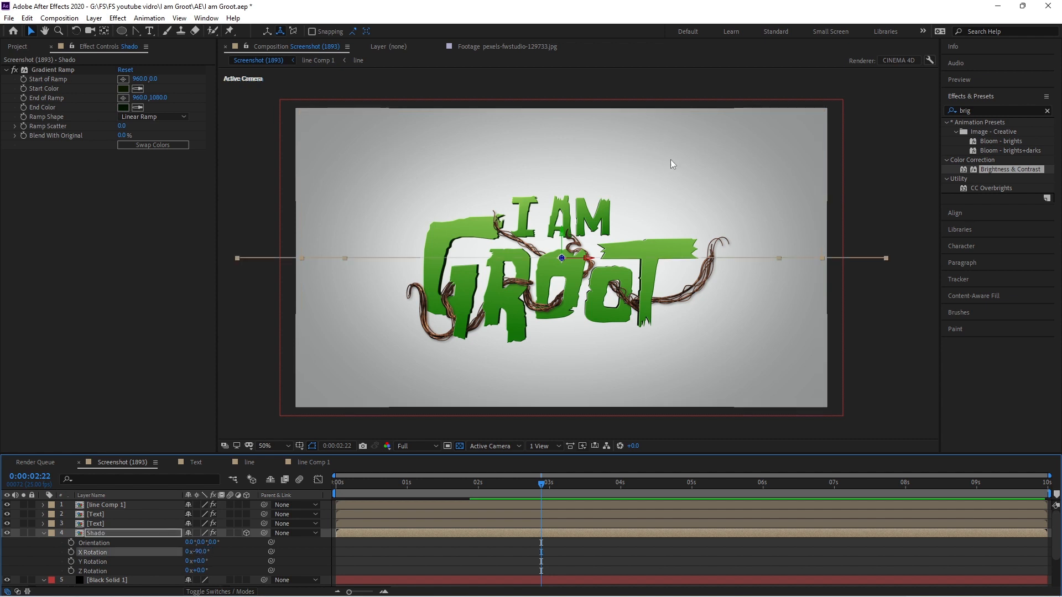
{"action": "left_click_drag", "start_coordinate": [562, 235], "coordinate": [559, 304]}
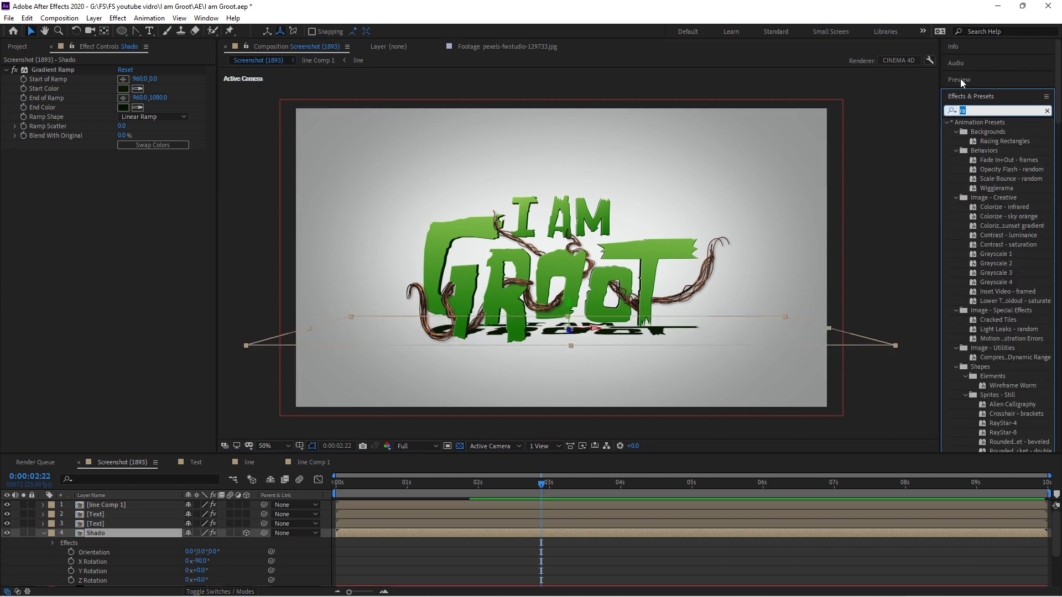
- Apply the Radial Blur effect to the Shado layer and set its Amount to 26
{"action": "key", "text": "BackSpace"}
{"action": "type", "text": "ra"}
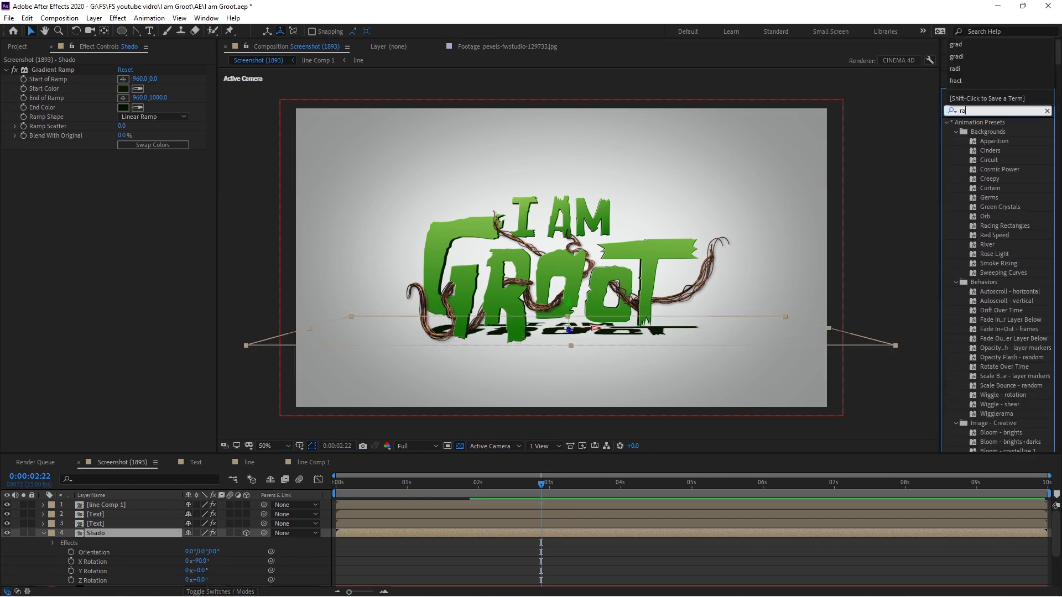
{"action": "type", "text": "dial"}
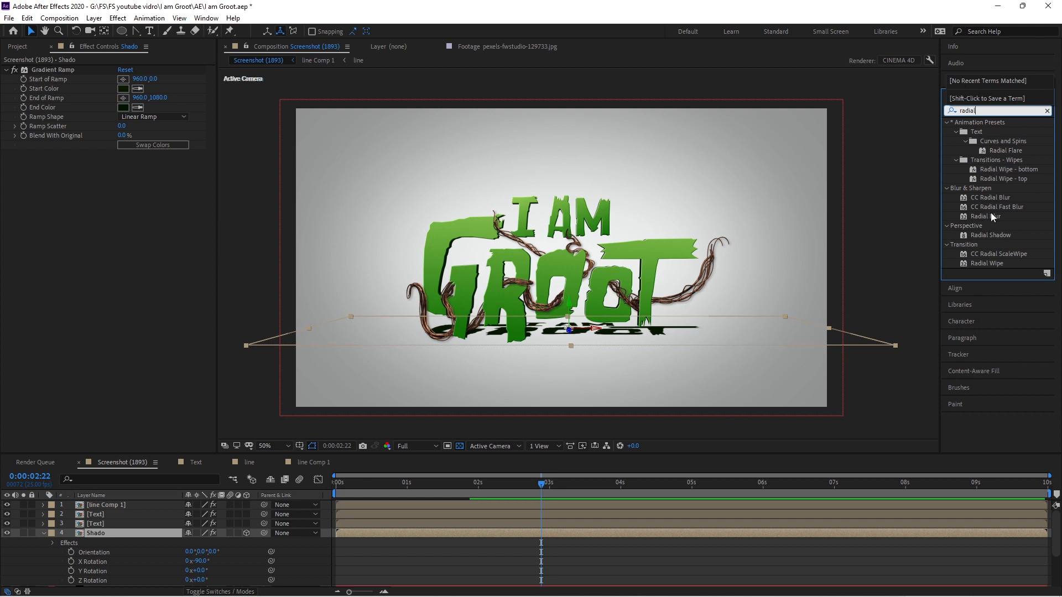
{"action": "double_click", "coordinate": [991, 215]}
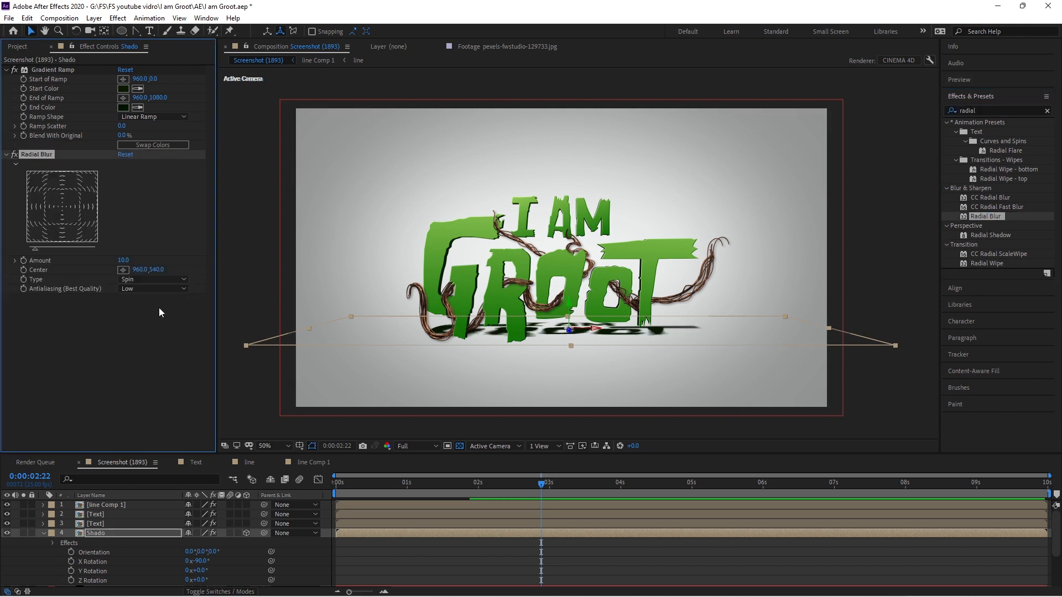
{"action": "left_click_drag", "start_coordinate": [39, 247], "coordinate": [45, 248]}
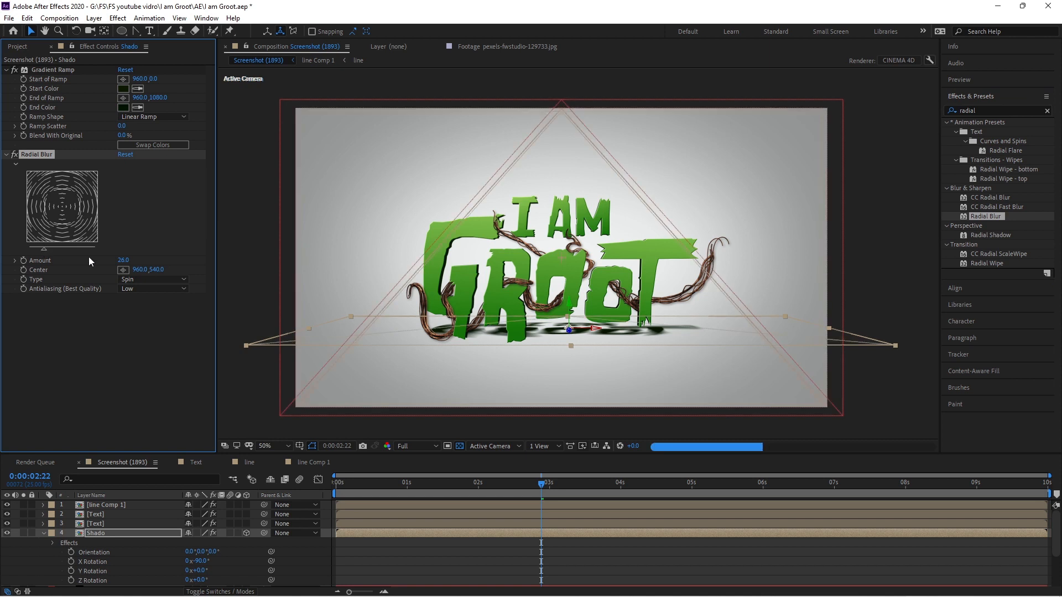
- Set the Shado layer's Radial Blur Amount to 18 and apply the CC Slant effect with a Slant of -35
{"action": "left_click_drag", "start_coordinate": [124, 259], "coordinate": [118, 258]}
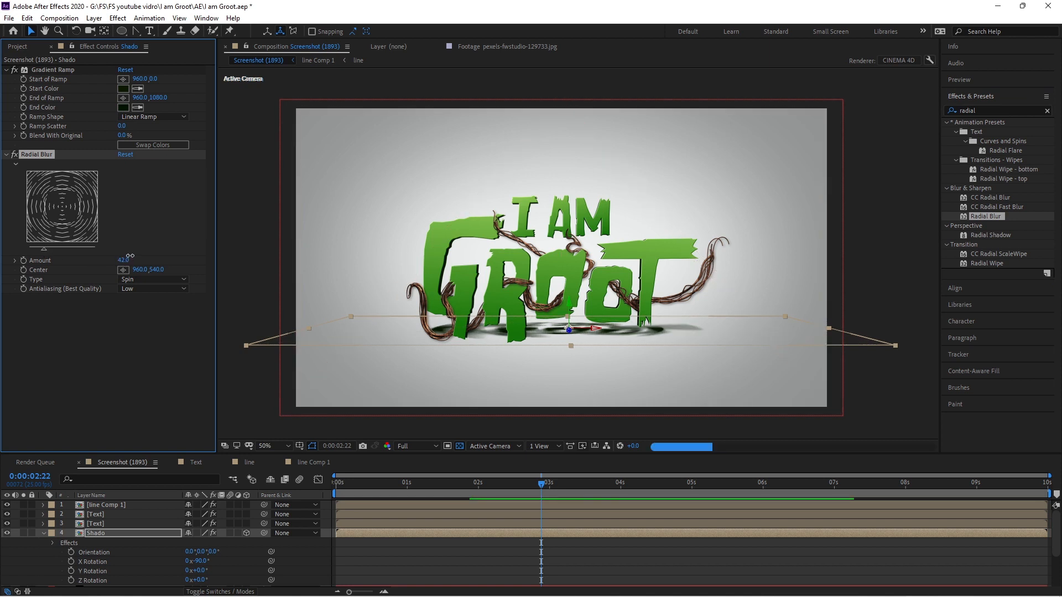
{"action": "left_click", "coordinate": [1014, 110]}
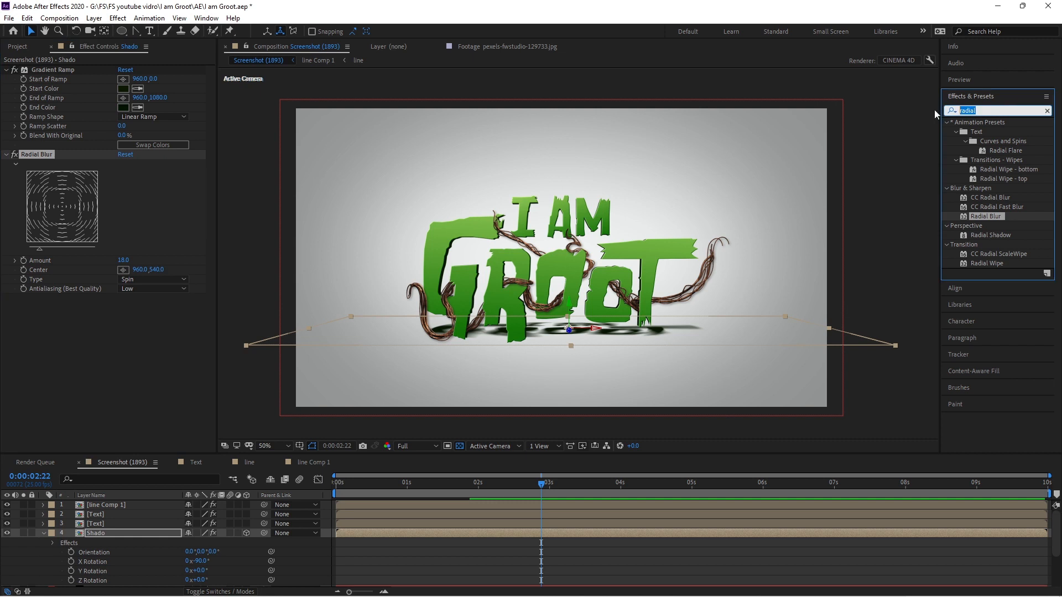
{"action": "type", "text": "cc sl"}
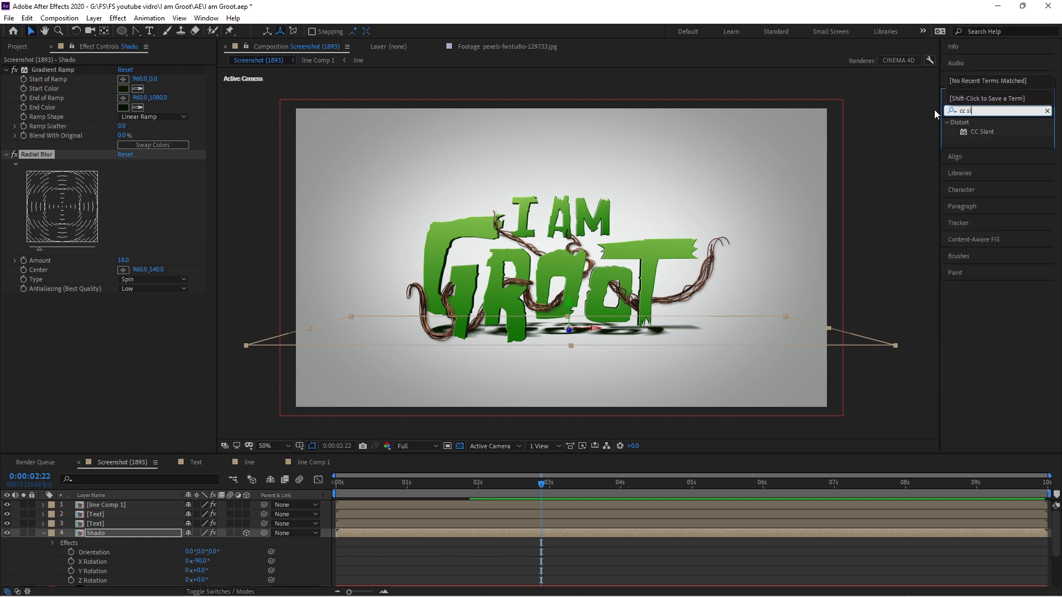
{"action": "double_click", "coordinate": [984, 130]}
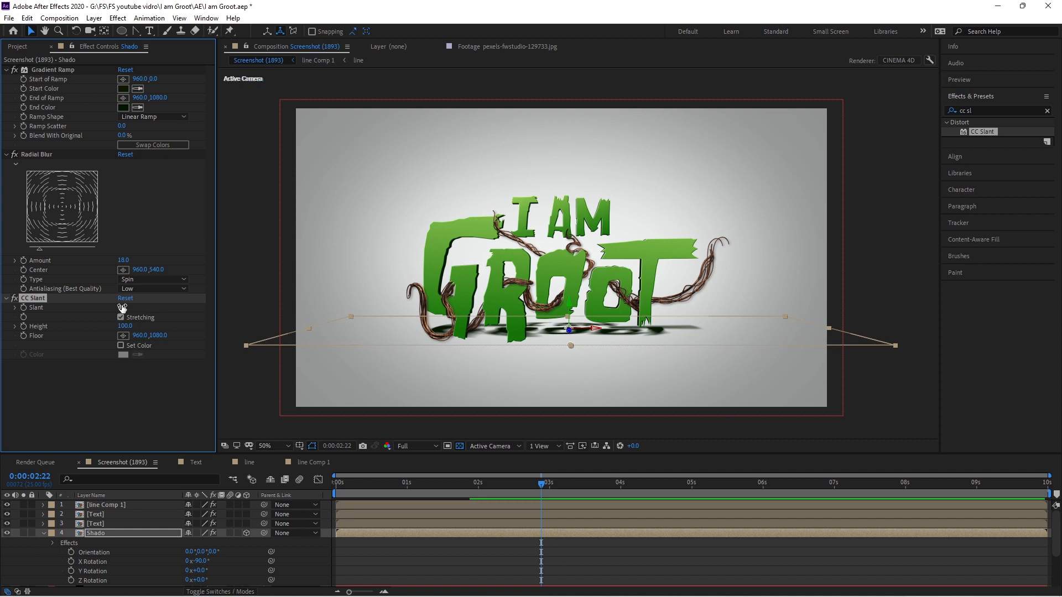
{"action": "left_click_drag", "start_coordinate": [127, 305], "coordinate": [102, 306]}
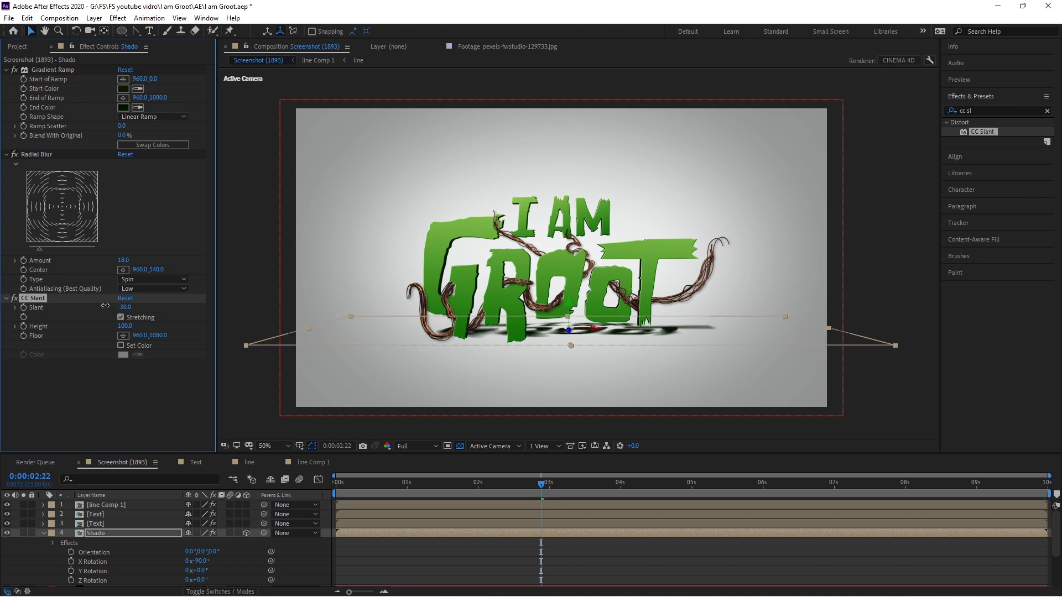
- Set the Shado layer's Opacity to 30%
{"action": "left_click", "coordinate": [134, 533]}
{"action": "key", "text": "t"}
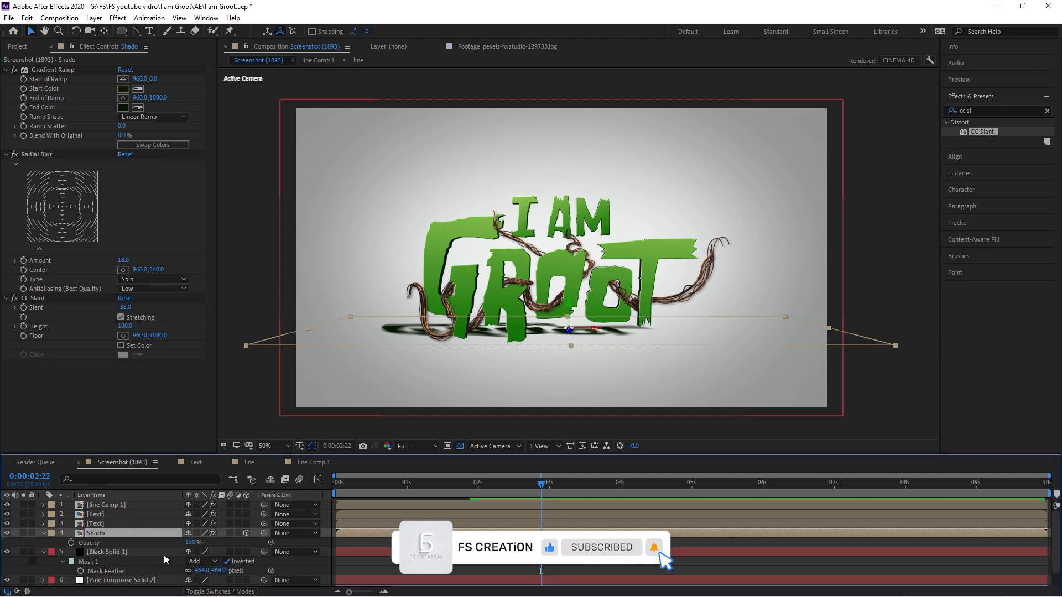
{"action": "left_click", "coordinate": [192, 543]}
{"action": "type", "text": "3"}
{"action": "type", "text": "0"}
{"action": "key", "text": "Return"}
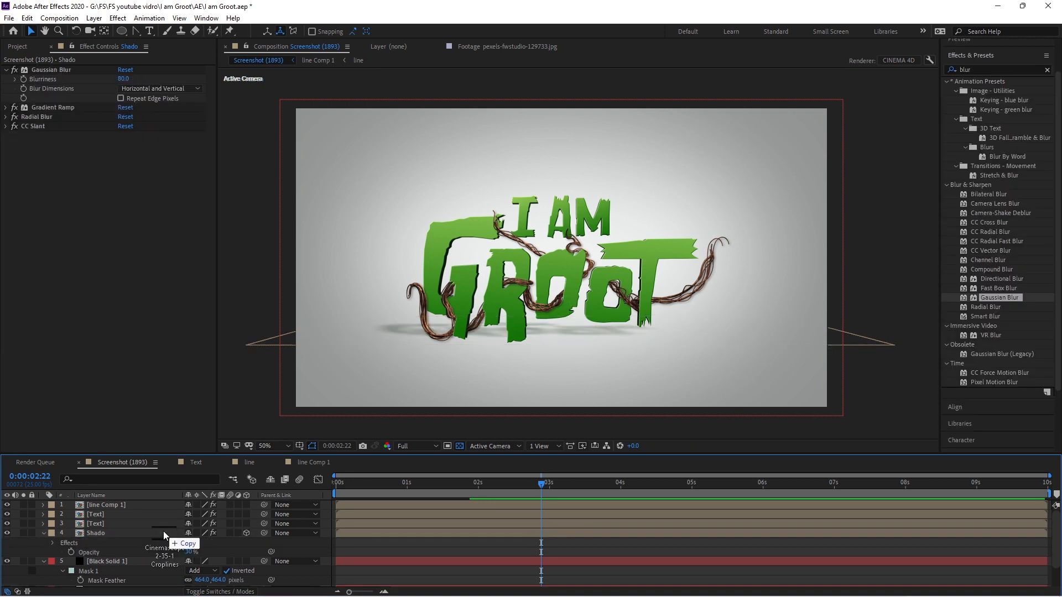
- Add Cinemascope 2-35-1 Croplines.png as the topmost layer and pre-compose line Comp 1, both Text layers and Shado together
{"action": "left_click_drag", "start_coordinate": [163, 531], "coordinate": [161, 530]}
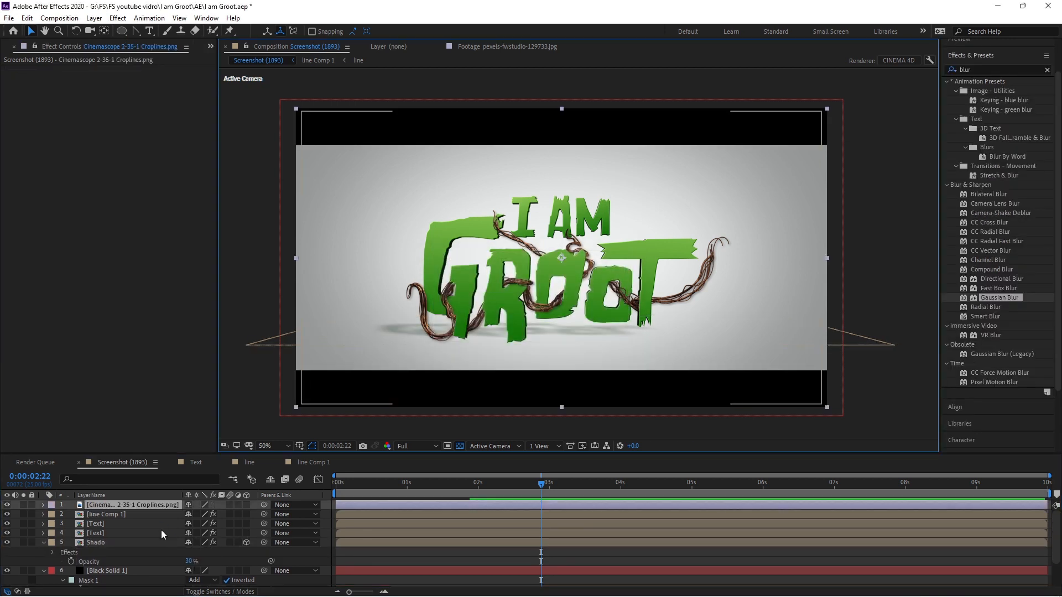
{"action": "left_click", "coordinate": [144, 543]}
{"action": "left_click", "coordinate": [133, 515], "text": "shift"}
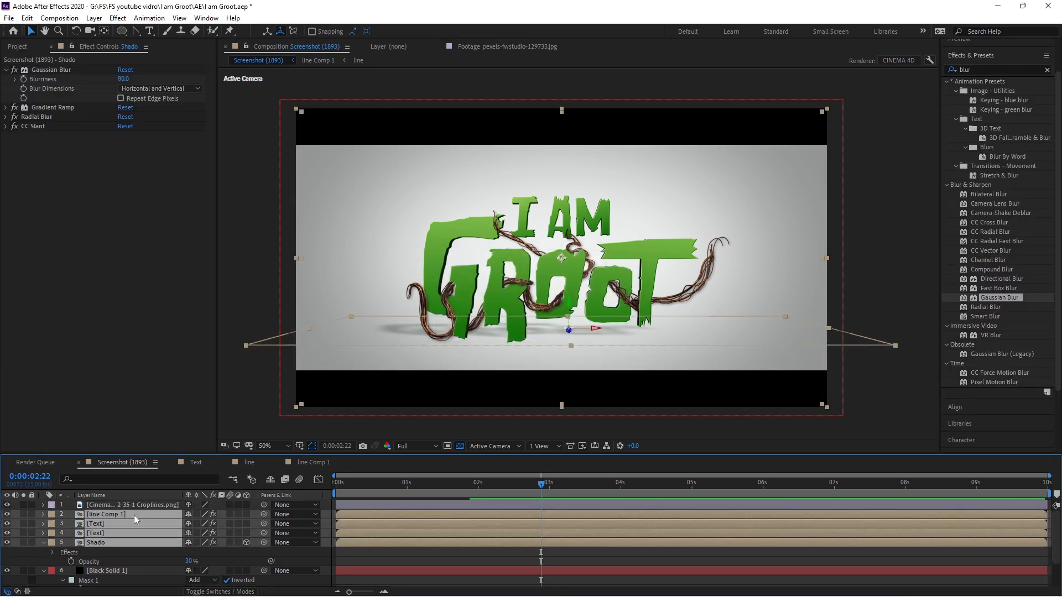
{"action": "right_click", "coordinate": [134, 515]}
{"action": "left_click", "coordinate": [198, 468]}
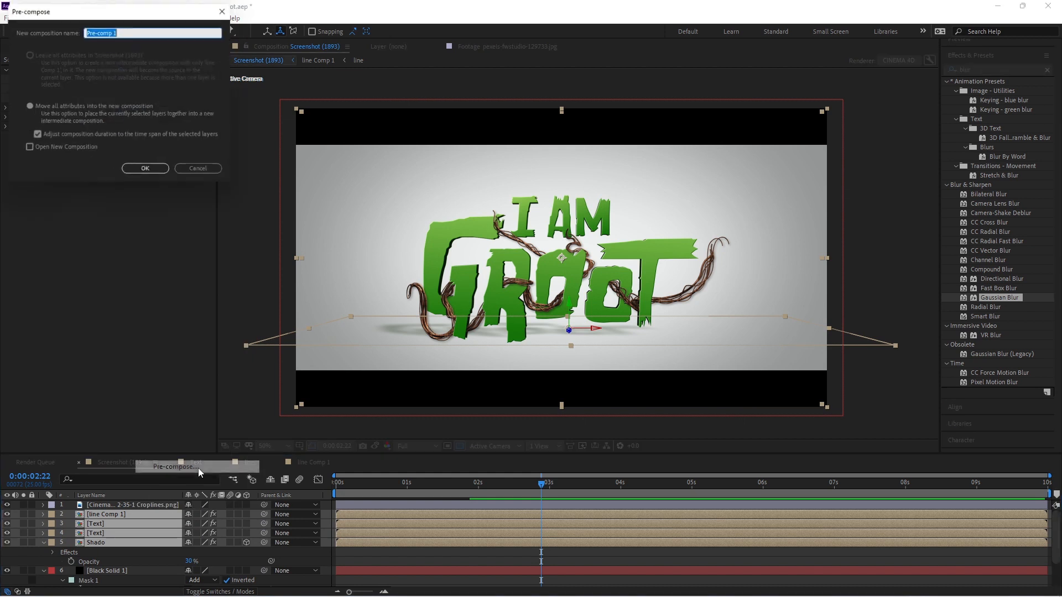
{"action": "left_click", "coordinate": [148, 173]}
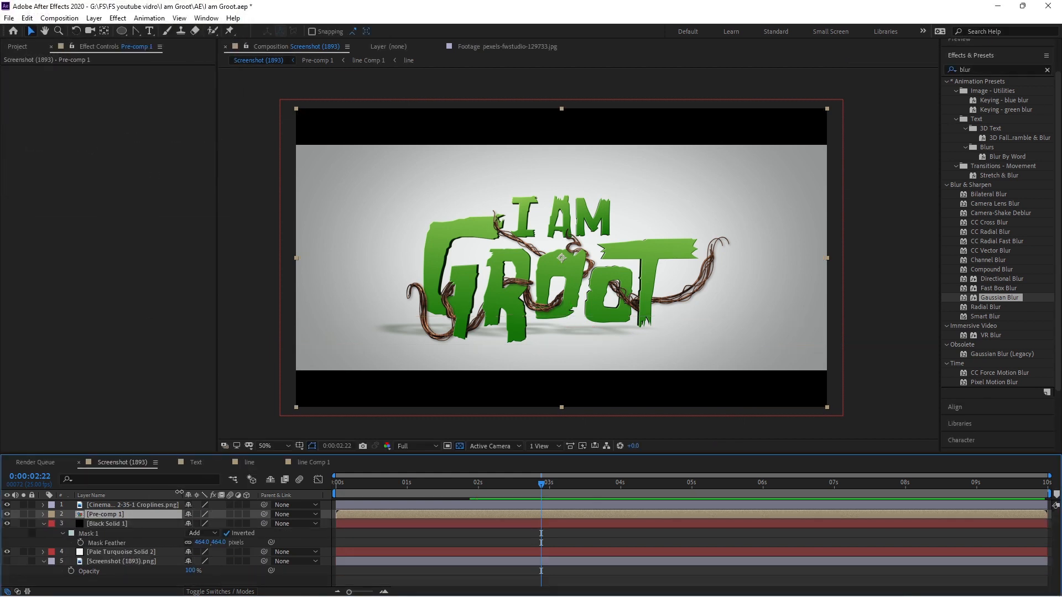
- Keyframe the pre-composed title's Scale at 100% at 0:00:02:22 and 86% at 0:00:00:00
{"action": "key", "text": "s"}
{"action": "left_click", "coordinate": [70, 523]}
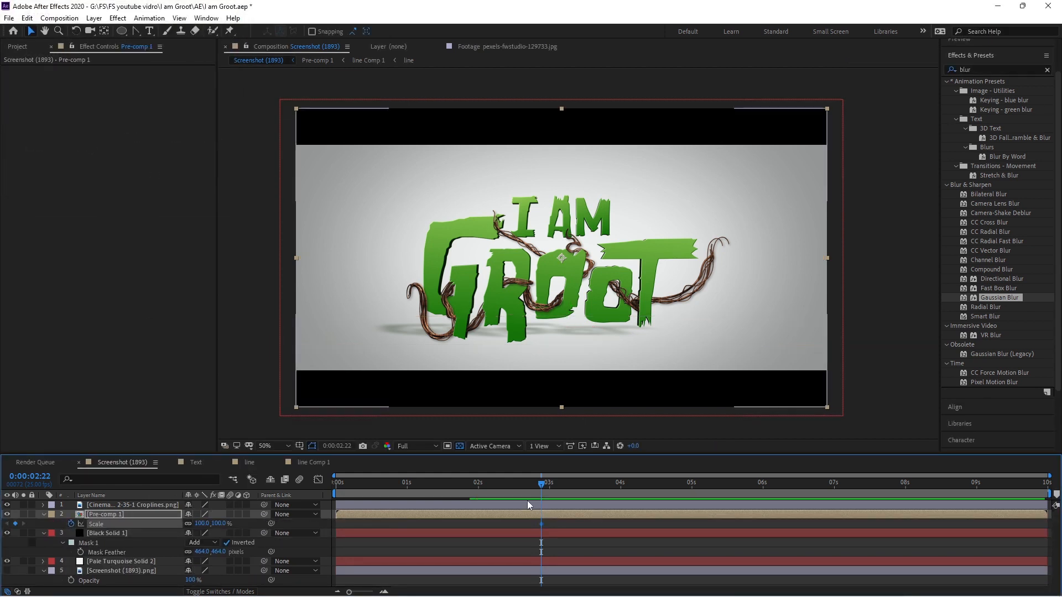
{"action": "left_click_drag", "start_coordinate": [541, 482], "coordinate": [335, 484]}
{"action": "left_click", "coordinate": [219, 523]}
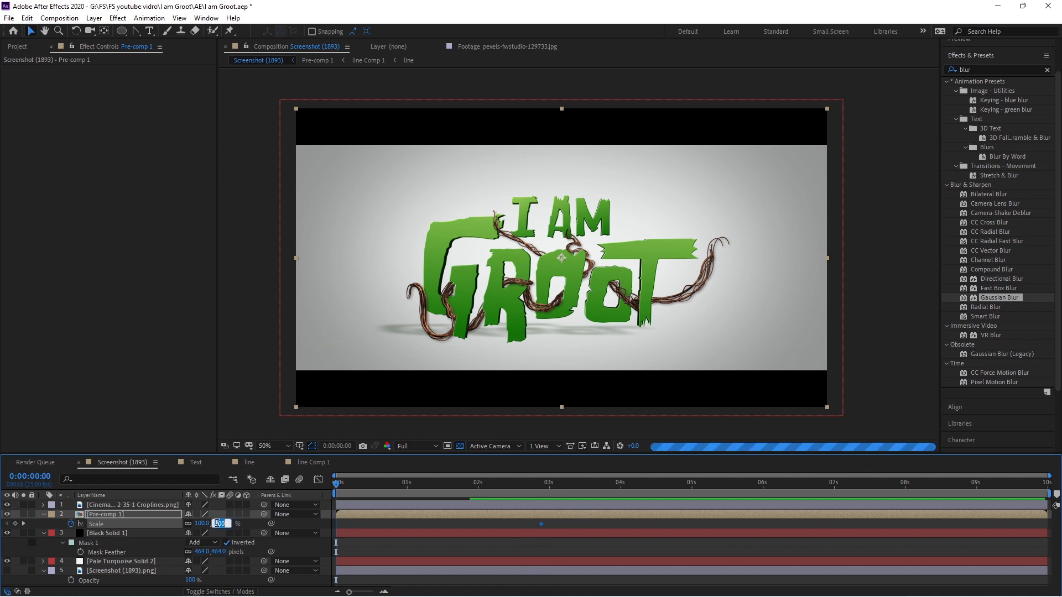
{"action": "left_click", "coordinate": [279, 529]}
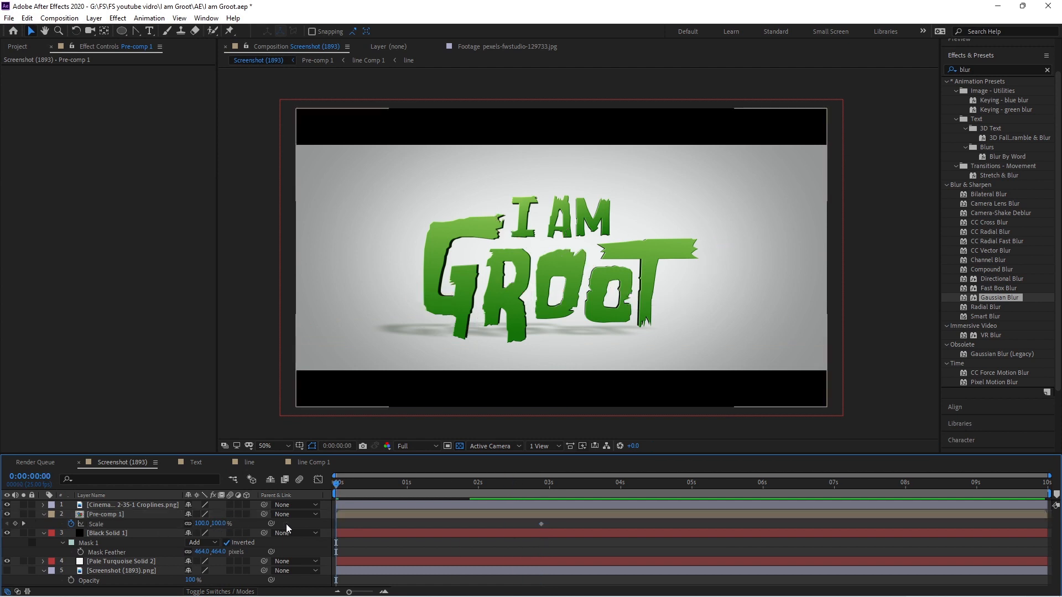
{"action": "left_click_drag", "start_coordinate": [218, 524], "coordinate": [212, 524]}
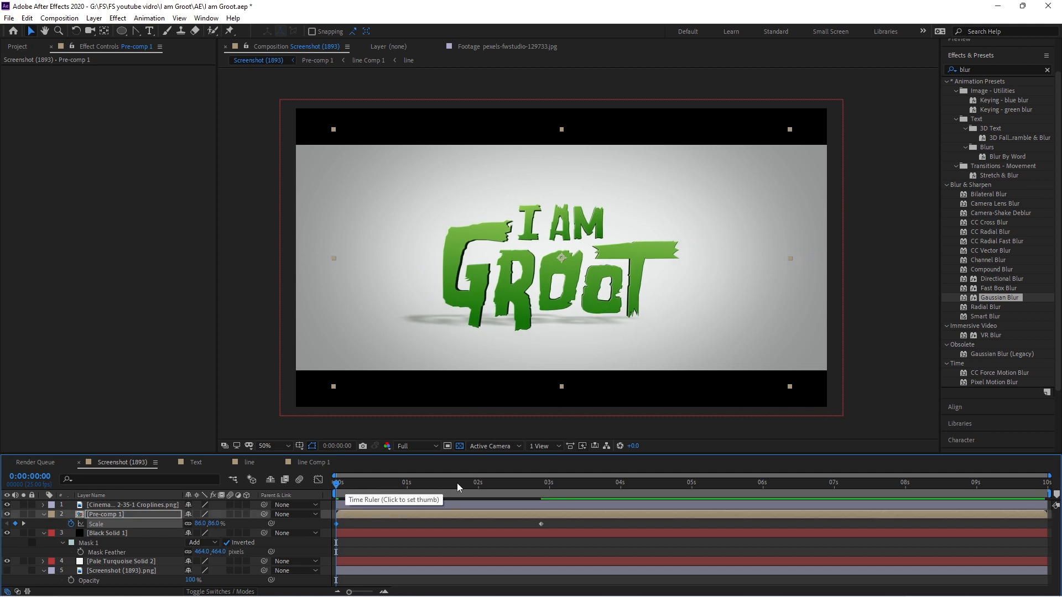
- Move the ending Scale keyframe of the title to 0:00:02:00 and play back the scale animation
{"action": "left_click", "coordinate": [479, 484]}
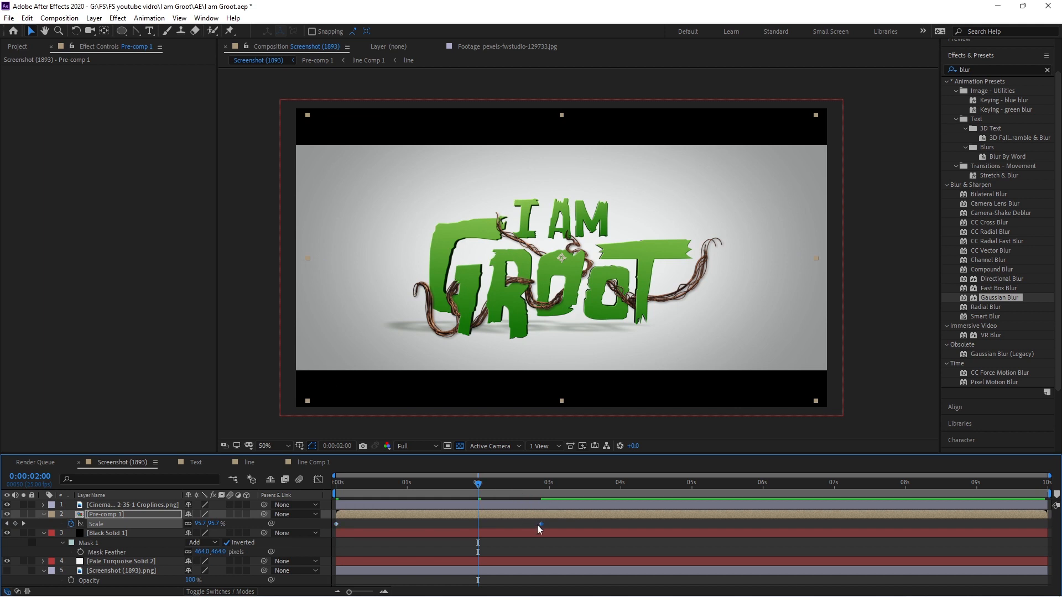
{"action": "left_click_drag", "start_coordinate": [539, 523], "coordinate": [482, 525]}
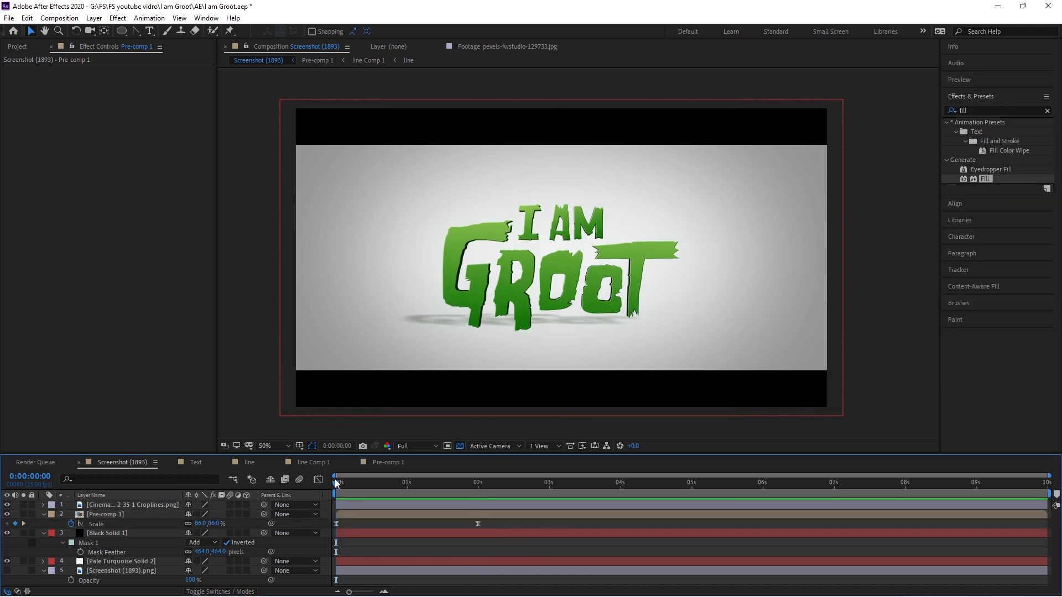
{"action": "key", "text": "space"}
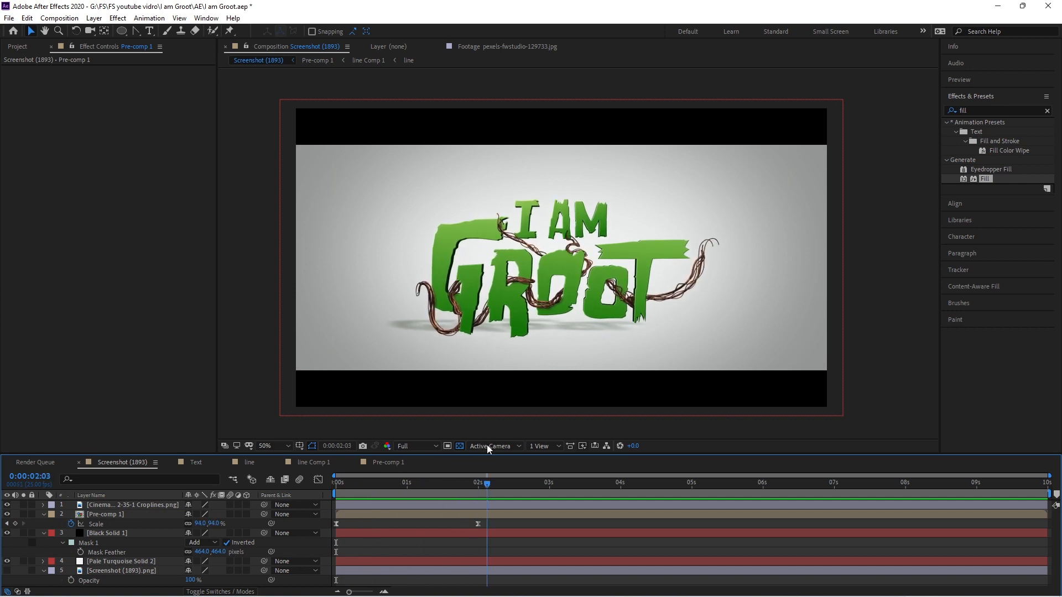
{"action": "key", "text": "space"}
{"action": "key", "text": "space"}
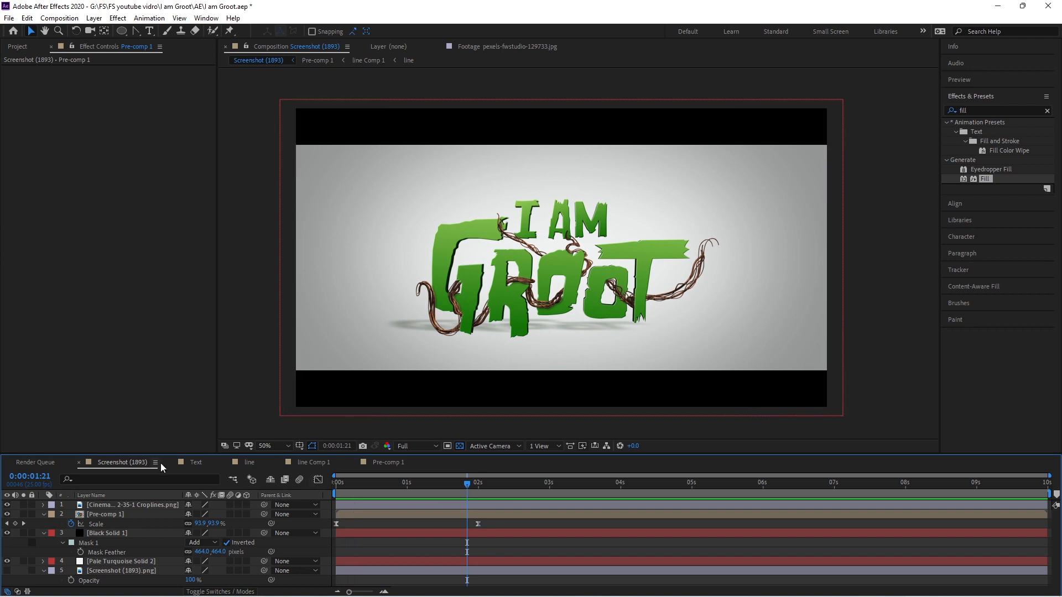
- Open Pre-comp 1 and add a 1920 x 1080 px green solid above its layers
{"action": "double_click", "coordinate": [131, 514]}
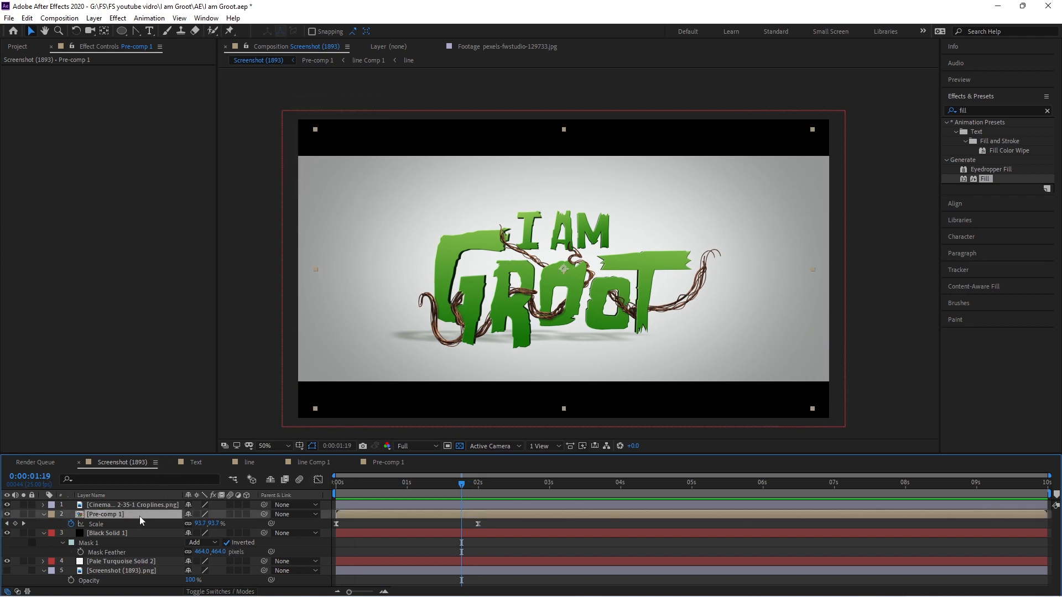
{"action": "key", "text": "ctrl+y"}
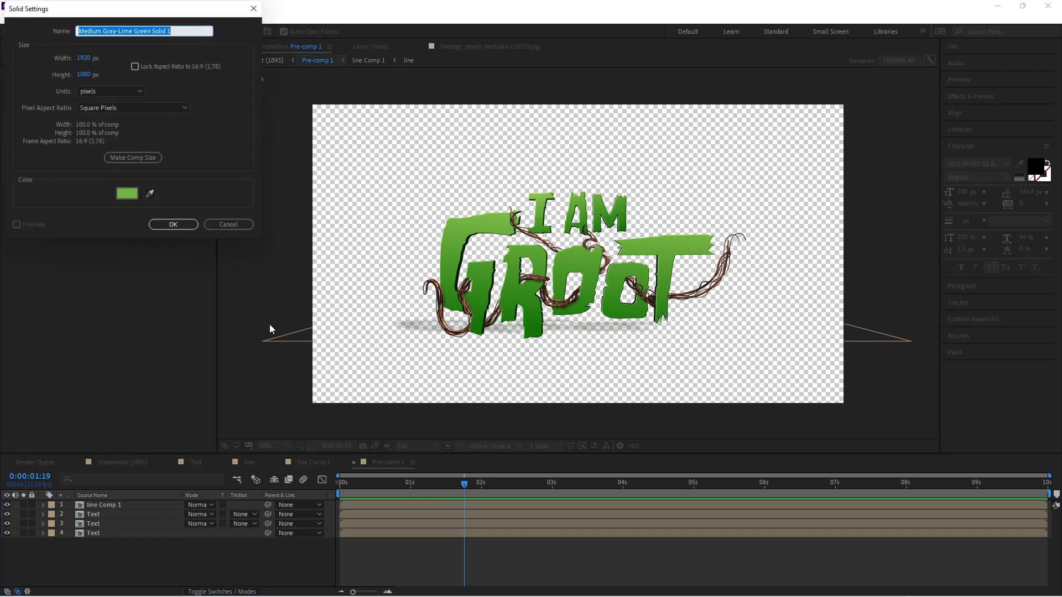
{"action": "left_click", "coordinate": [173, 224]}
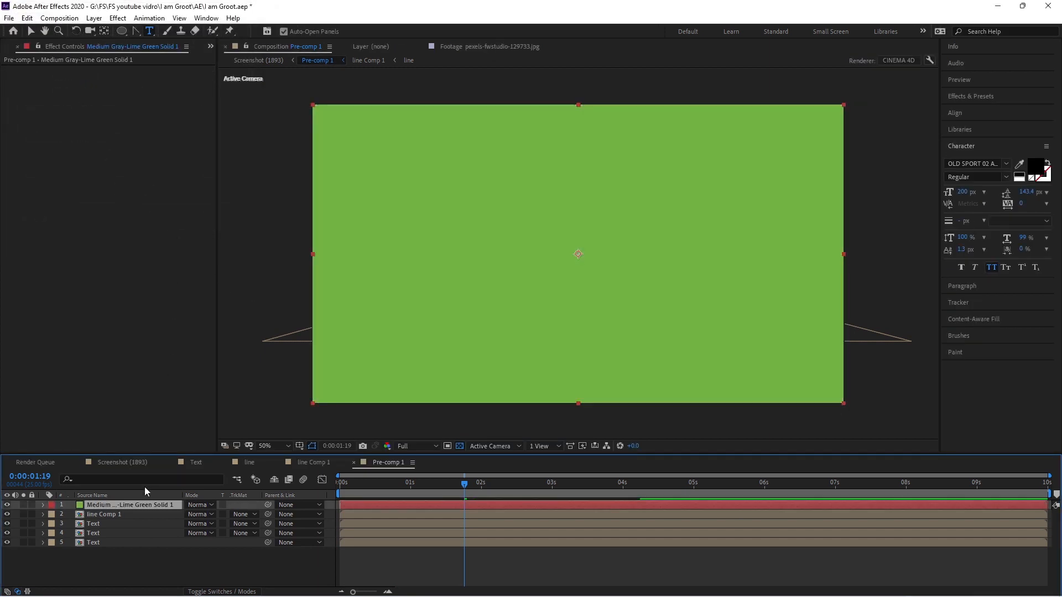
- Mask the green solid with the Pen tool into a curved, pointed leaf shape over the R of GROOT
{"action": "left_click_drag", "start_coordinate": [545, 277], "coordinate": [542, 347]}
{"action": "left_click", "coordinate": [518, 254]}
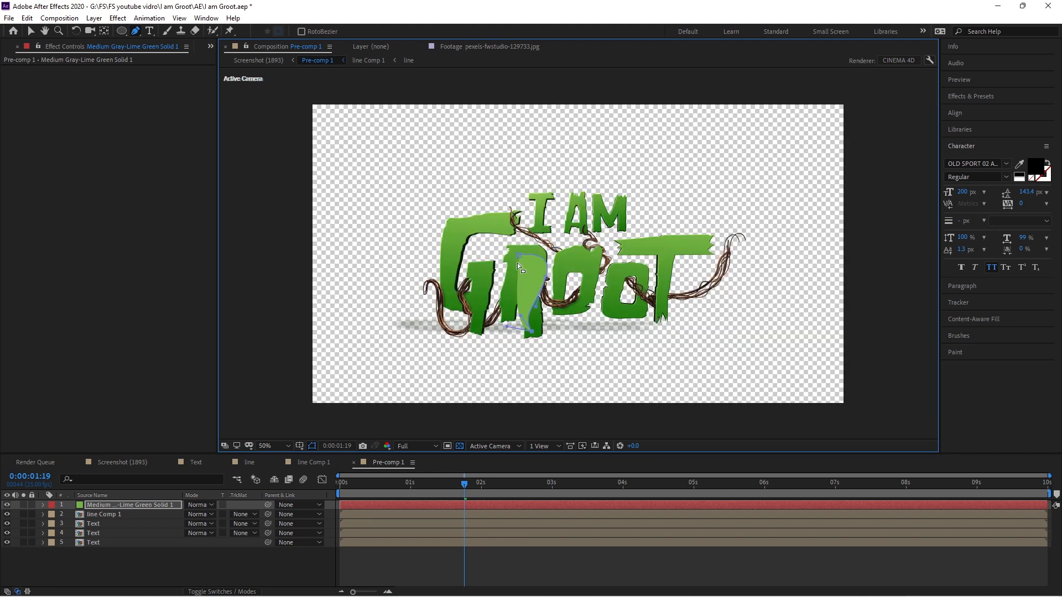
{"action": "key", "text": "ctrl+z"}
{"action": "left_click_drag", "start_coordinate": [497, 243], "coordinate": [519, 252]}
{"action": "left_click", "coordinate": [519, 255]}
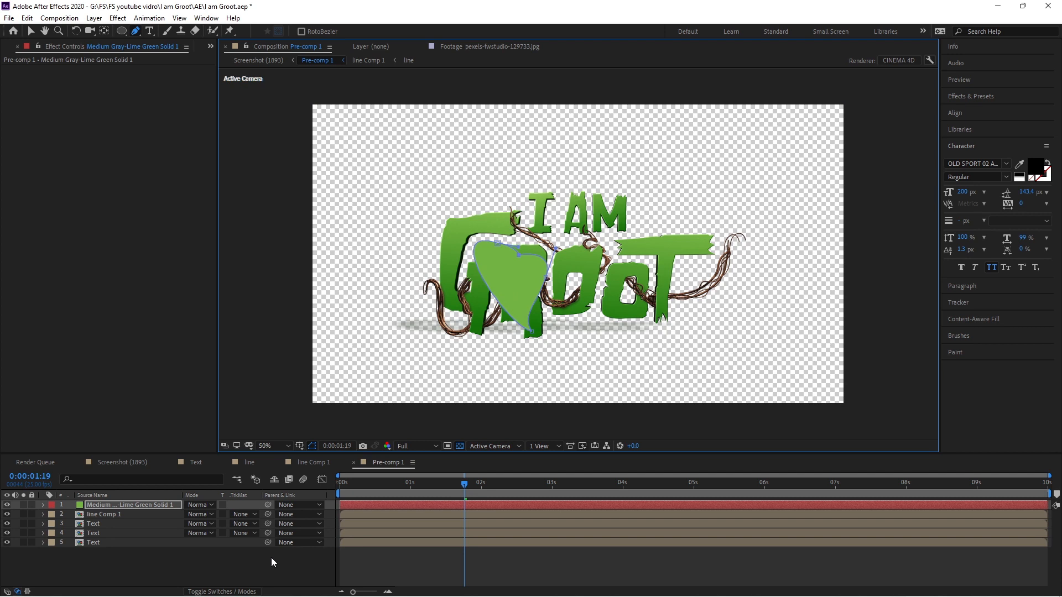
- Apply Gradient Ramp to the leaf solid, sampling the light green of the G's upper part as start color and its dark green base as end color
{"action": "key", "text": "s"}
{"action": "key", "text": "ctrl+5"}
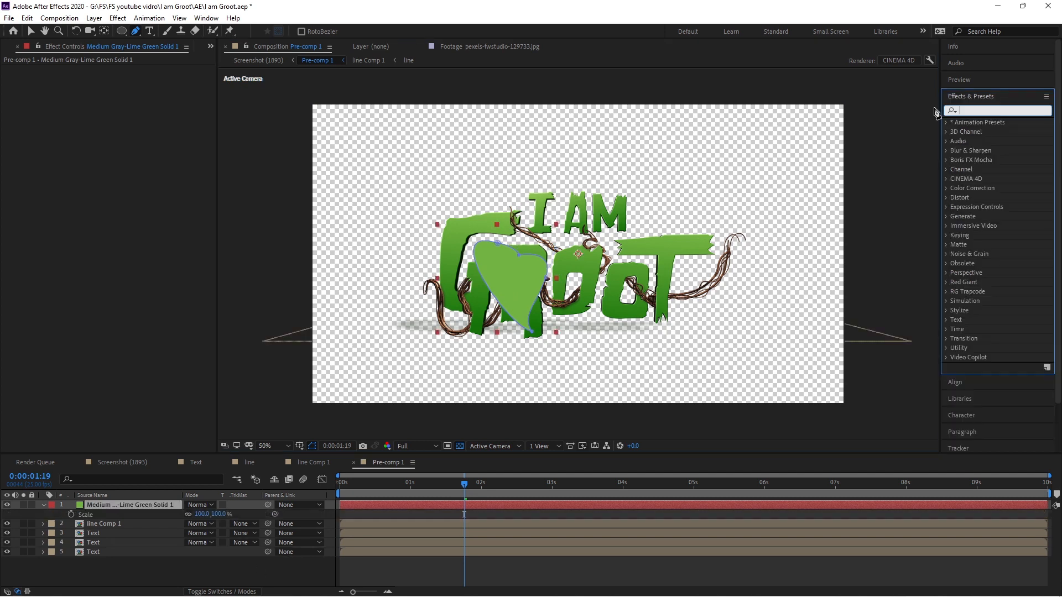
{"action": "type", "text": "grad"}
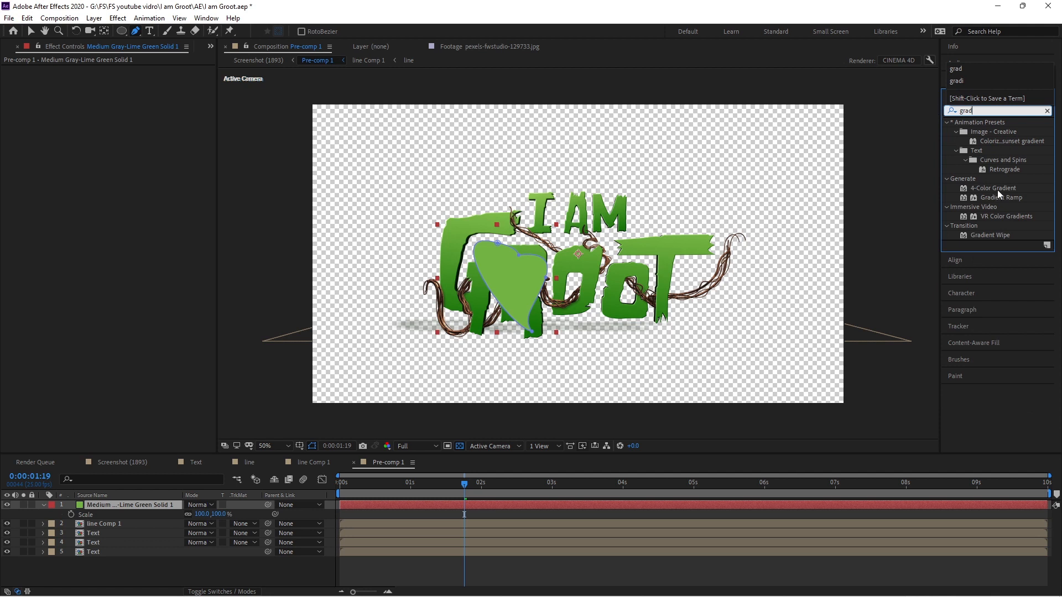
{"action": "double_click", "coordinate": [1003, 198]}
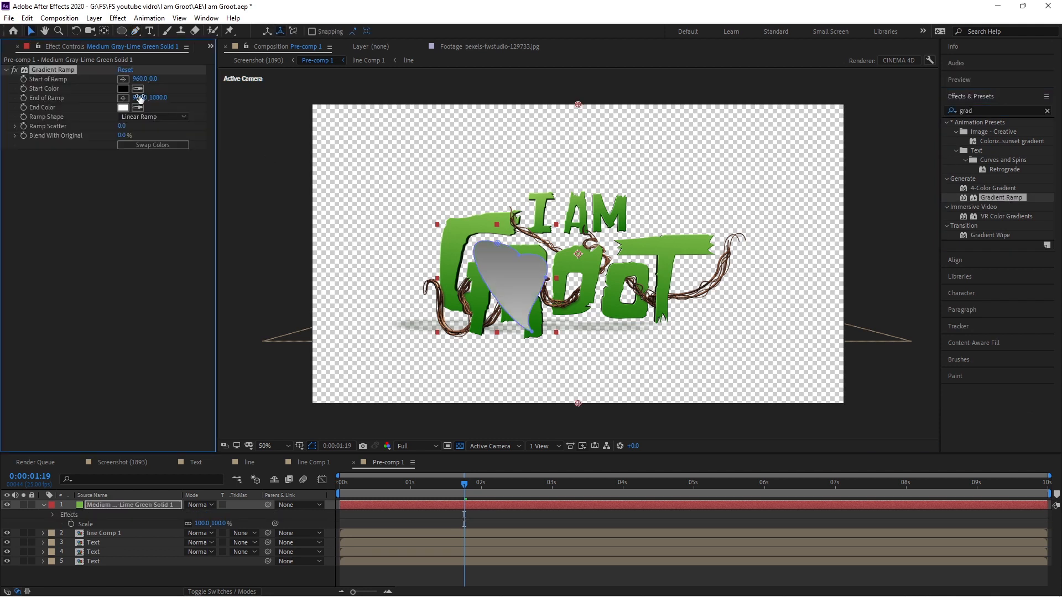
{"action": "left_click", "coordinate": [137, 88]}
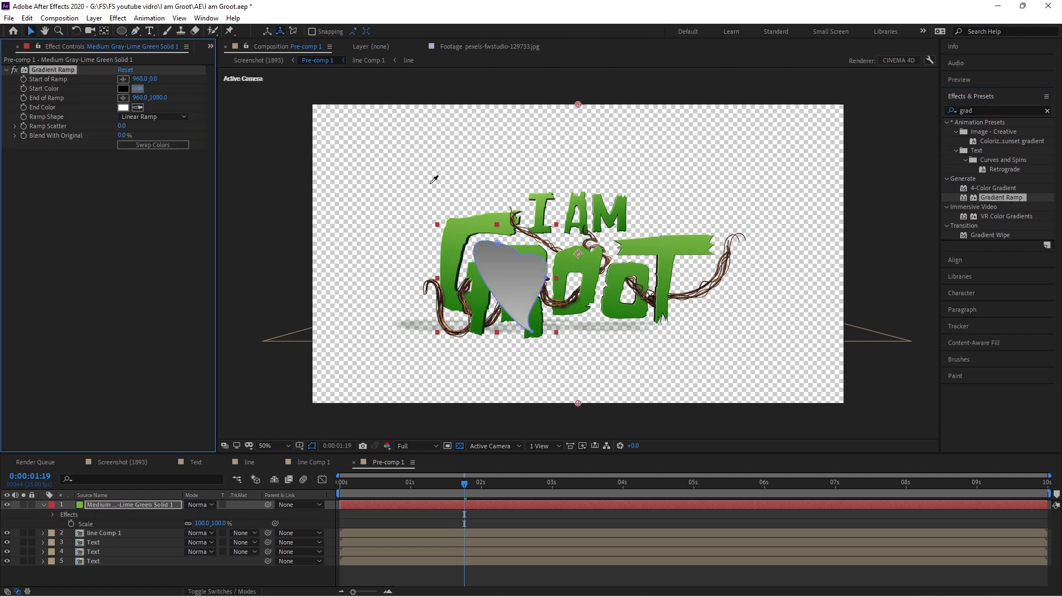
{"action": "left_click", "coordinate": [506, 209]}
{"action": "left_click", "coordinate": [138, 107]}
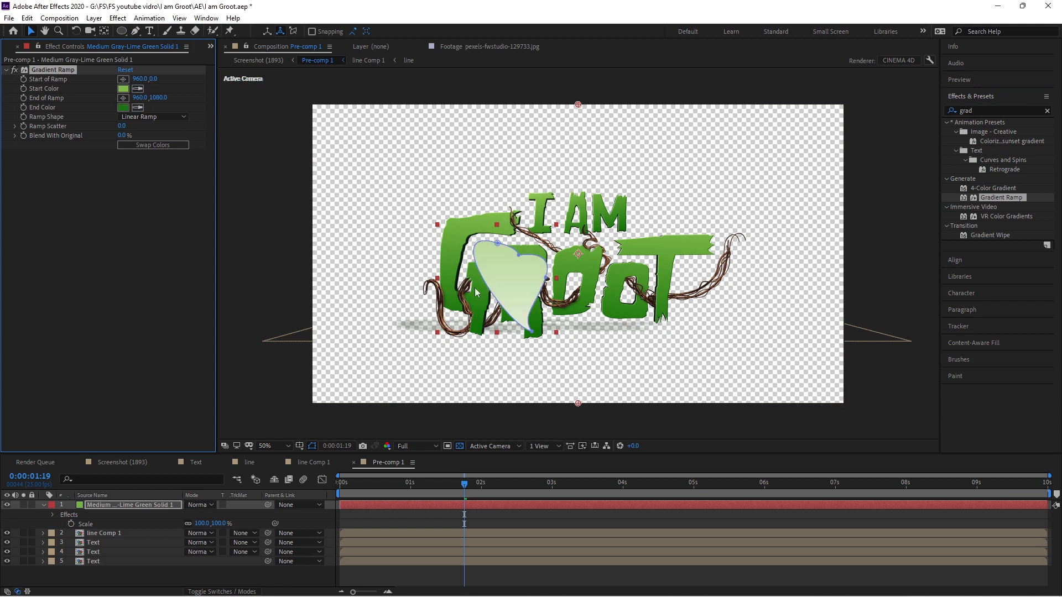
{"action": "left_click", "coordinate": [484, 328]}
- Place the leaf's Gradient Ramp start at 758, 772 near its pointed tip and its end at 730, 466 by its upper edge
{"action": "left_click", "coordinate": [123, 79]}
{"action": "left_click", "coordinate": [504, 234]}
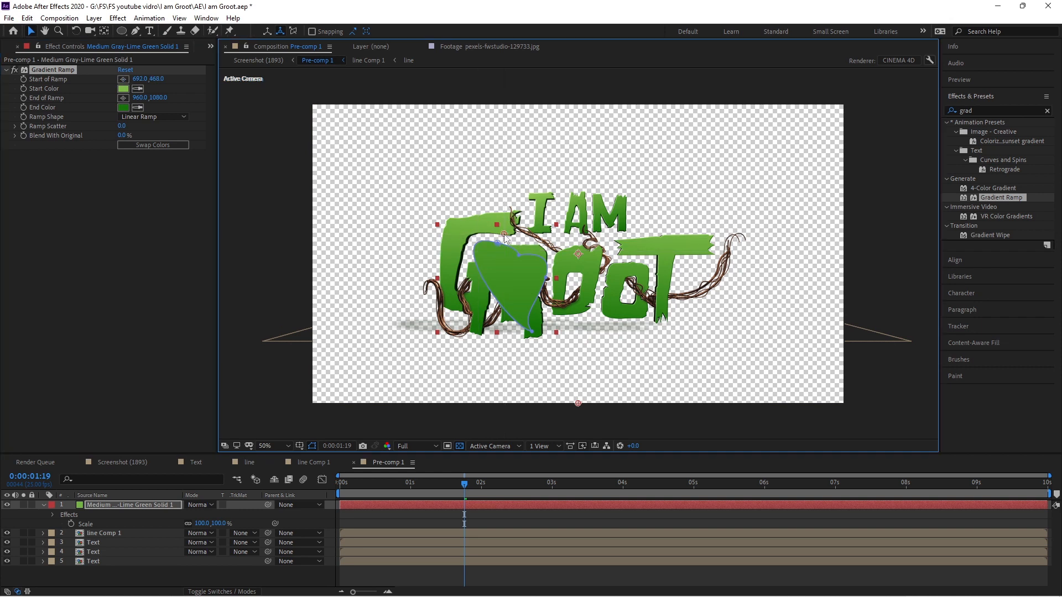
{"action": "left_click", "coordinate": [122, 98]}
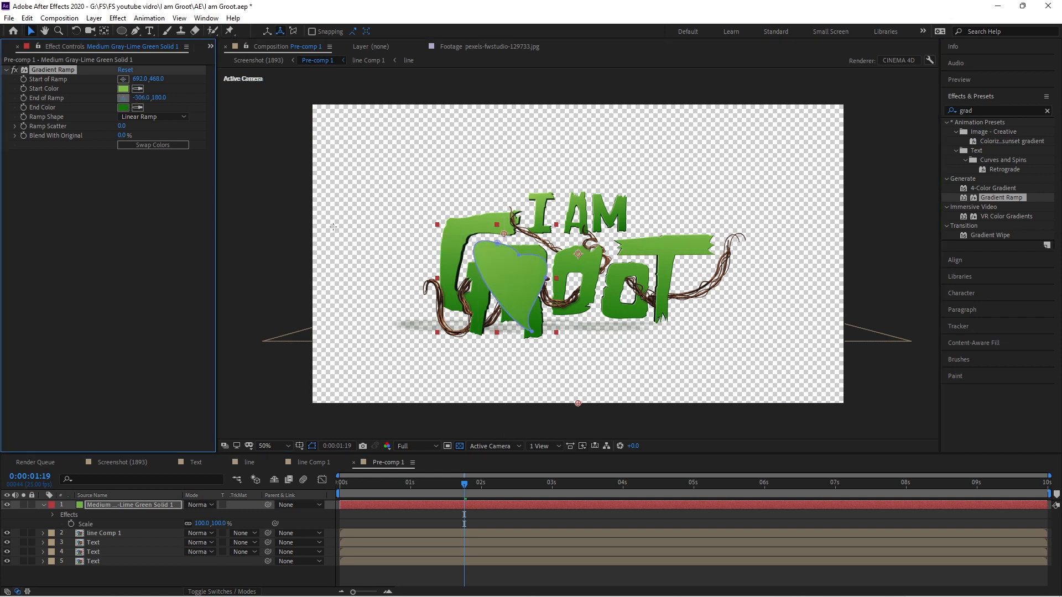
{"action": "left_click", "coordinate": [535, 336]}
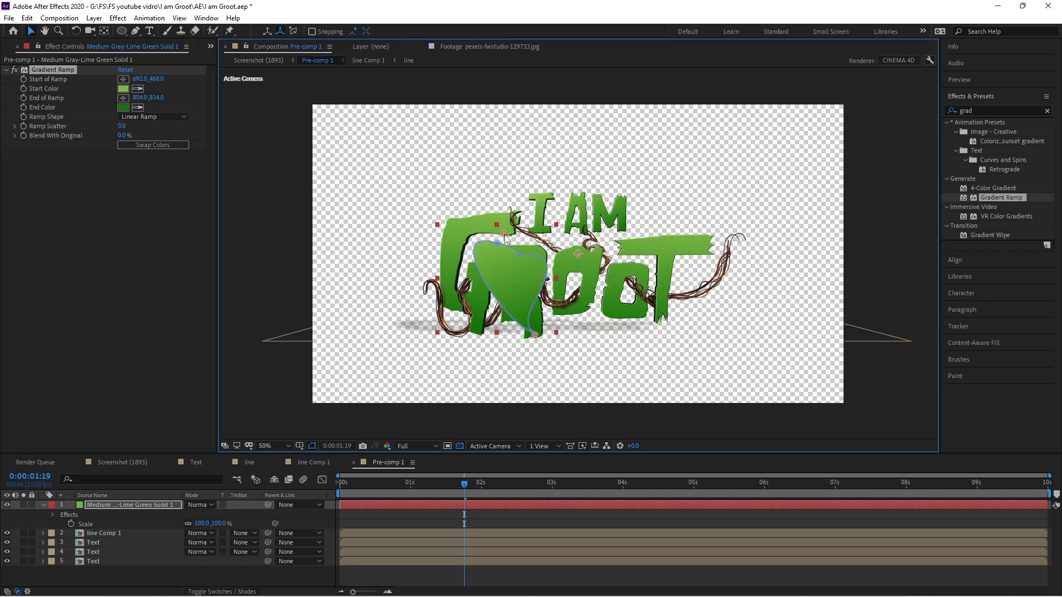
{"action": "mouse_move", "coordinate": [503, 234]}
{"action": "left_mouse_down"}
{"action": "mouse_move", "coordinate": [516, 243]}
{"action": "mouse_move", "coordinate": [541, 341]}
{"action": "mouse_move", "coordinate": [508, 265]}
{"action": "mouse_move", "coordinate": [515, 233]}
{"action": "left_mouse_up"}
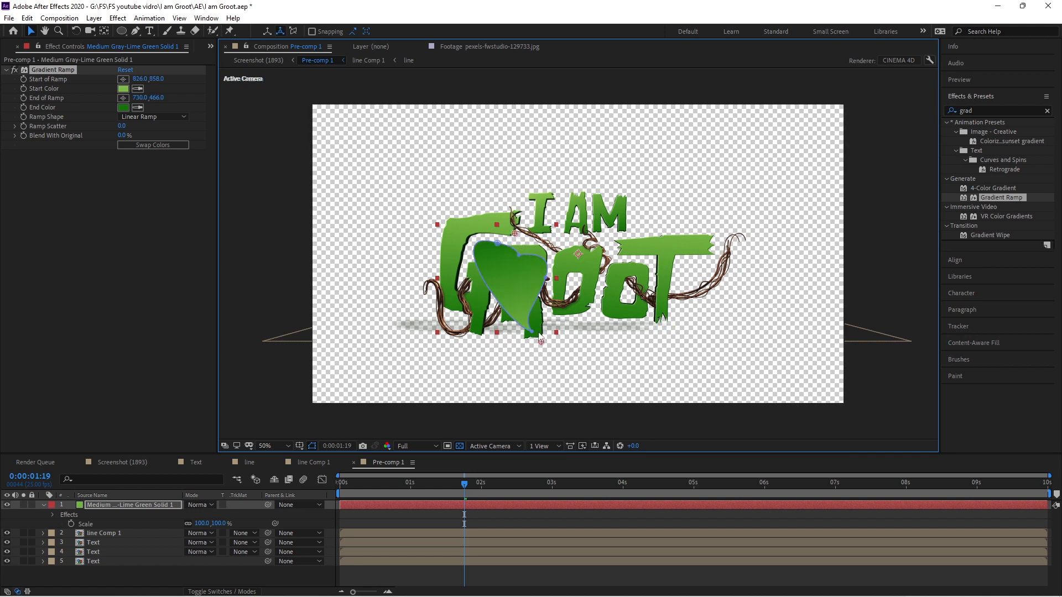
{"action": "left_click_drag", "start_coordinate": [541, 341], "coordinate": [529, 331]}
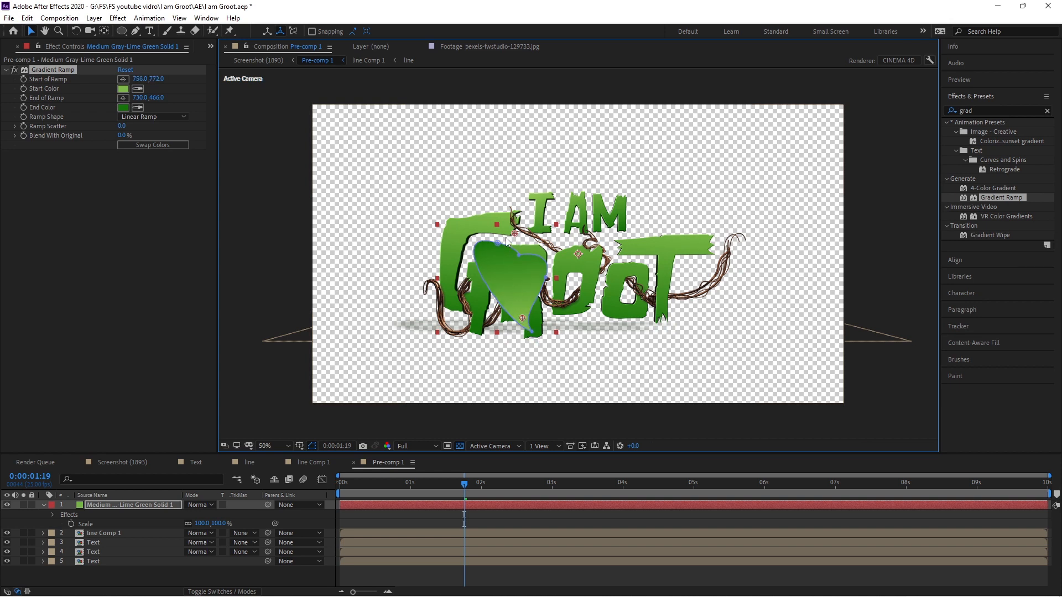
{"action": "left_click", "coordinate": [148, 570]}
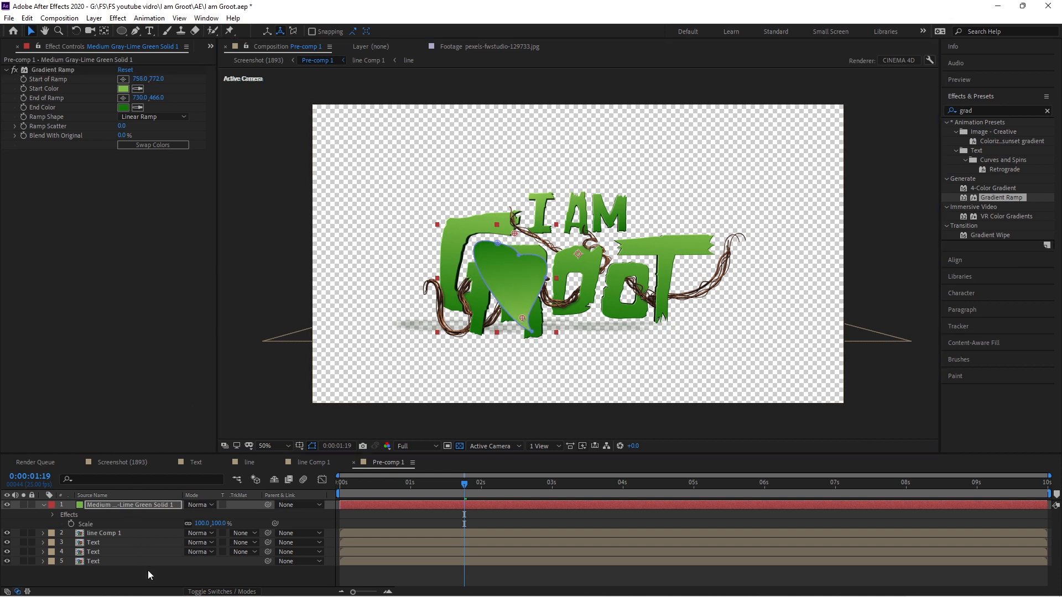
- Try to pre-compose the leaf solid while leaving all attributes in Pre-comp 1
{"action": "left_click", "coordinate": [144, 505]}
{"action": "right_click", "coordinate": [145, 505]}
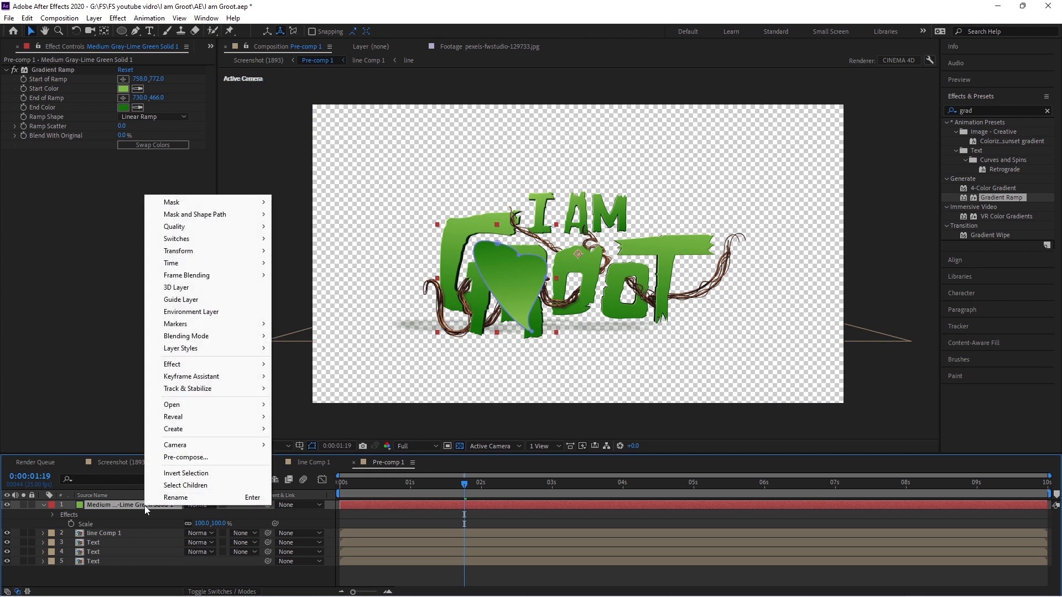
{"action": "left_click", "coordinate": [198, 458]}
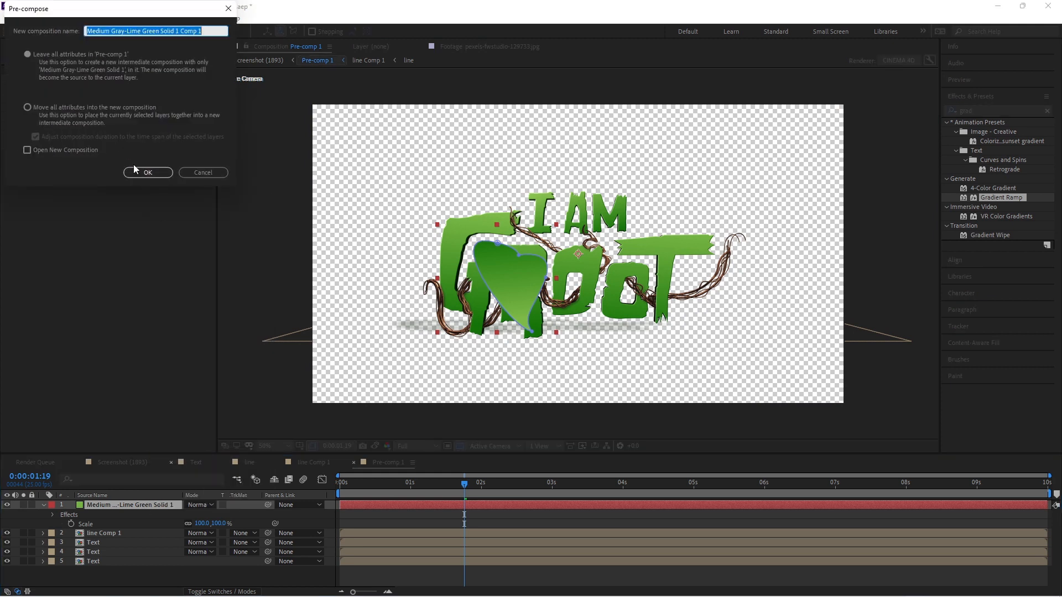
{"action": "left_click", "coordinate": [145, 173]}
{"action": "scroll", "coordinate": [523, 249], "scroll_direction": "up", "scroll_amount": 1}
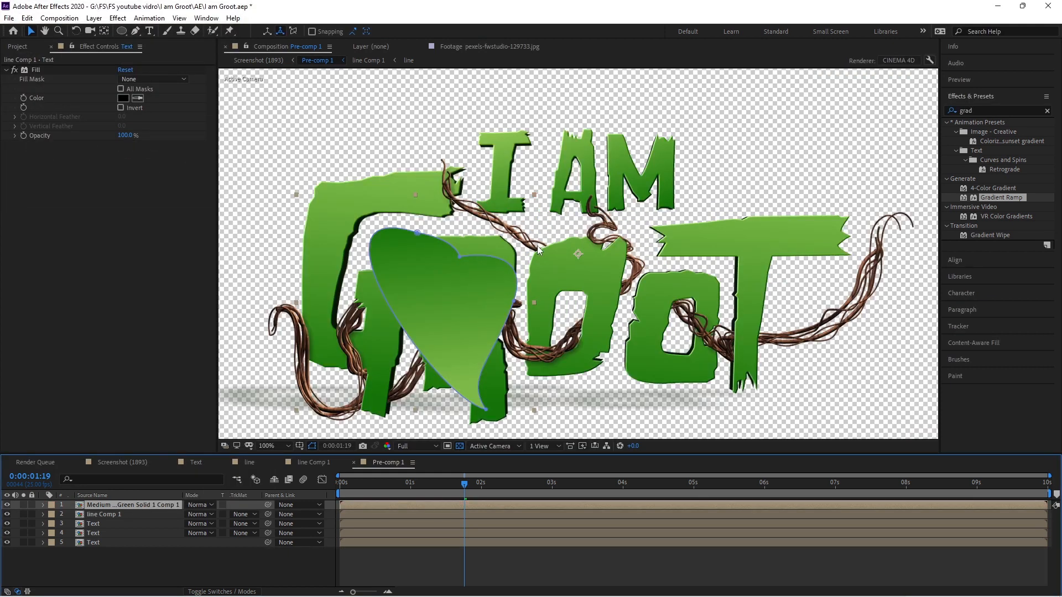
{"action": "key", "text": "ctrl+z"}
- Pre-compose the leaf solid, moving all attributes into the new composition
{"action": "right_click", "coordinate": [125, 505]}
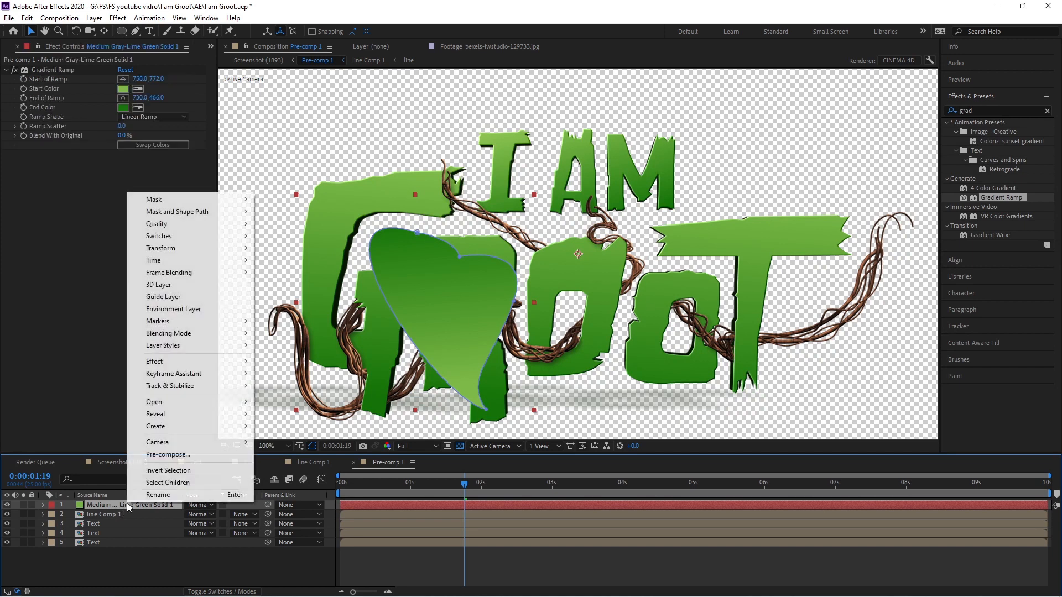
{"action": "left_click", "coordinate": [175, 454]}
{"action": "left_click", "coordinate": [77, 113]}
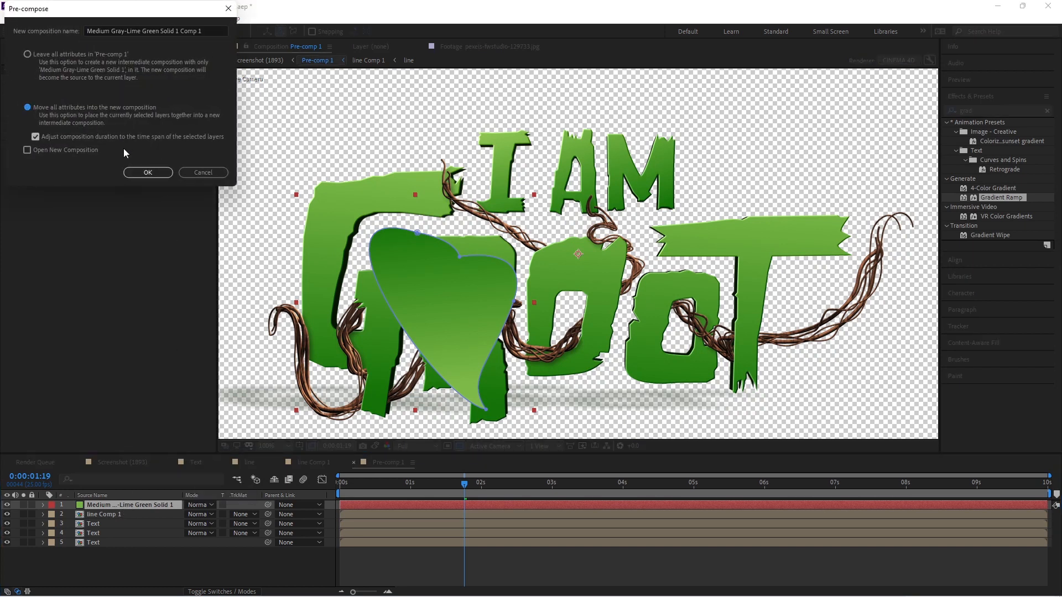
{"action": "left_click", "coordinate": [148, 171]}
- Move the leaf's anchor point to the notch in its upper edge and shift the leaf over the T of GROOT
{"action": "key", "text": "y"}
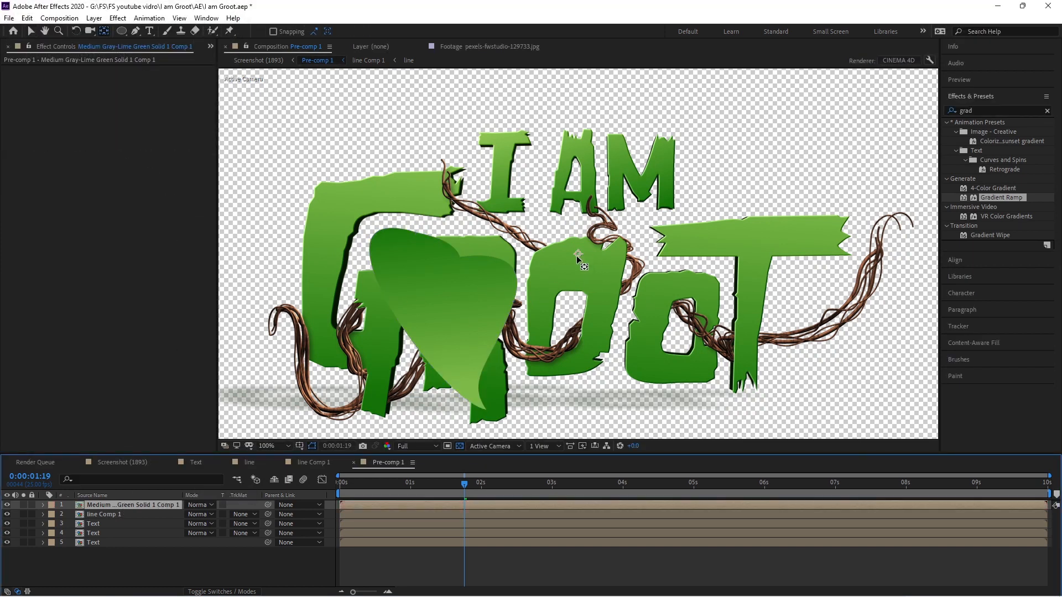
{"action": "left_click_drag", "start_coordinate": [578, 255], "coordinate": [459, 257]}
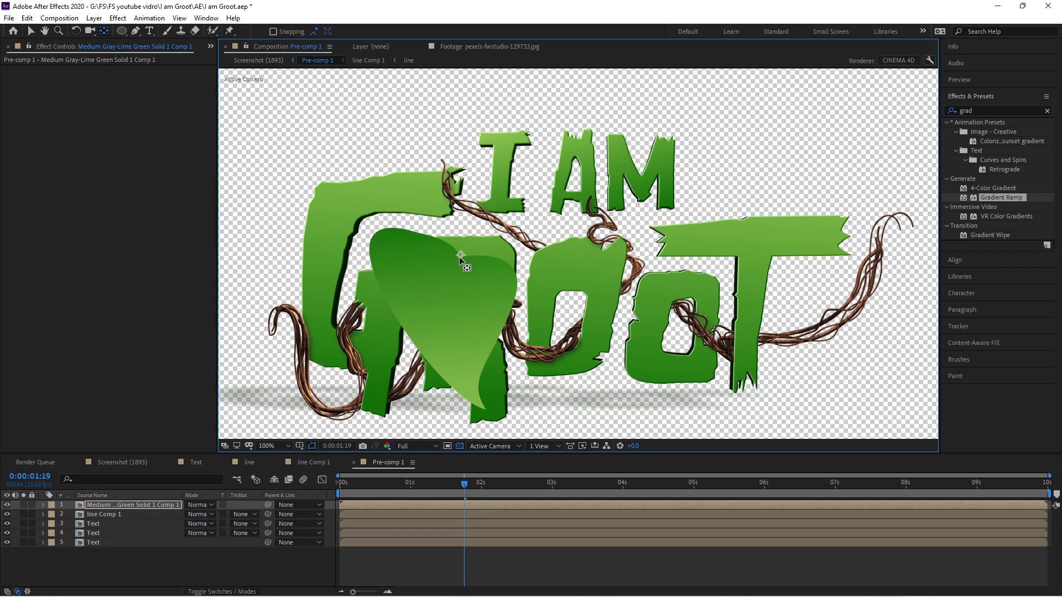
{"action": "key", "text": "v"}
{"action": "mouse_move", "coordinate": [470, 306]}
{"action": "left_mouse_down"}
{"action": "mouse_move", "coordinate": [630, 304]}
{"action": "mouse_move", "coordinate": [772, 280]}
{"action": "mouse_move", "coordinate": [609, 309]}
{"action": "left_mouse_up"}
- Scale the leaf composition down to 30%
{"action": "key", "text": "space"}
{"action": "key", "text": "s"}
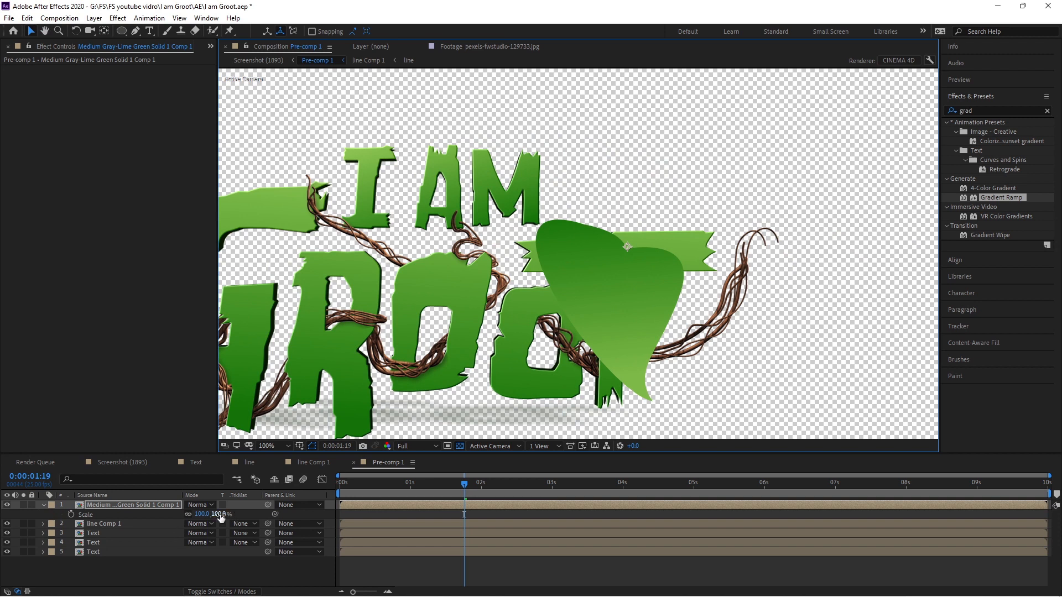
{"action": "left_click_drag", "start_coordinate": [214, 514], "coordinate": [174, 507]}
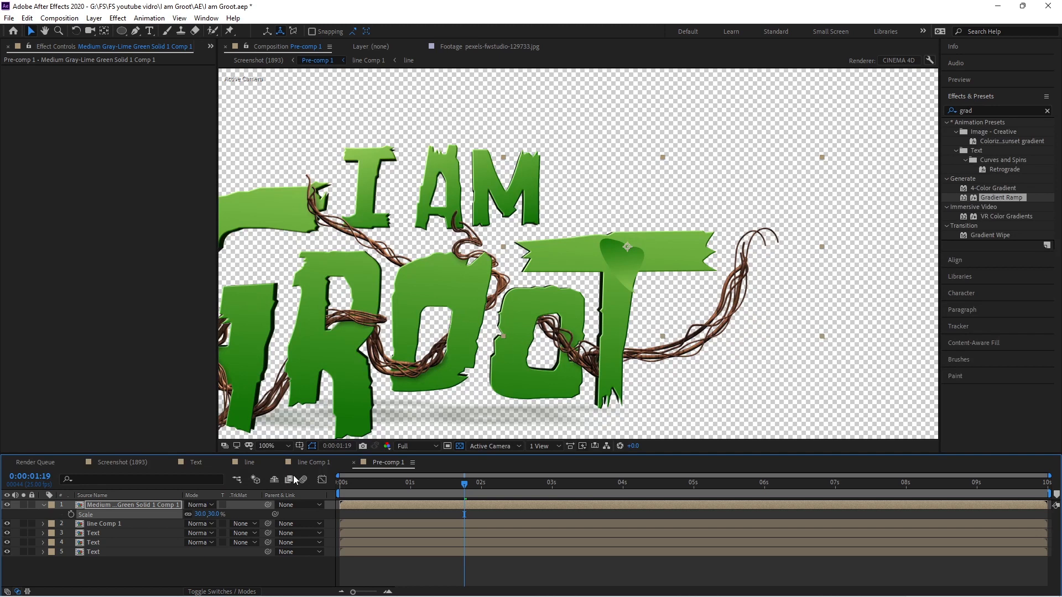
- Attach the leaf's notch to the curled vine tip beyond the T and rotate the leaf so its point faces away from the letters
{"action": "key", "text": "r"}
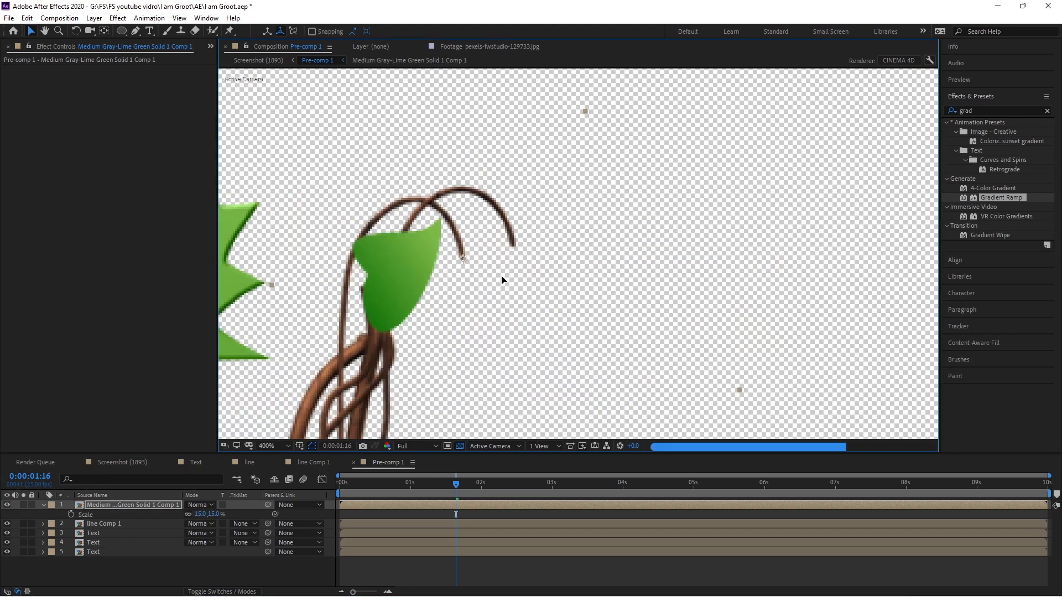
{"action": "left_click_drag", "start_coordinate": [501, 276], "coordinate": [500, 274]}
{"action": "key", "text": "r"}
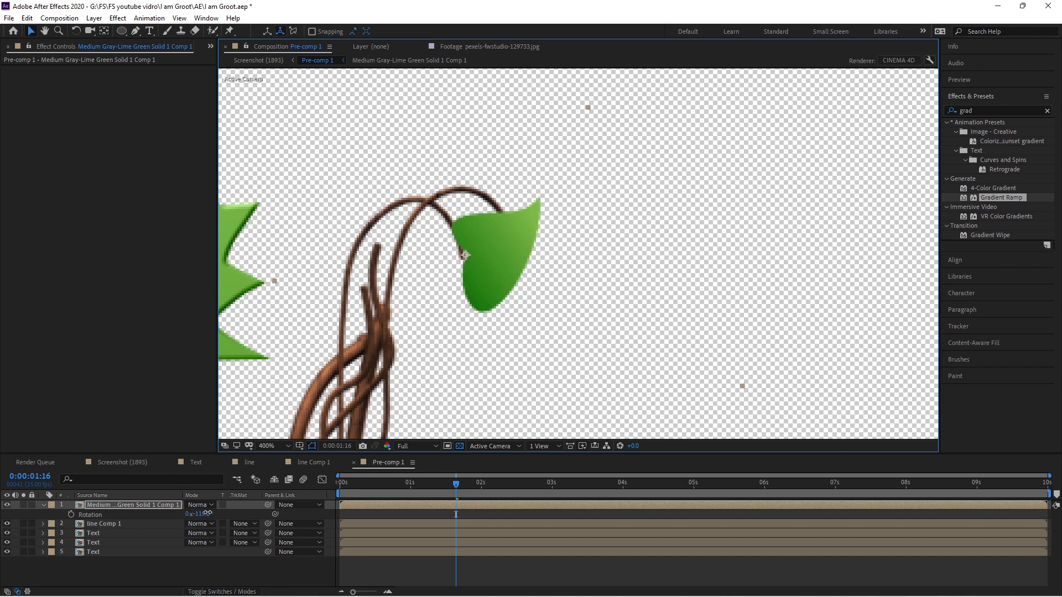
{"action": "left_click_drag", "start_coordinate": [201, 514], "coordinate": [228, 513]}
- Set the leaf's scale to 8% at the vine tip
{"action": "key", "text": "s"}
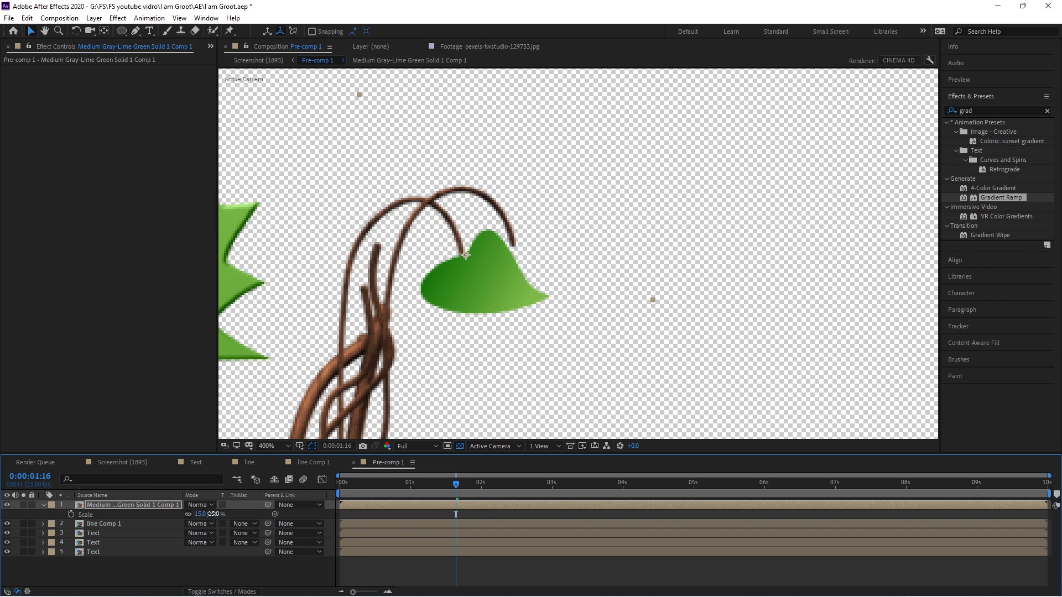
{"action": "left_click", "coordinate": [211, 513]}
{"action": "type", "text": "8"}
{"action": "key", "text": "Return"}
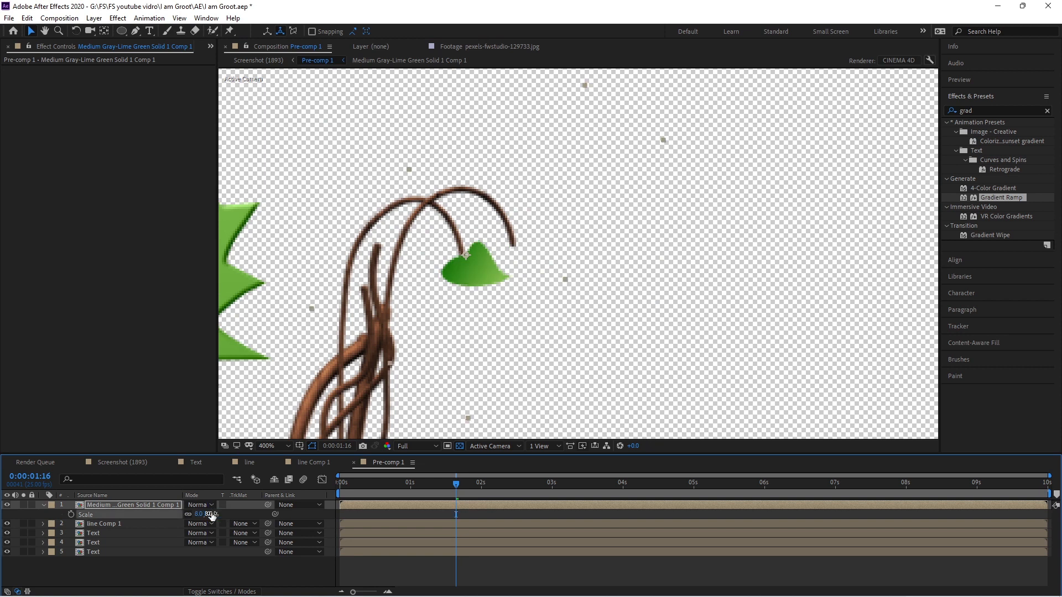
- Keyframe the leaf's scale from 0% at 0:00:01:16 to 8% a few frames after it
{"action": "left_click", "coordinate": [71, 514]}
{"action": "left_click", "coordinate": [208, 513]}
{"action": "type", "text": "0"}
{"action": "key", "text": "Return"}
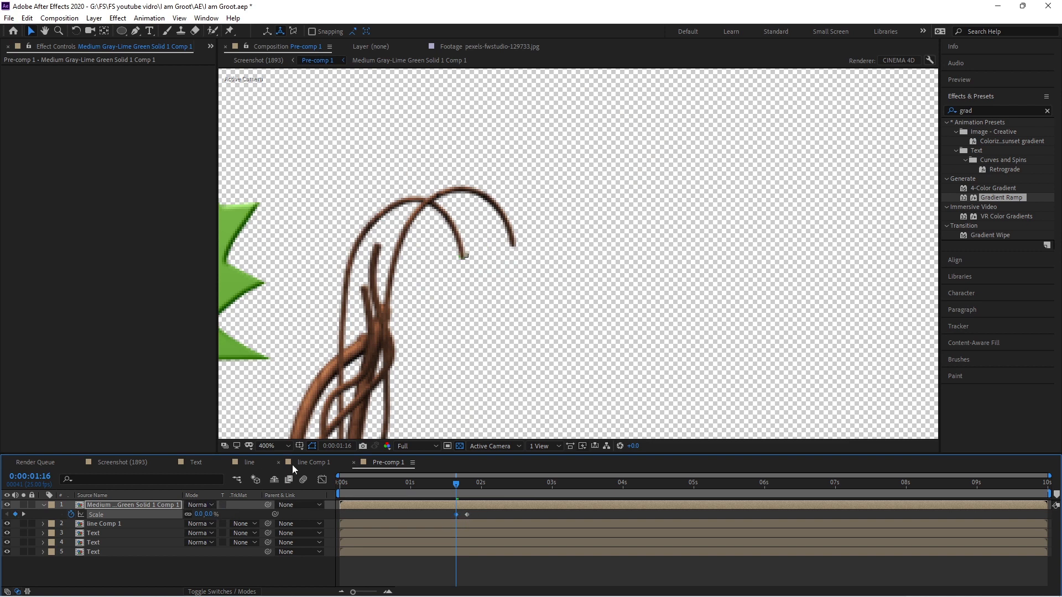
- Tighten the leaf's two scale keyframes and shift its layer about two frames earlier so it starts growing at 0:00:01:14
{"action": "left_click", "coordinate": [463, 515]}
{"action": "left_click", "coordinate": [450, 487]}
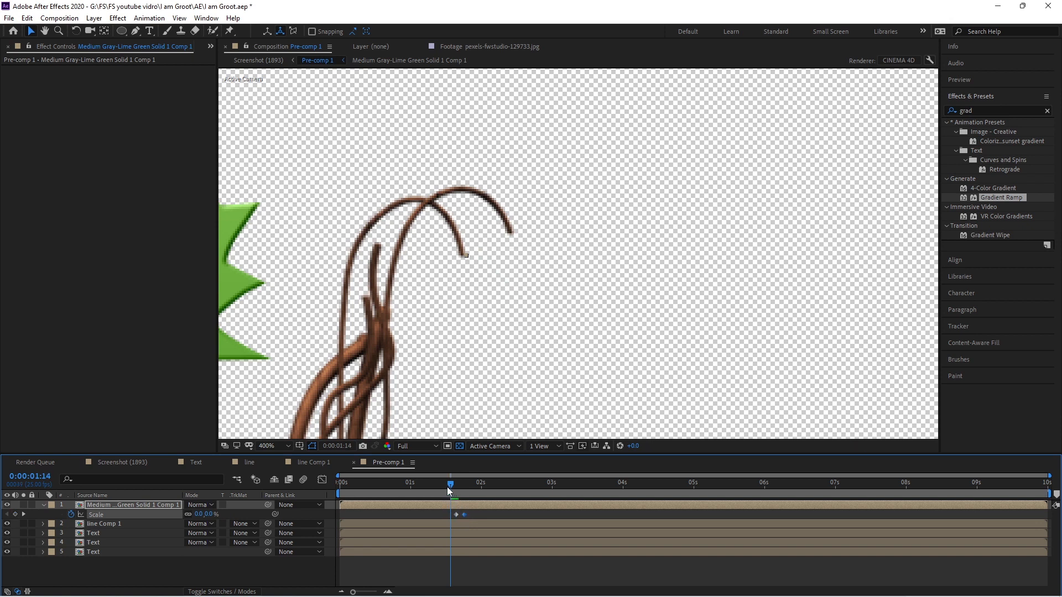
{"action": "left_click_drag", "start_coordinate": [449, 491], "coordinate": [476, 486]}
{"action": "scroll", "coordinate": [497, 315], "scroll_direction": "down", "scroll_amount": 3}
{"action": "left_click", "coordinate": [424, 582]}
{"action": "left_click", "coordinate": [478, 511]}
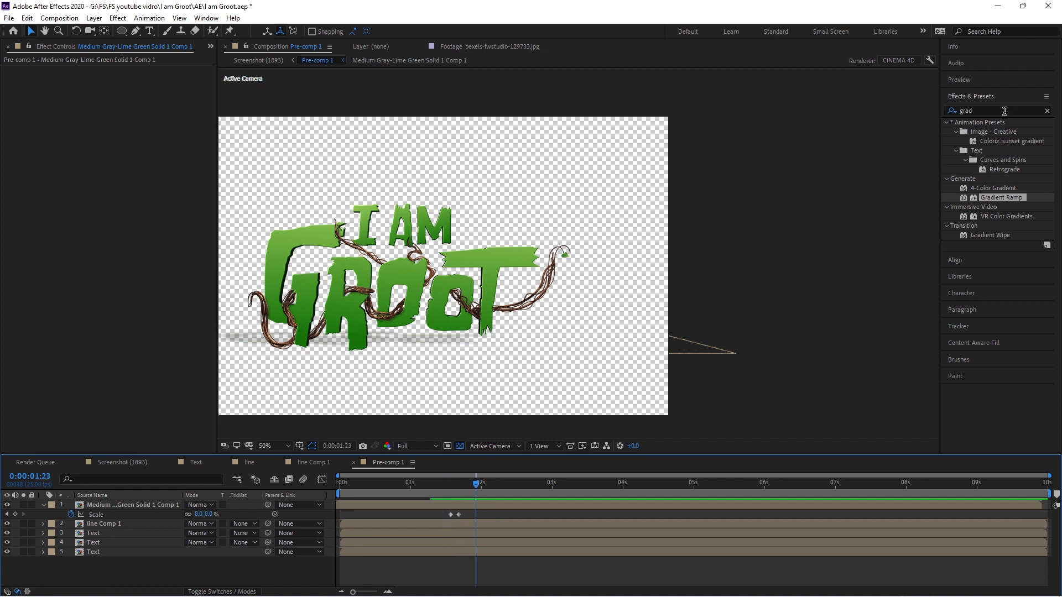
- Apply Bevel Alpha to the leaf composition layer
{"action": "double_click", "coordinate": [966, 111]}
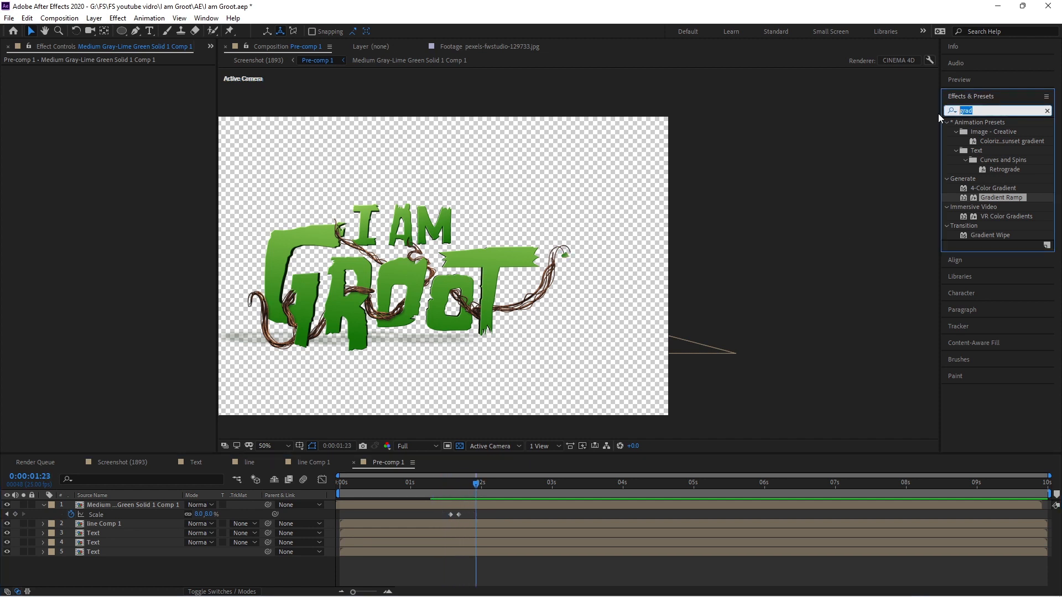
{"action": "type", "text": "bev"}
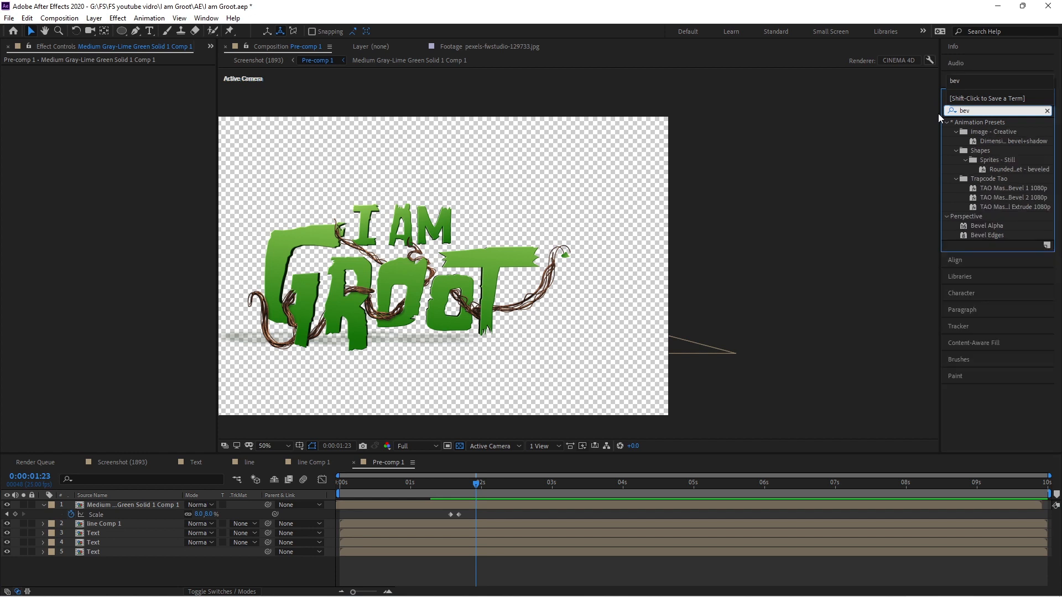
{"action": "left_click", "coordinate": [1001, 227]}
{"action": "left_click_drag", "start_coordinate": [1001, 230], "coordinate": [474, 508]}
{"action": "left_click_drag", "start_coordinate": [993, 232], "coordinate": [613, 506]}
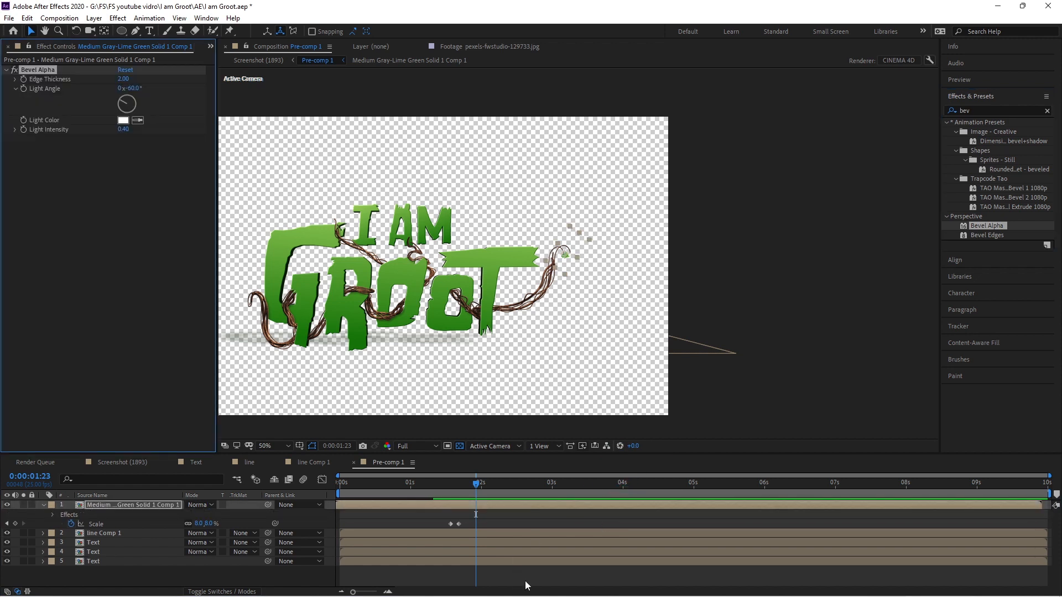
{"action": "scroll", "coordinate": [603, 245], "scroll_direction": "up", "scroll_amount": 2}
{"action": "scroll", "coordinate": [603, 245], "scroll_direction": "down", "scroll_amount": 2}
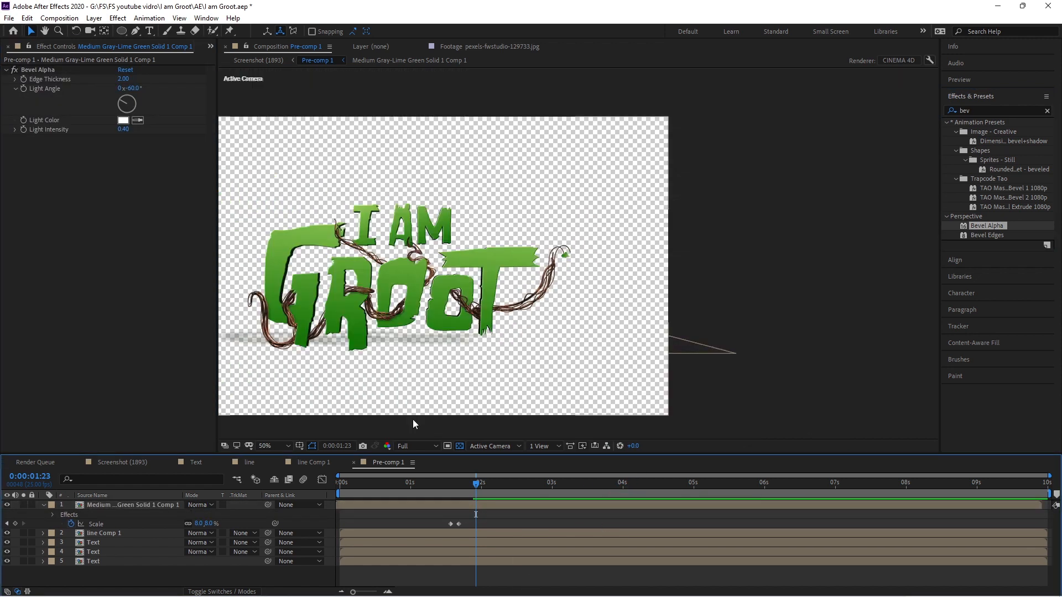
- Duplicate the leaf layer and place the copy on the vine beside the first O, shifted earlier to grow around 0:00:01:02
{"action": "left_click", "coordinate": [425, 504]}
{"action": "key", "text": "ctrl+d"}
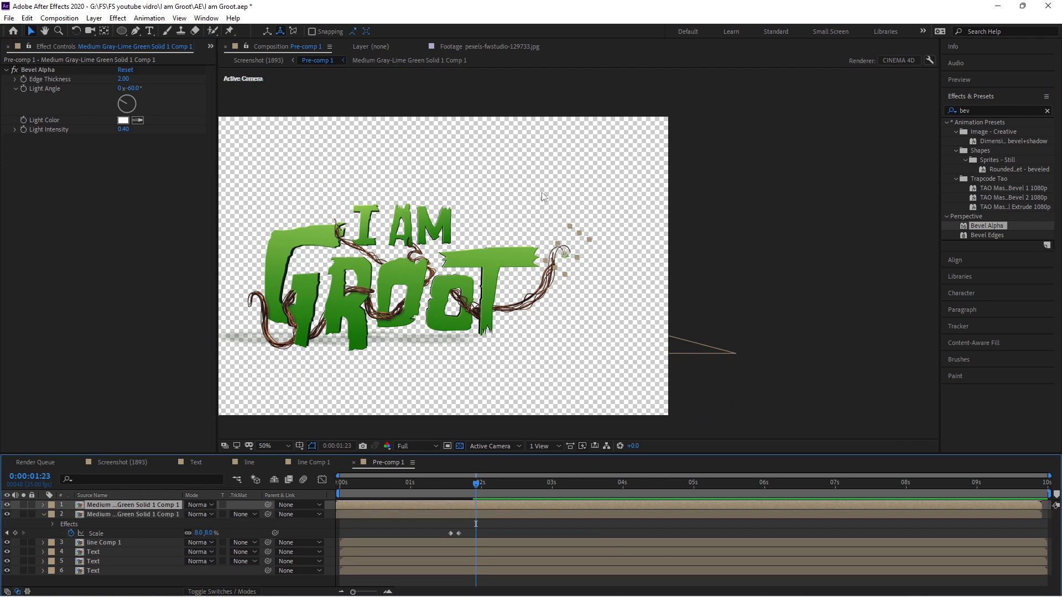
{"action": "scroll", "coordinate": [568, 256], "scroll_direction": "up", "scroll_amount": 2}
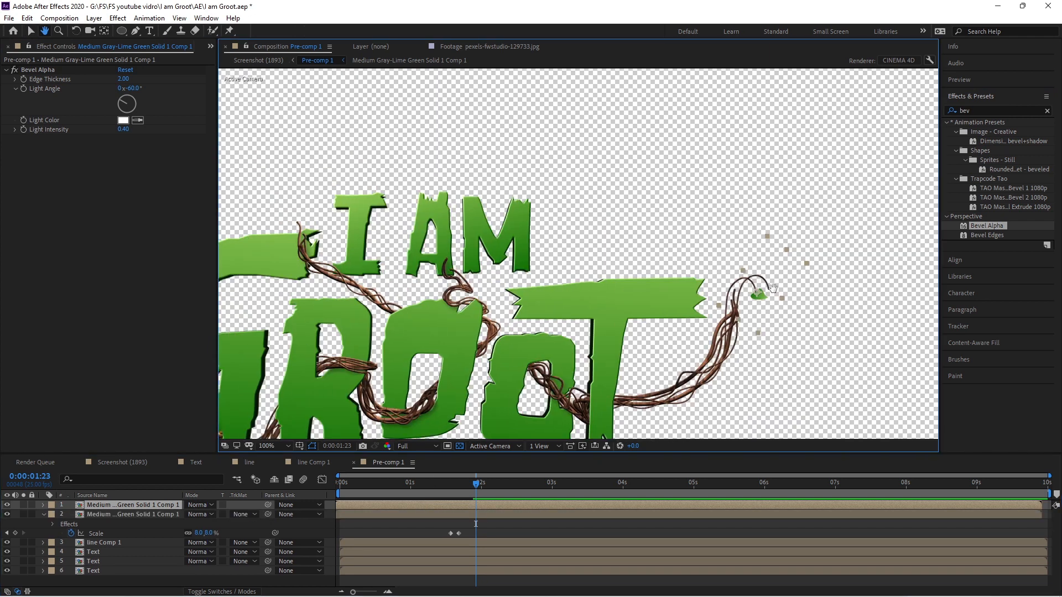
{"action": "scroll", "coordinate": [568, 256], "scroll_direction": "up", "scroll_amount": 2}
{"action": "key", "text": "r"}
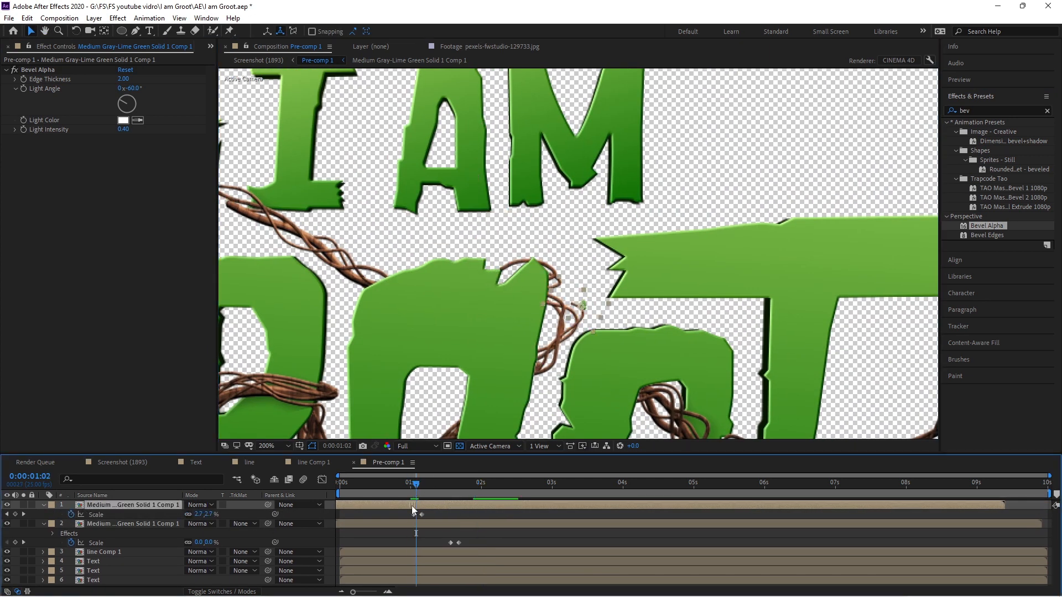